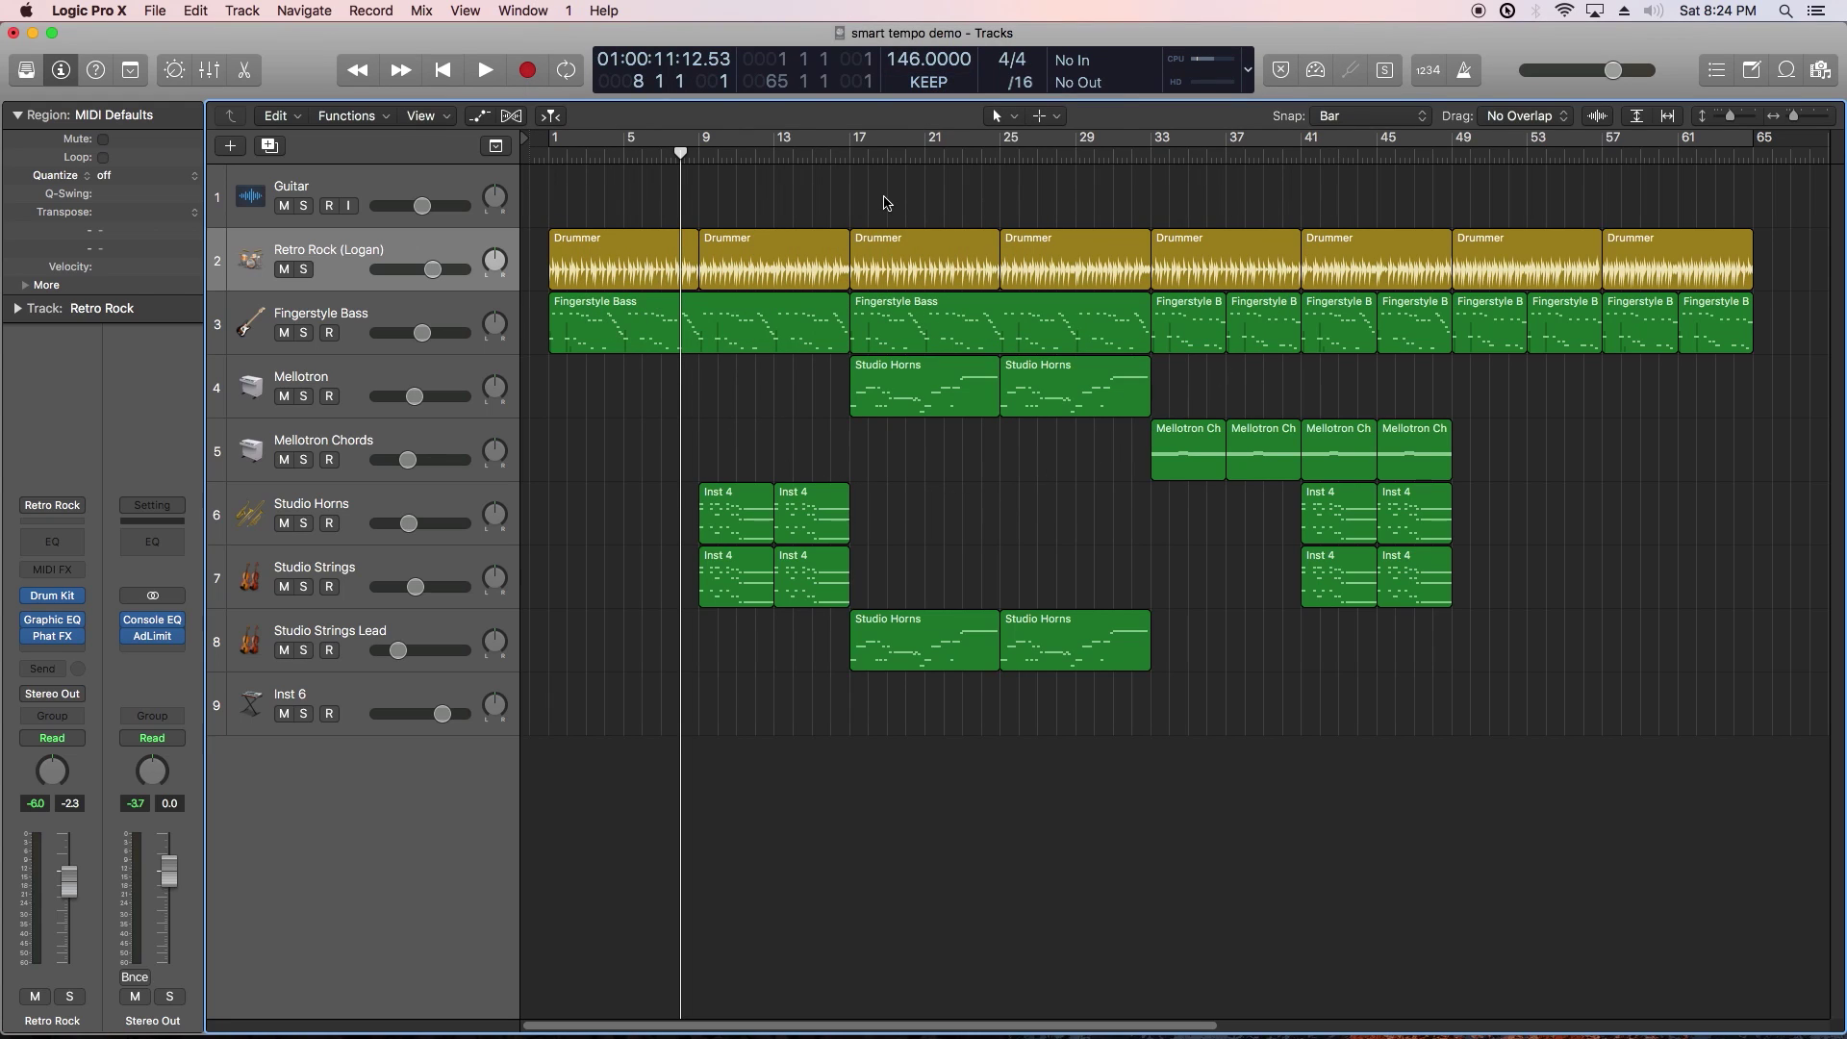
# Step: Play the song, mute all backing tracks except Guitar, return to the start and arm Guitar
pyautogui.press('space')
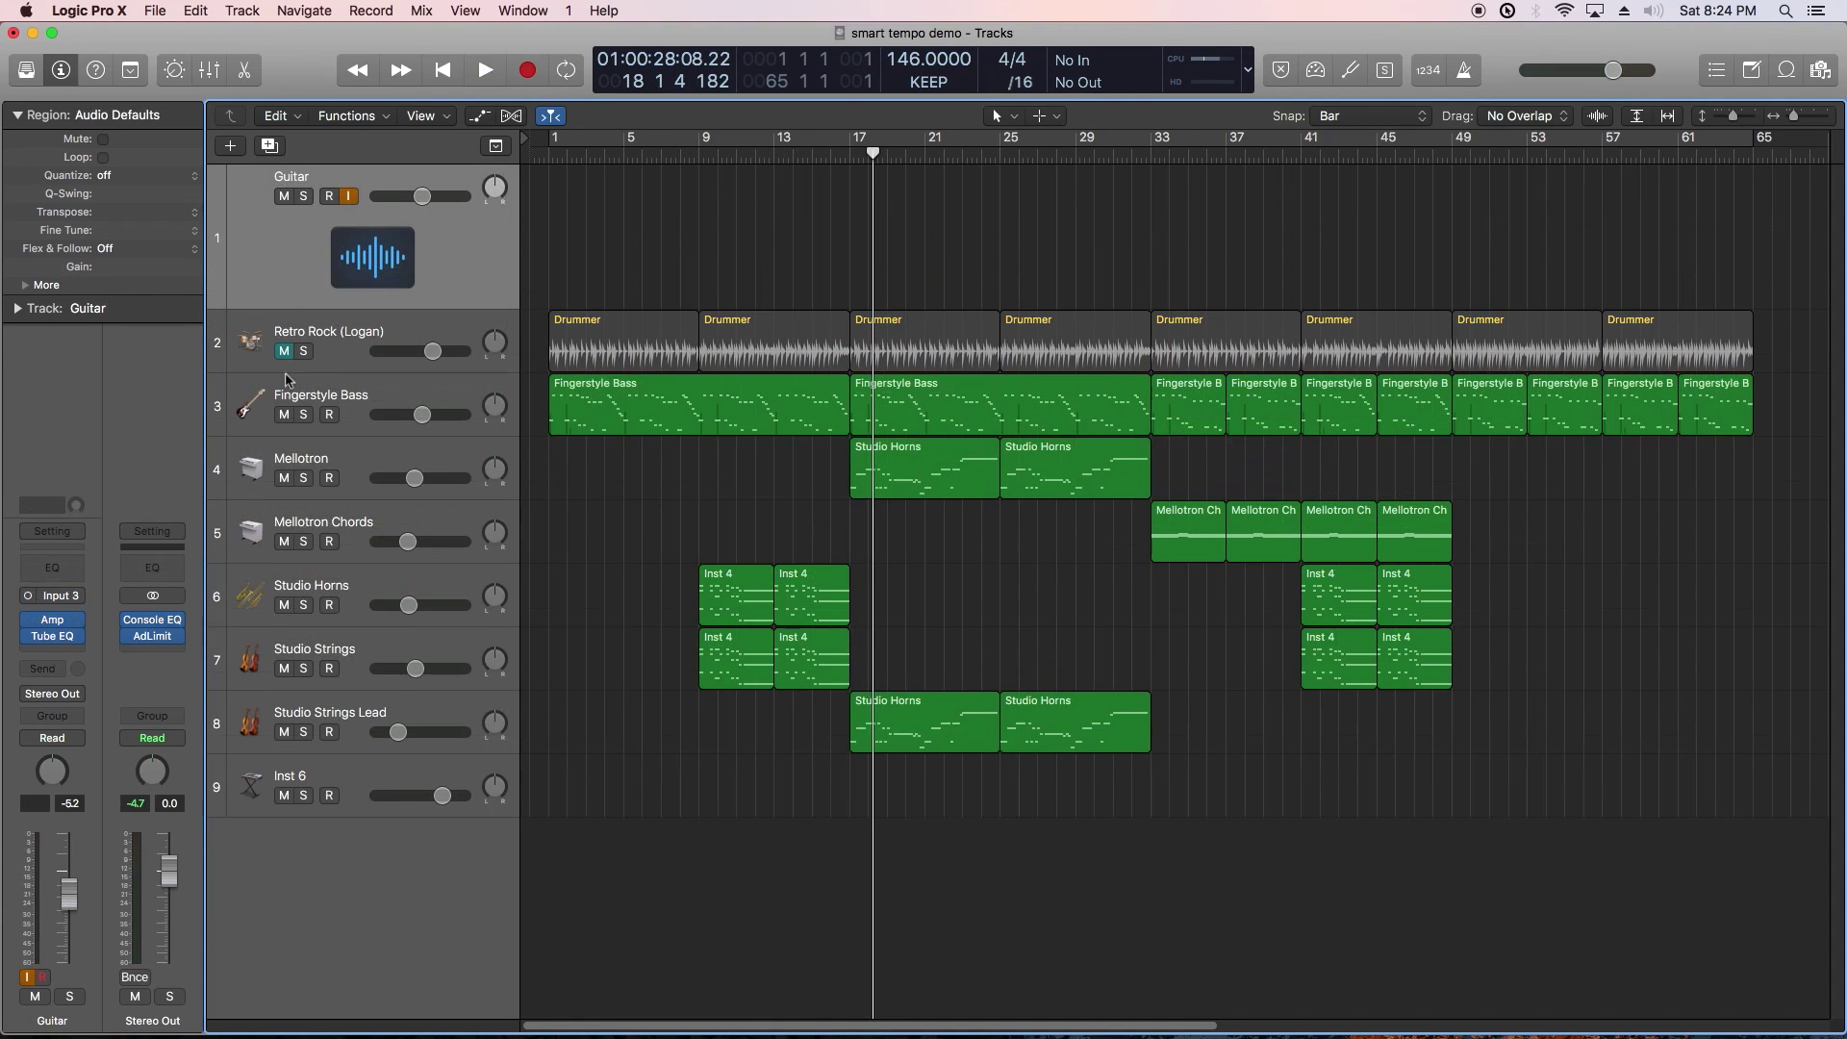
pyautogui.moveTo(284, 415); pyautogui.dragTo(306, 836)
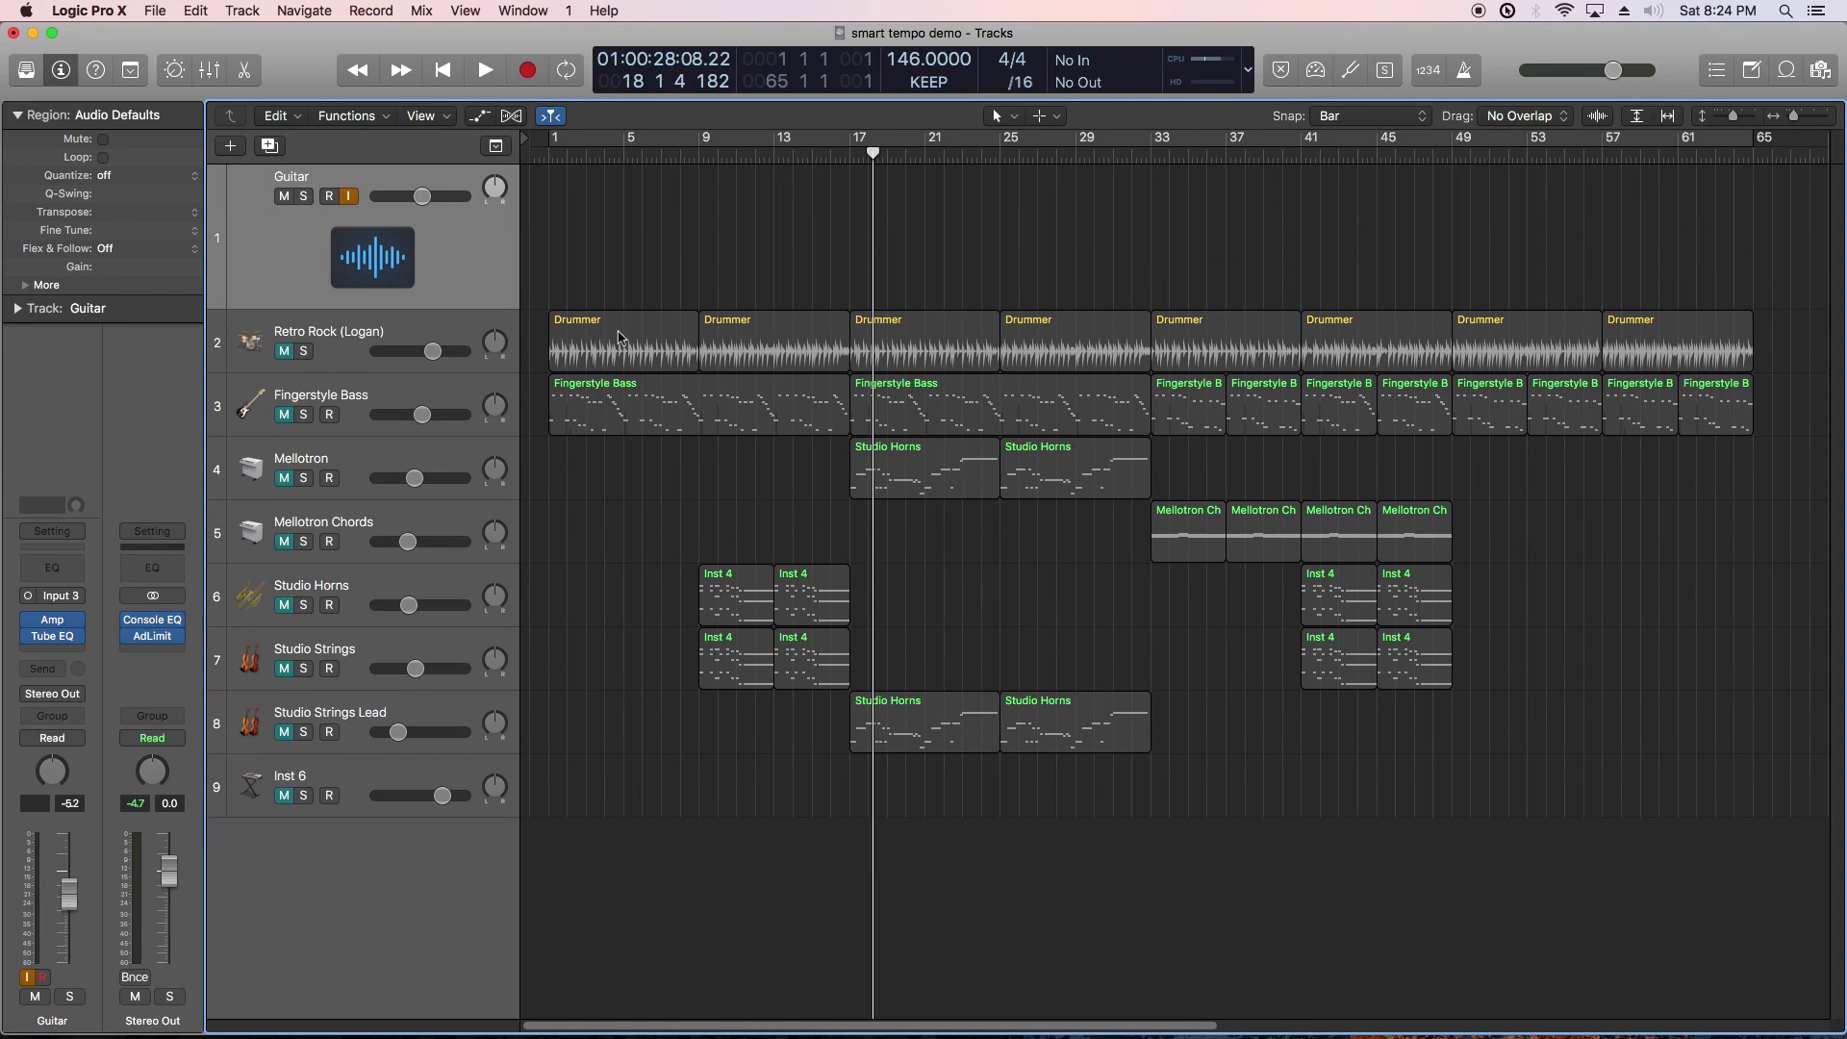
pyautogui.press('Return')
pyautogui.press('r')
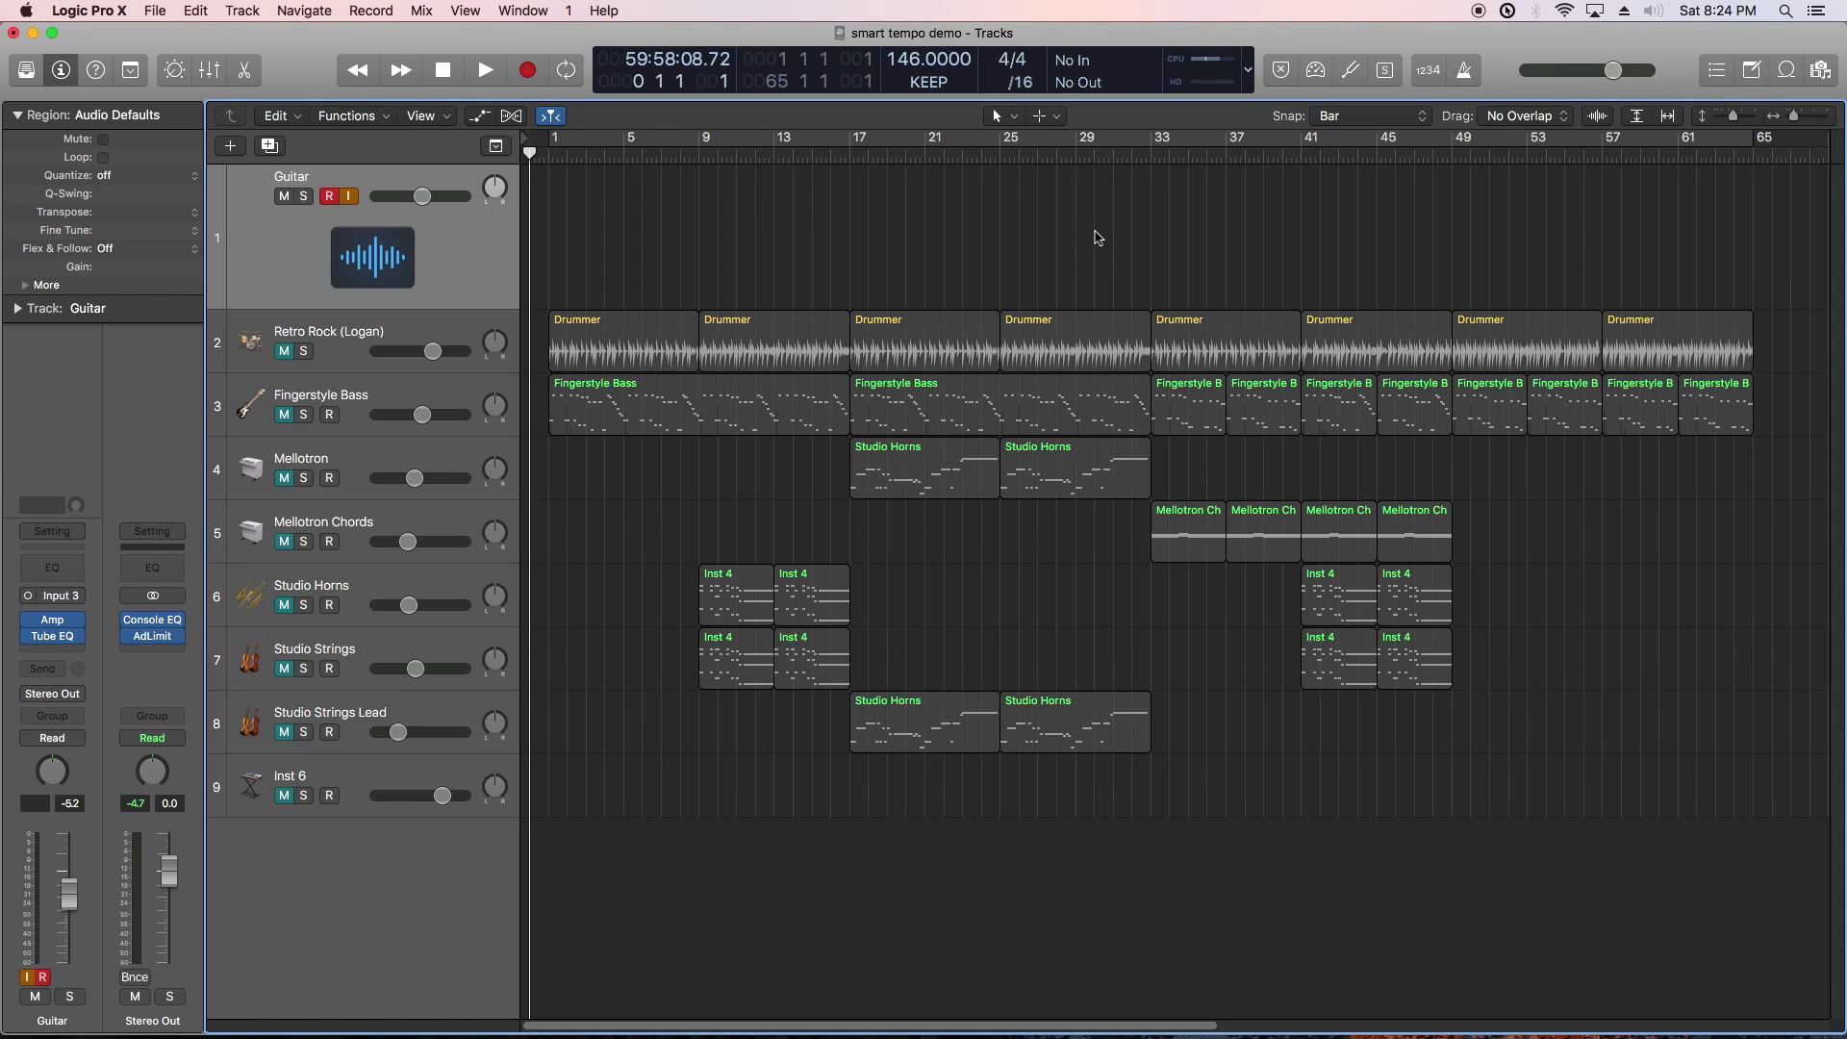
# Step: Switch Smart Tempo from KEEP to ADAPT – Adapt Project Tempo
pyautogui.click(929, 83)
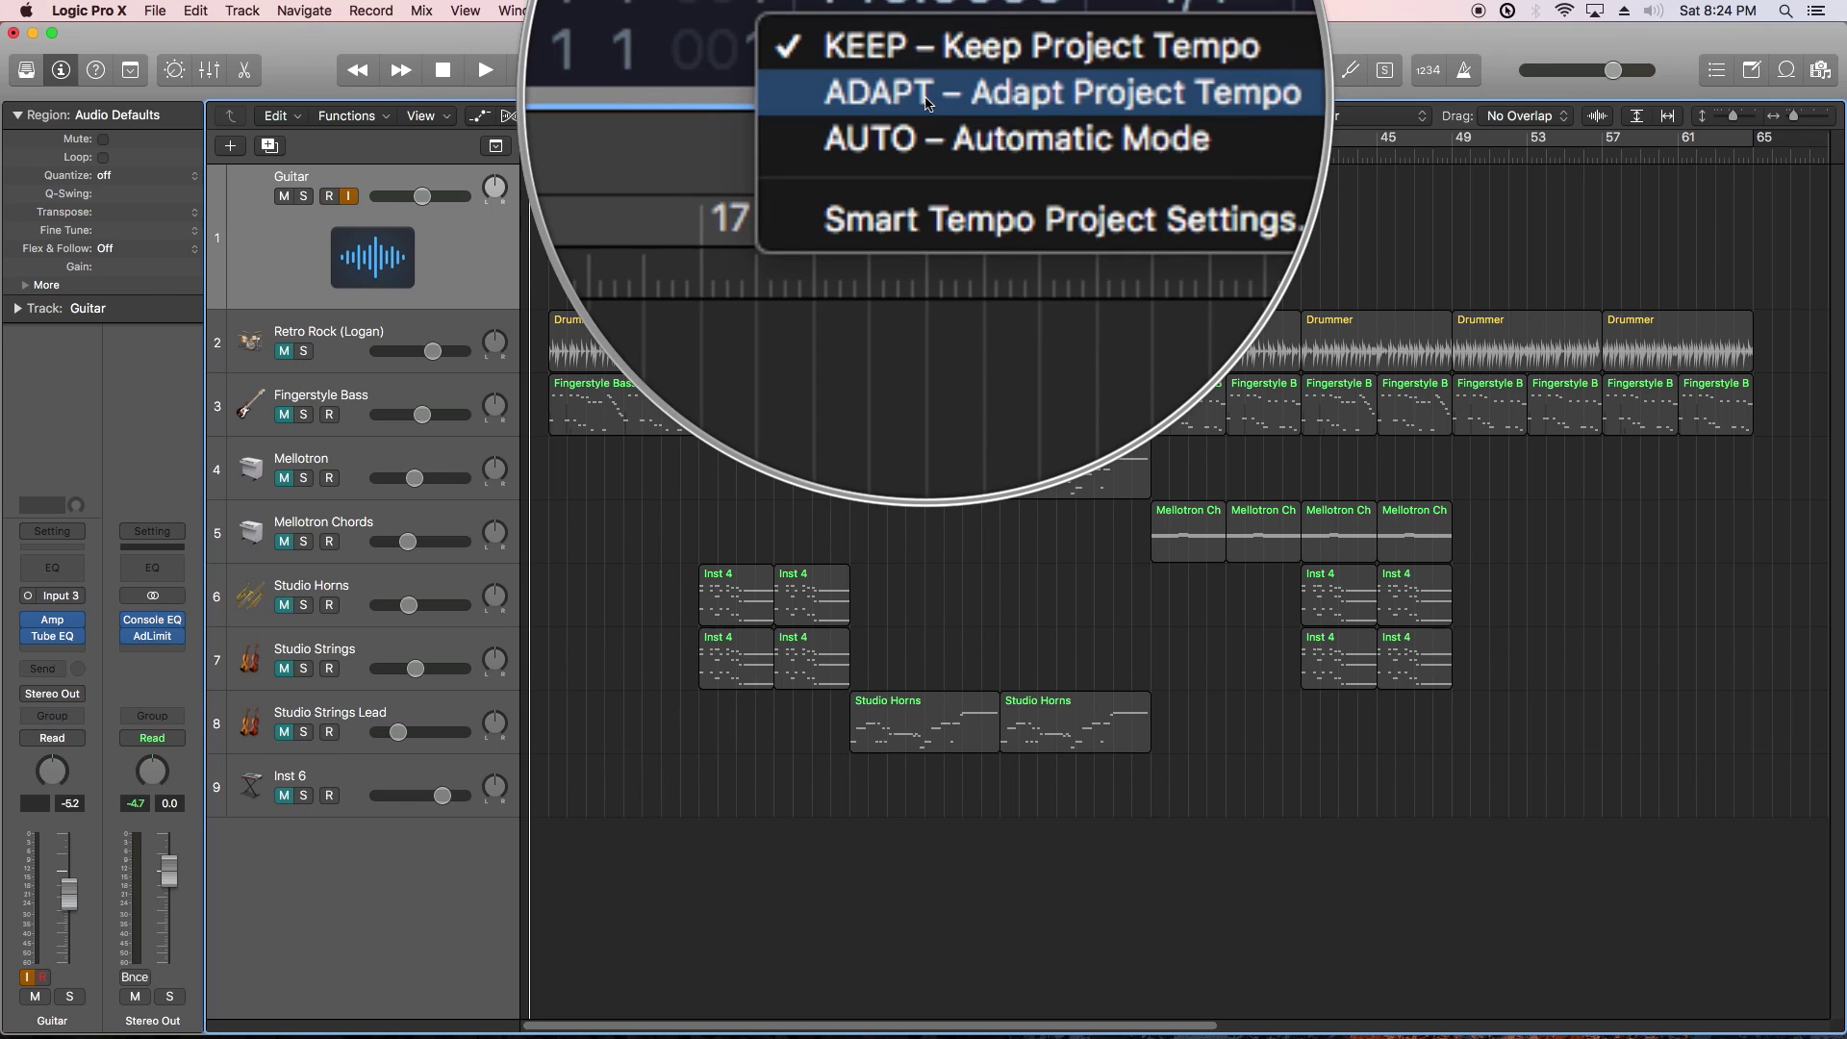
pyautogui.click(925, 95)
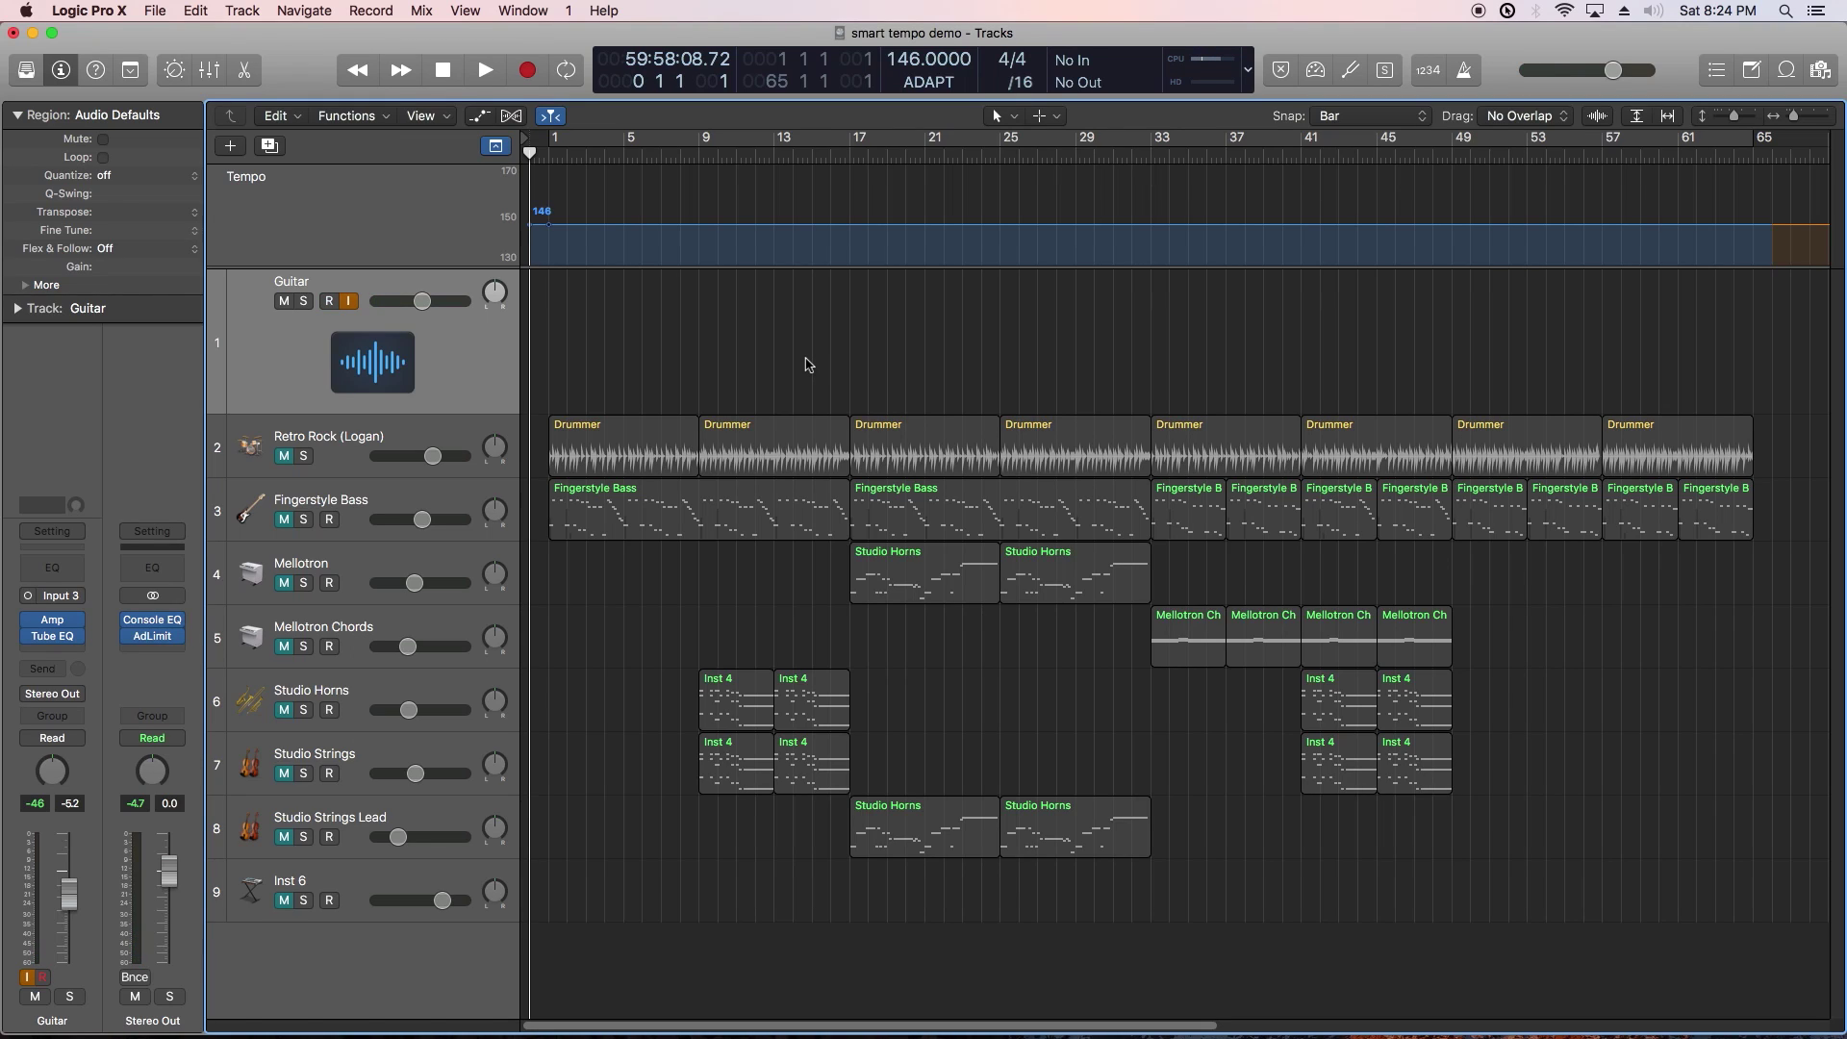
# Step: Start recording the guitar part onto the Guitar track from bar 1
pyautogui.press('r')
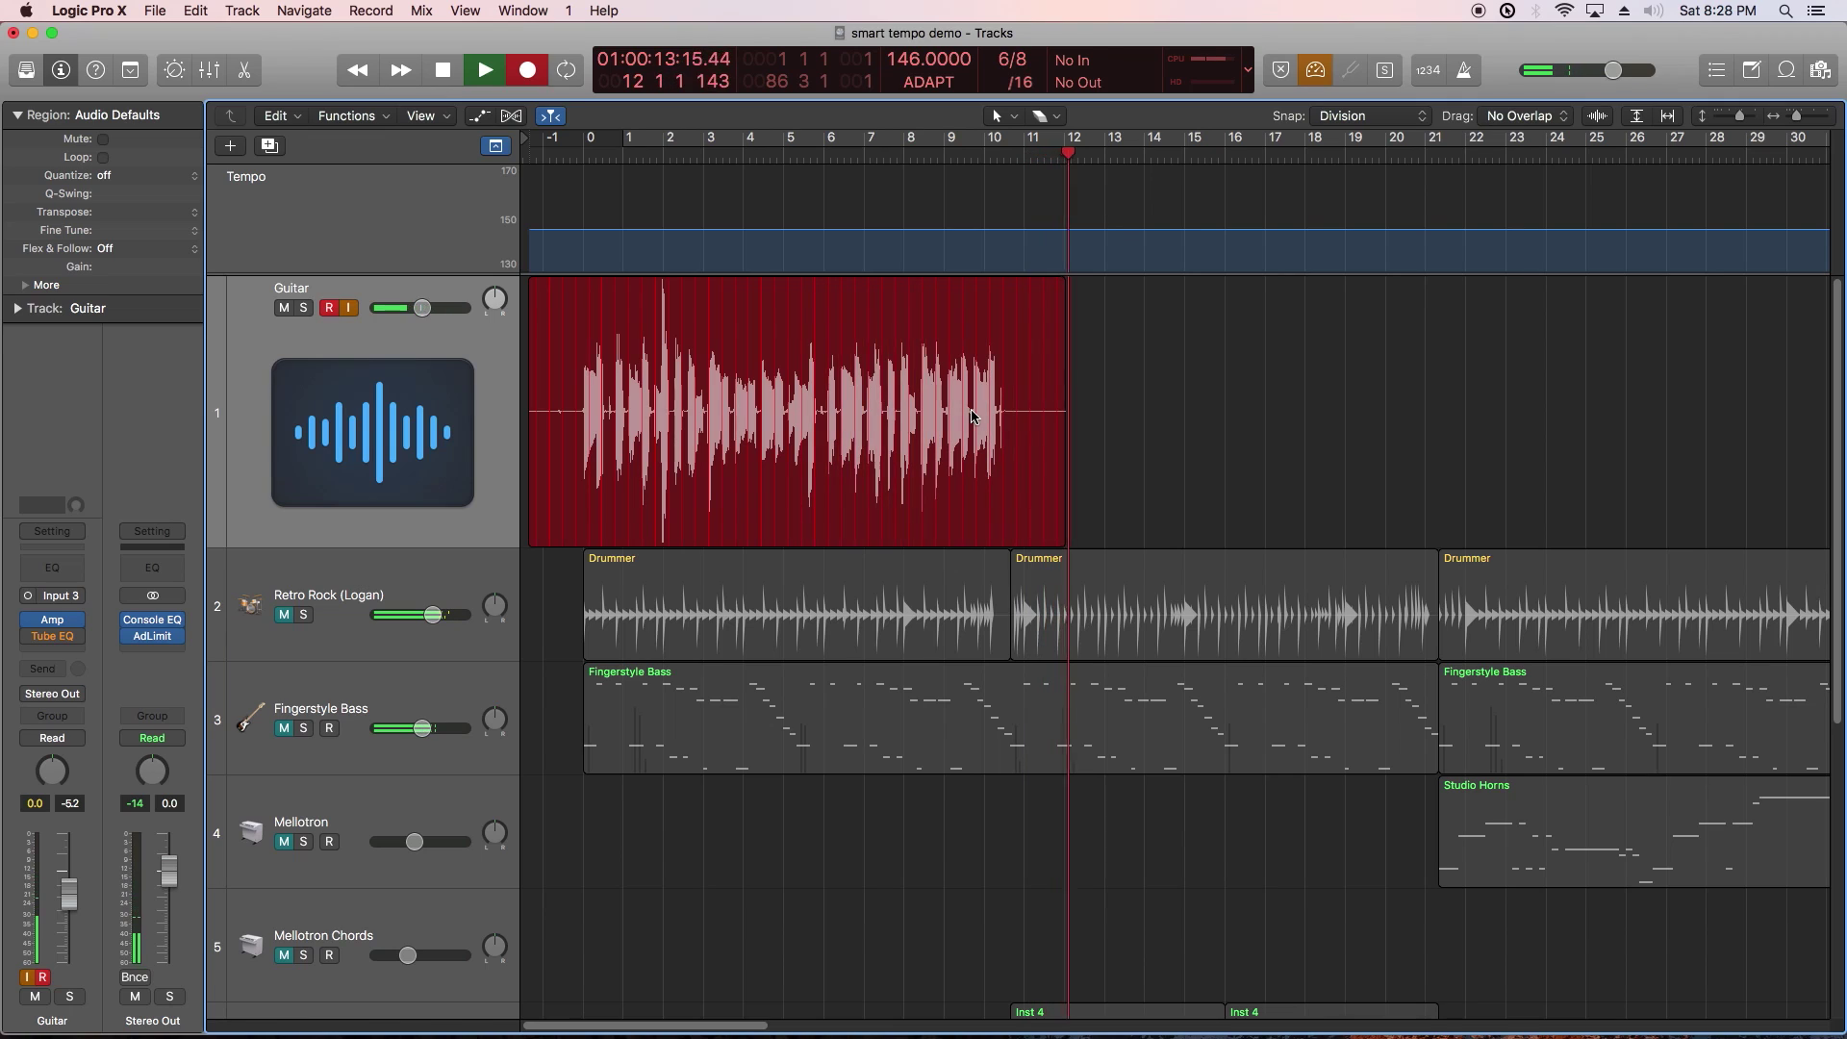
# Step: Stop the Guitar#12 take, review its detected tempo, then move the playhead to bar 8
pyautogui.press('space')
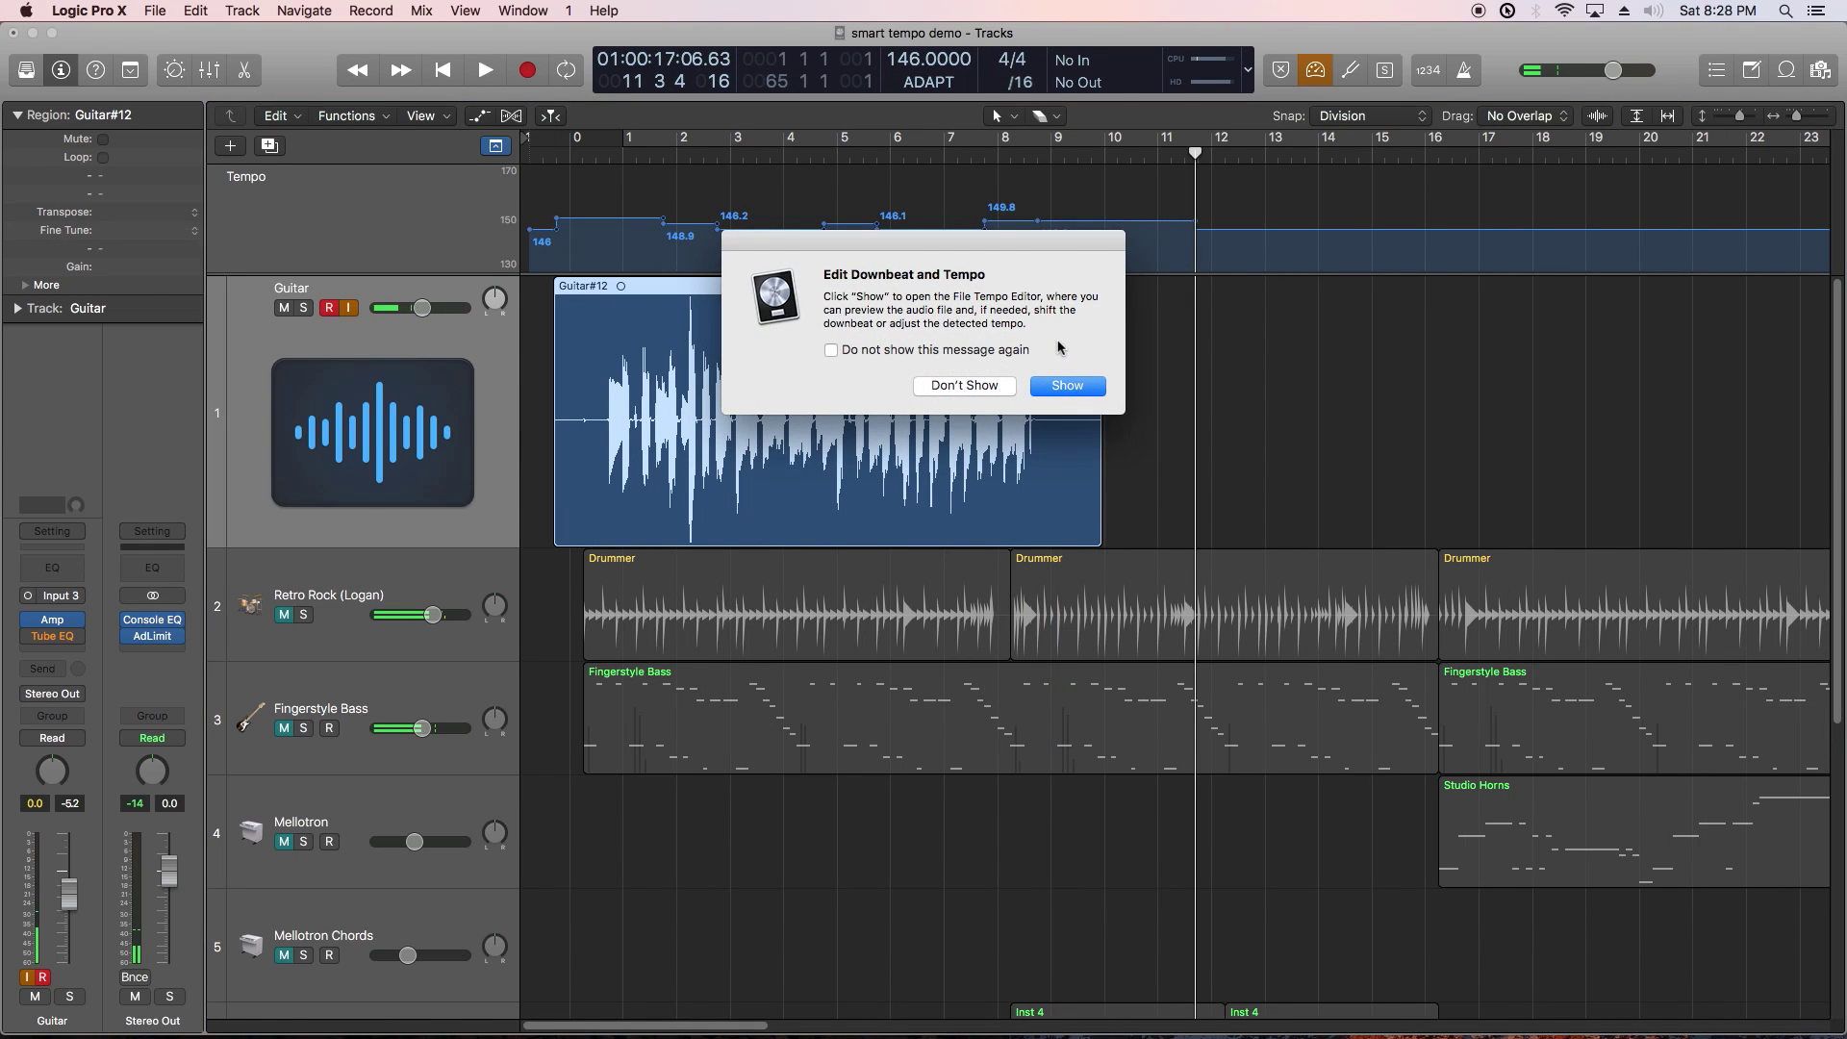
pyautogui.click(1067, 386)
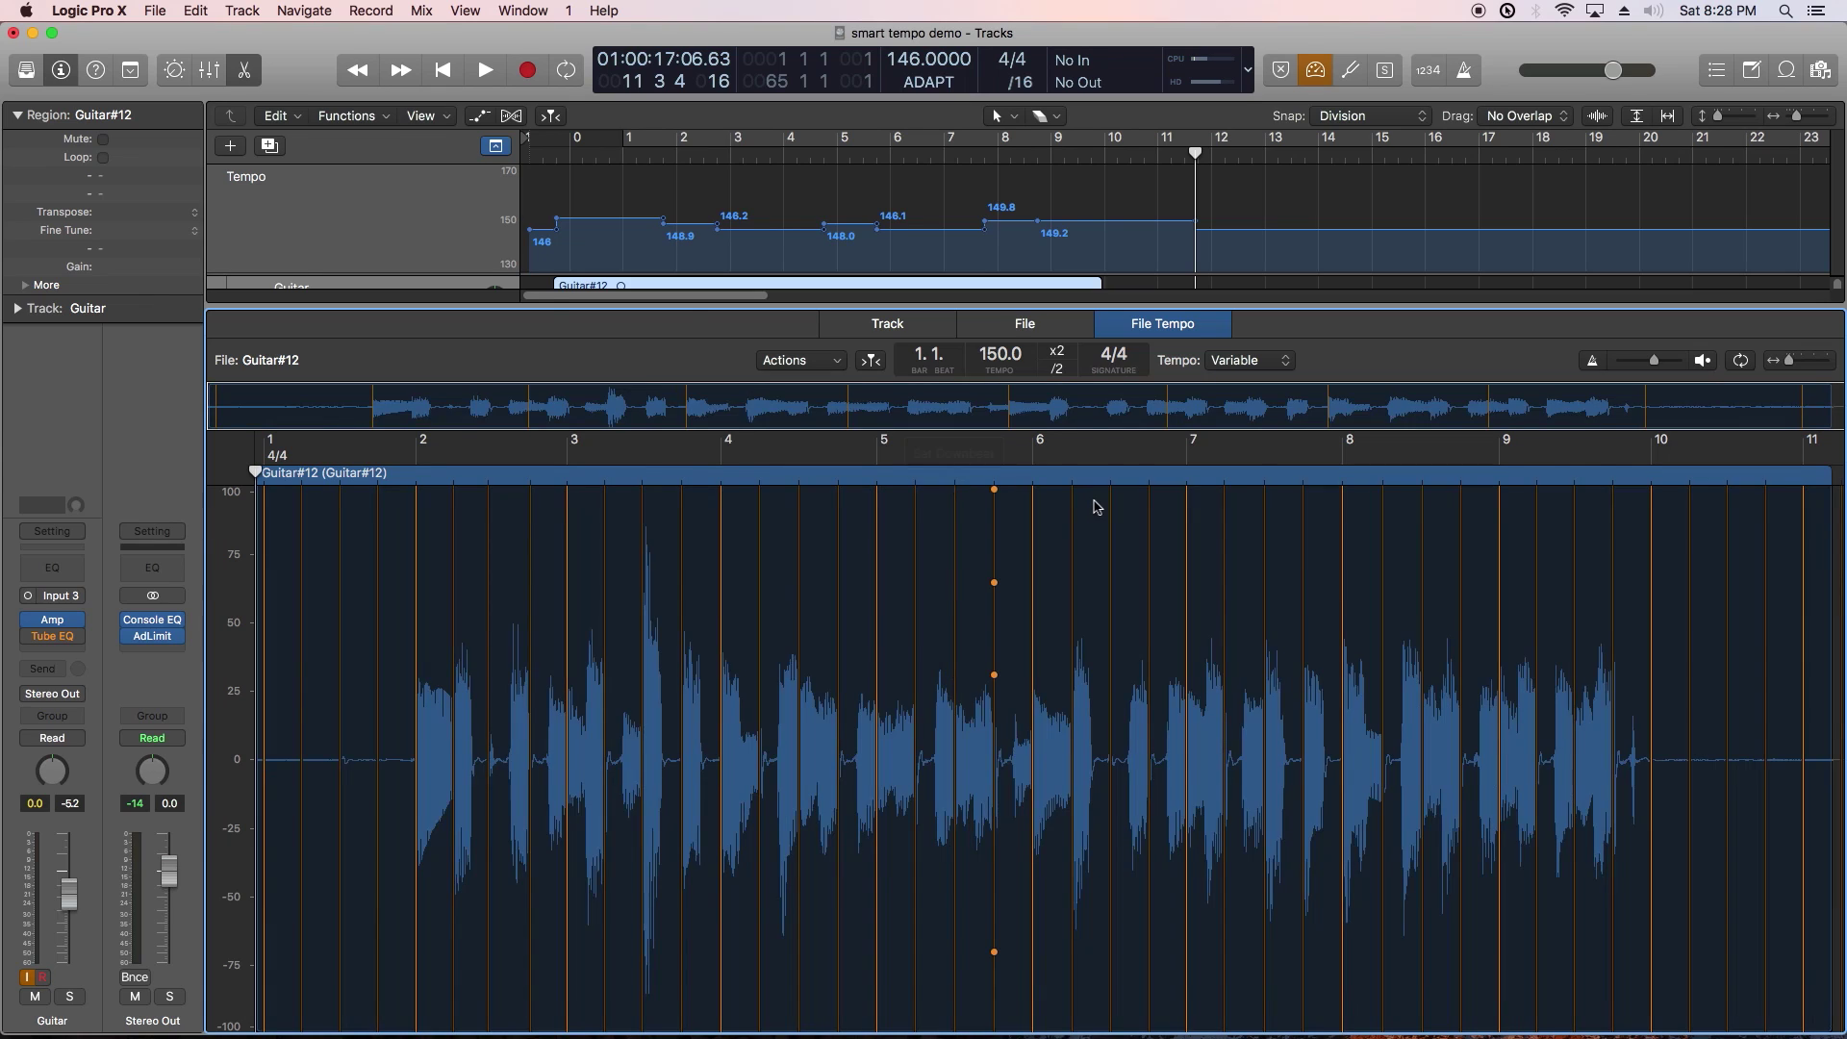
pyautogui.press('e')
pyautogui.moveTo(1039, 157); pyautogui.dragTo(574, 170)
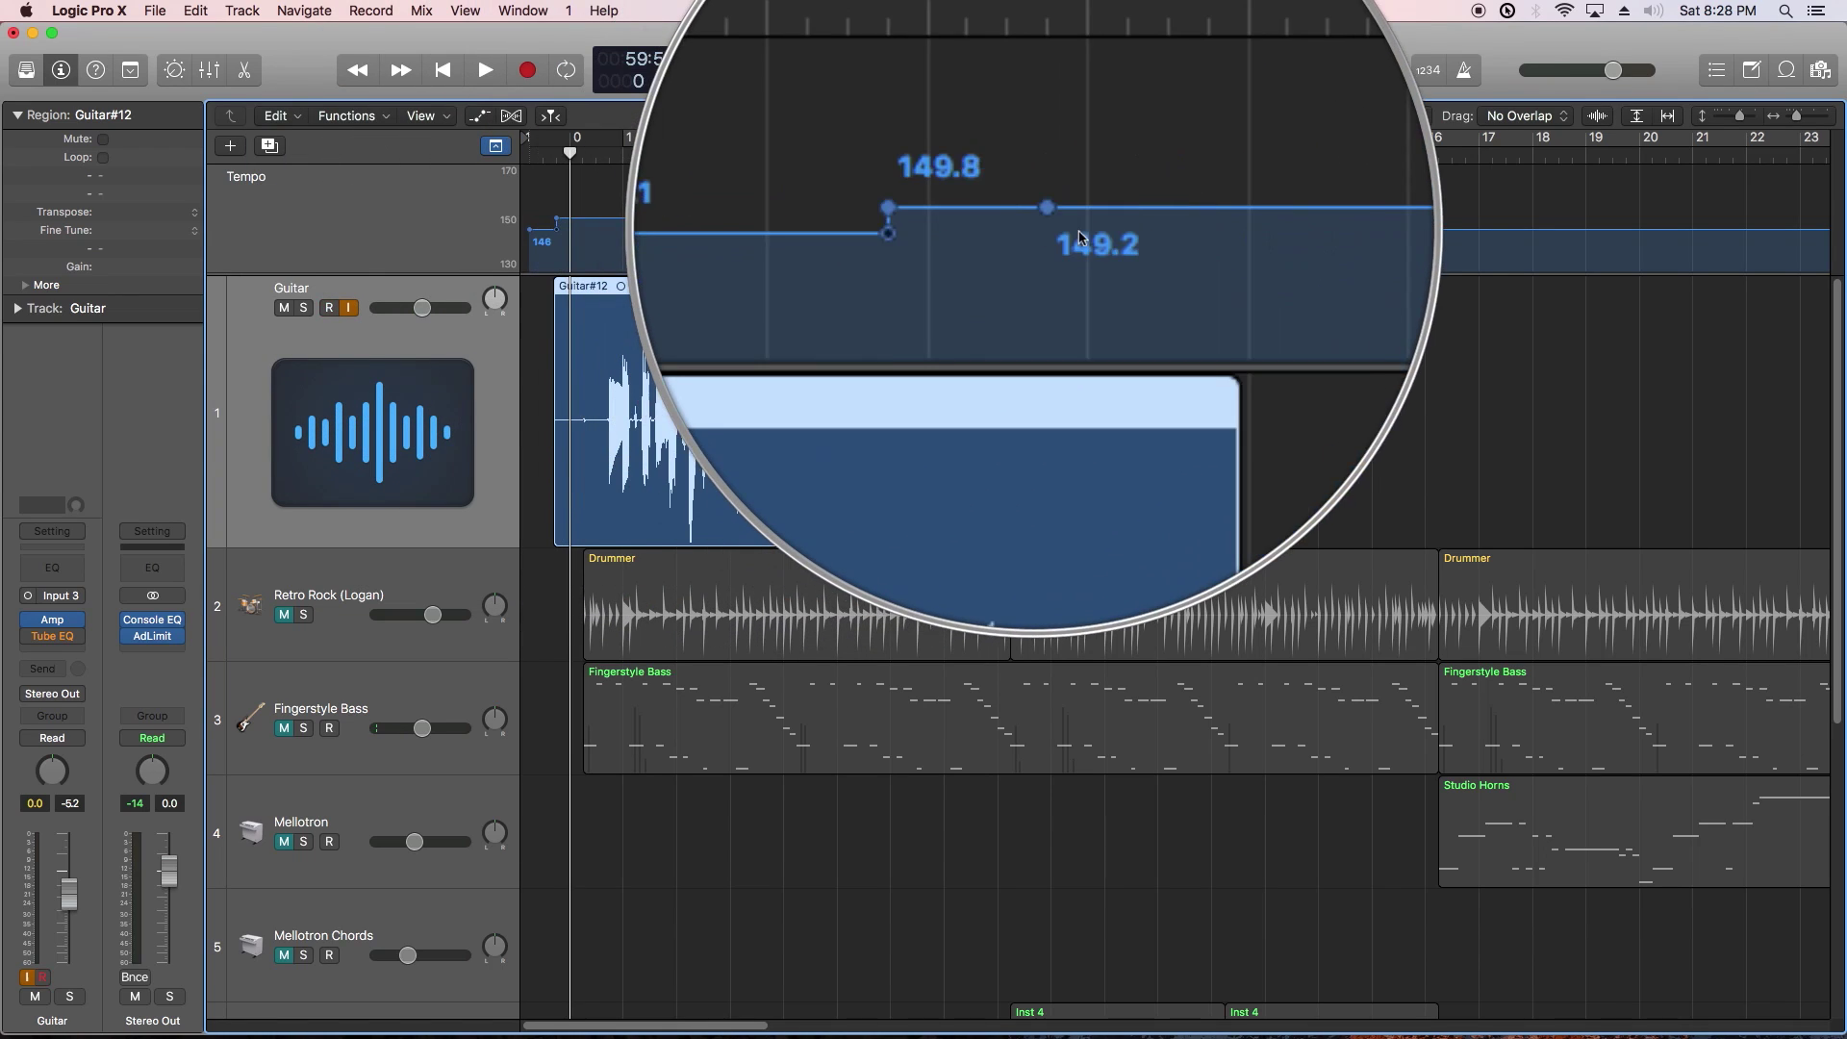
# Step: Zoom in on the song start and move Guitar#12 about one bar later
pyautogui.click(1210, 364)
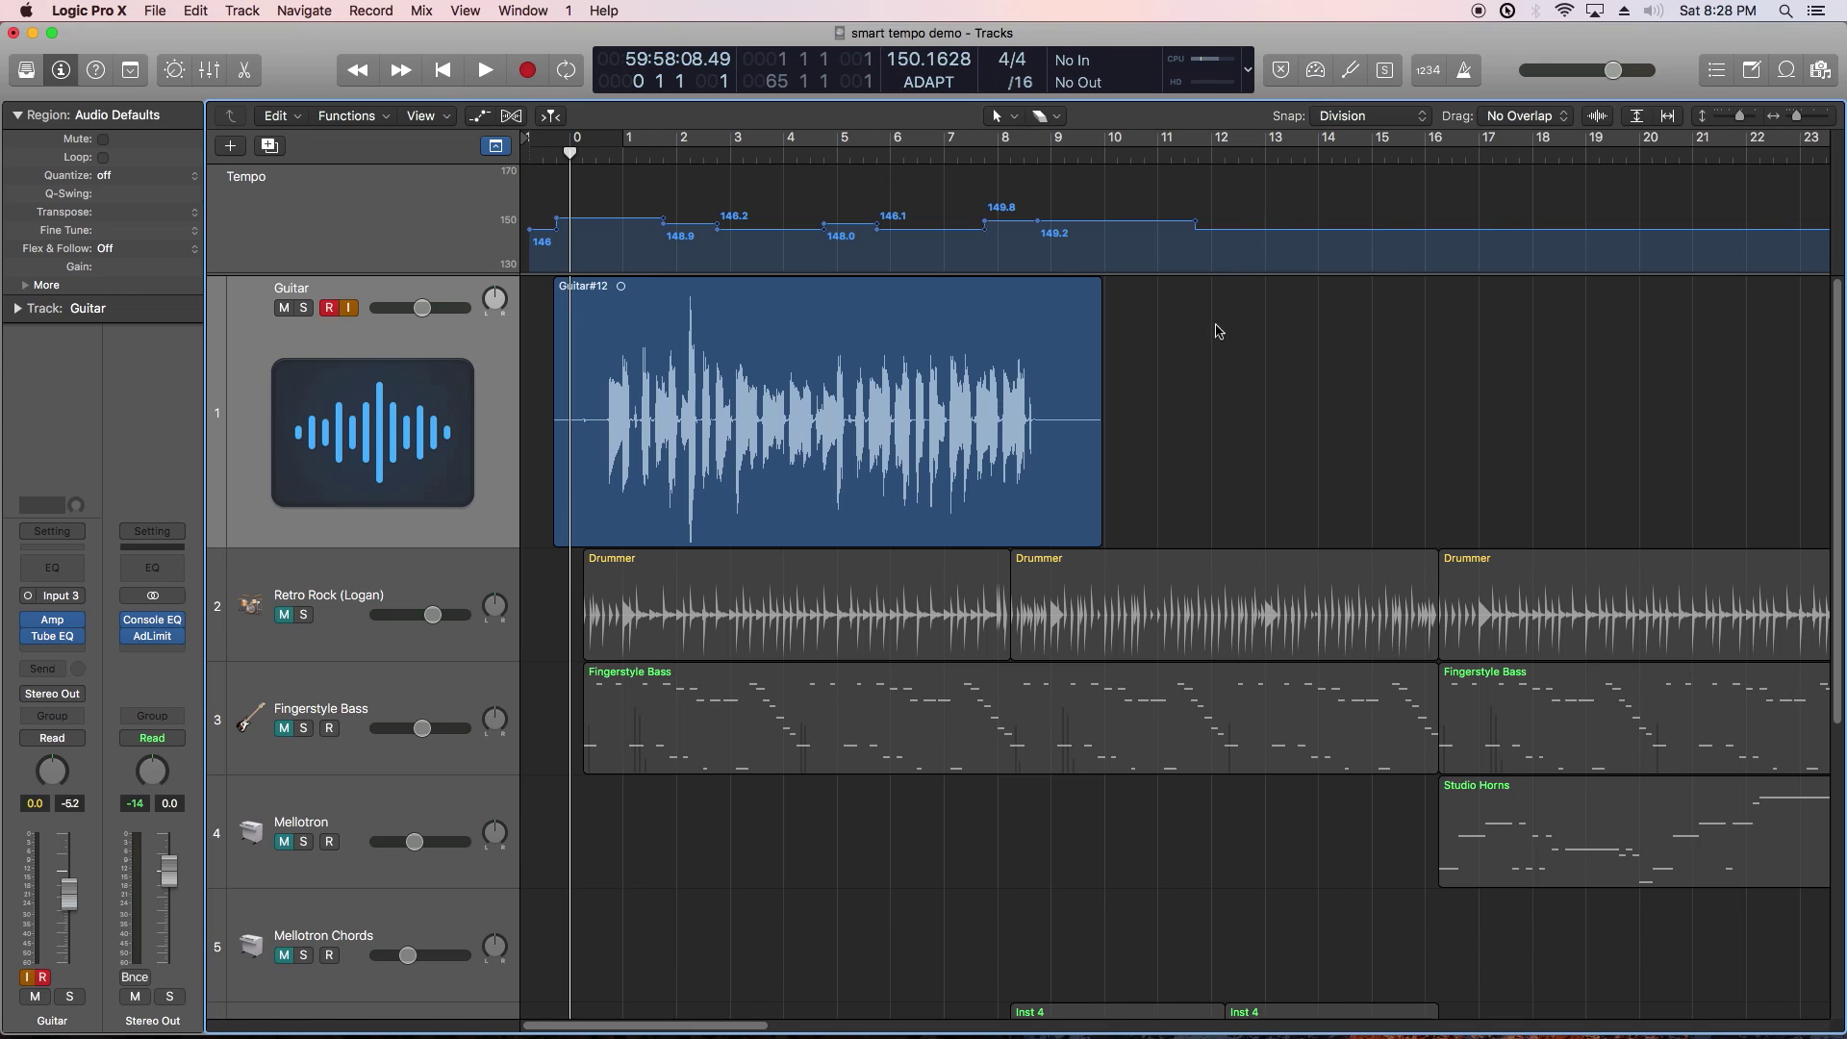
pyautogui.press('super+Right')
pyautogui.press('super+Right')
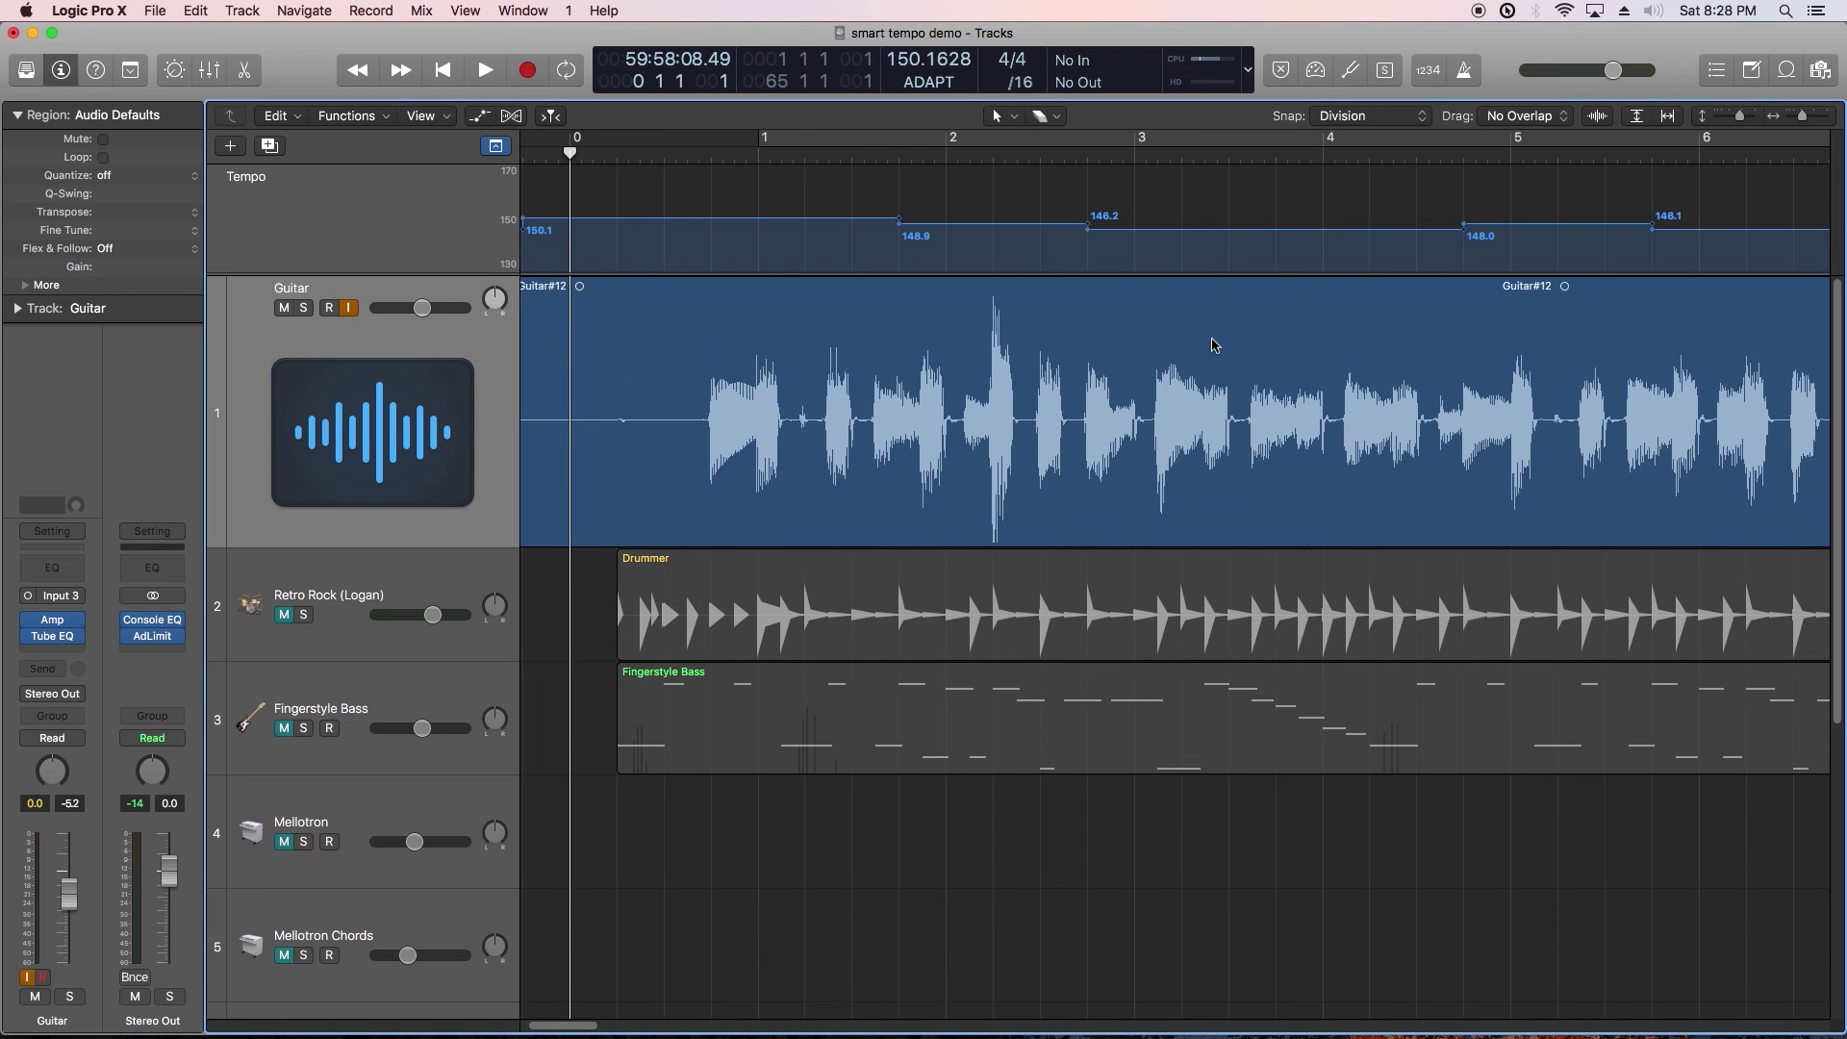
pyautogui.hscroll(-3, 1113, 393)
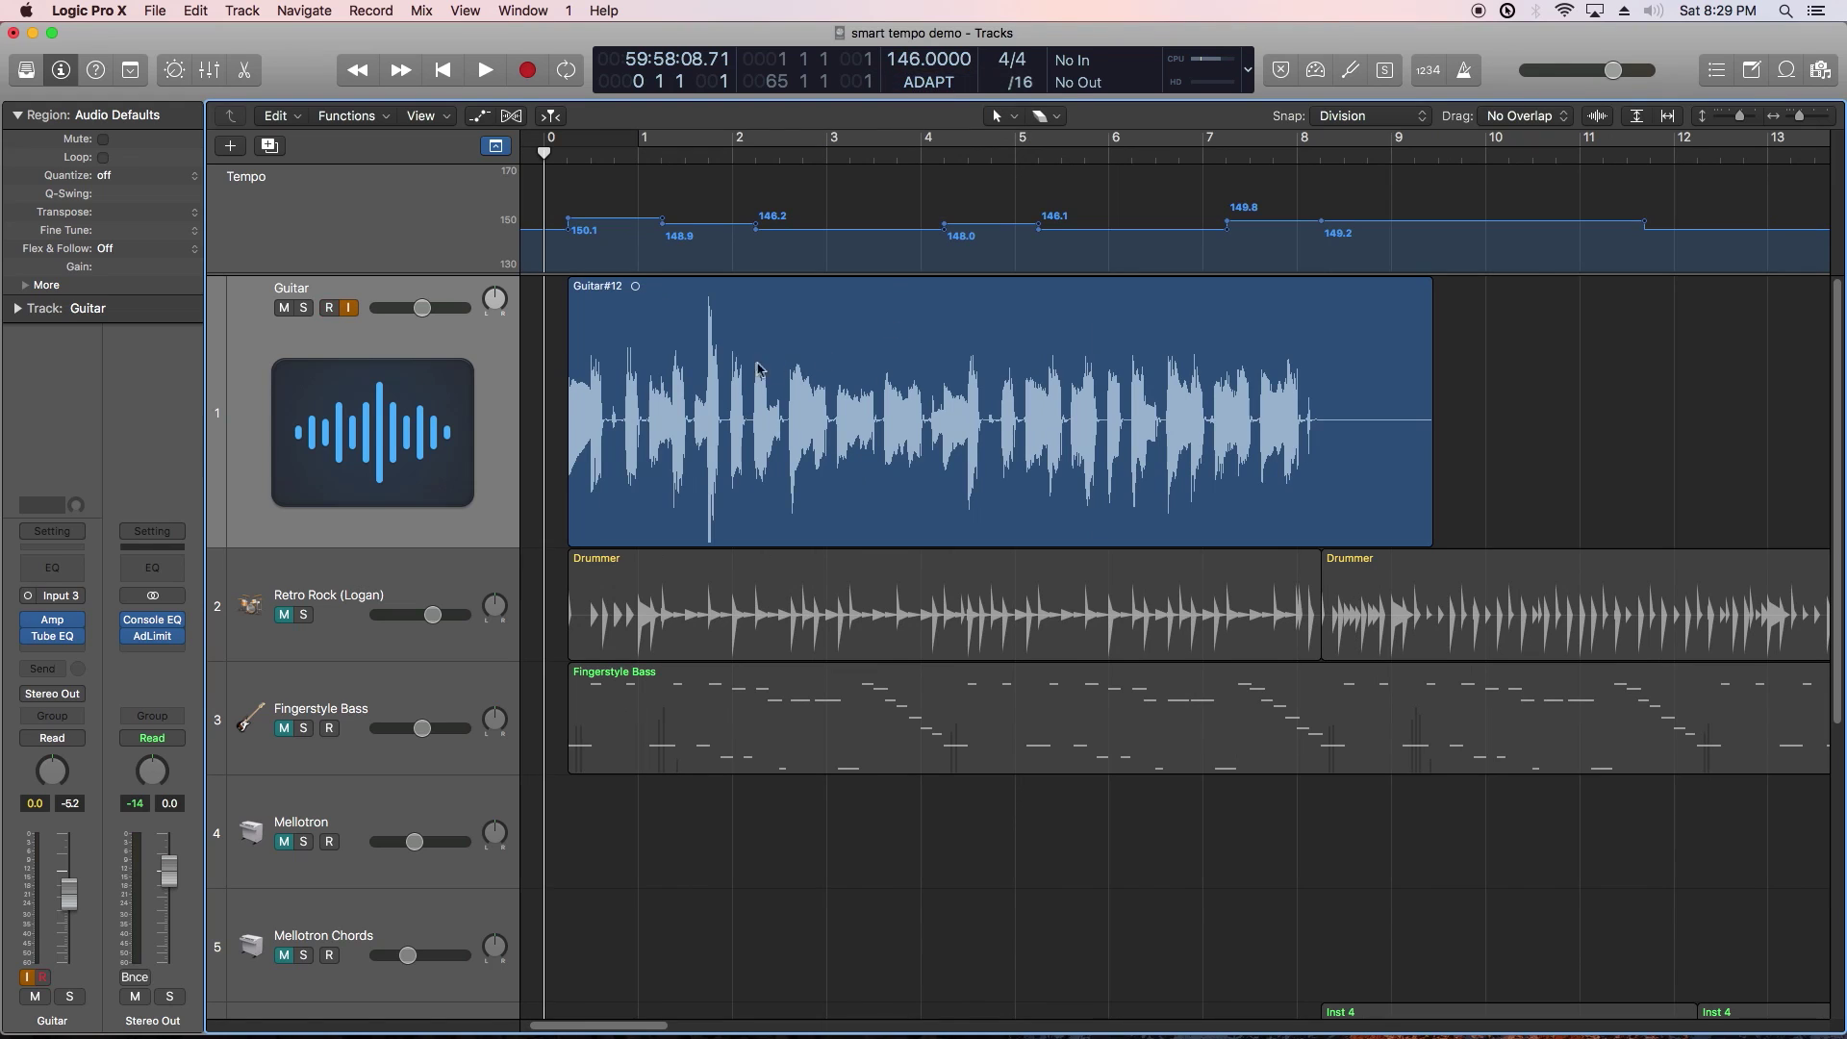
pyautogui.moveTo(759, 369); pyautogui.dragTo(807, 374)
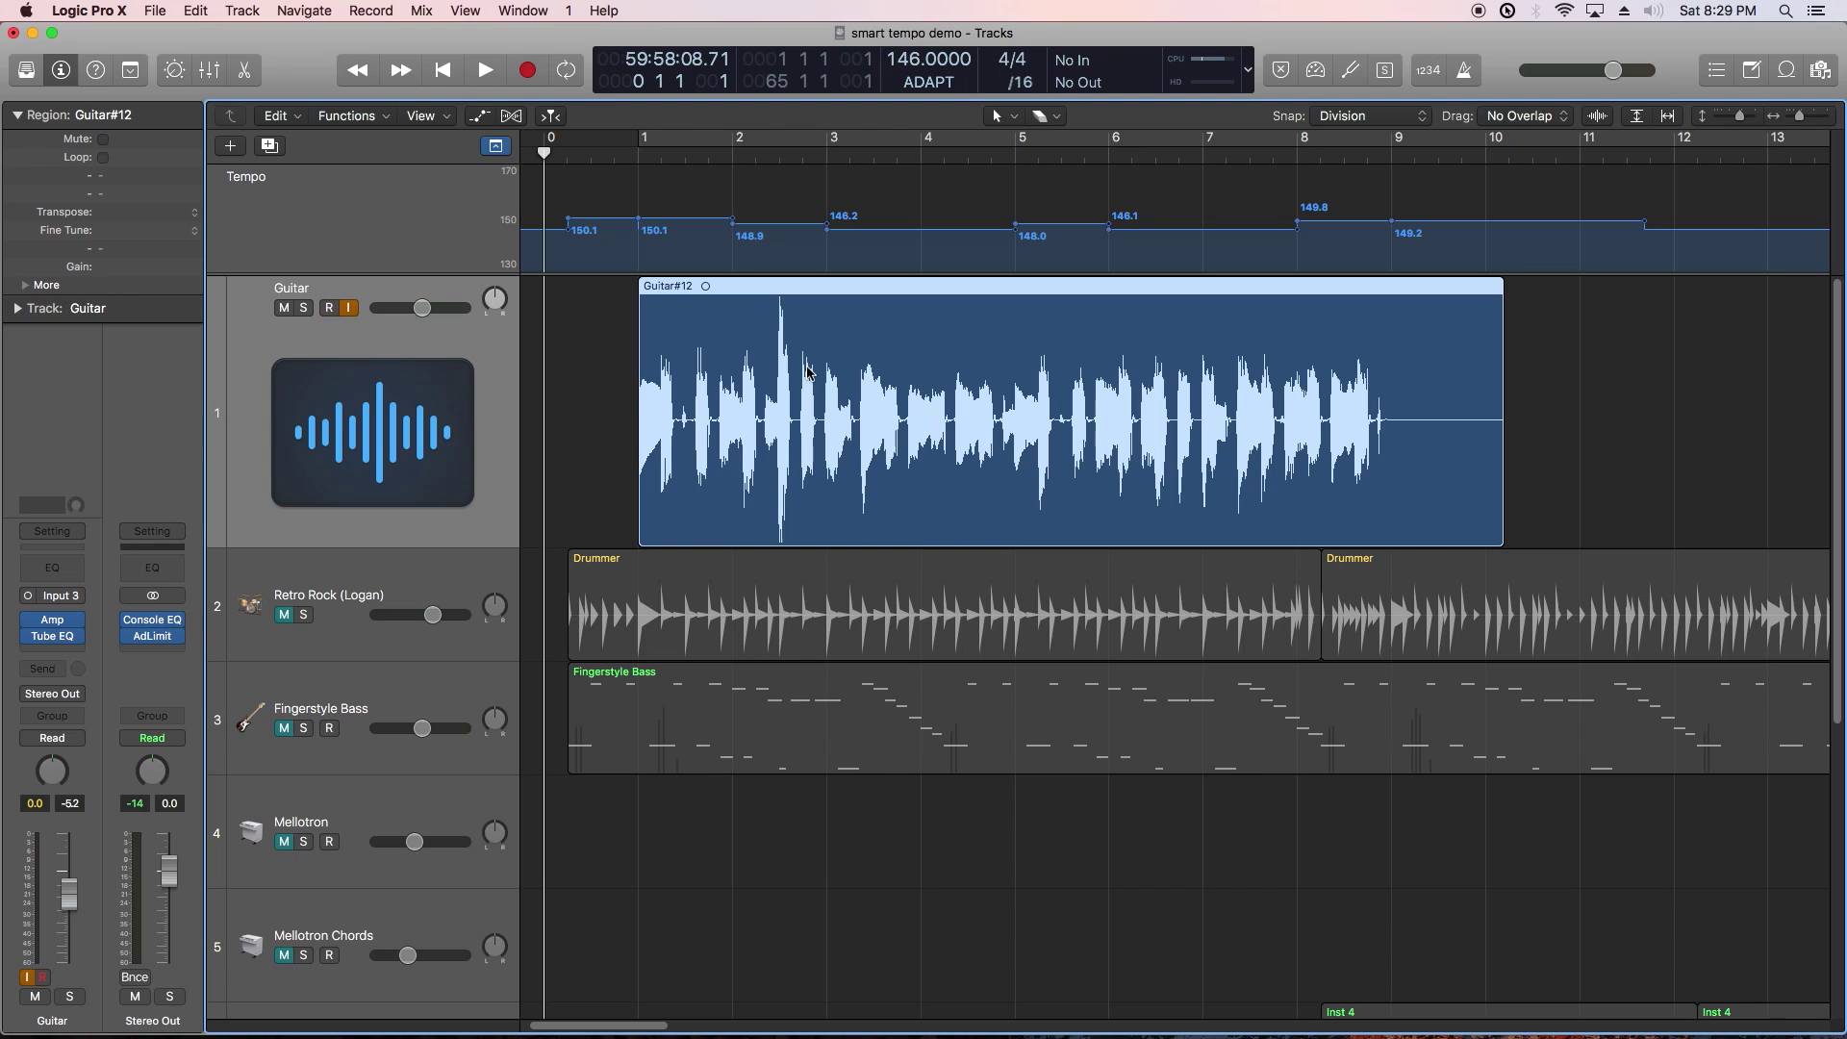
# Step: Select all 34 regions and shift them later together so everything starts at bar 1
pyautogui.press('z')
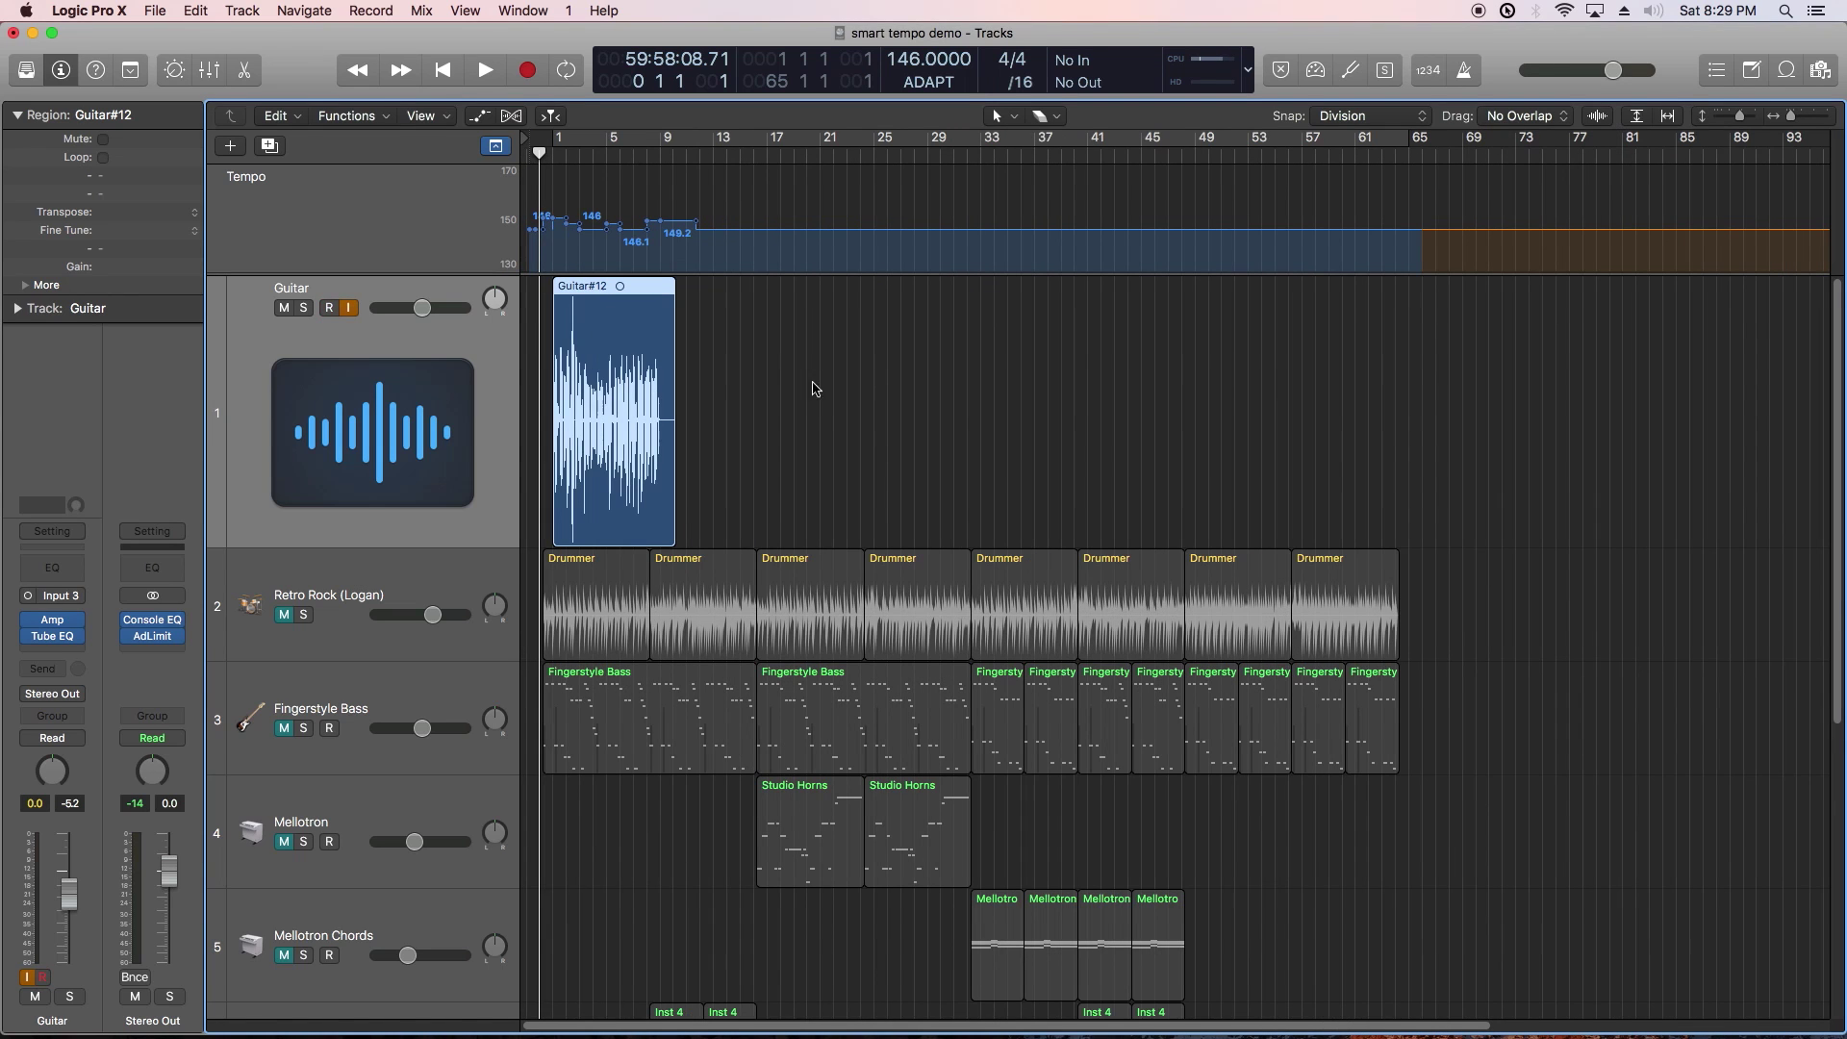
pyautogui.press('super+a')
pyautogui.press('z')
pyautogui.press('z')
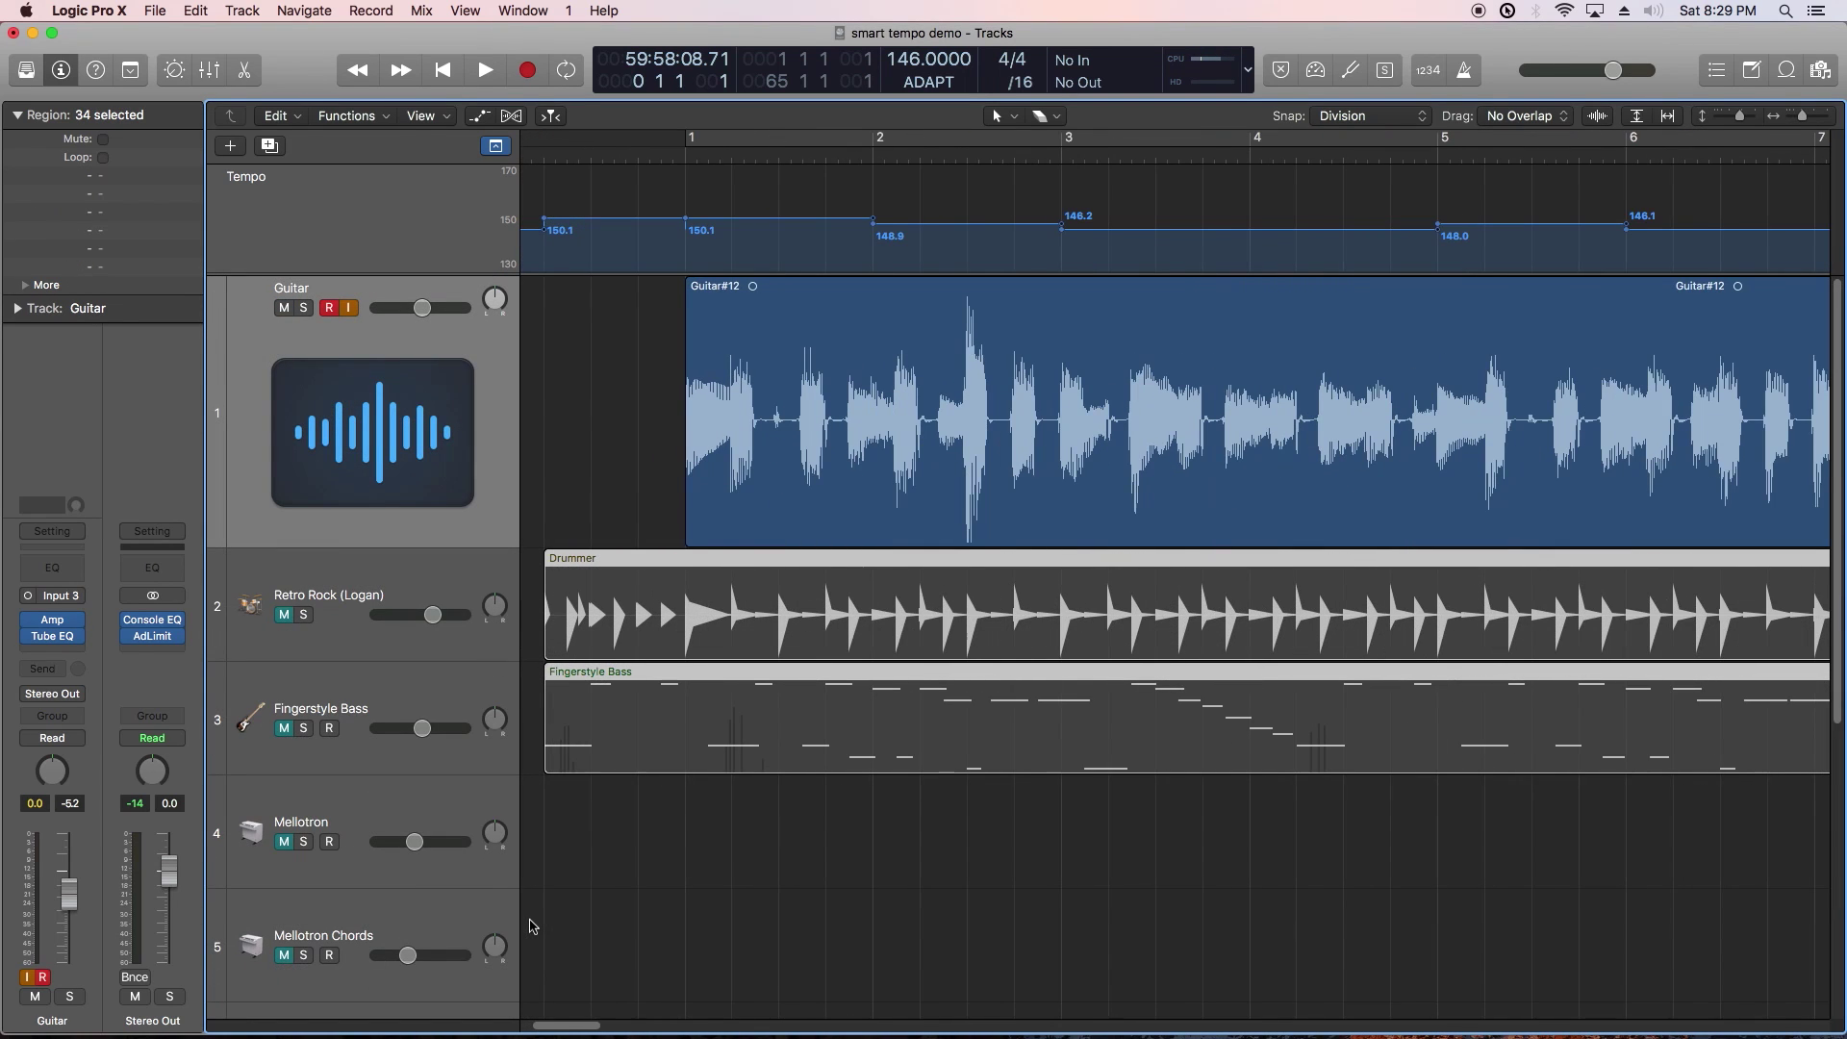
pyautogui.moveTo(676, 561); pyautogui.dragTo(794, 568)
pyautogui.click(652, 550)
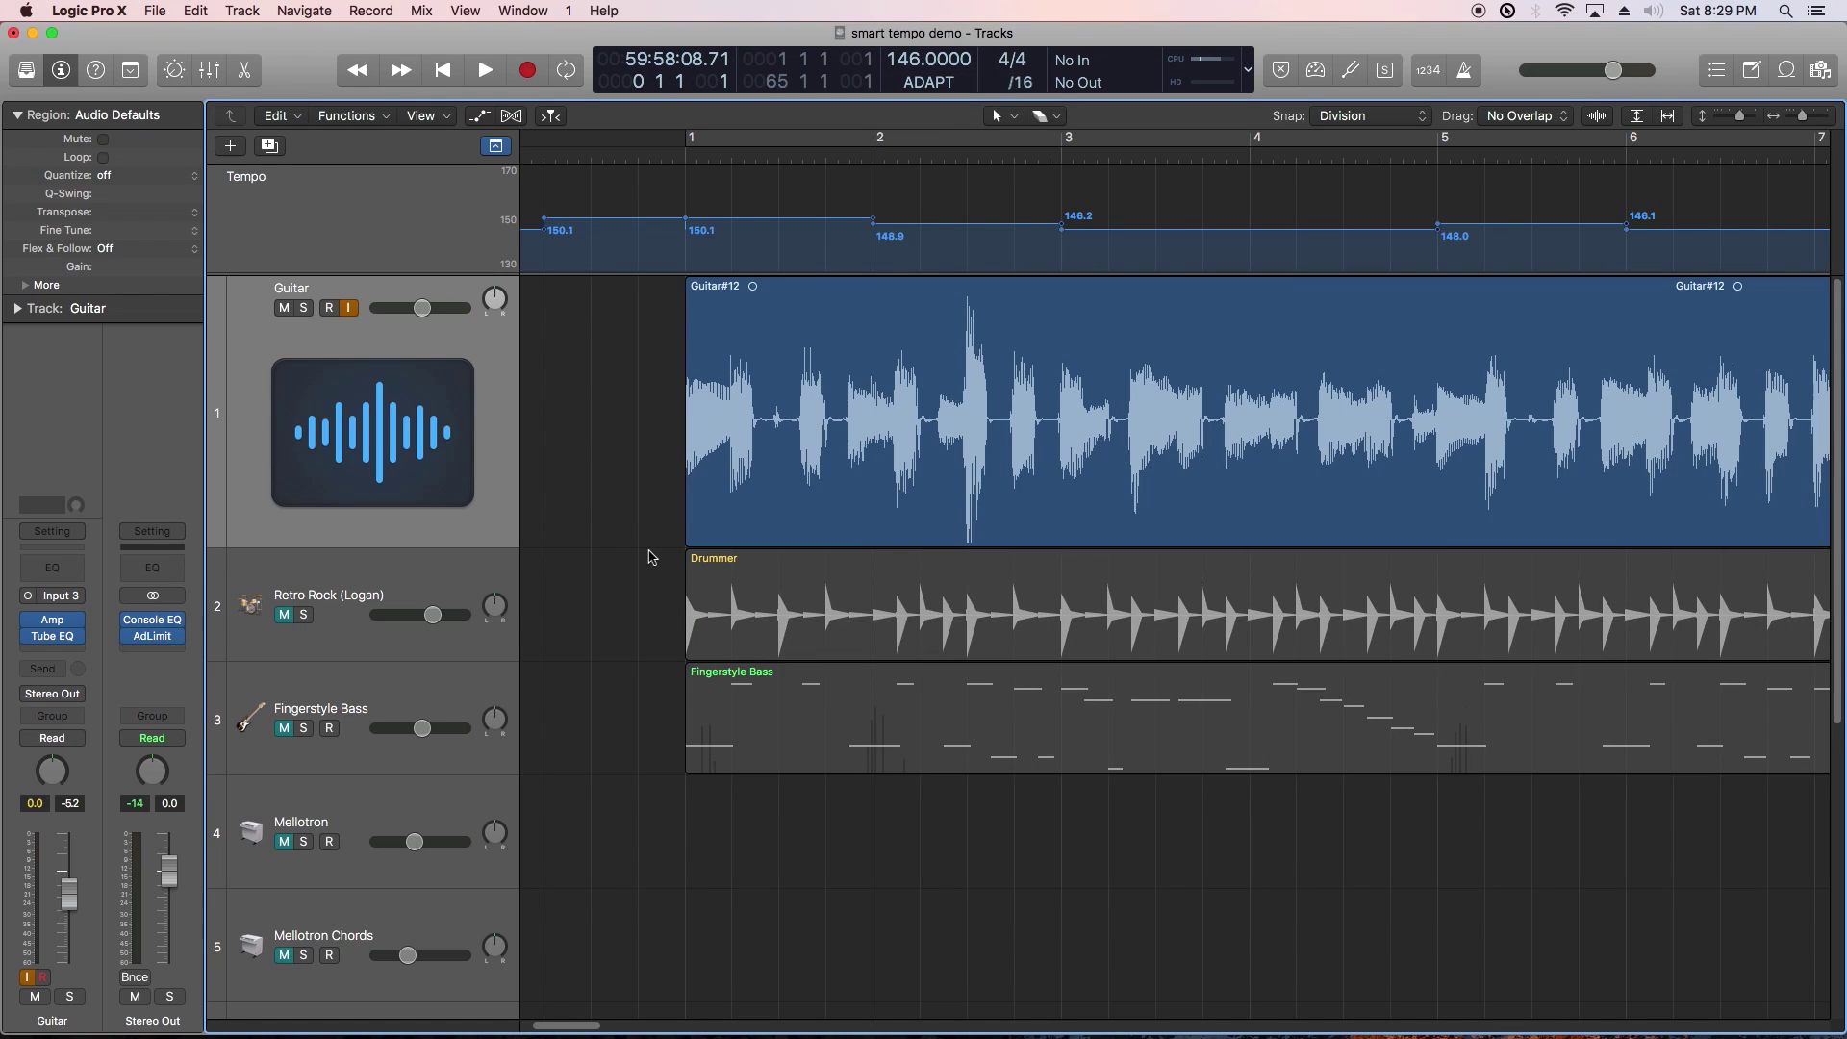
# Step: Trim Guitar#12 to end at bar 9, repeat it, and zoom out to bars 1–45
pyautogui.press('z')
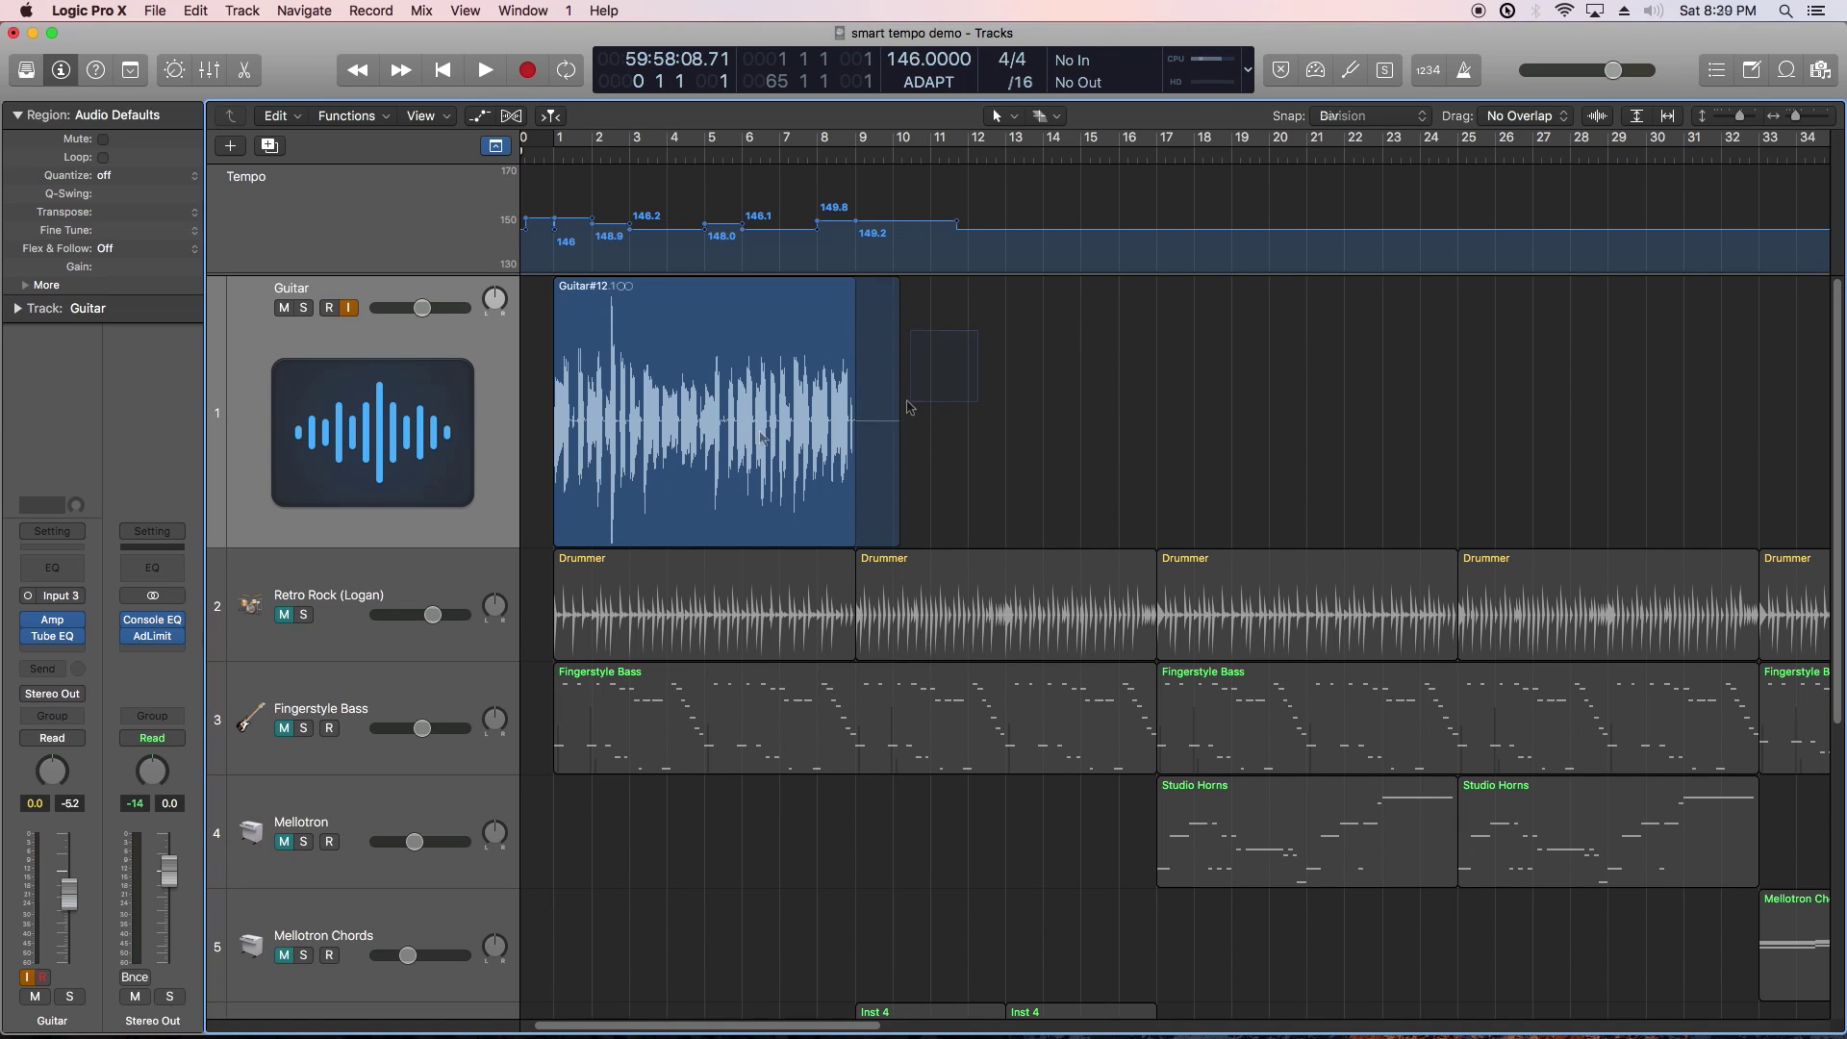
pyautogui.click(760, 438)
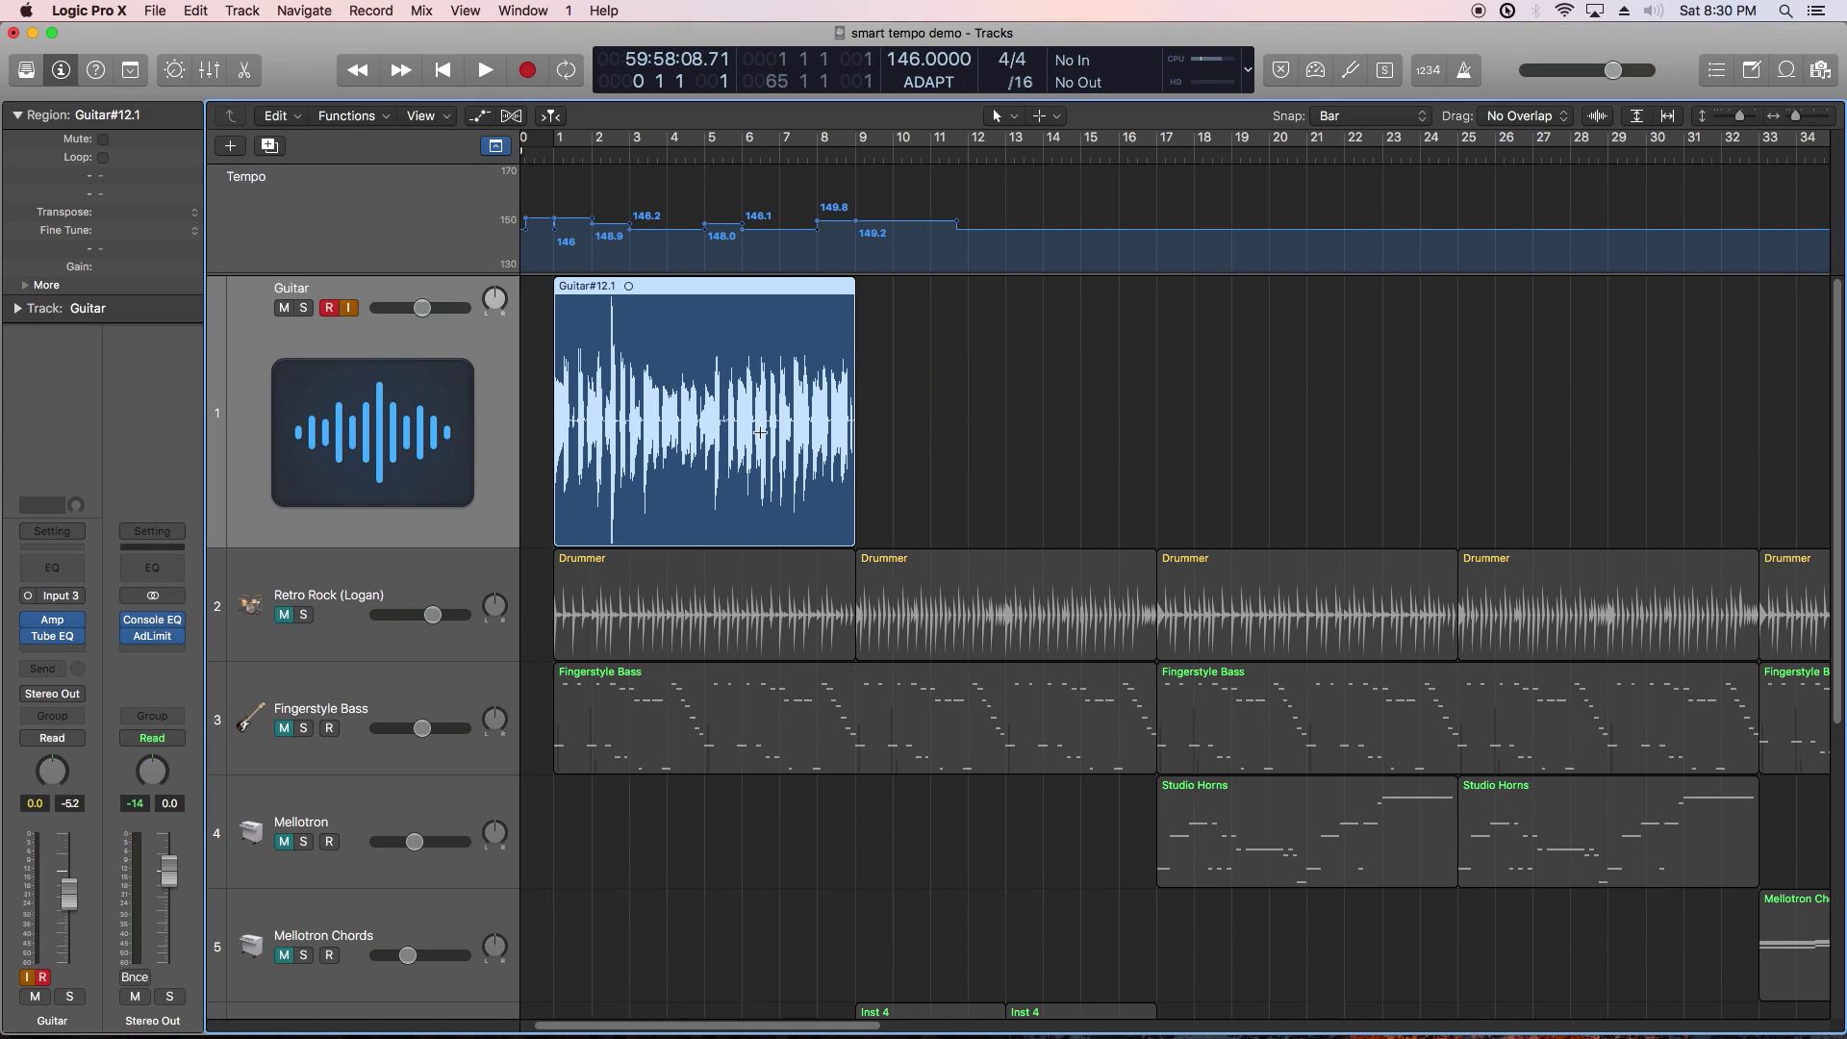
pyautogui.press('super+r')
pyautogui.press('super+r')
pyautogui.press('super+r')
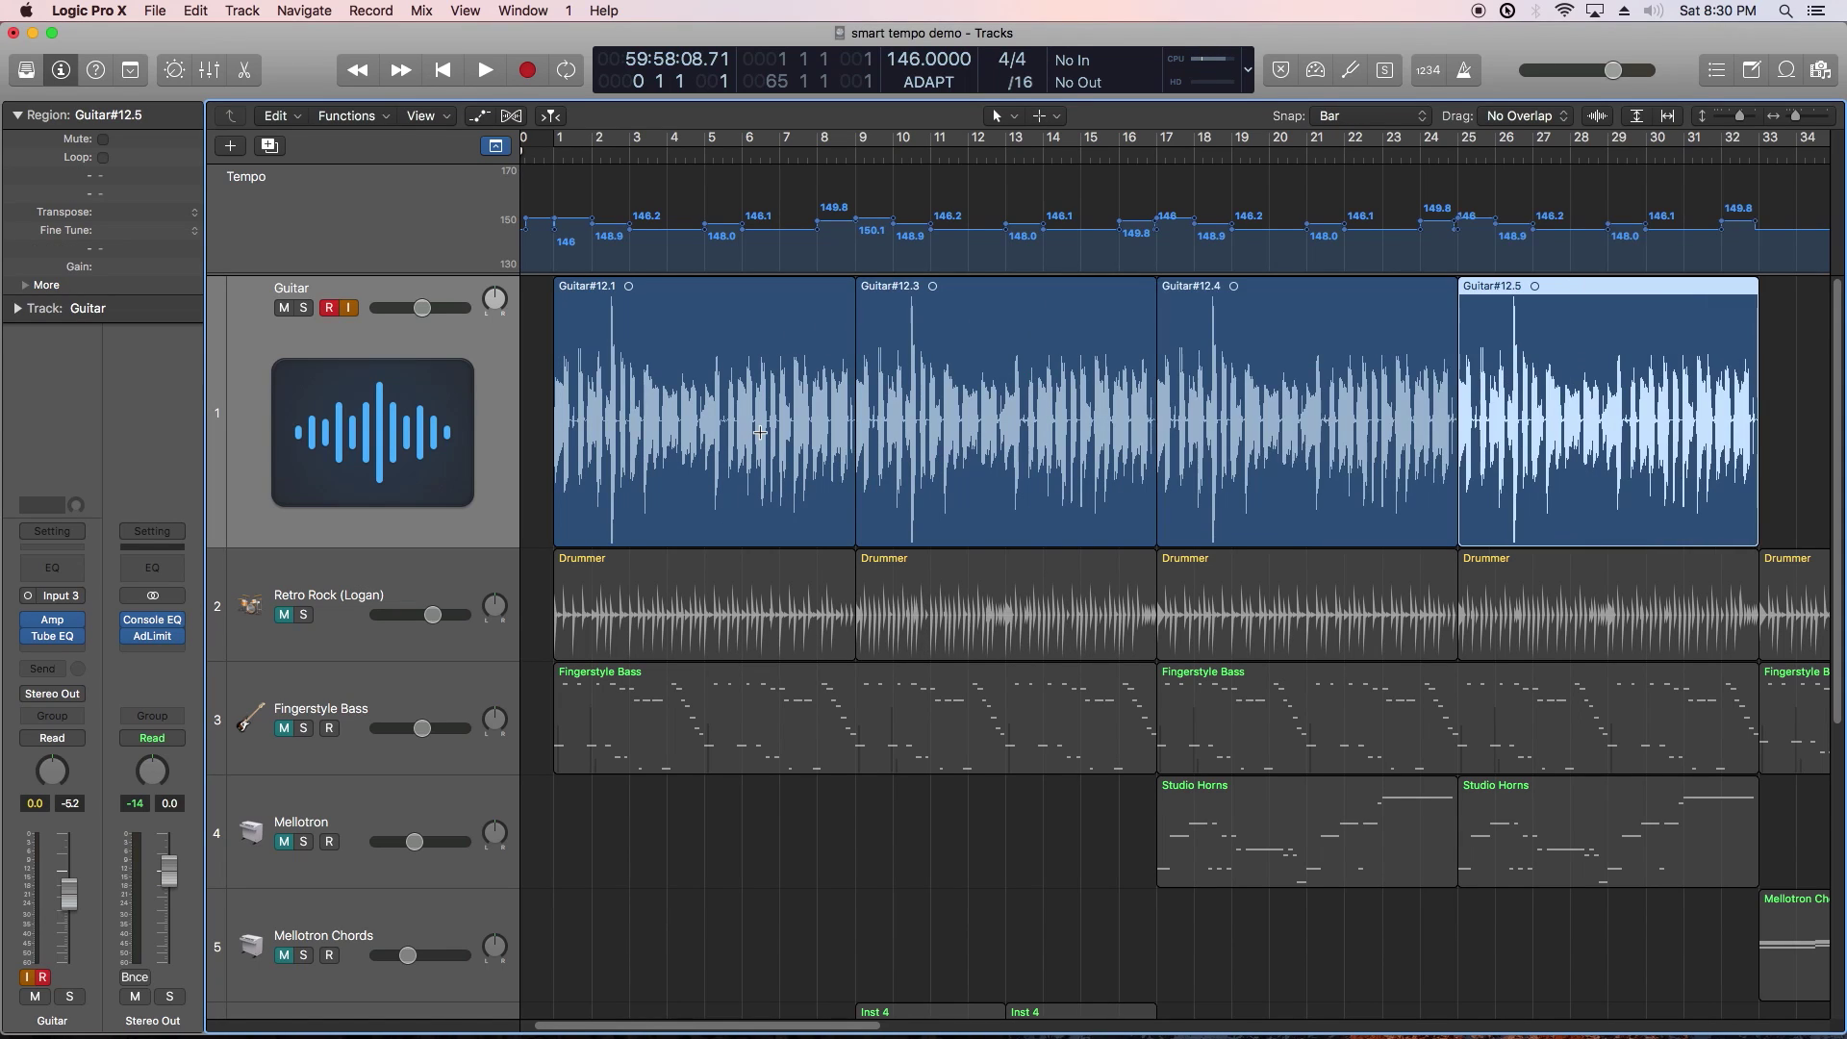
pyautogui.press('super+Left')
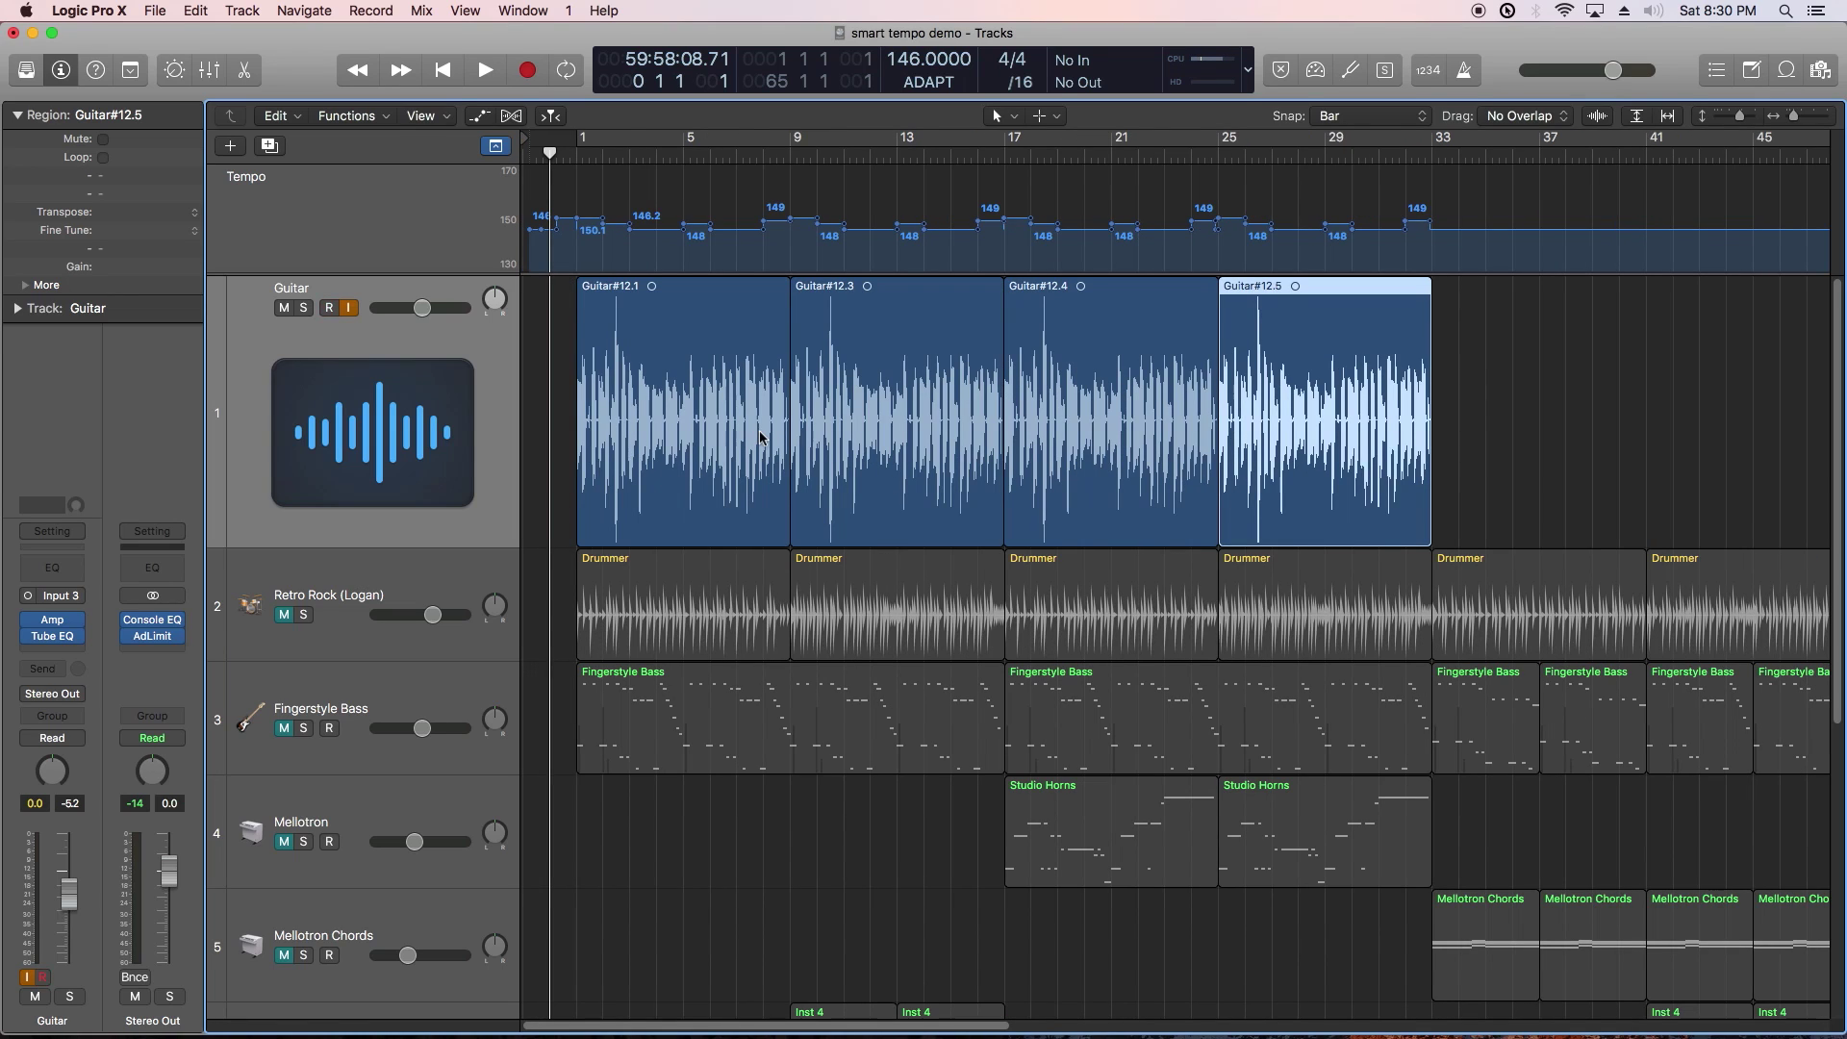
pyautogui.click(327, 627)
# Step: Unmute the Retro Rock drums and play the song from the start
pyautogui.click(284, 617)
pyautogui.press('space')
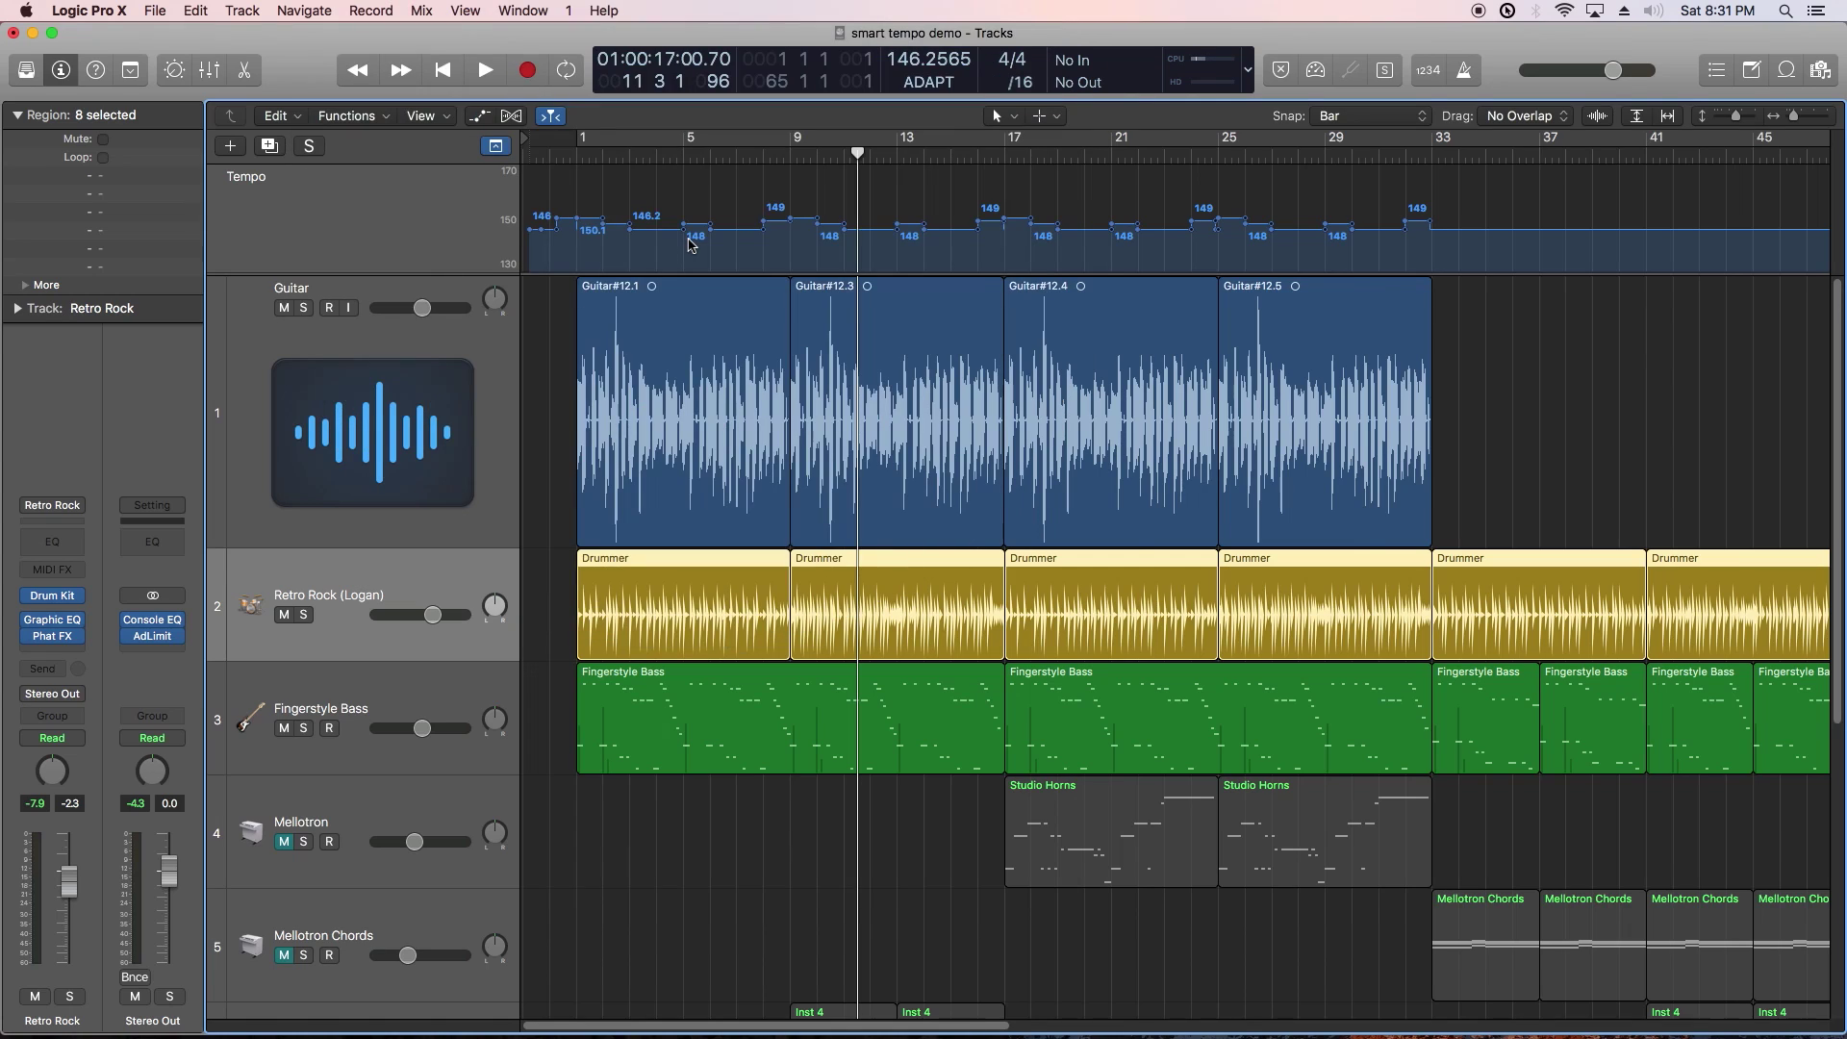
pyautogui.press('Return')
pyautogui.press('space')
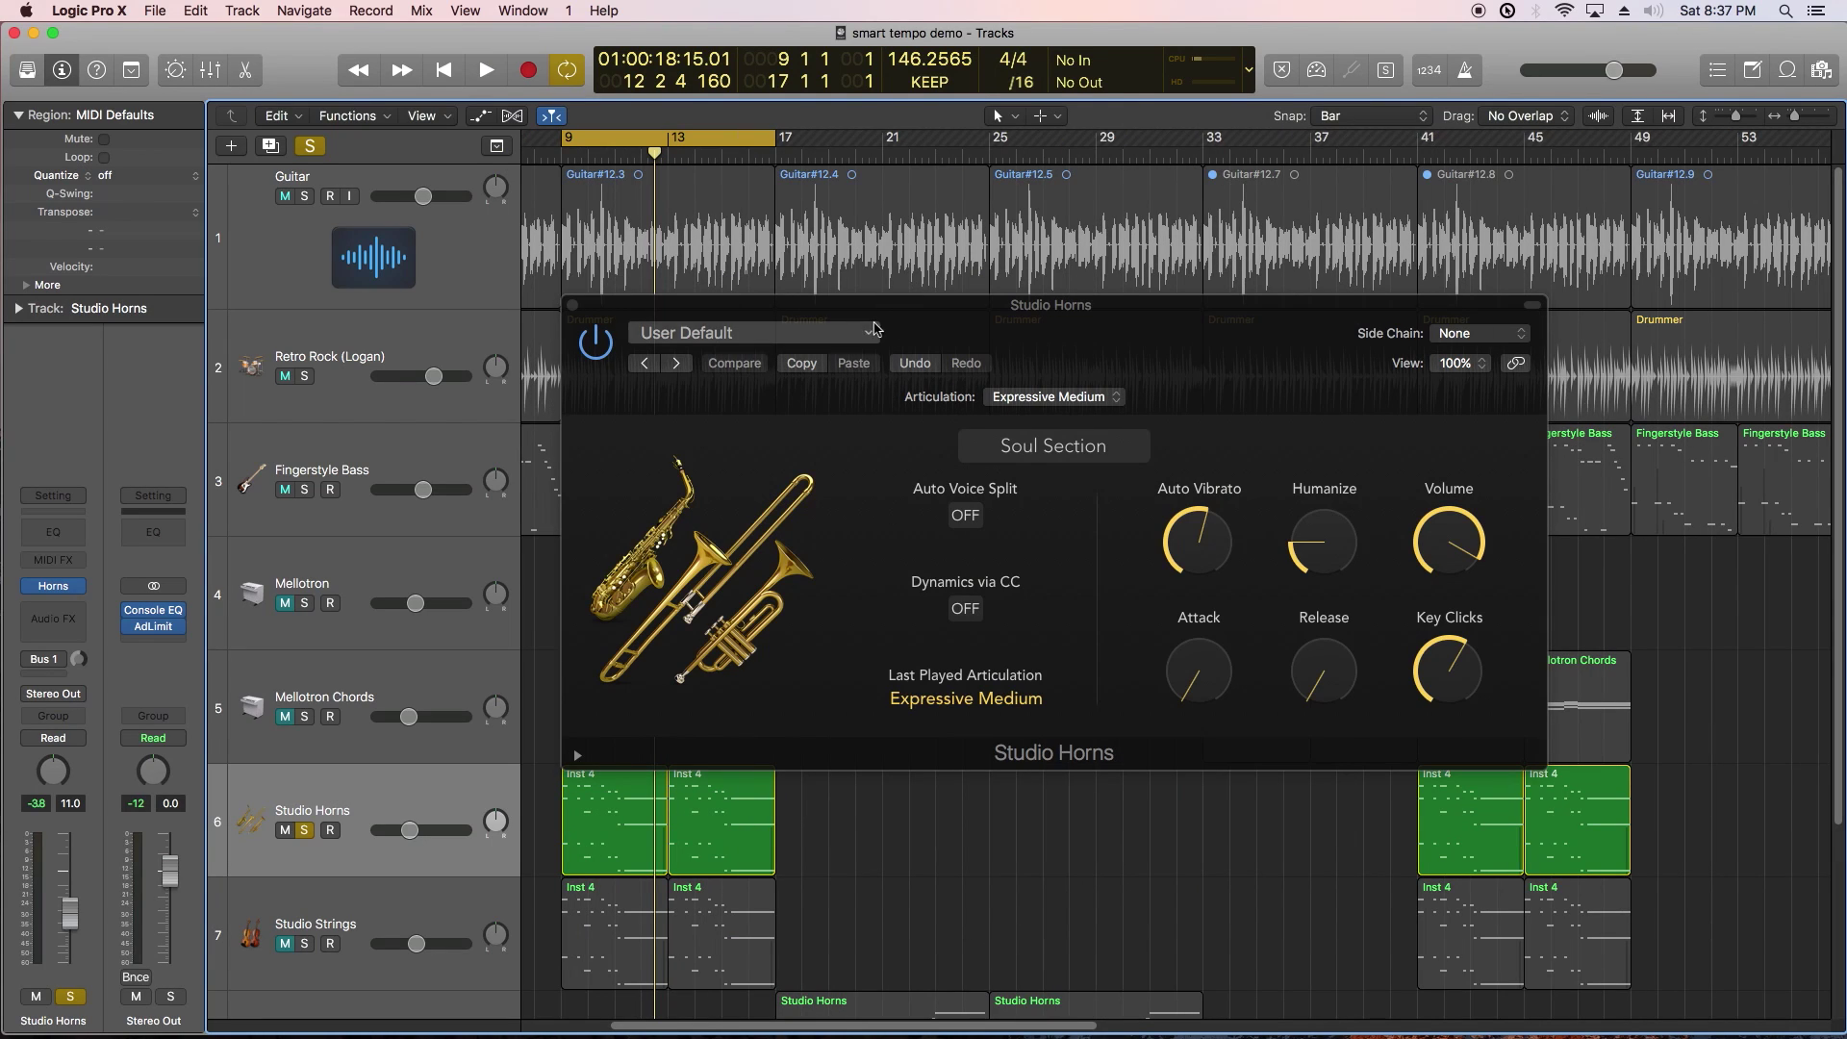
# Step: Switch Studio Horns from Soul Section to Trumpet 1 and arm its track for recording
pyautogui.moveTo(1002, 316); pyautogui.dragTo(1101, 247)
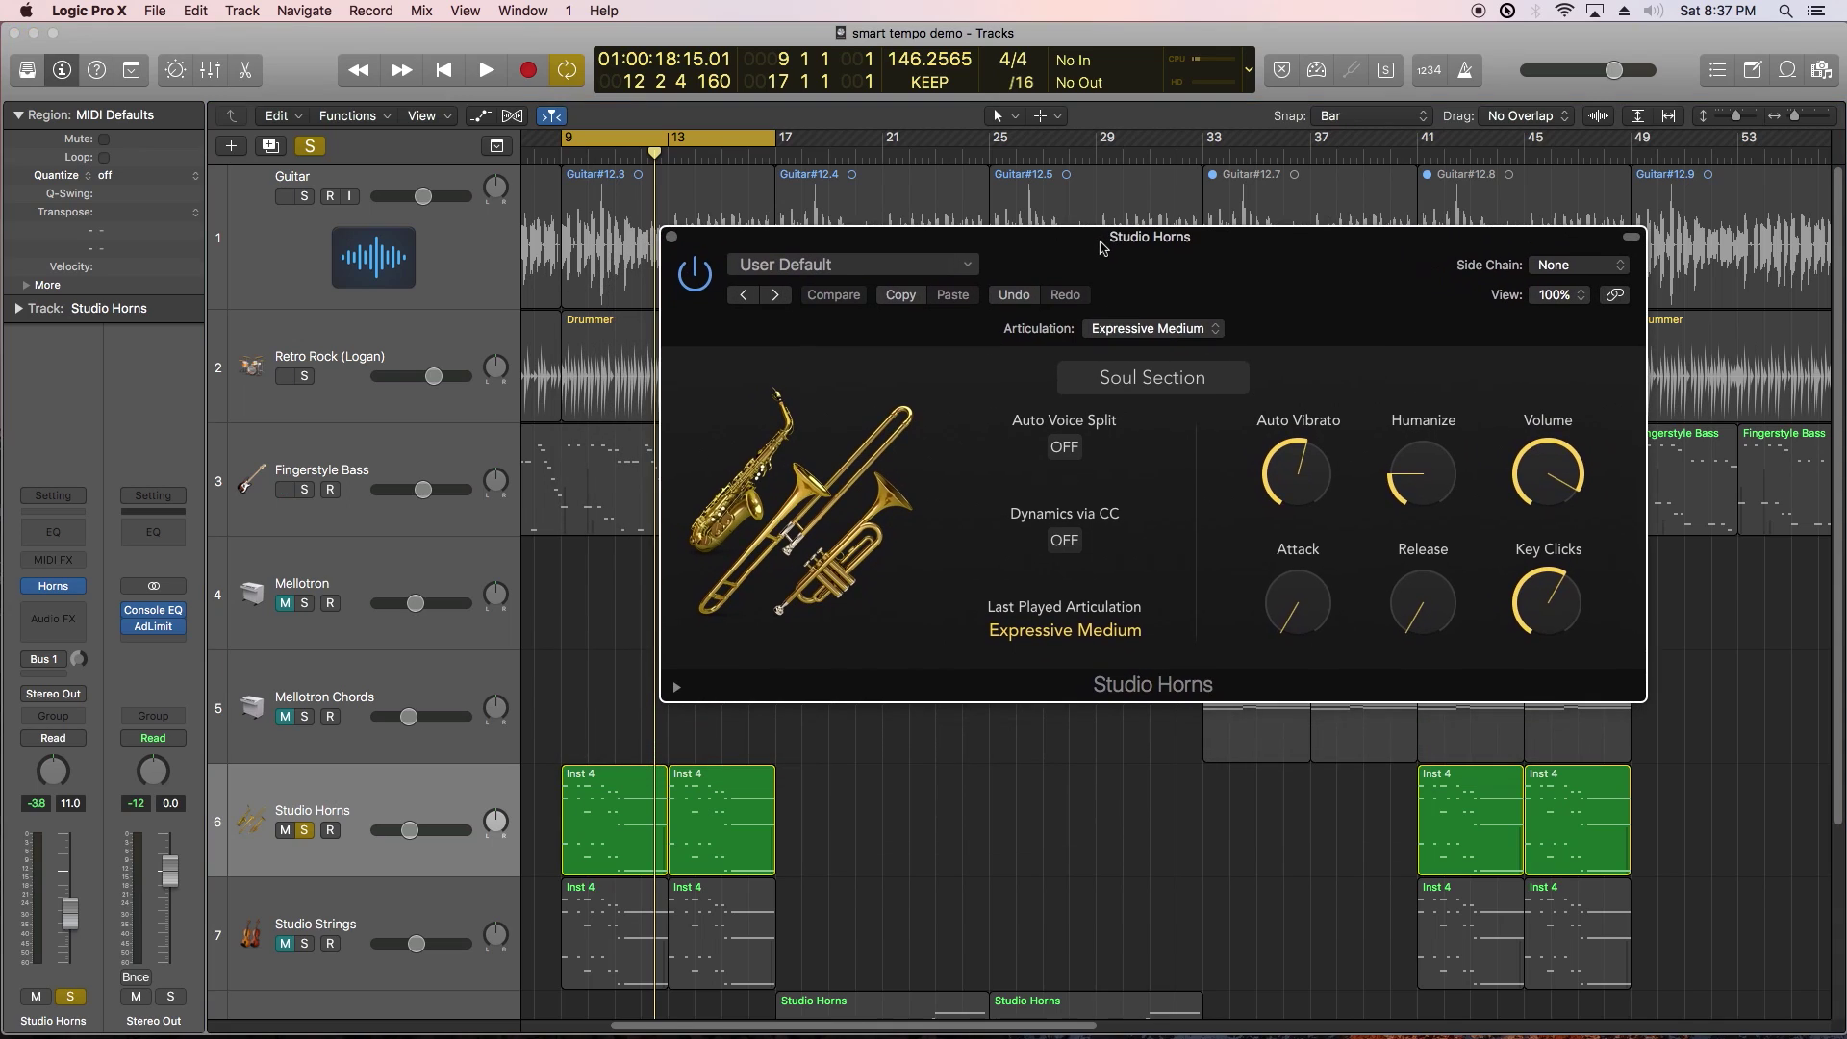
pyautogui.click(1133, 384)
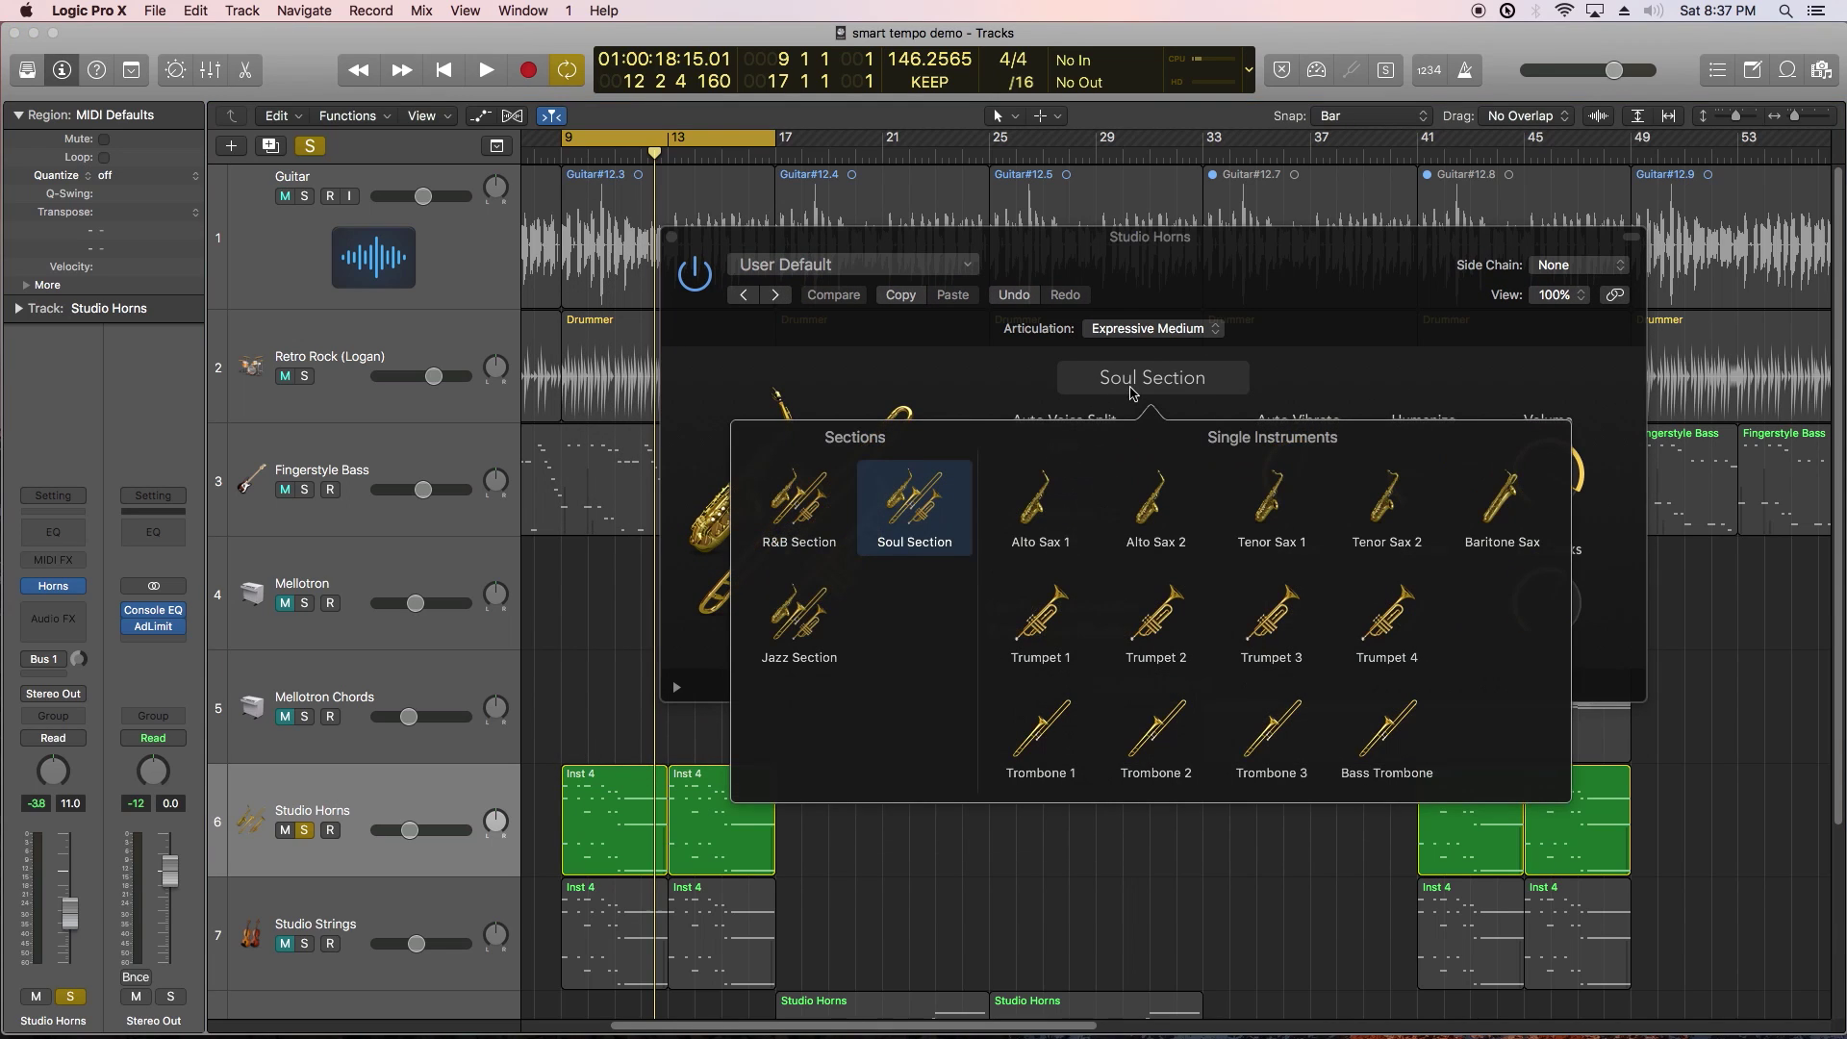
pyautogui.click(1046, 623)
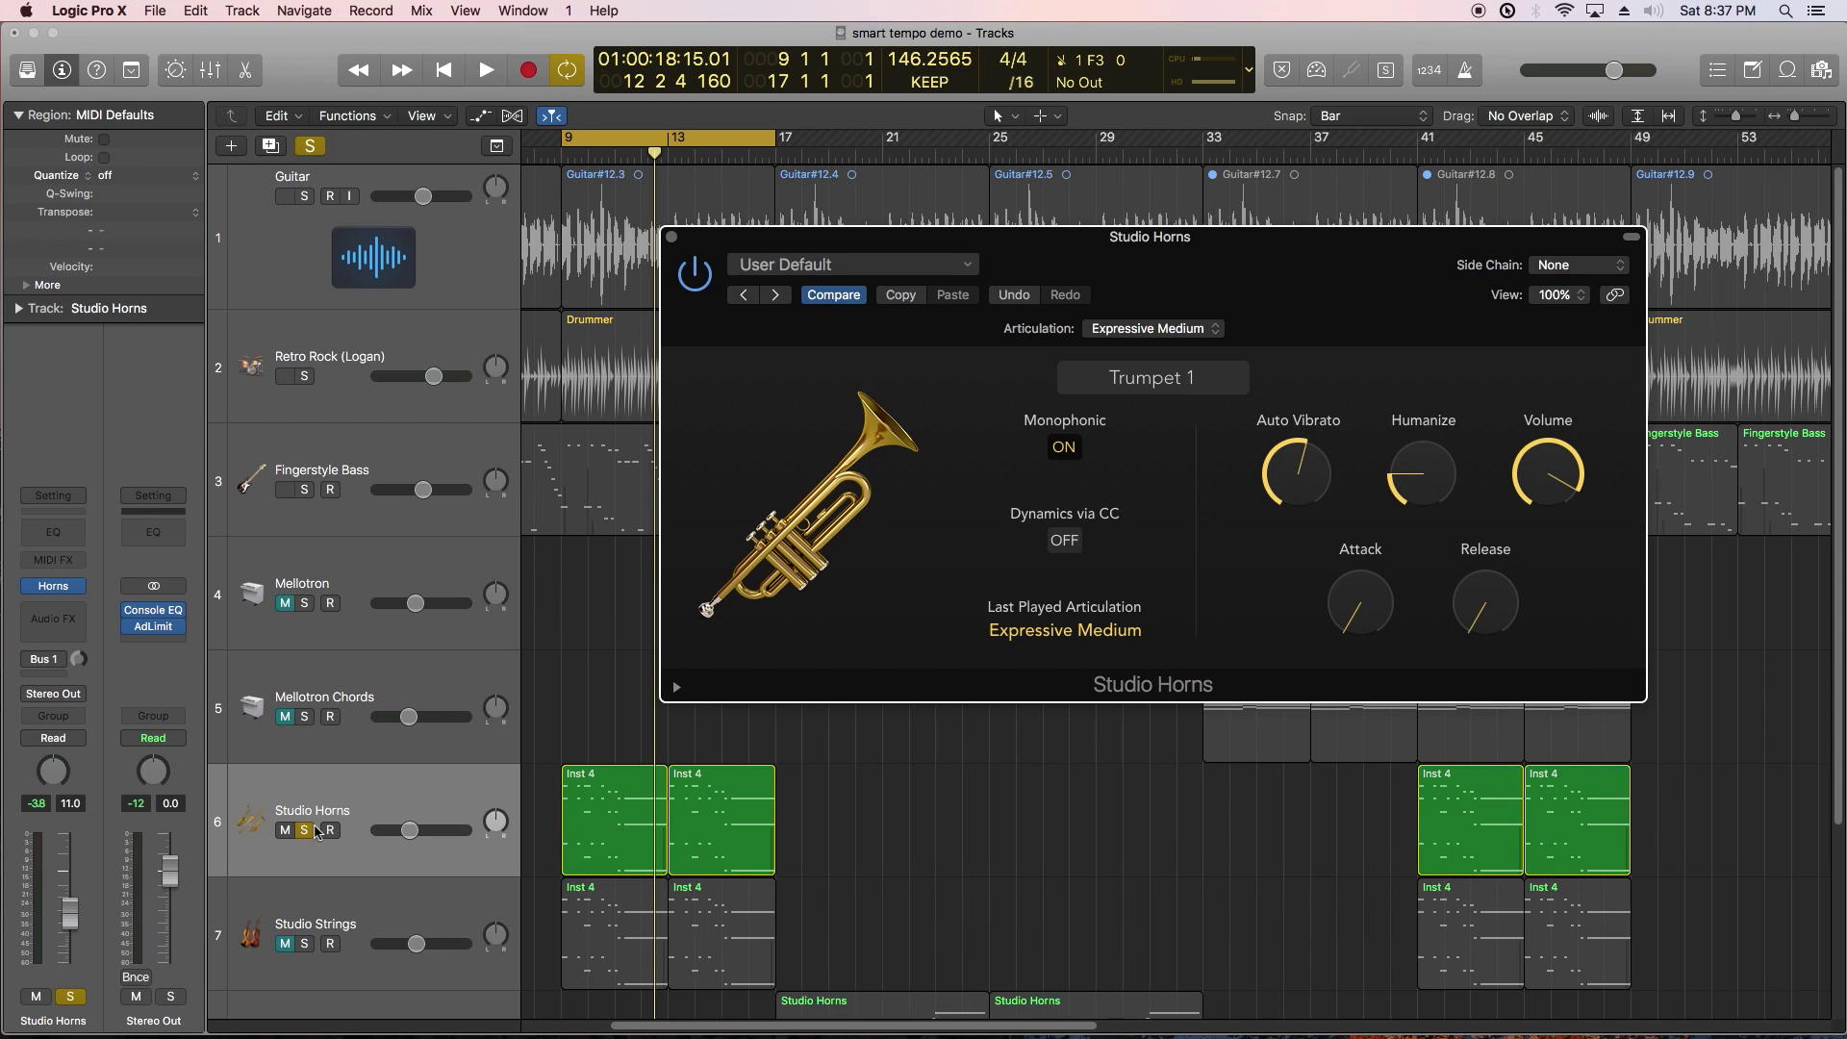
pyautogui.click(336, 839)
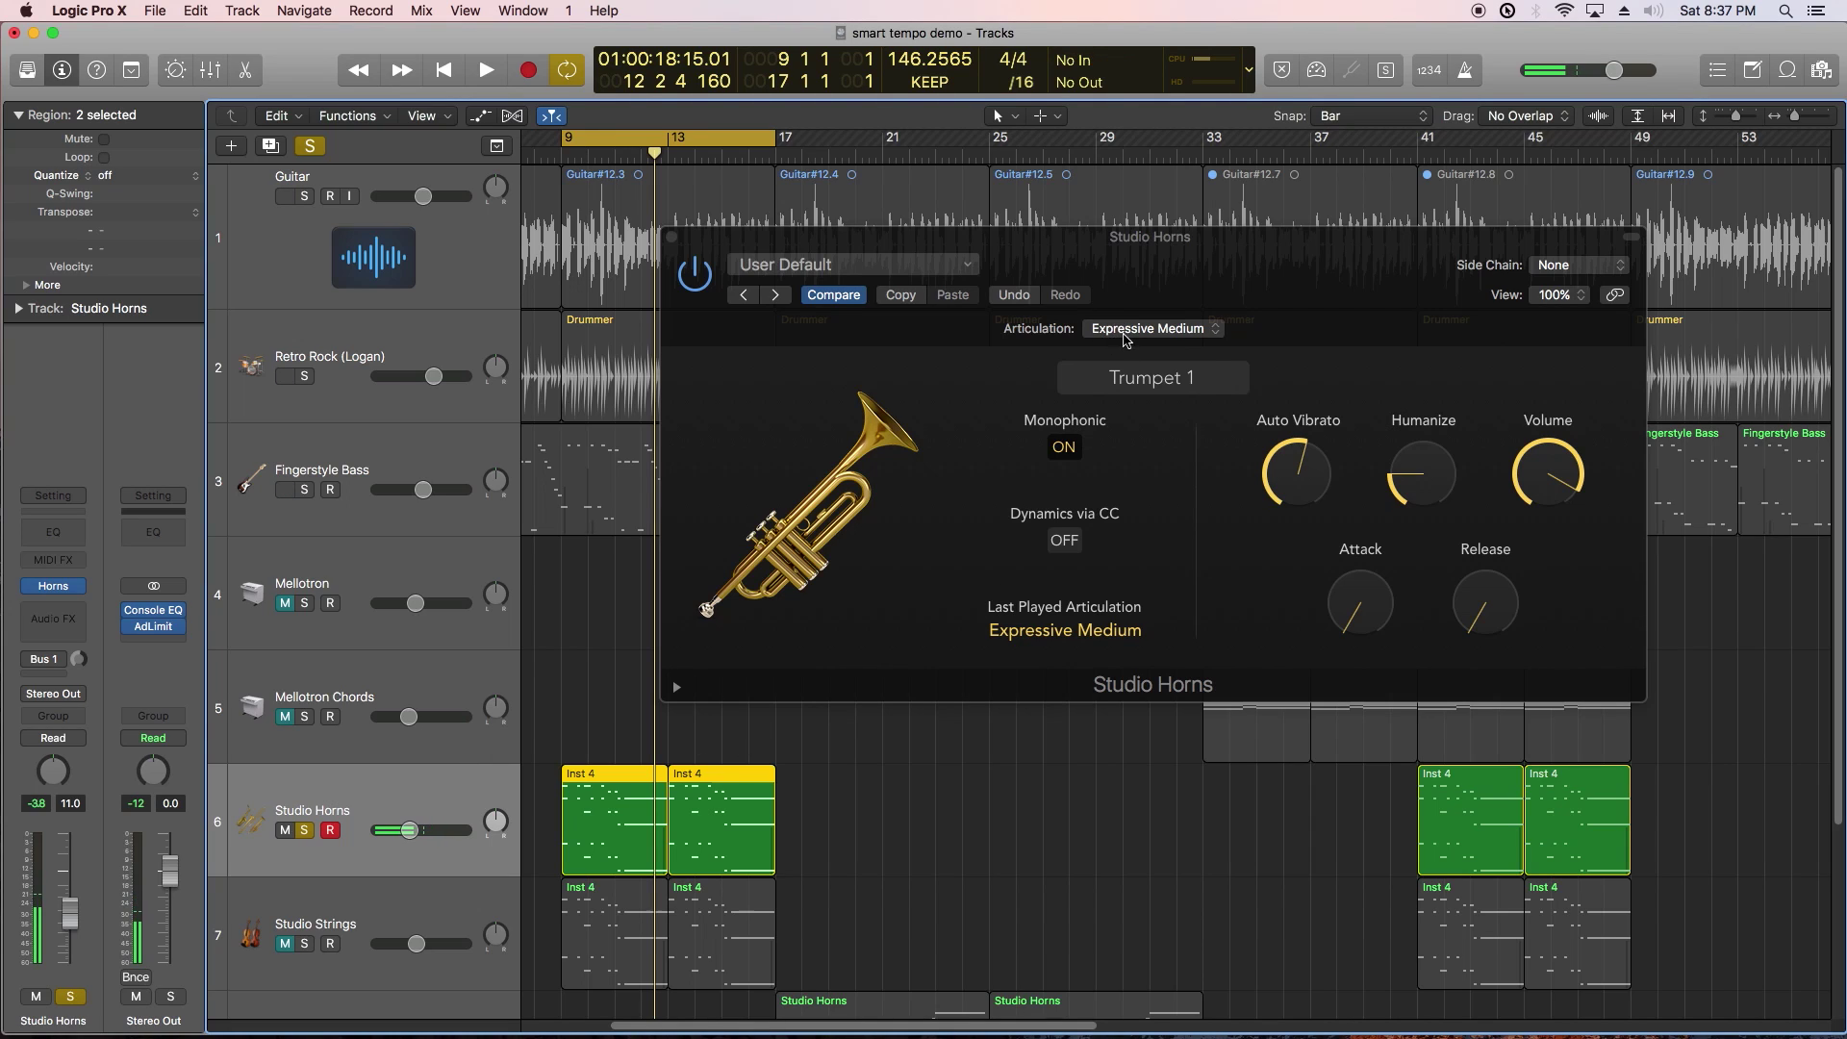
# Step: Check the articulation list without changes, then replay the song from bar 9
pyautogui.click(1126, 332)
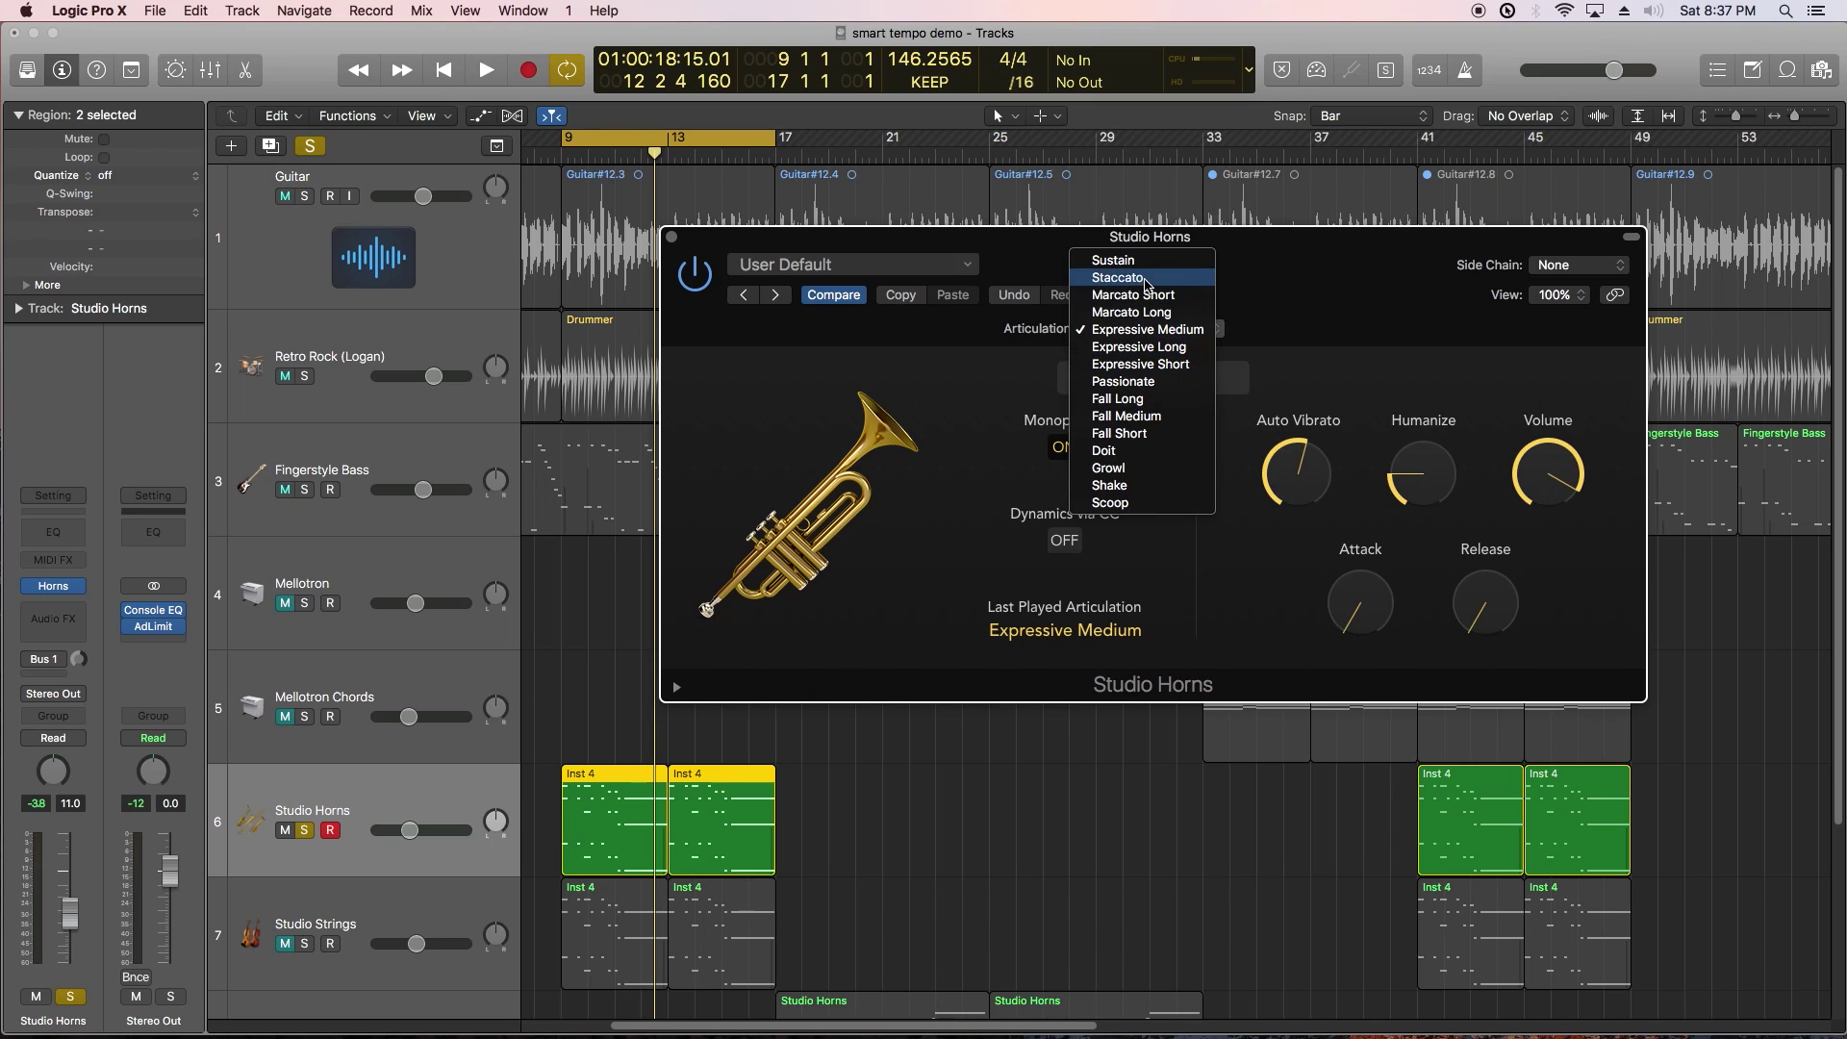
pyautogui.click(1224, 312)
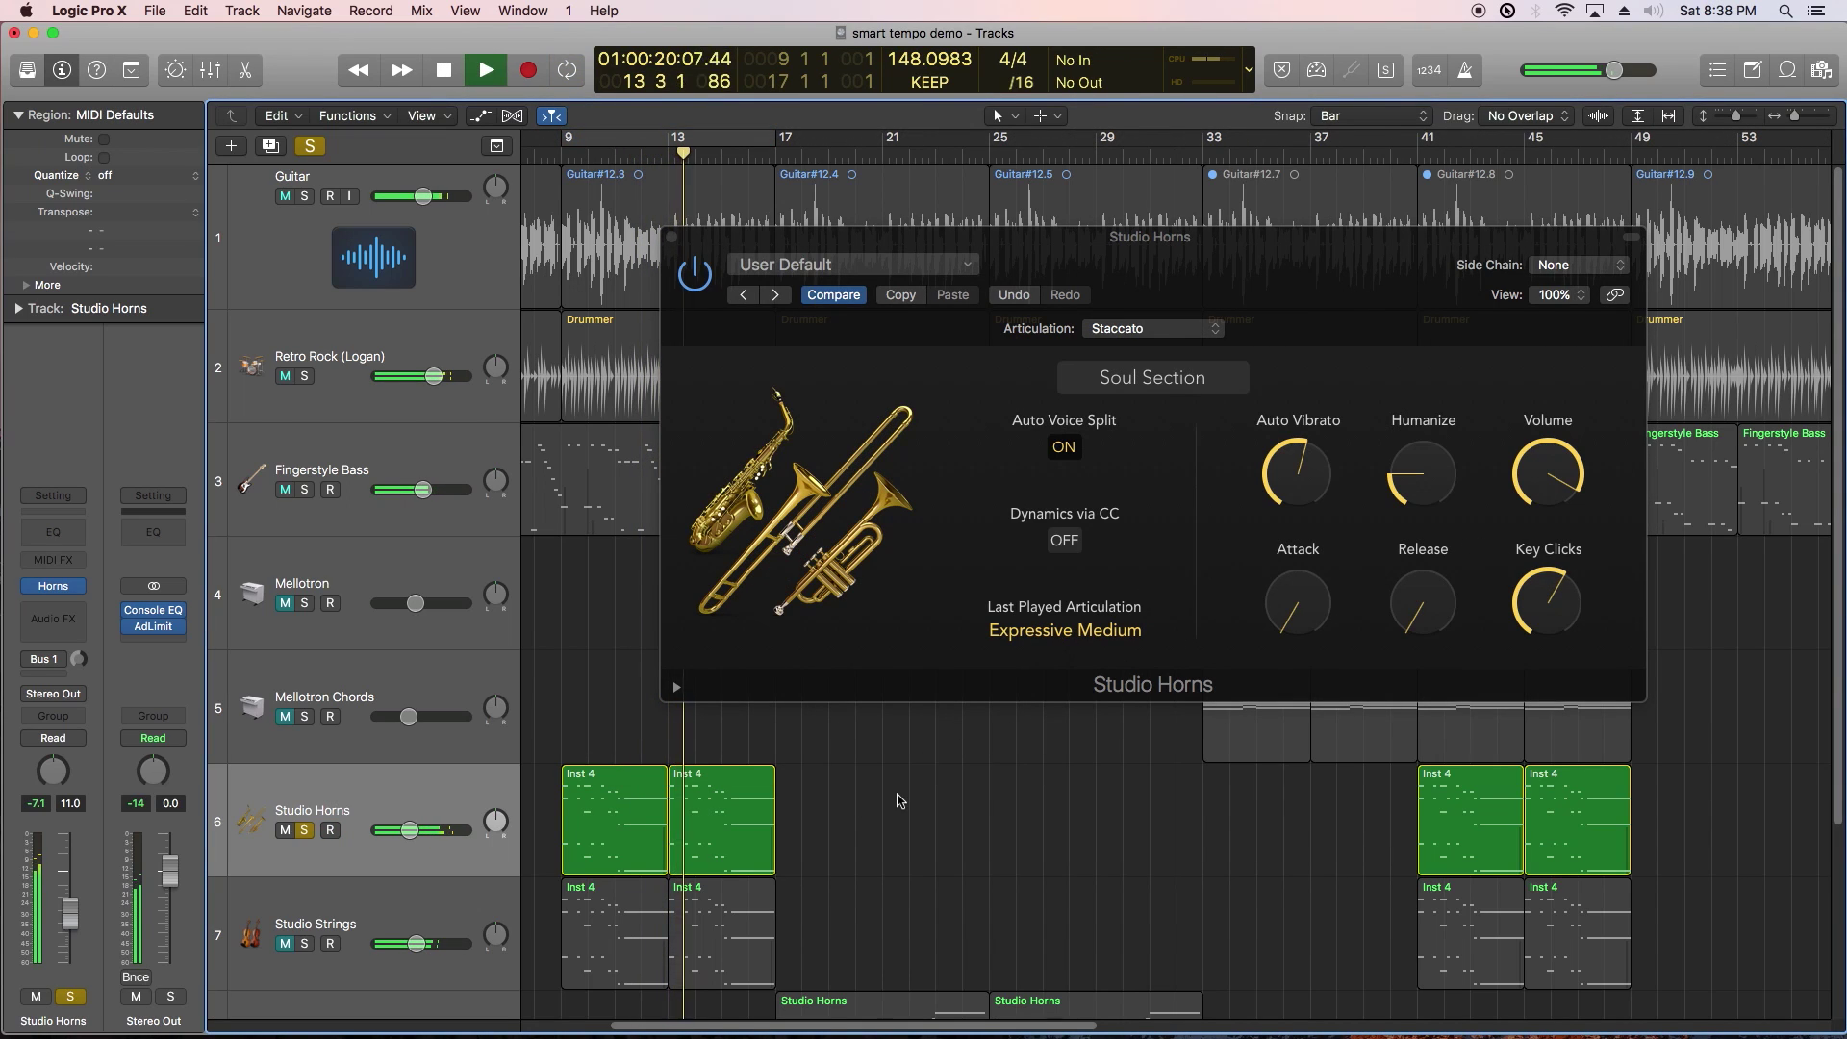
pyautogui.press('space')
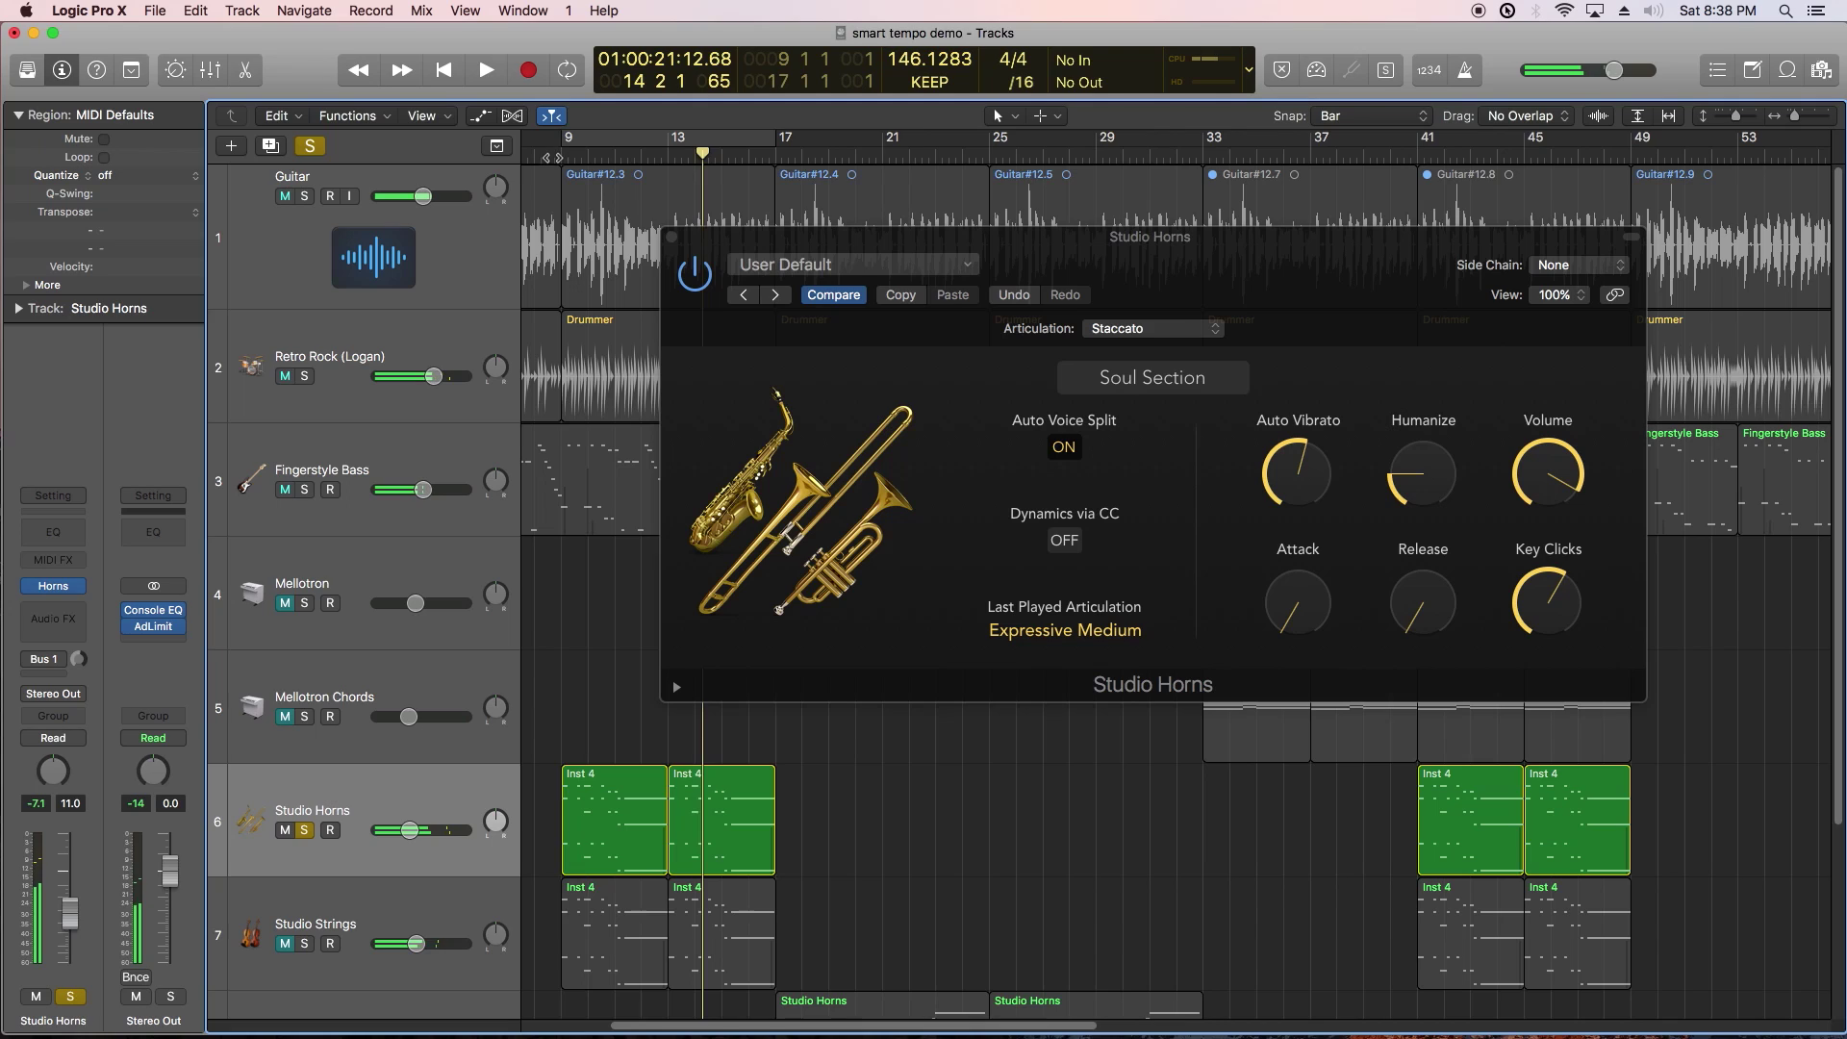
pyautogui.moveTo(560, 154); pyautogui.dragTo(552, 154)
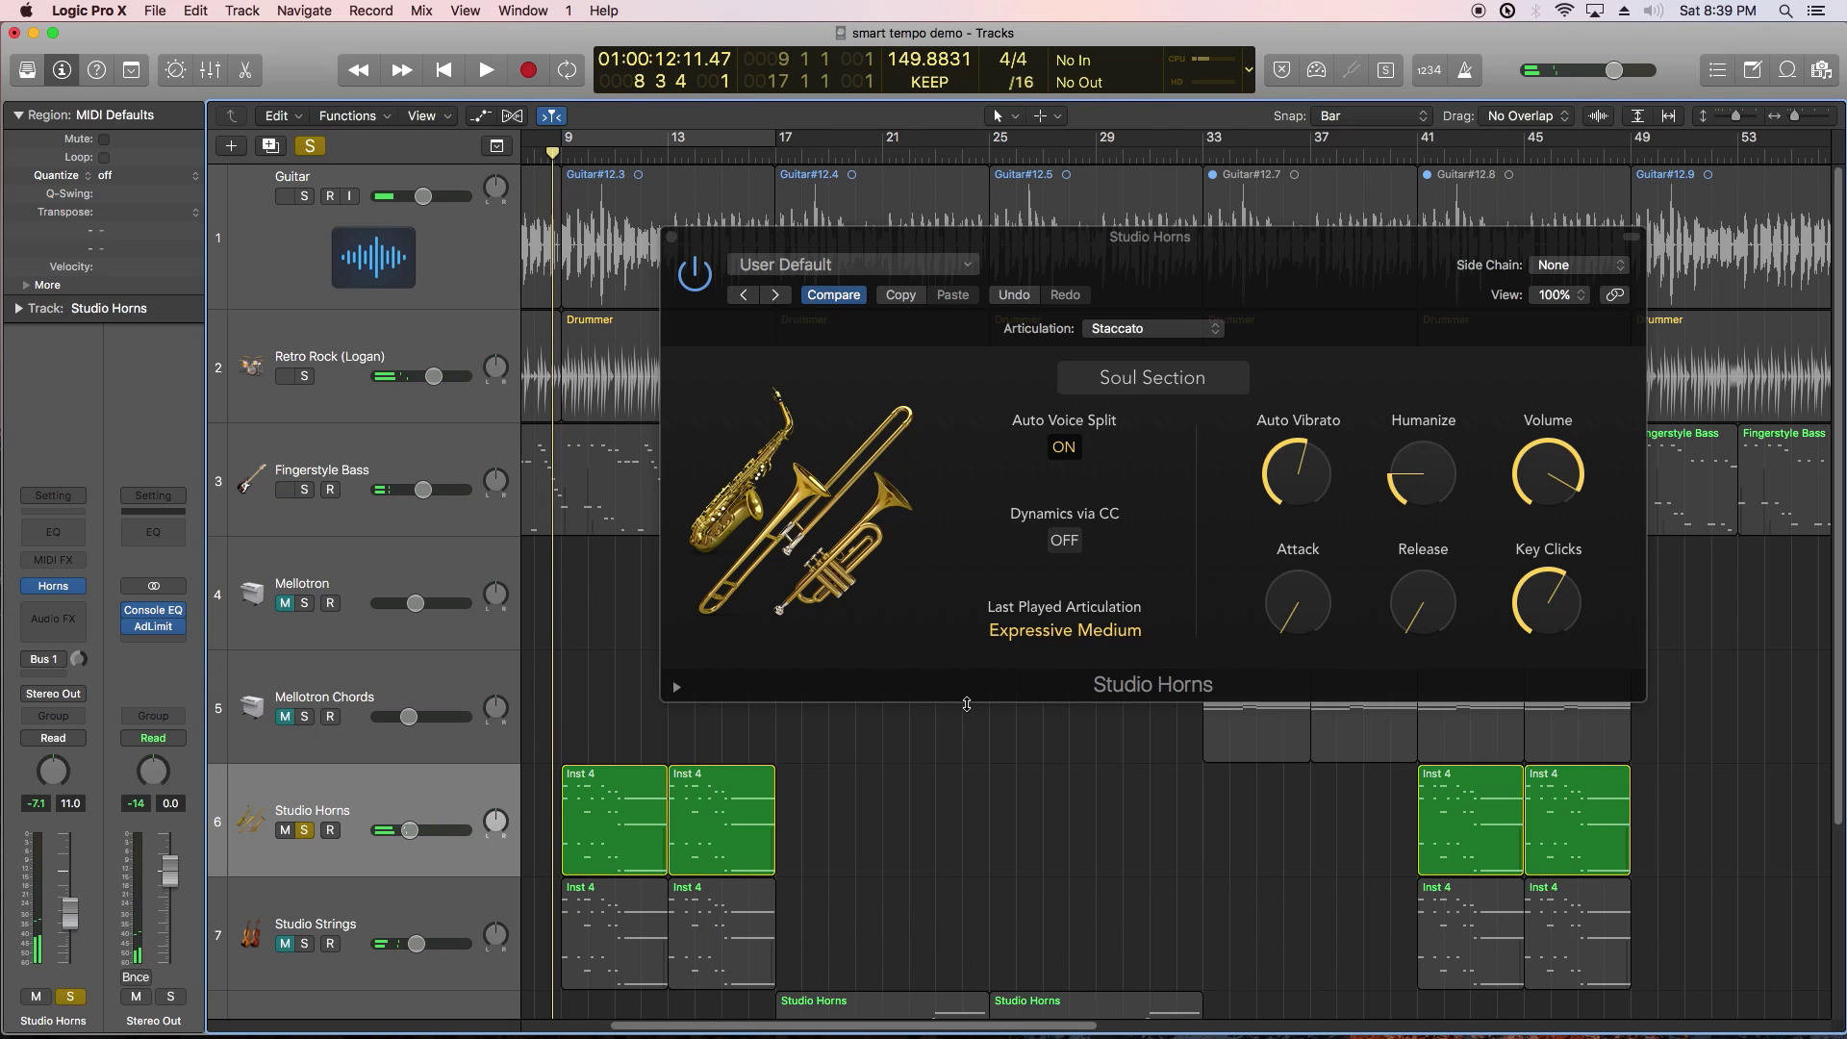
pyautogui.press('space')
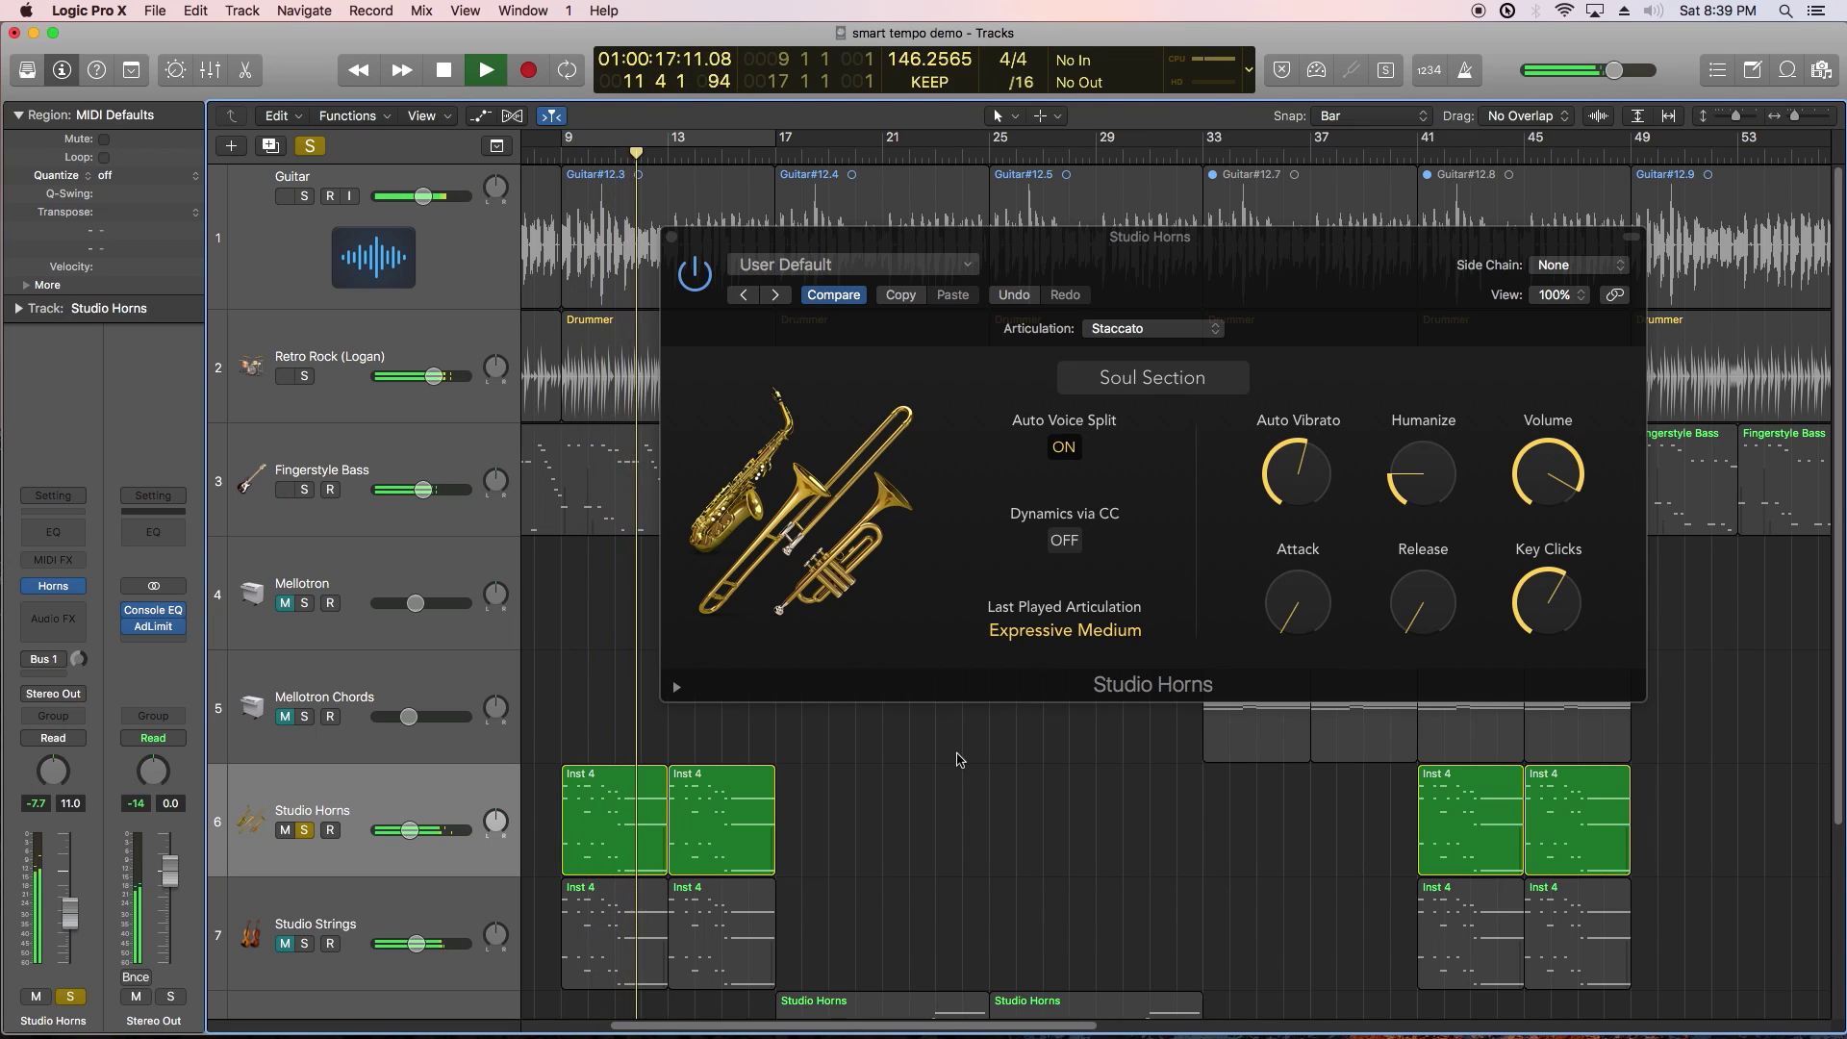
# Step: Raise Studio Horns to -8.2 dB, unsolo it and stop playback
pyautogui.moveTo(410, 829); pyautogui.dragTo(417, 829)
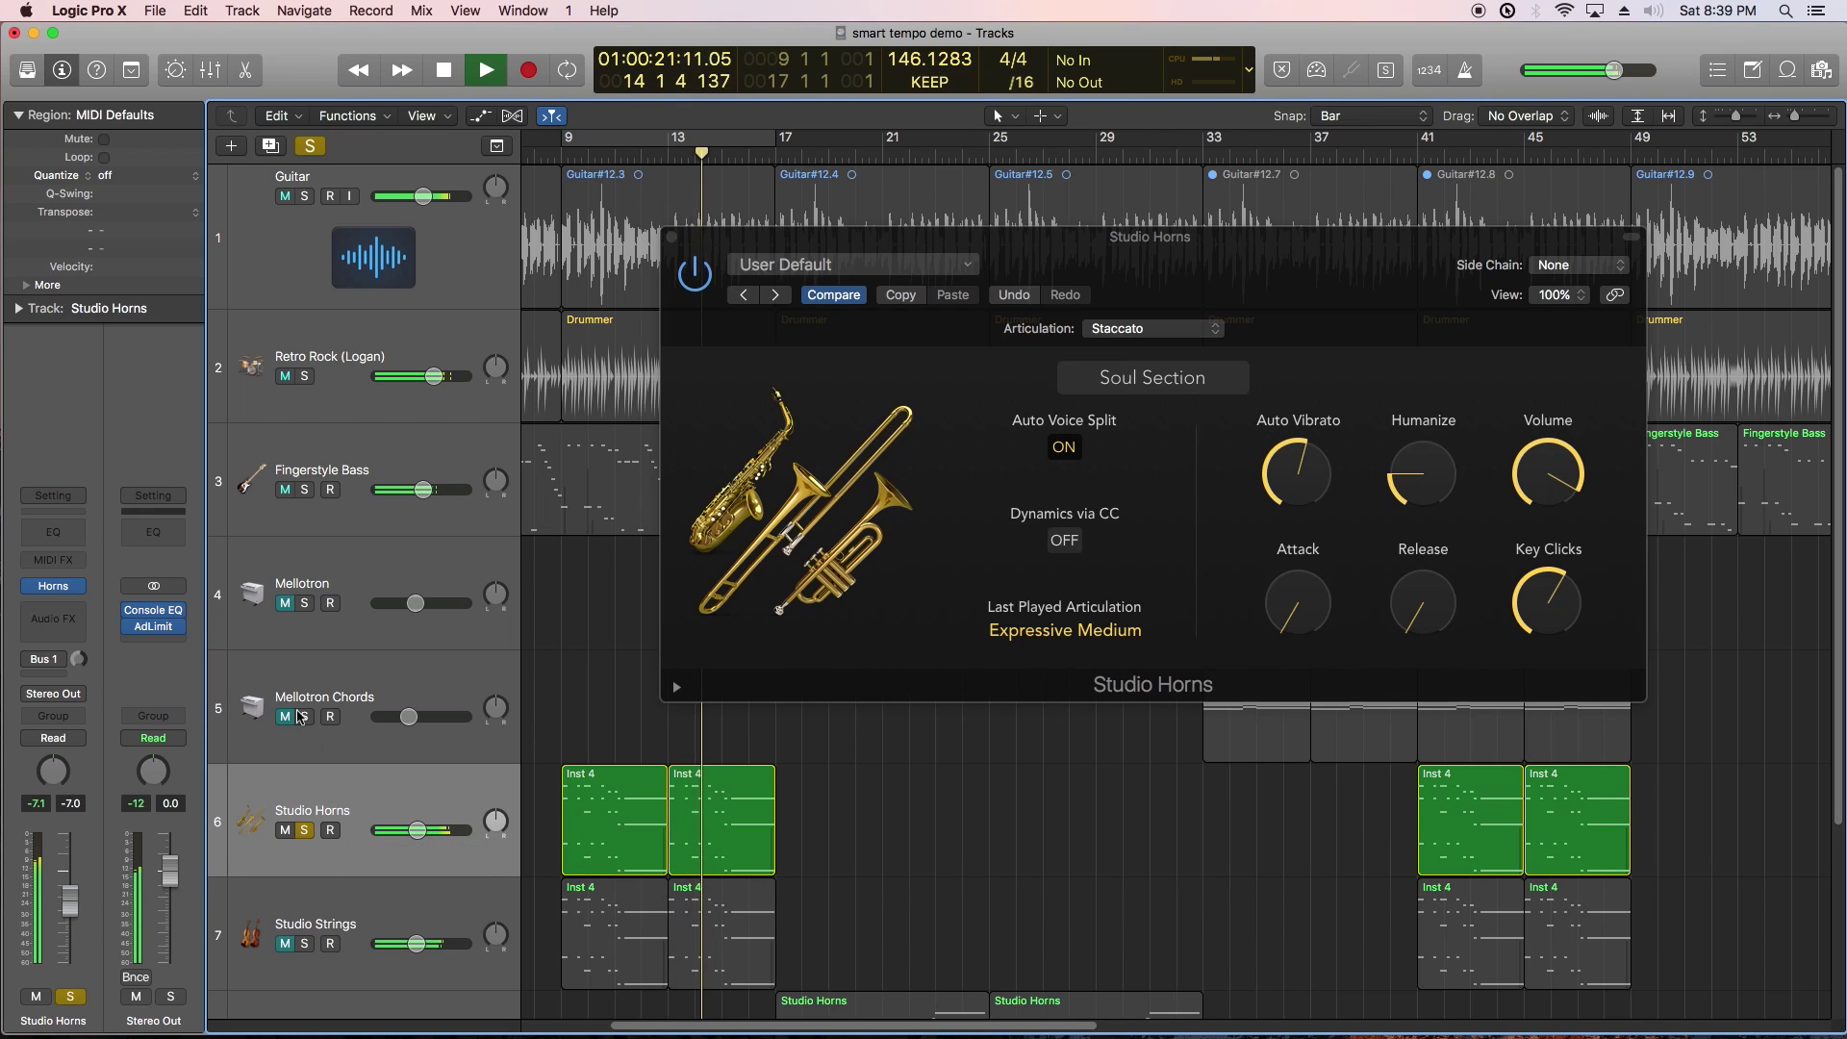
pyautogui.click(304, 837)
pyautogui.press('space')
# Step: Solo Studio Strings, keep Disco Strings, play from bar 8, then stop and unsolo it
pyautogui.click(304, 942)
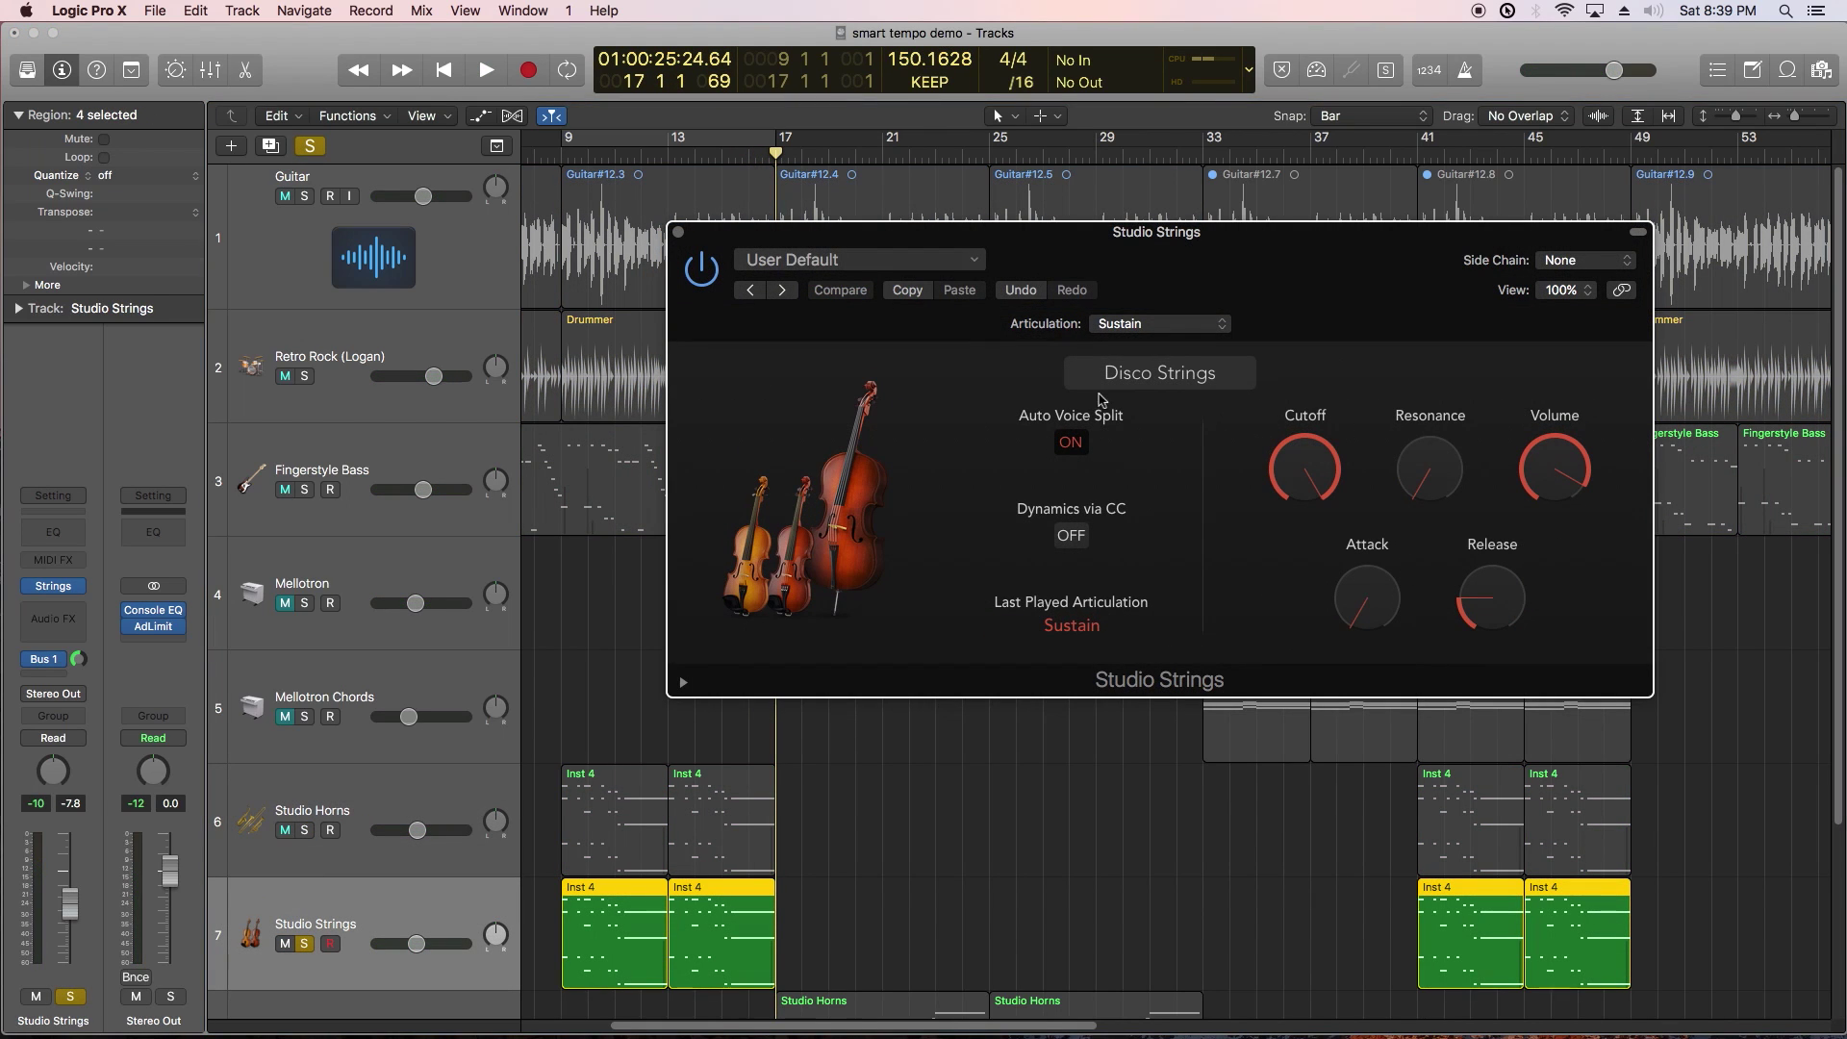
pyautogui.click(1150, 382)
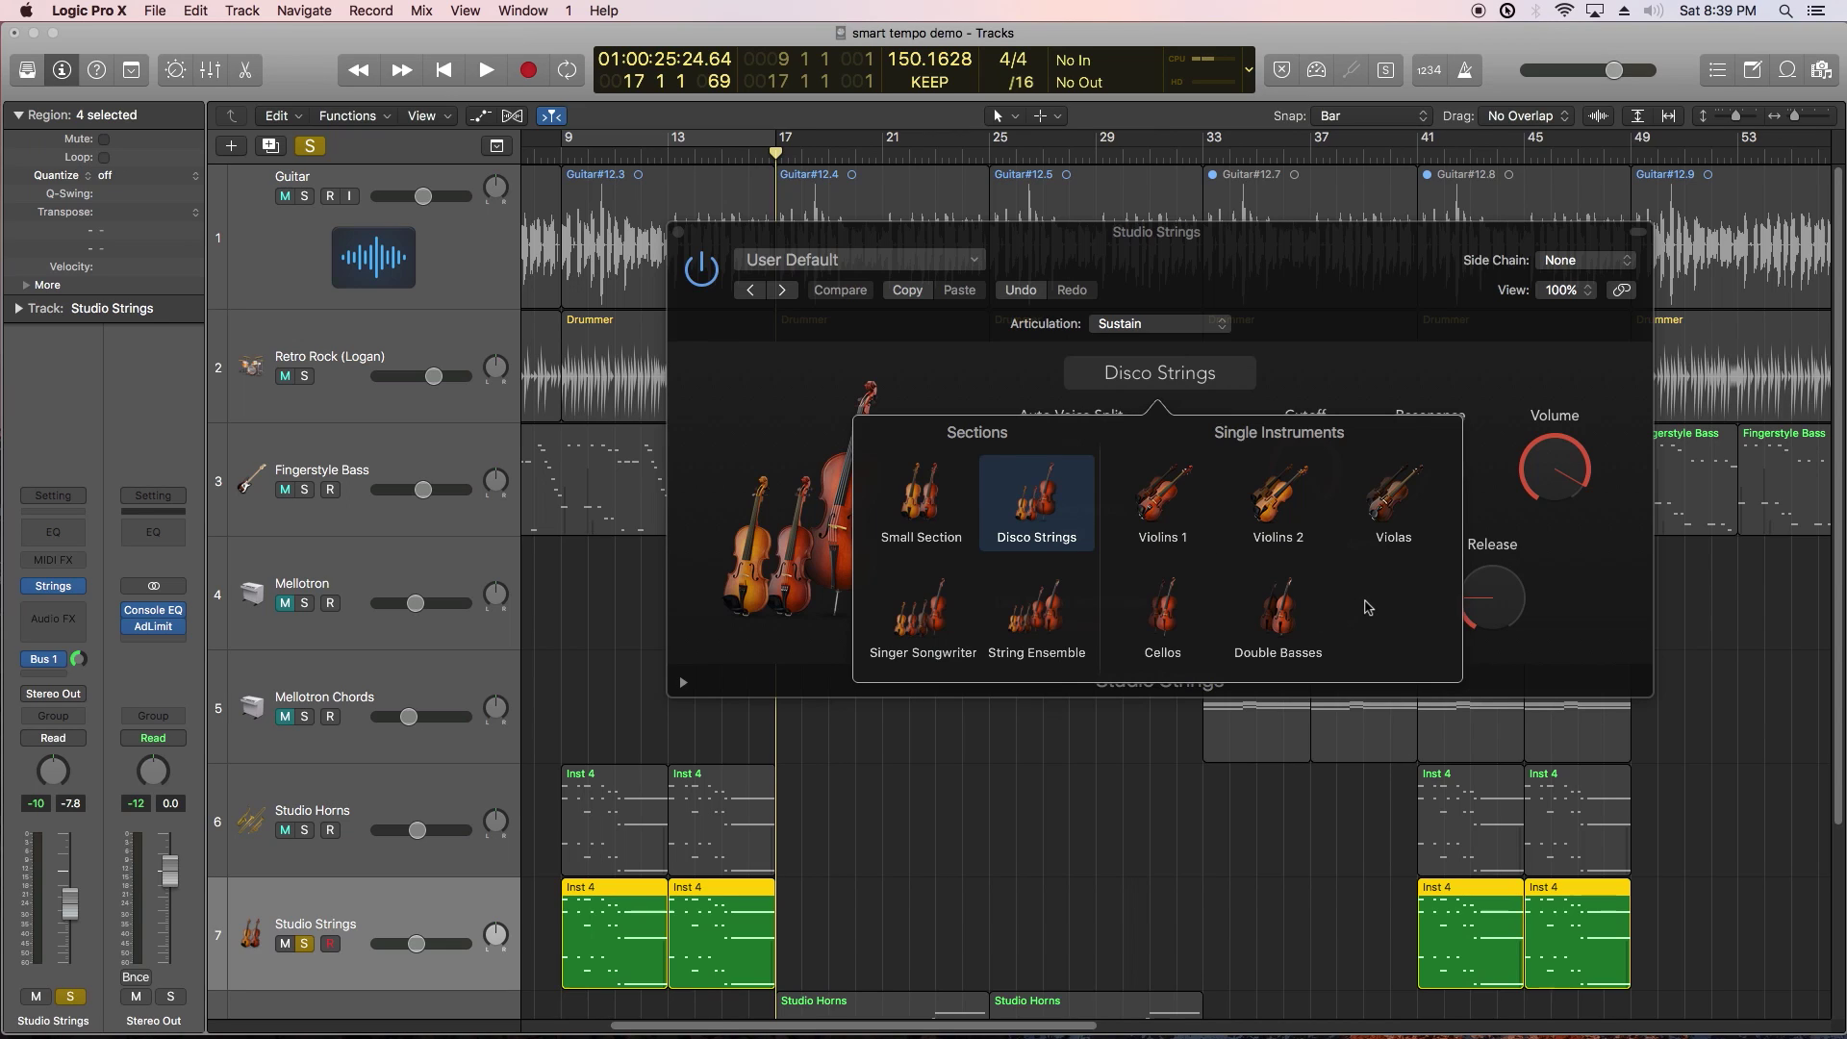
pyautogui.click(1373, 354)
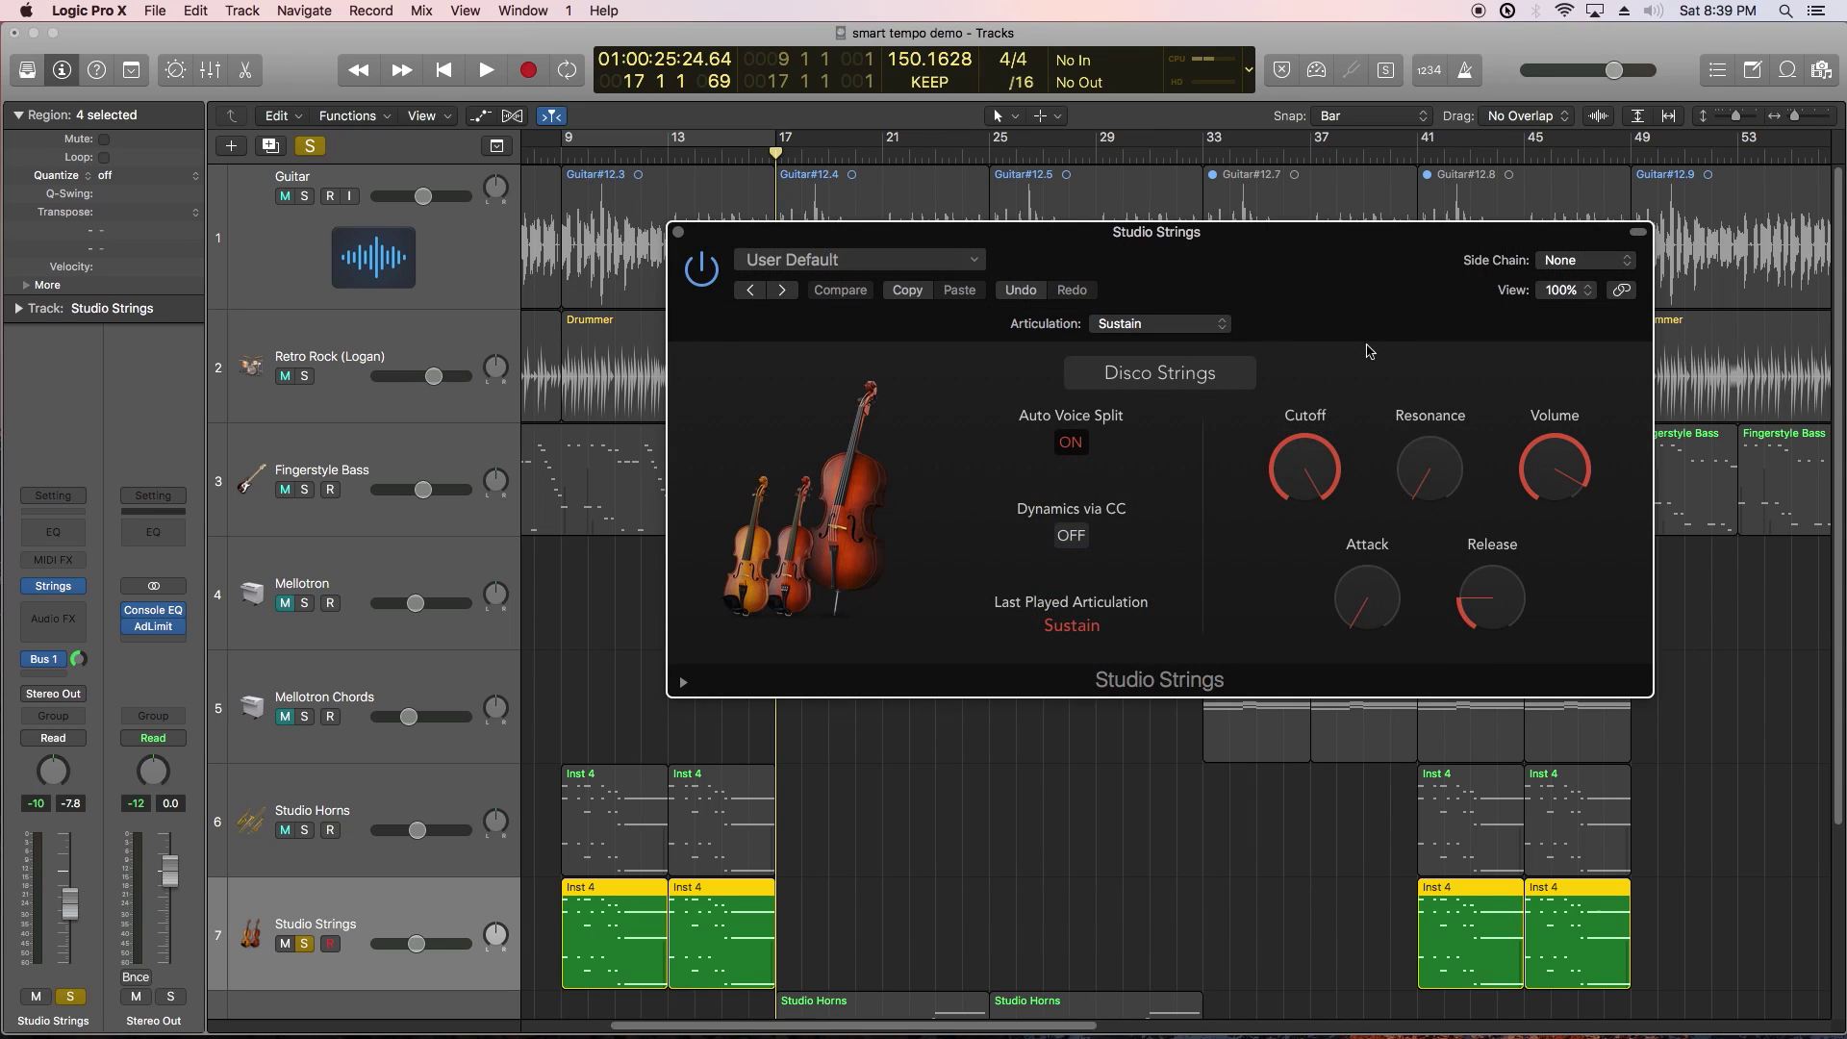
pyautogui.moveTo(575, 159); pyautogui.dragTo(554, 158)
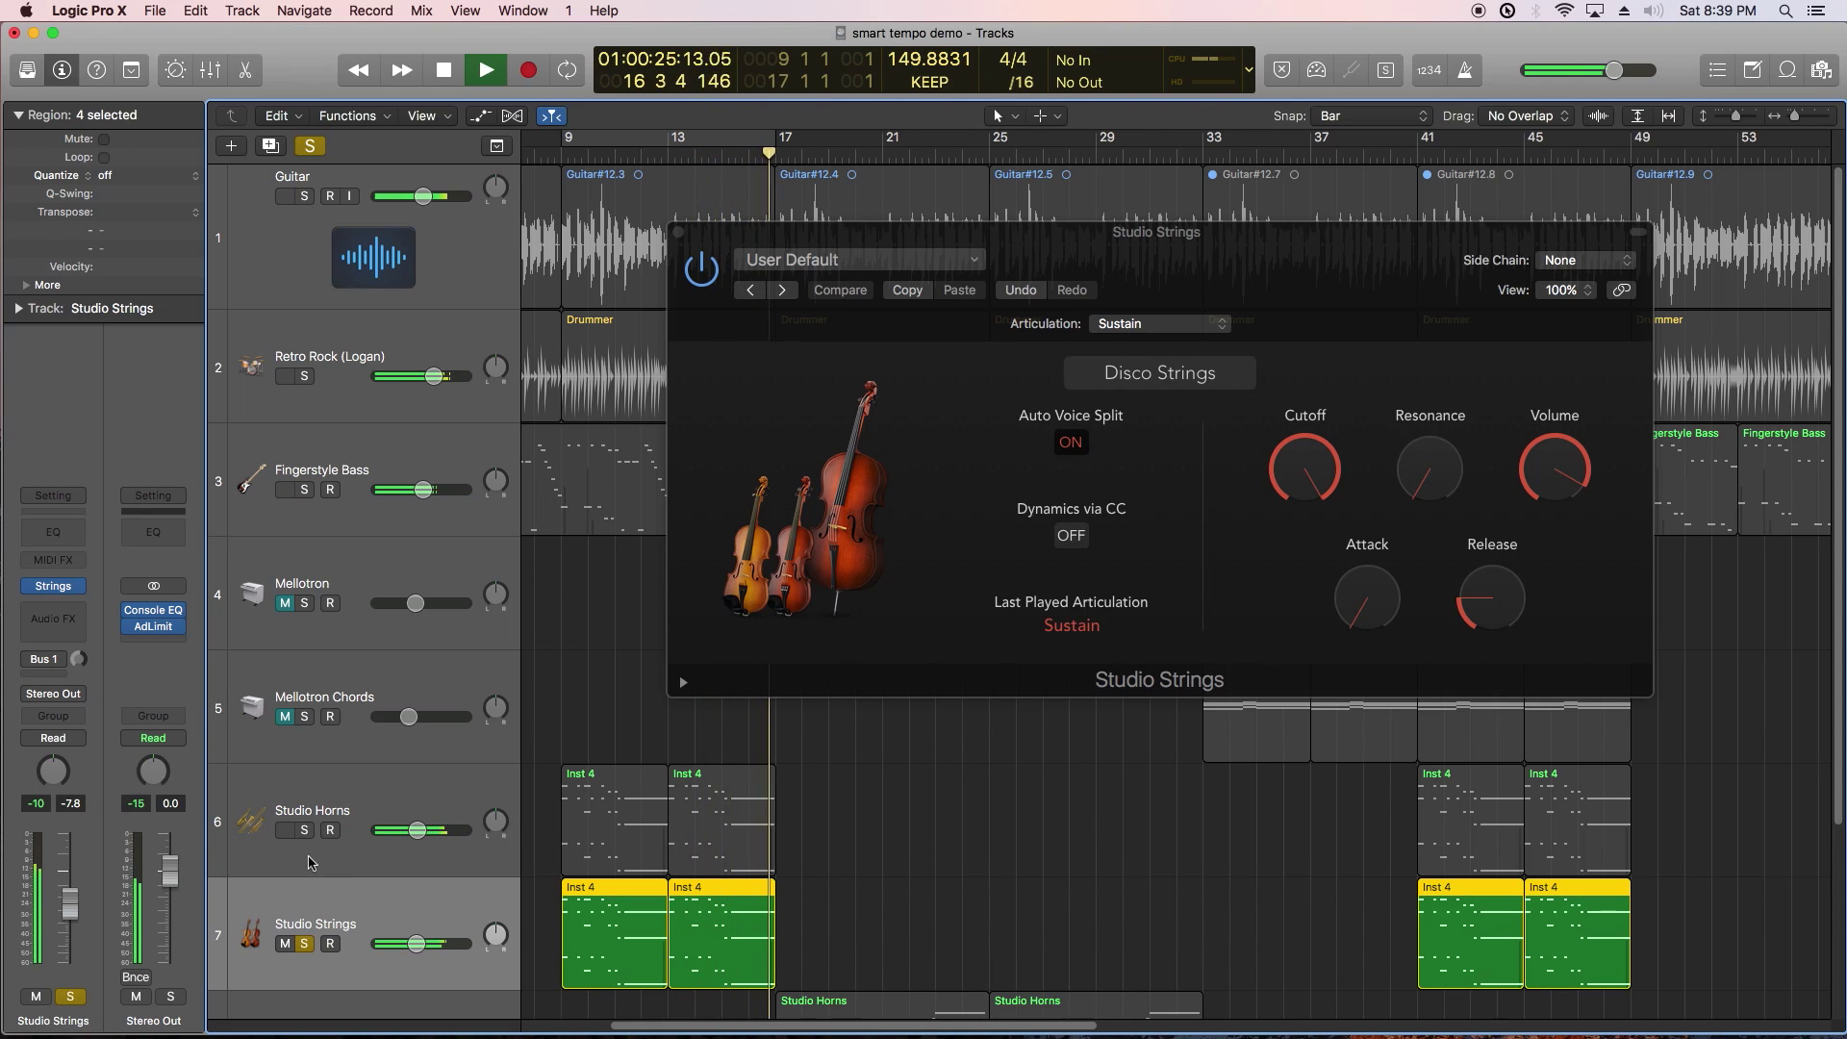
pyautogui.press('space')
pyautogui.click(304, 944)
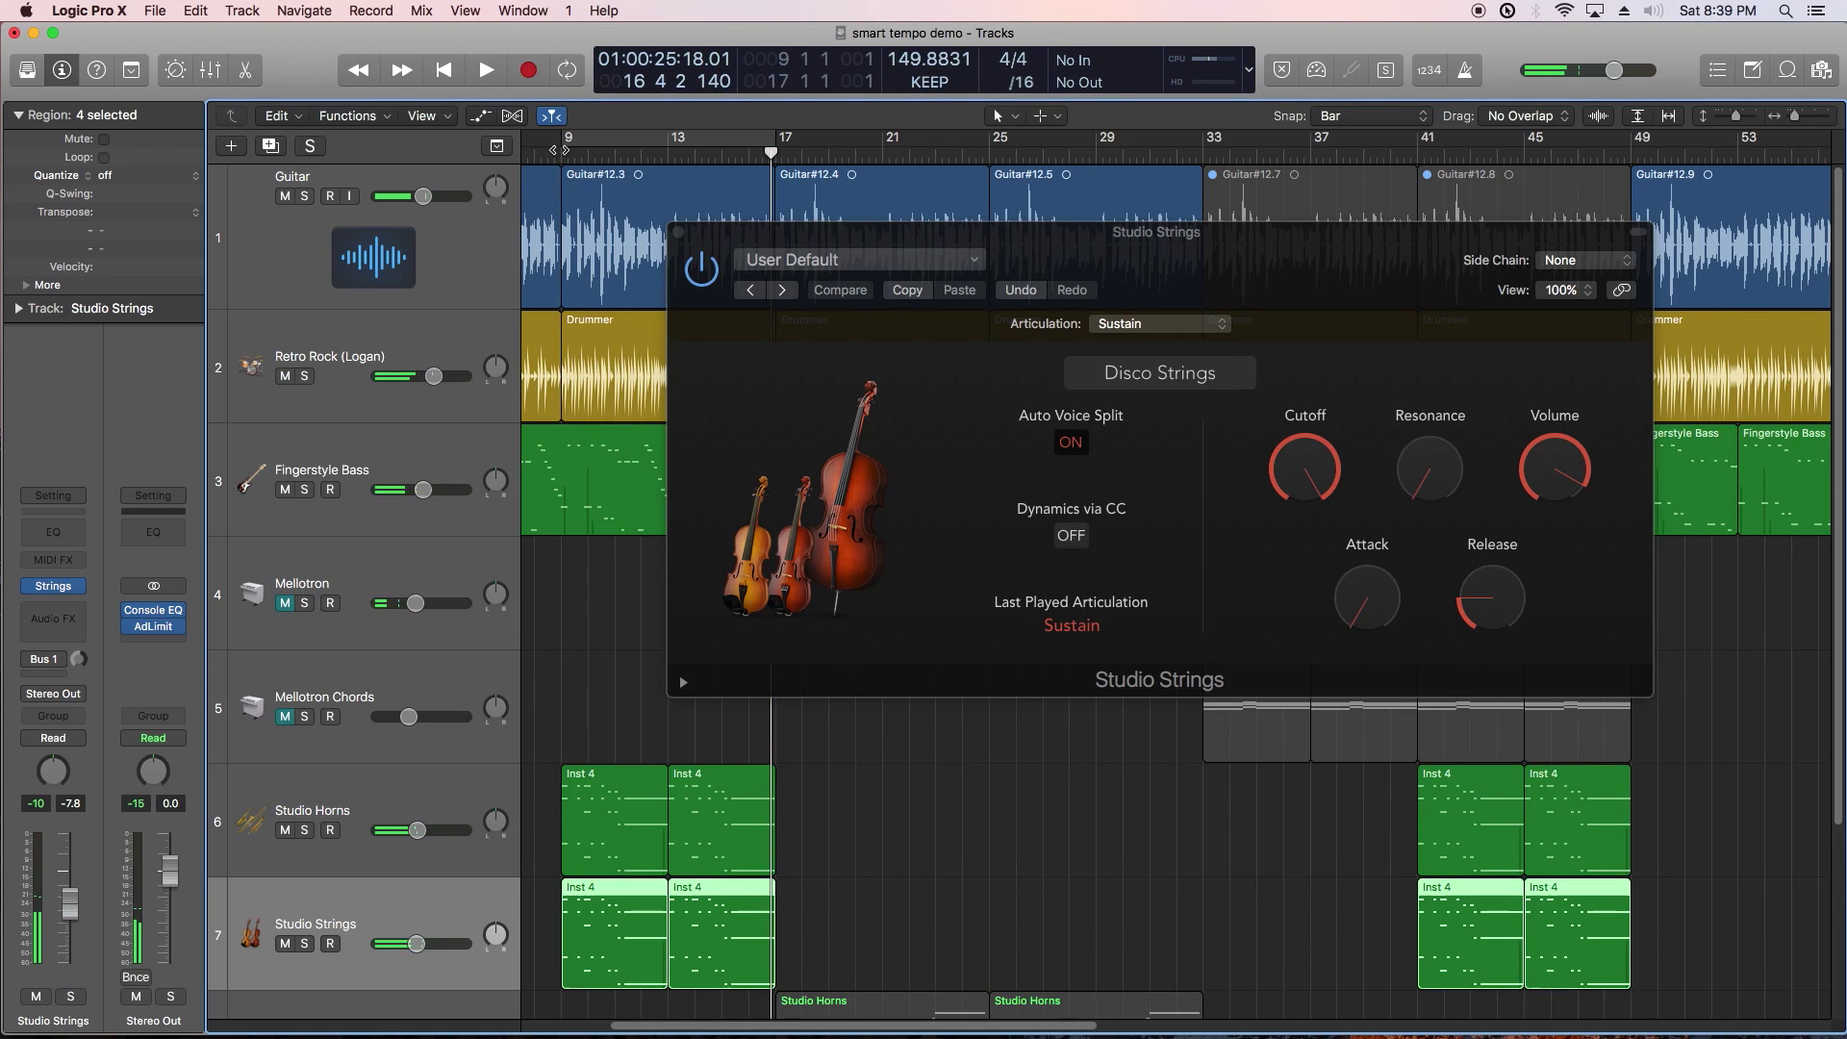
# Step: Play from bar 9 and turn the Studio Strings volume down to -10.6 dB
pyautogui.press('Return')
pyautogui.press('space')
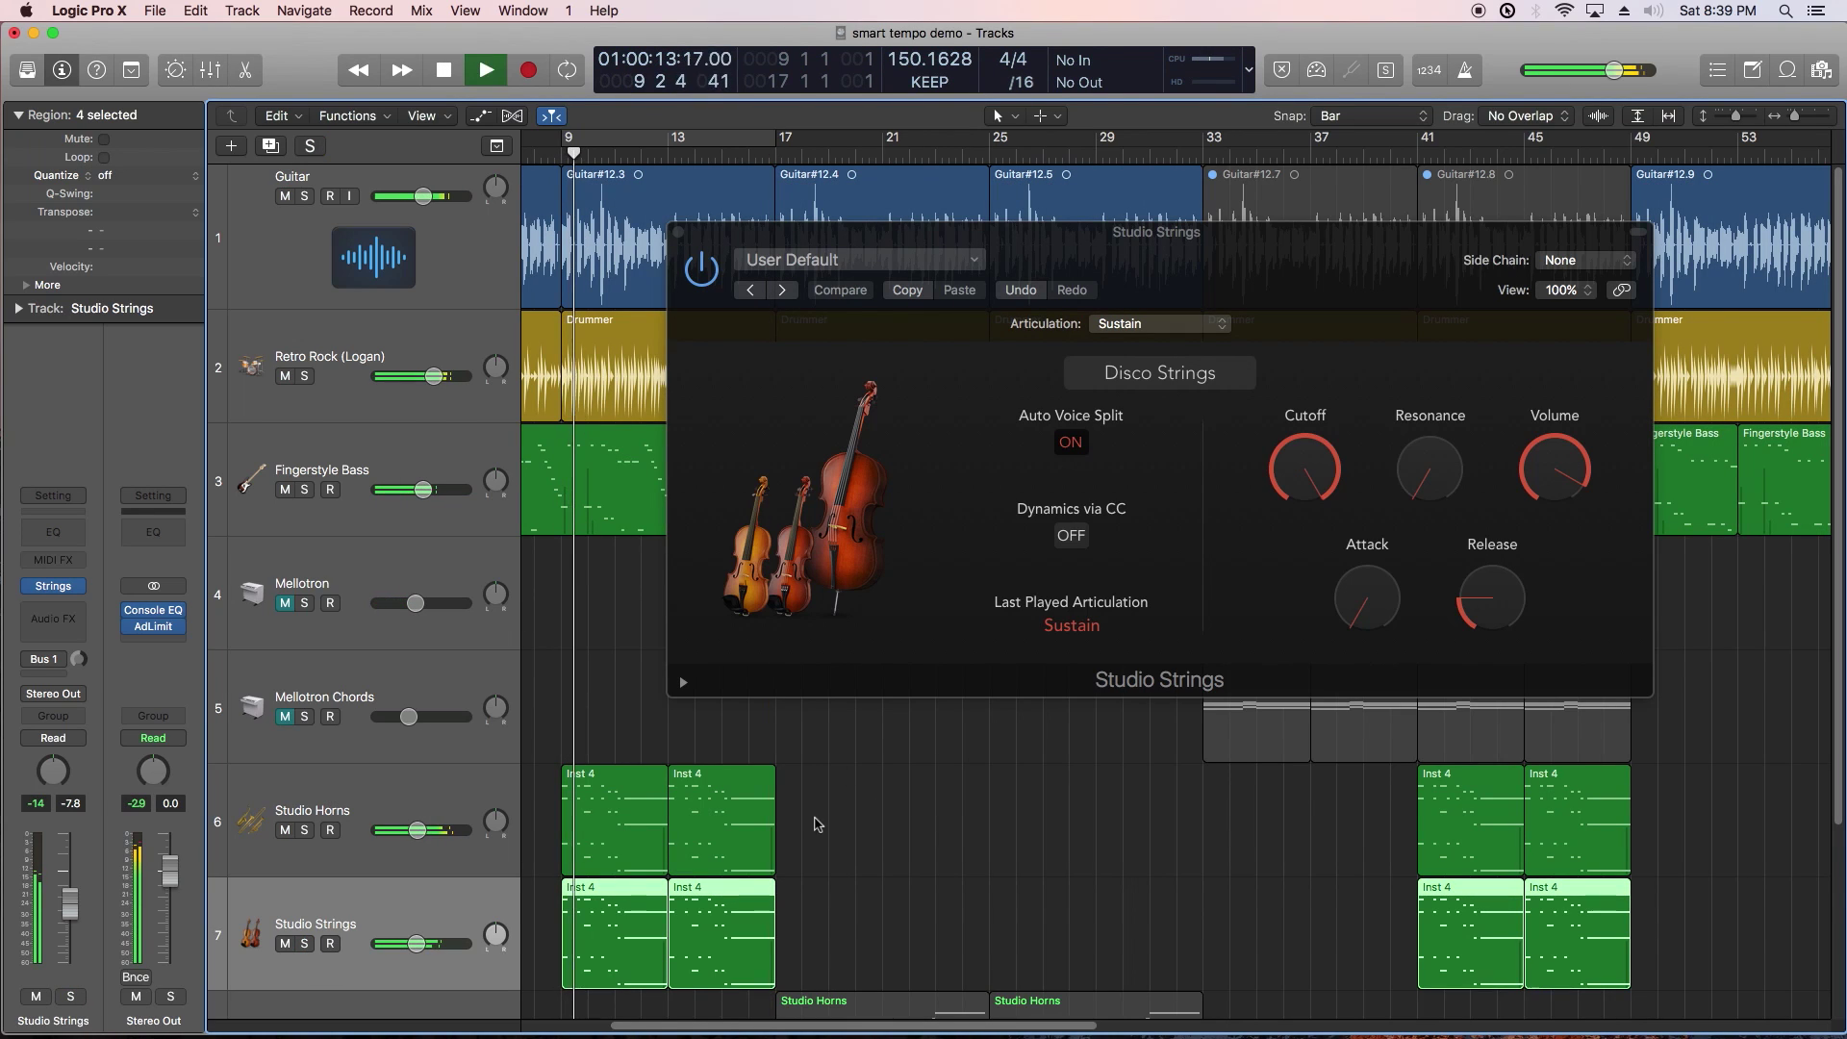
pyautogui.moveTo(410, 954); pyautogui.dragTo(407, 954)
pyautogui.moveTo(417, 829); pyautogui.dragTo(417, 830)
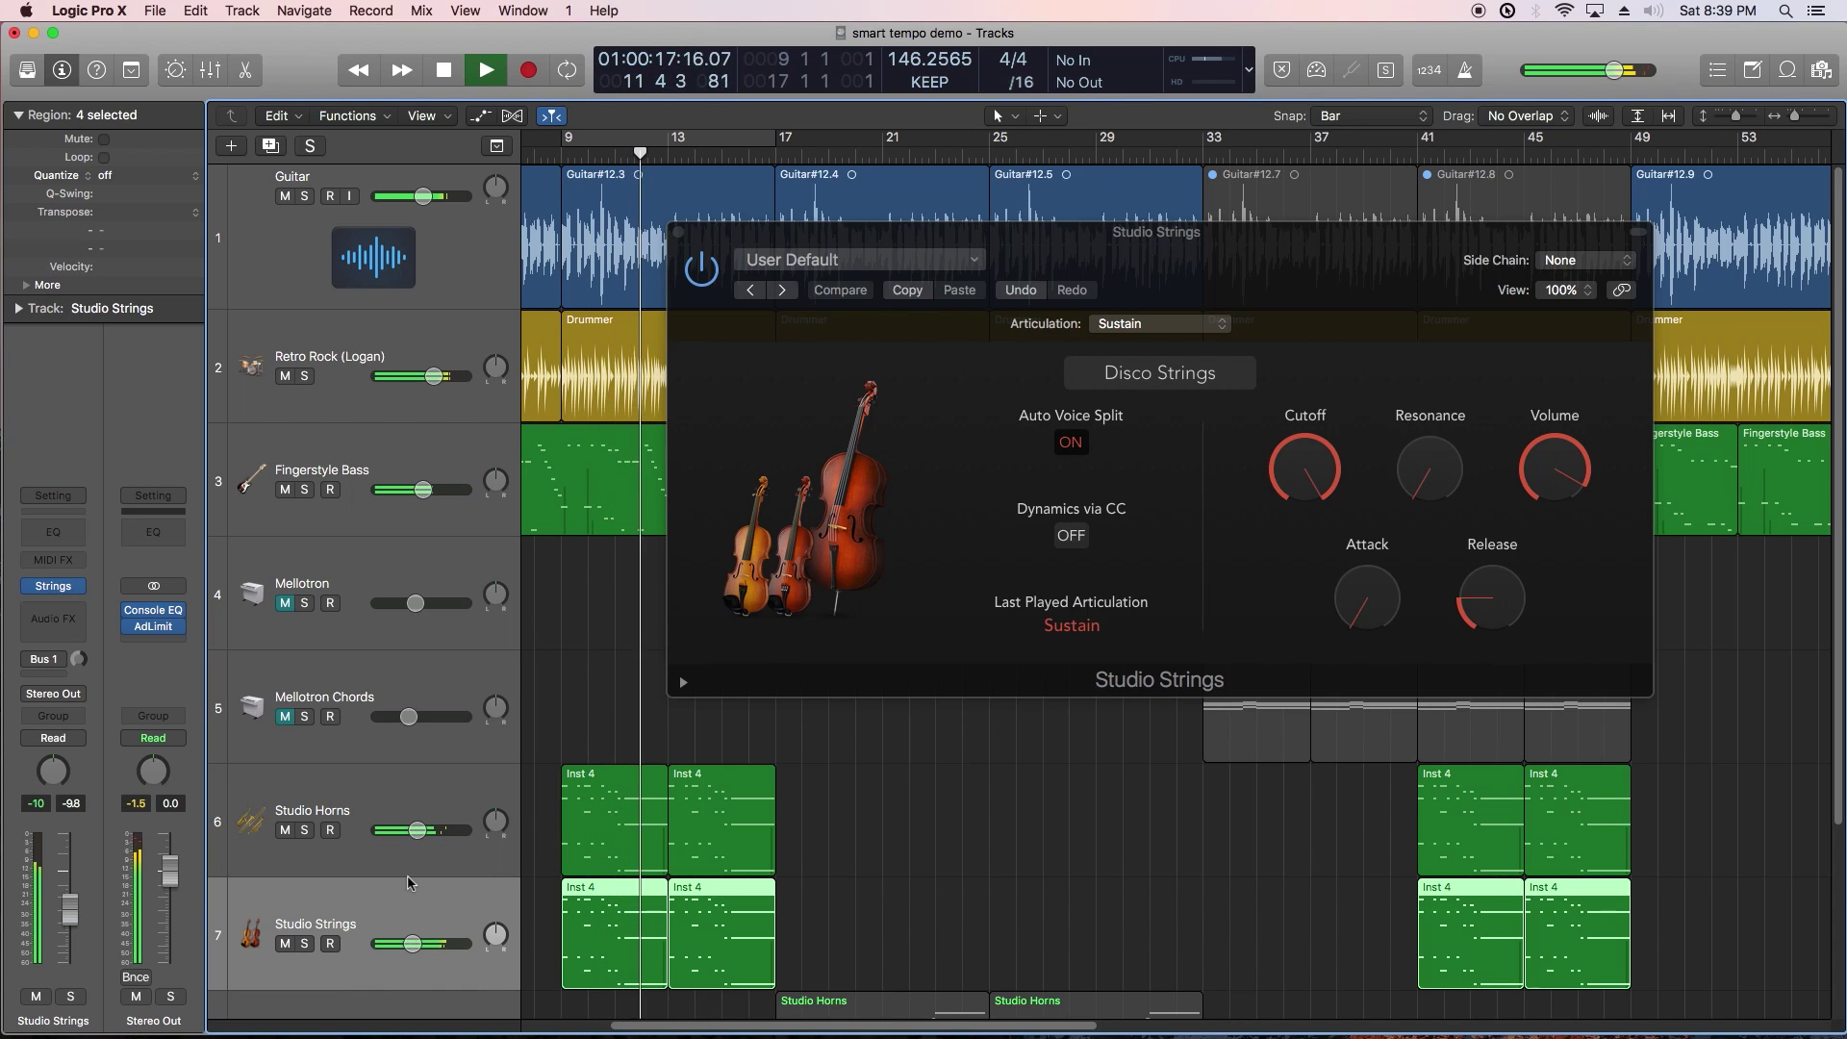
pyautogui.moveTo(412, 943); pyautogui.dragTo(411, 942)
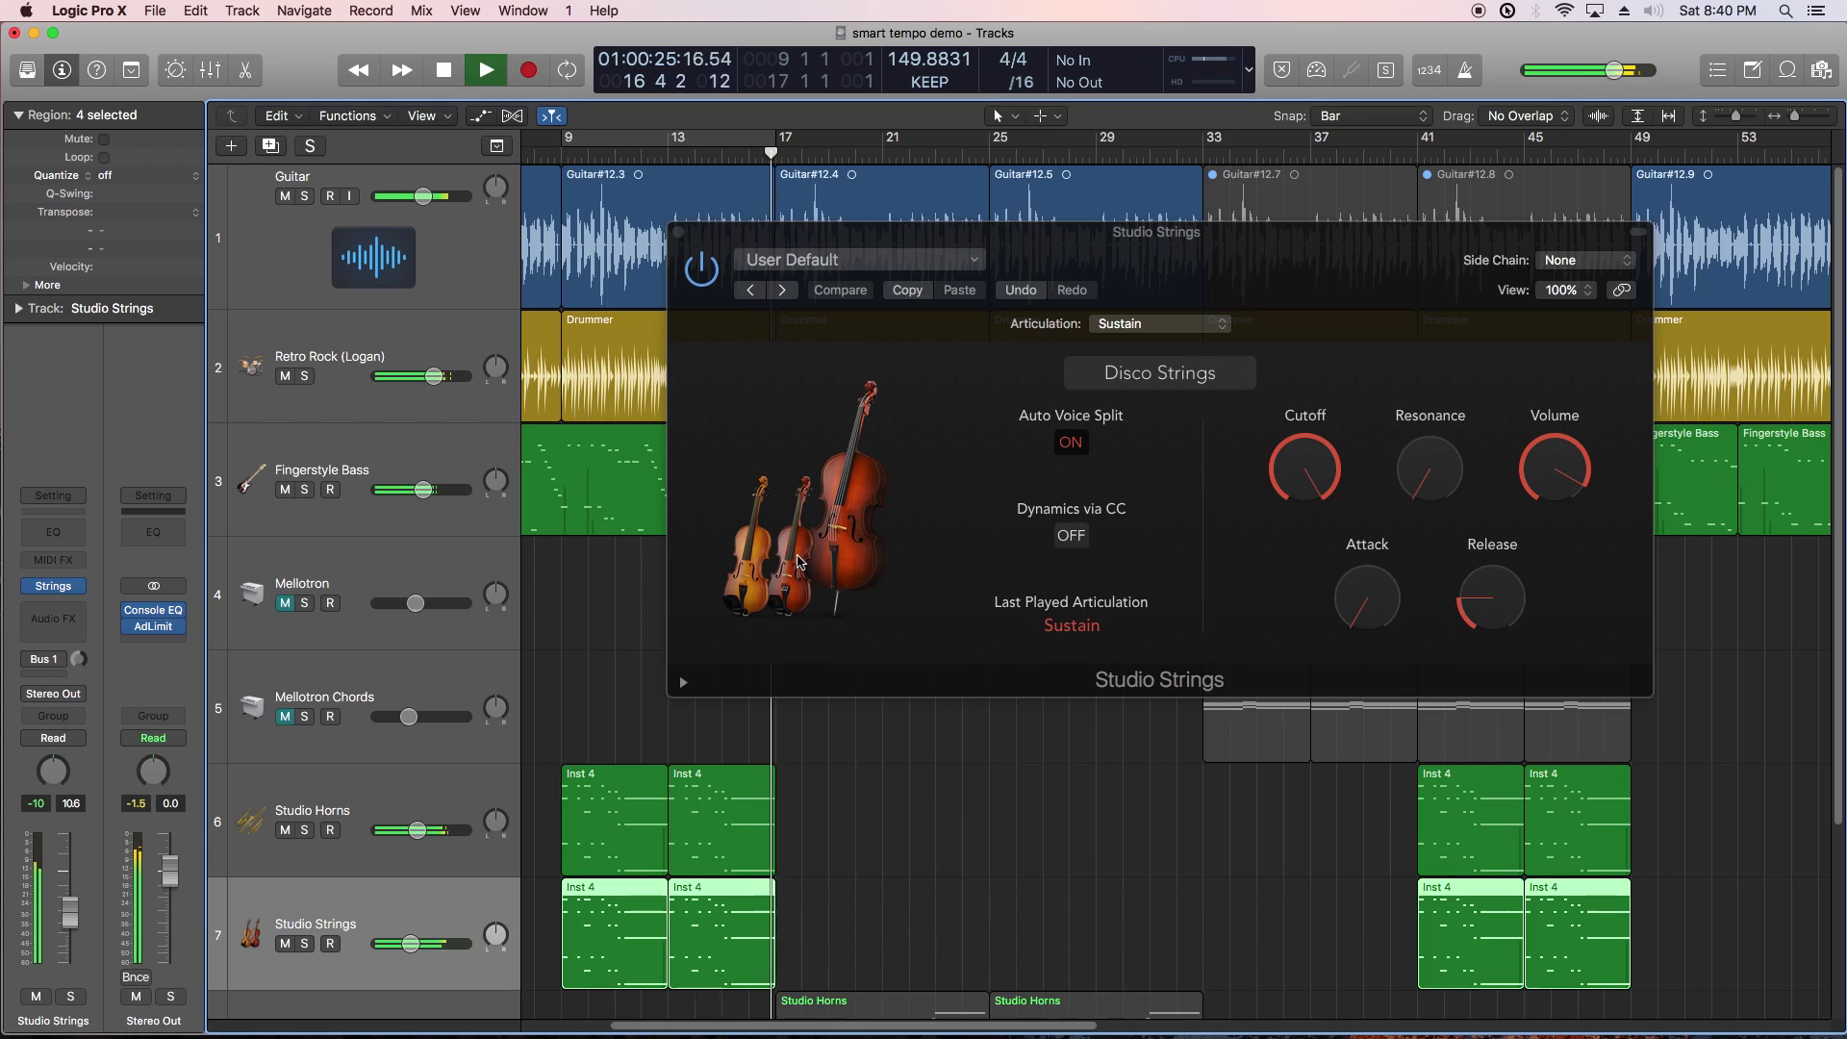
# Step: Stop playback, select the Mellotron track's two regions, and set a cycle over bars 17–33
pyautogui.click(677, 232)
pyautogui.press('space')
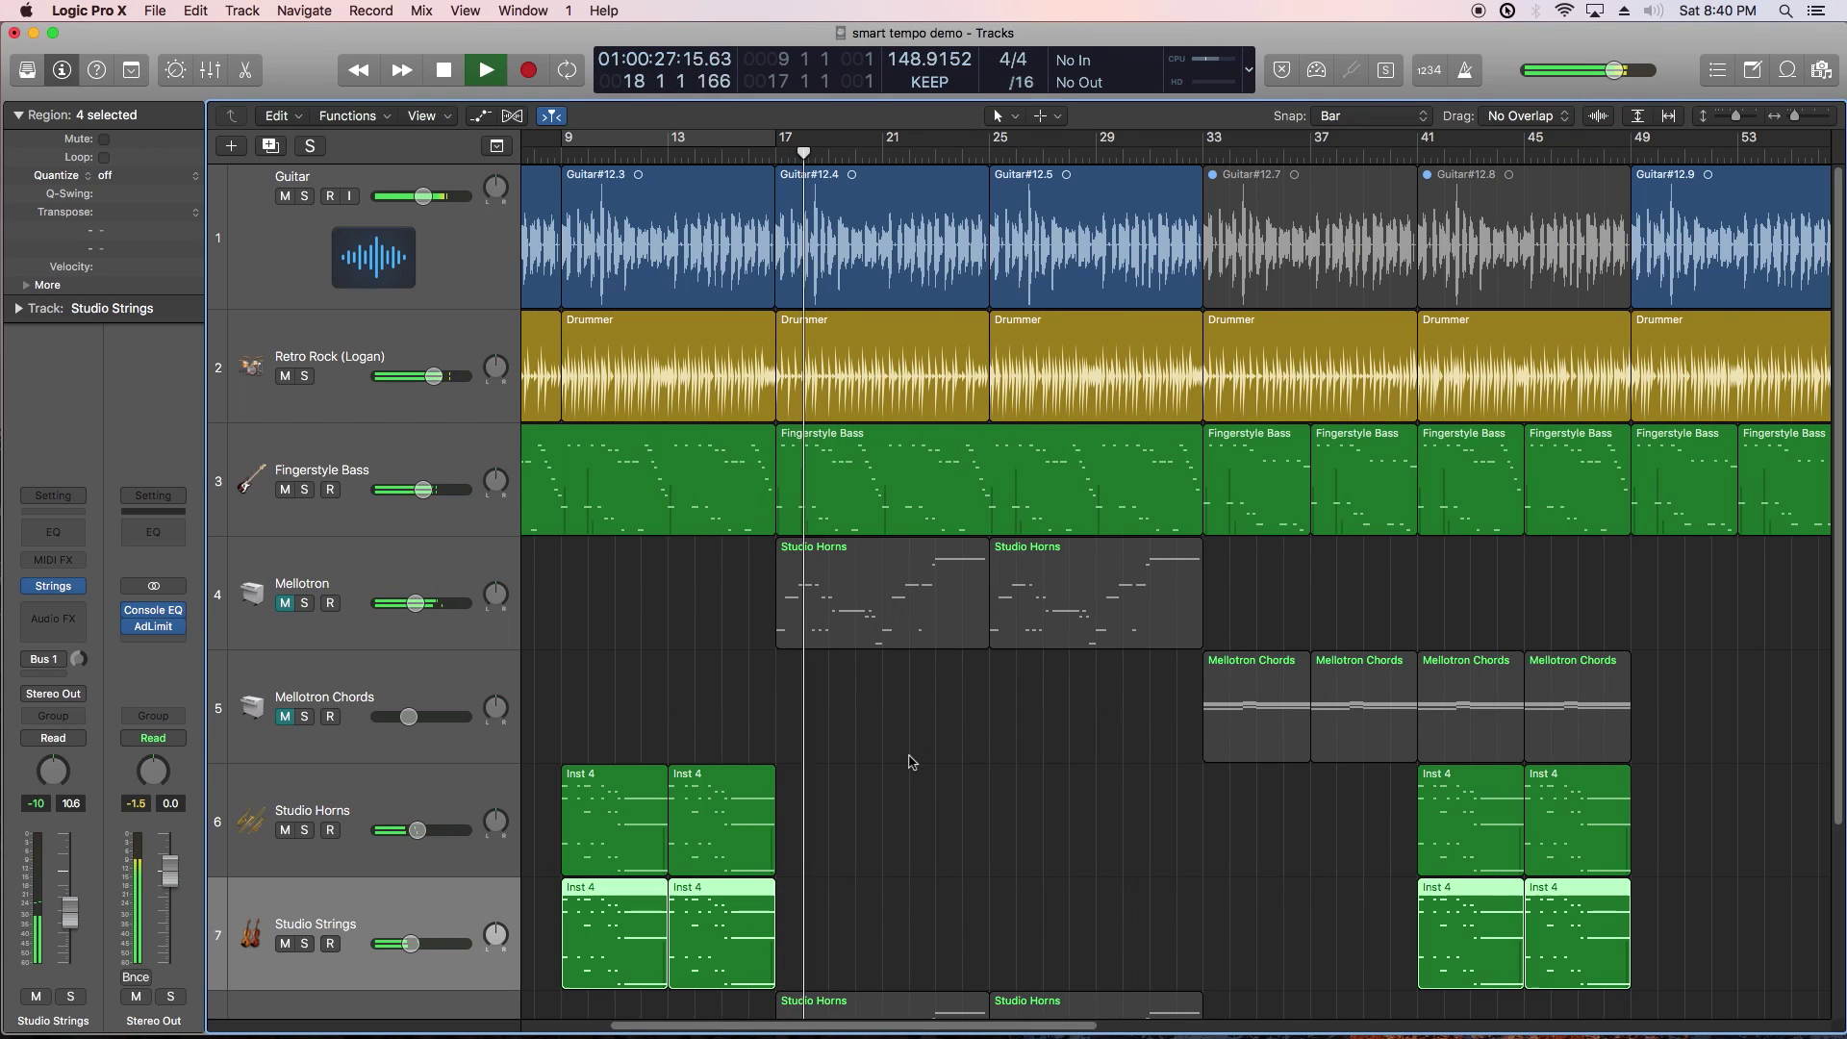
pyautogui.click(912, 761)
pyautogui.click(365, 587)
pyautogui.press('cmd+u')
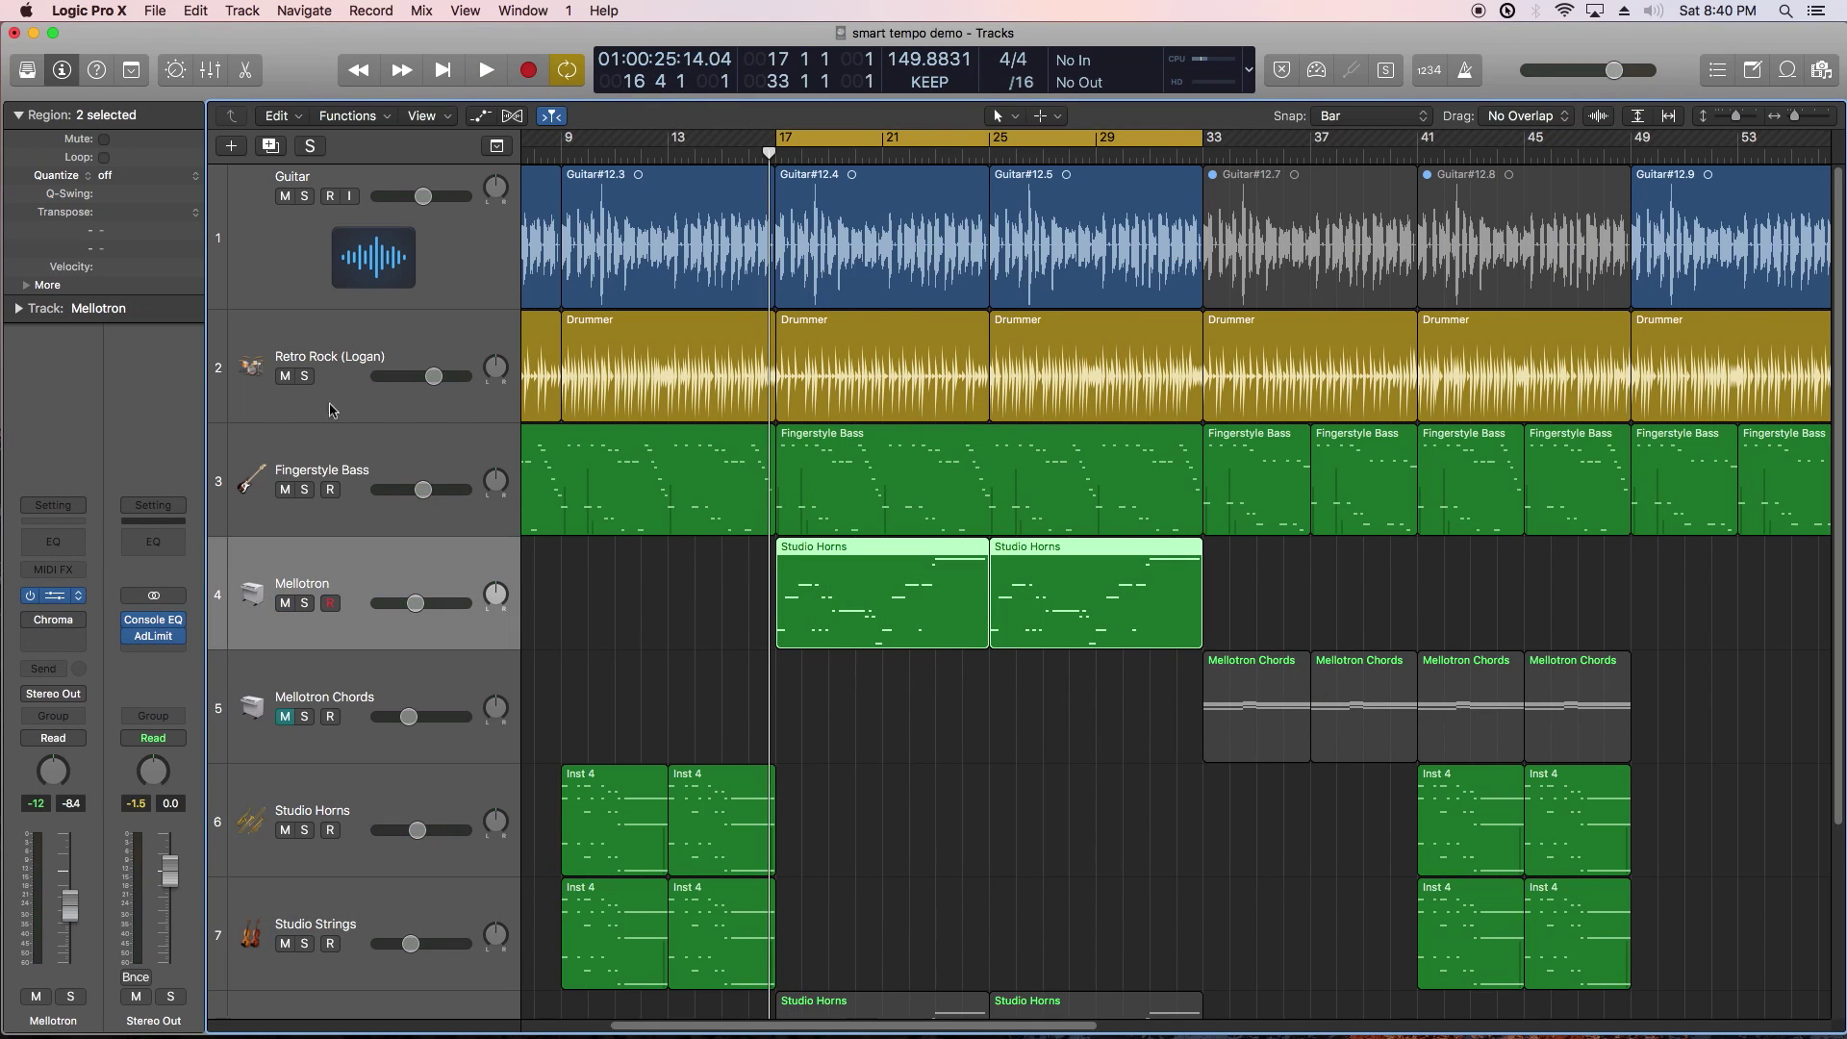
pyautogui.moveTo(316, 58); pyautogui.dragTo(1508, 188)
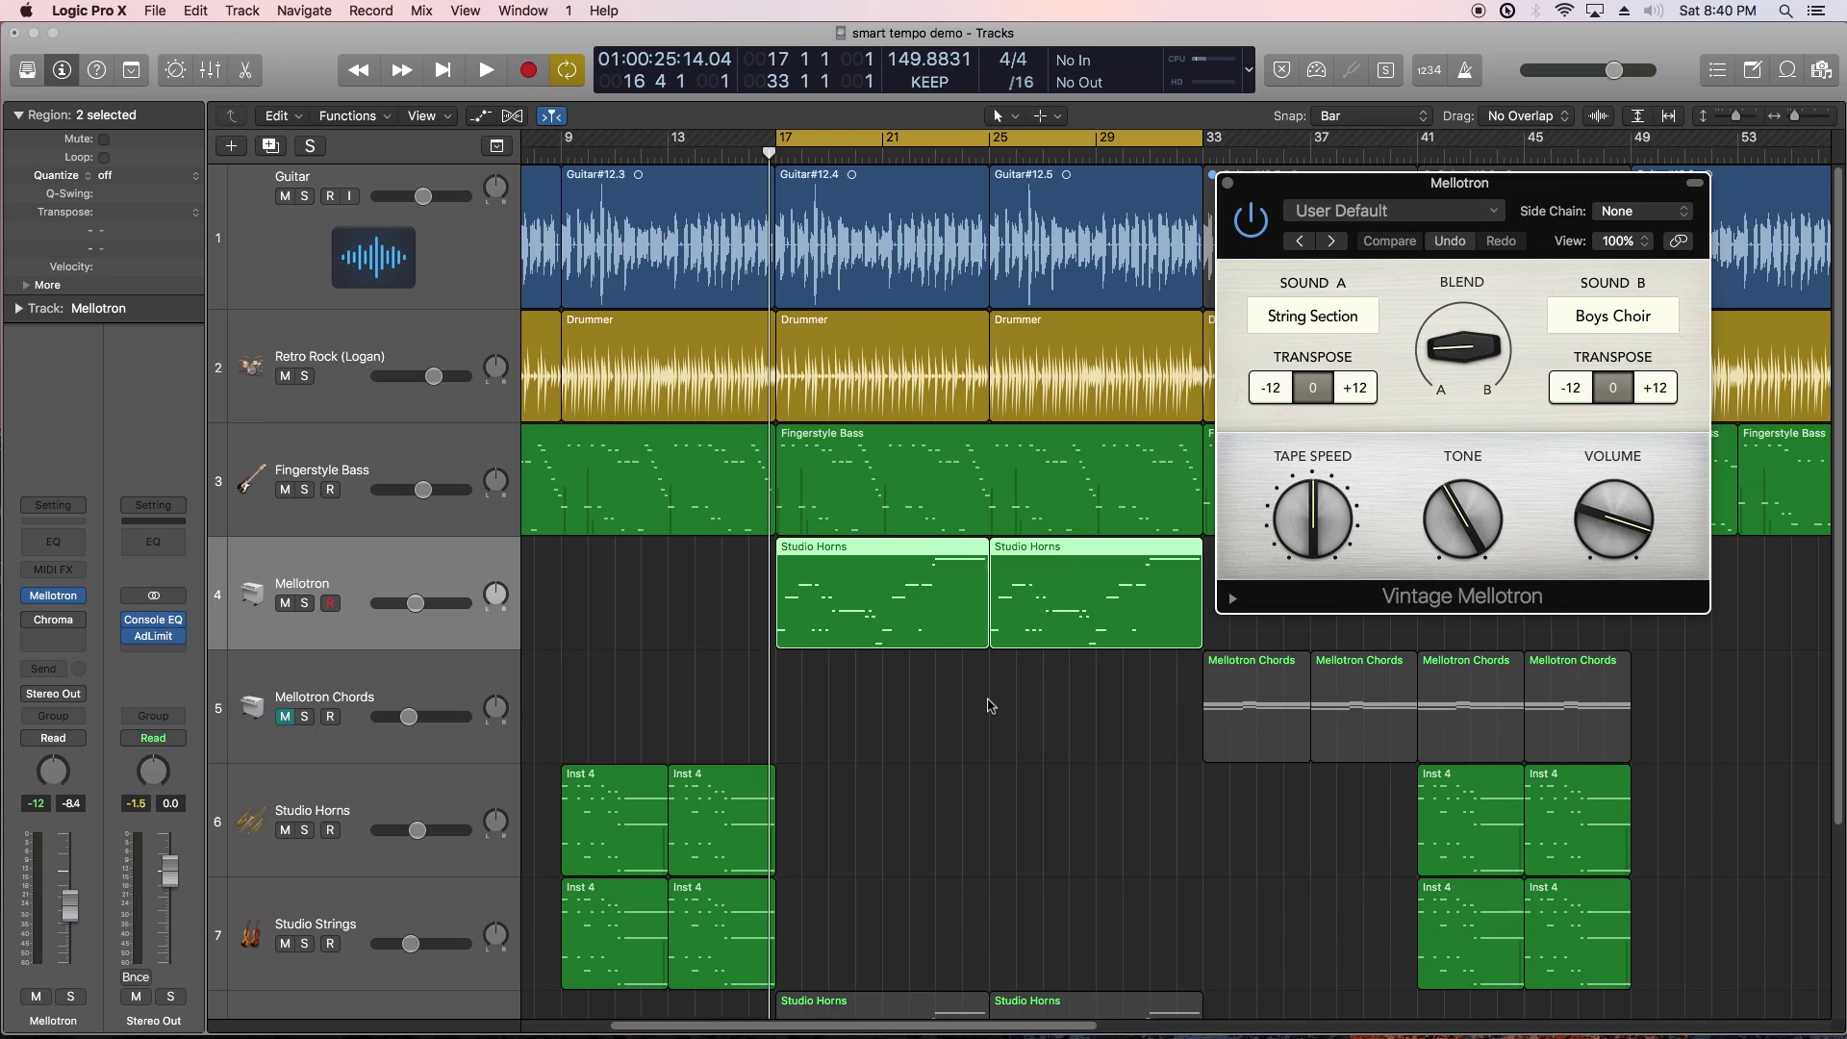
# Step: Keep String Section as Sound A and Boys Choir as Sound B, and set the A/B blend to 64
pyautogui.click(989, 704)
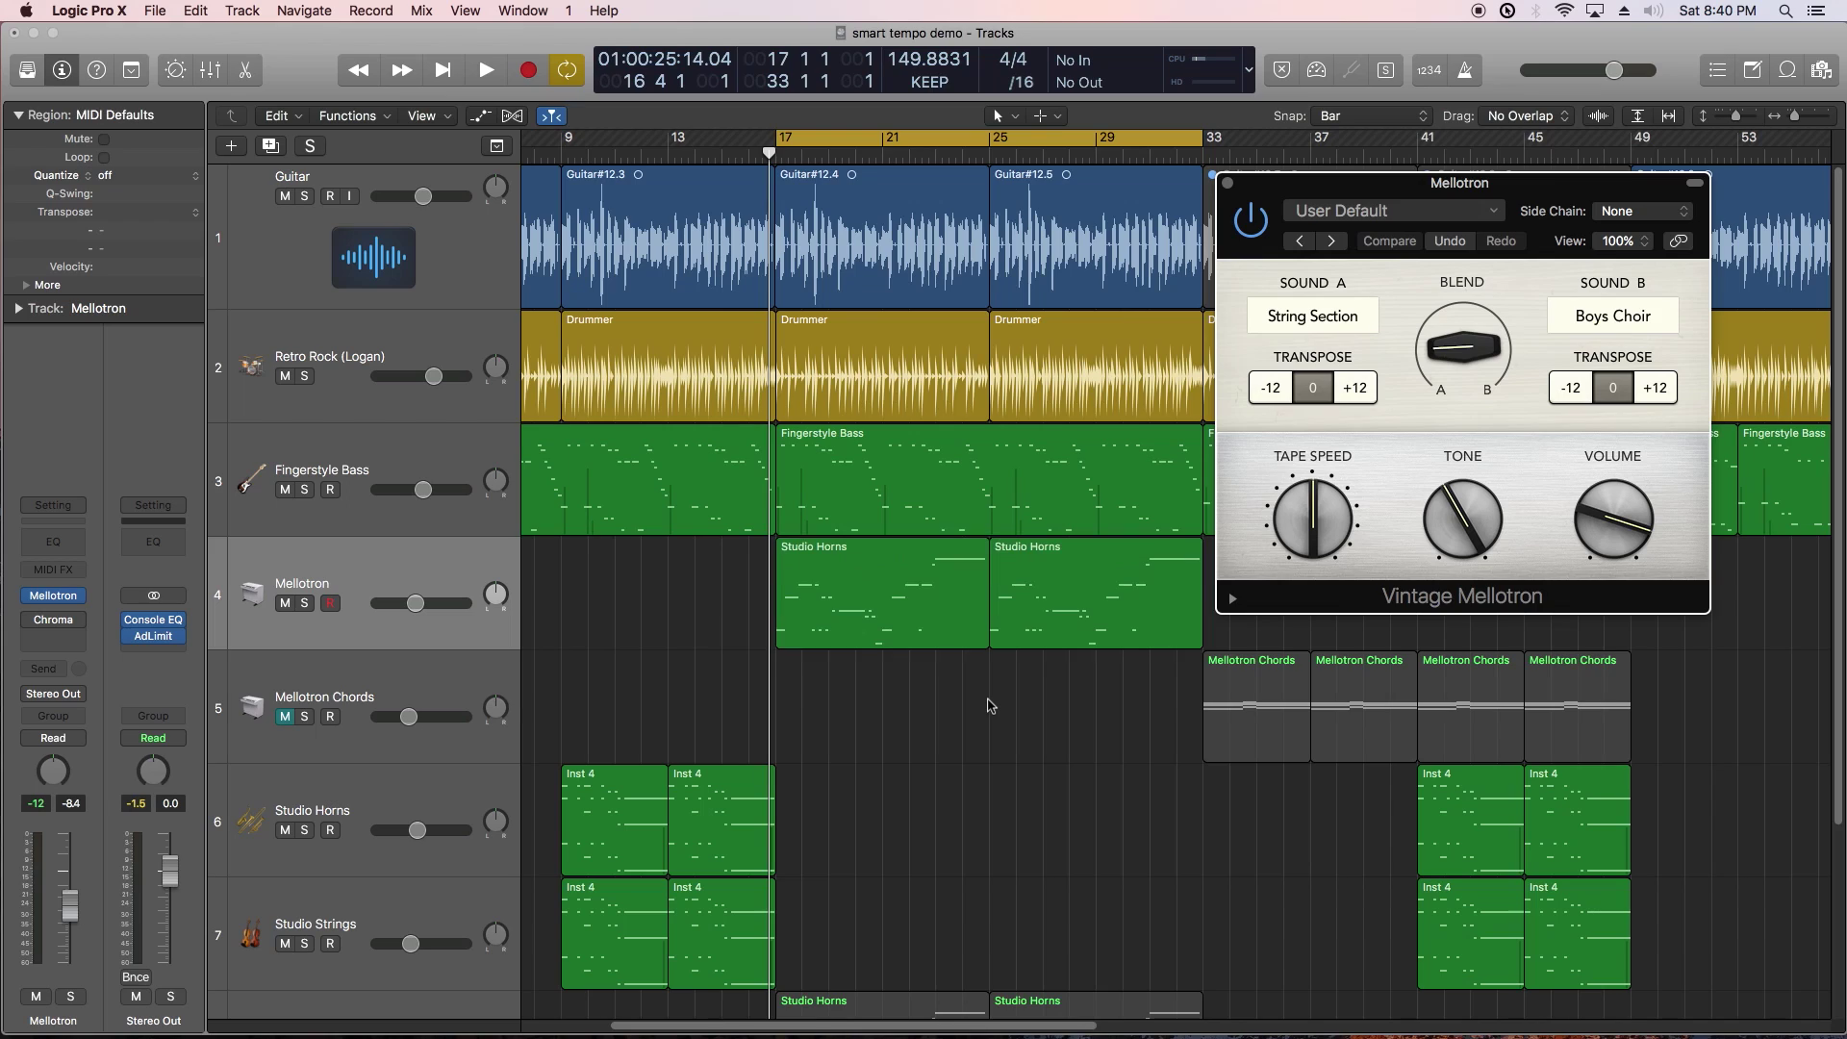
pyautogui.click(1360, 322)
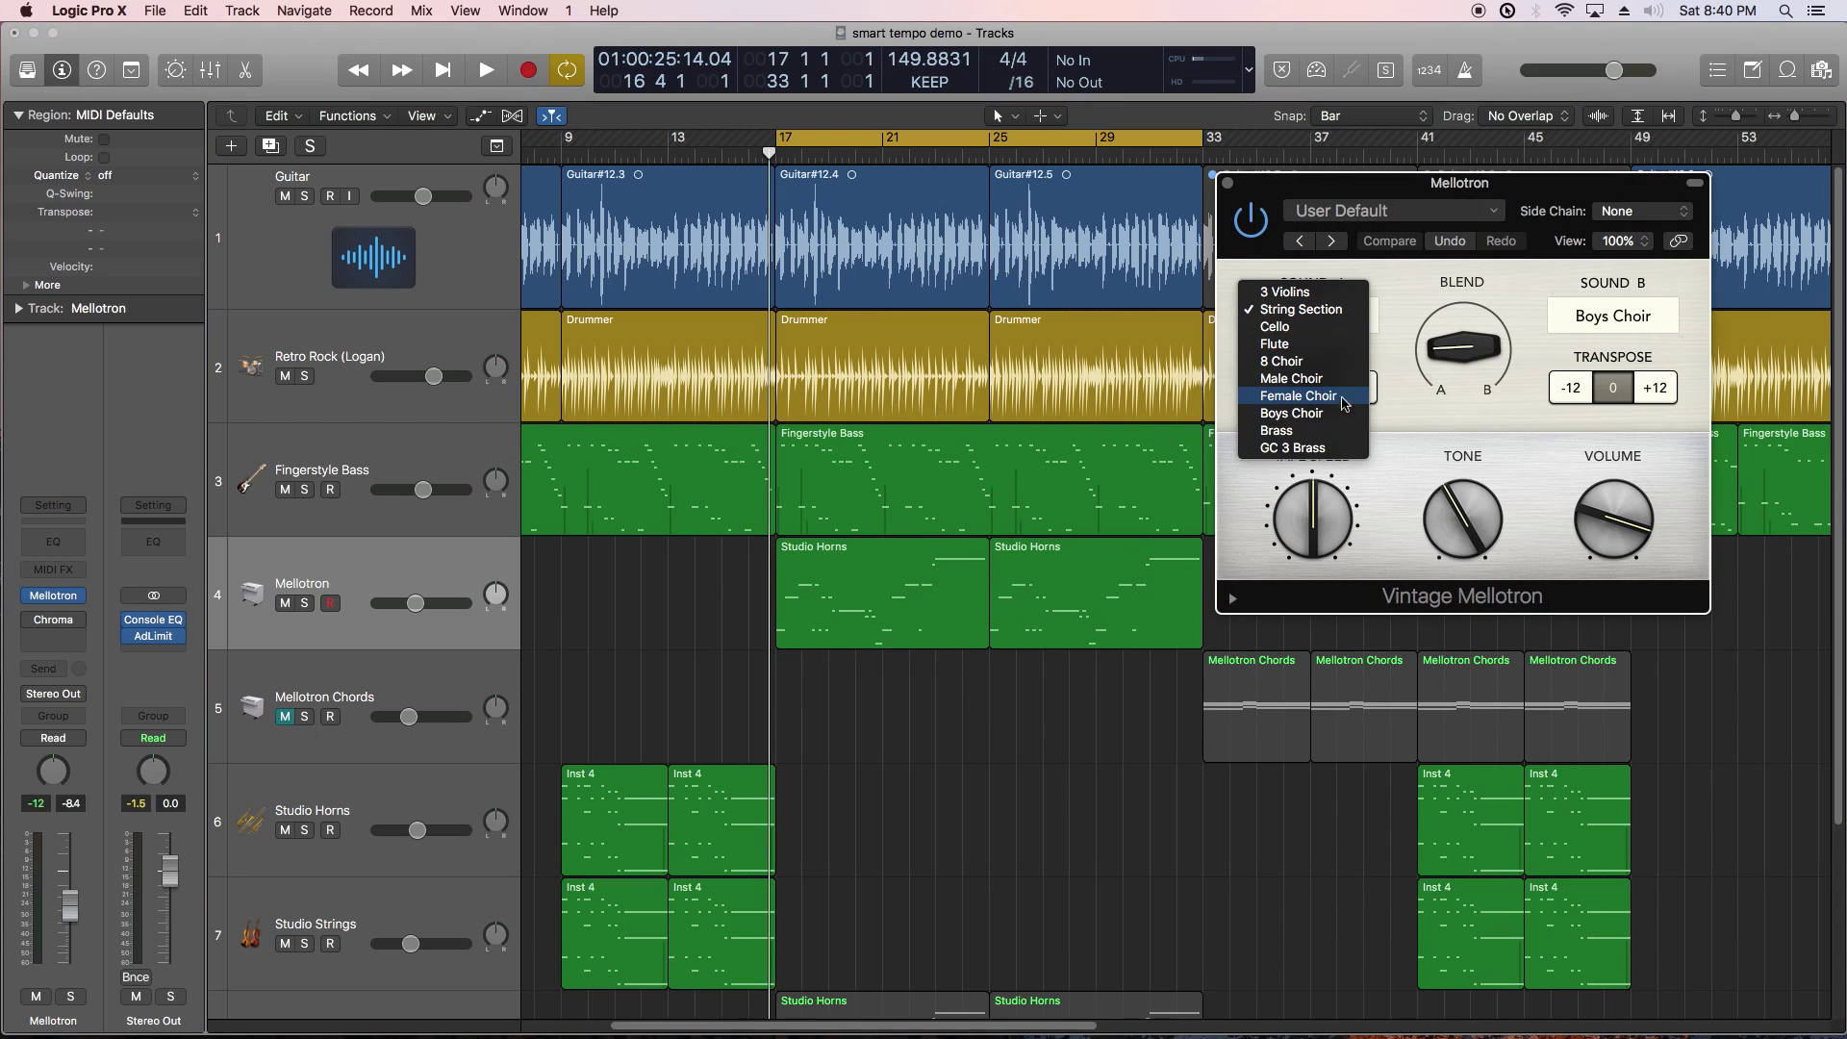
pyautogui.click(1523, 279)
pyautogui.click(1589, 308)
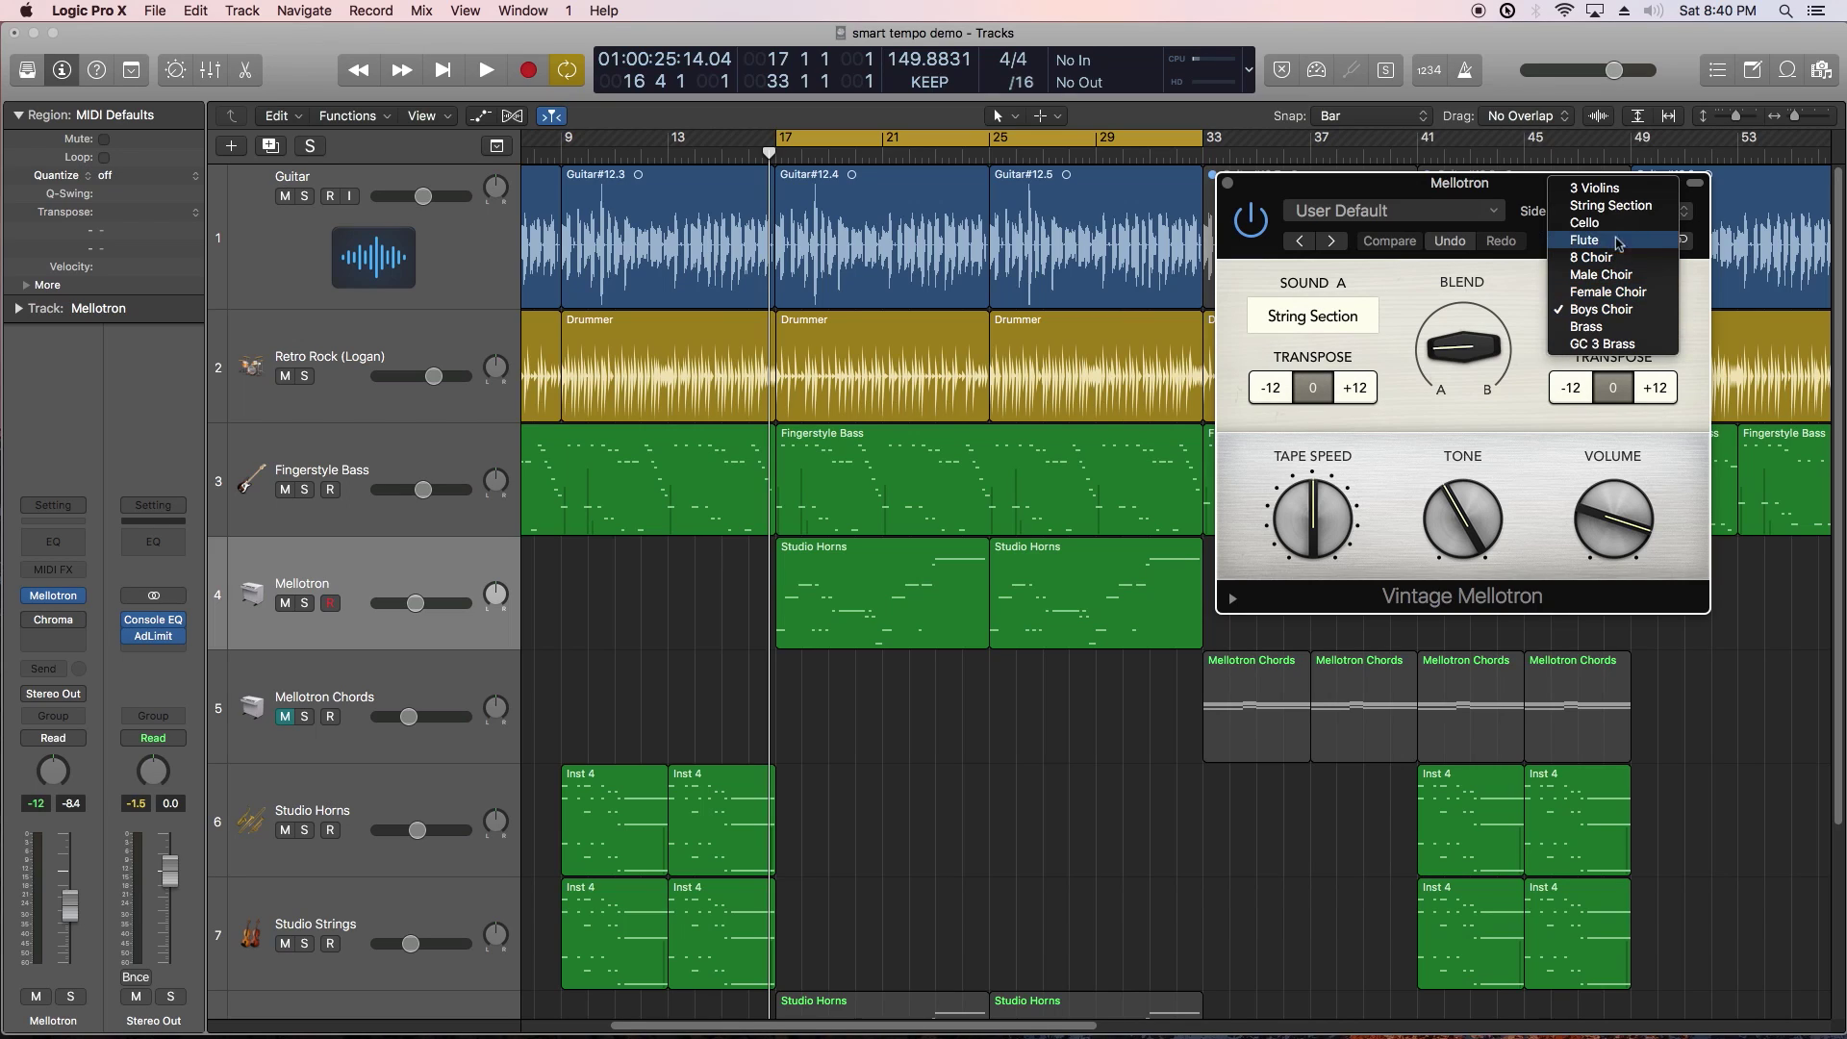
pyautogui.click(1509, 317)
pyautogui.moveTo(1461, 345); pyautogui.dragTo(1477, 248)
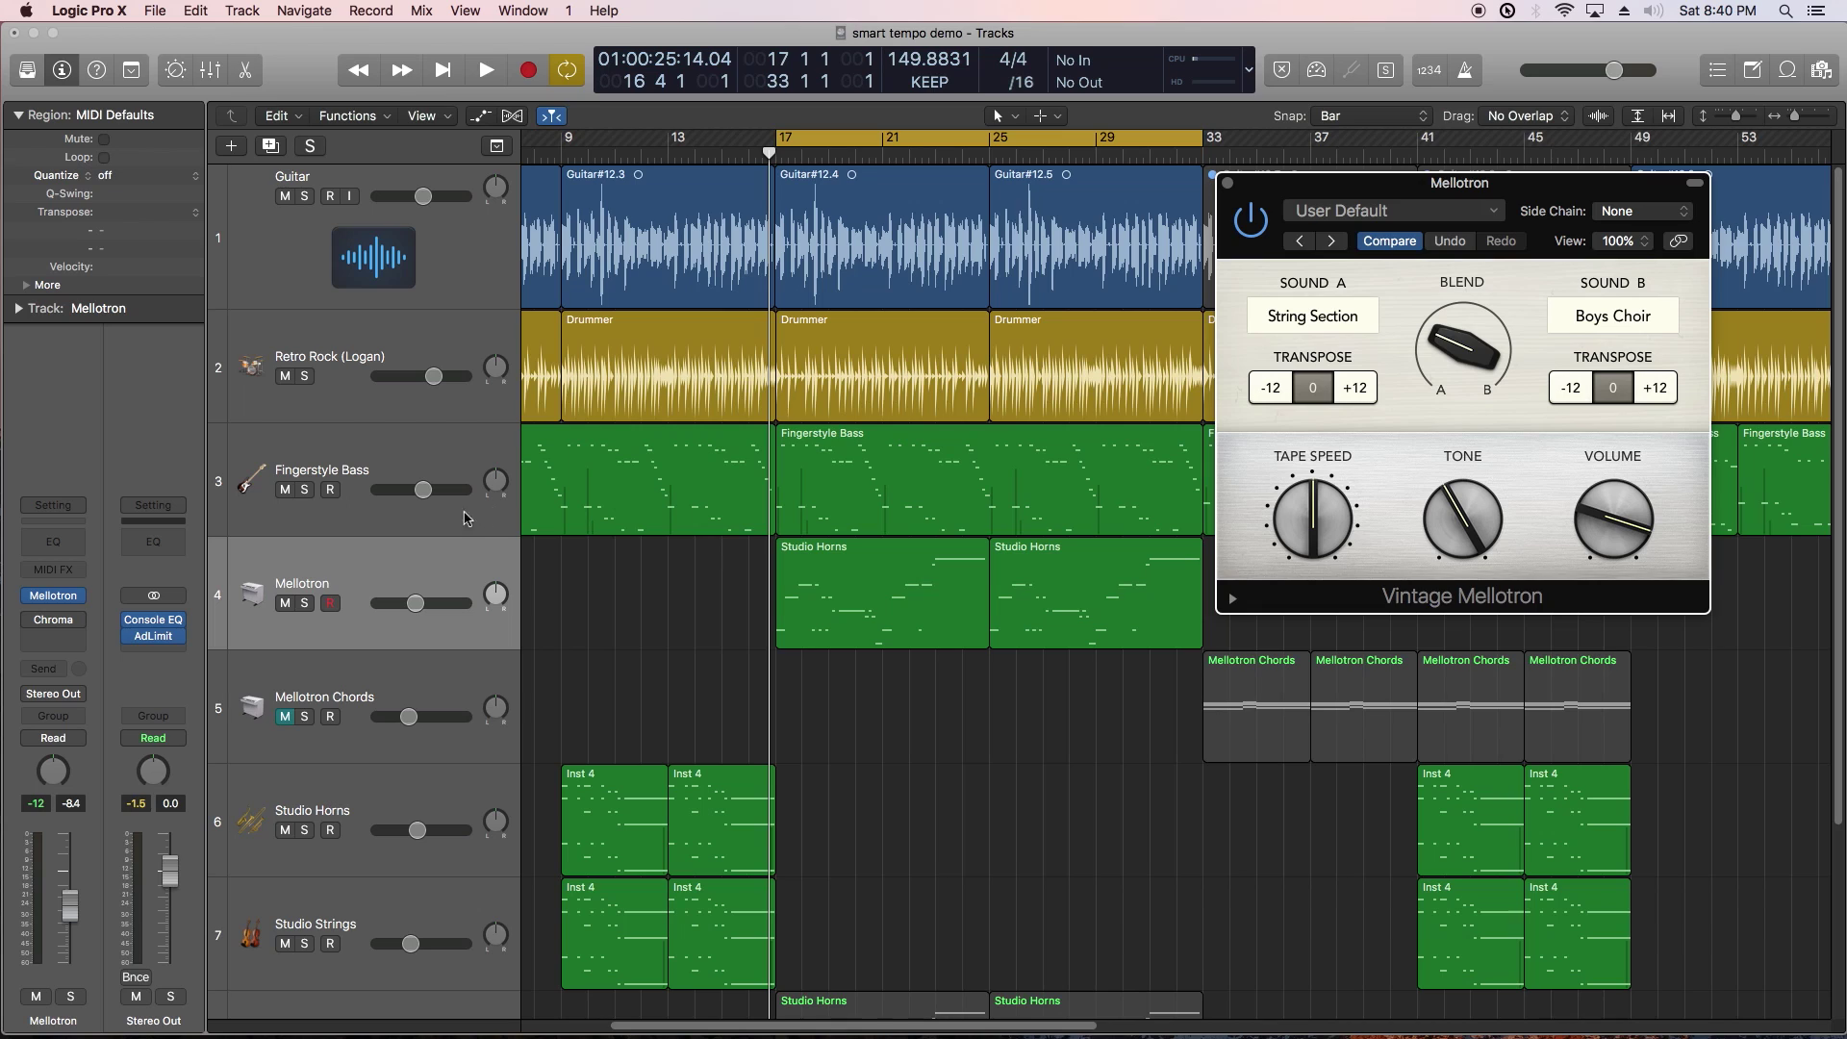
# Step: Solo the Mellotron track and, during playback, adjust the A/B blend to about 51
pyautogui.click(305, 603)
pyautogui.press('space')
pyautogui.moveTo(1459, 339)
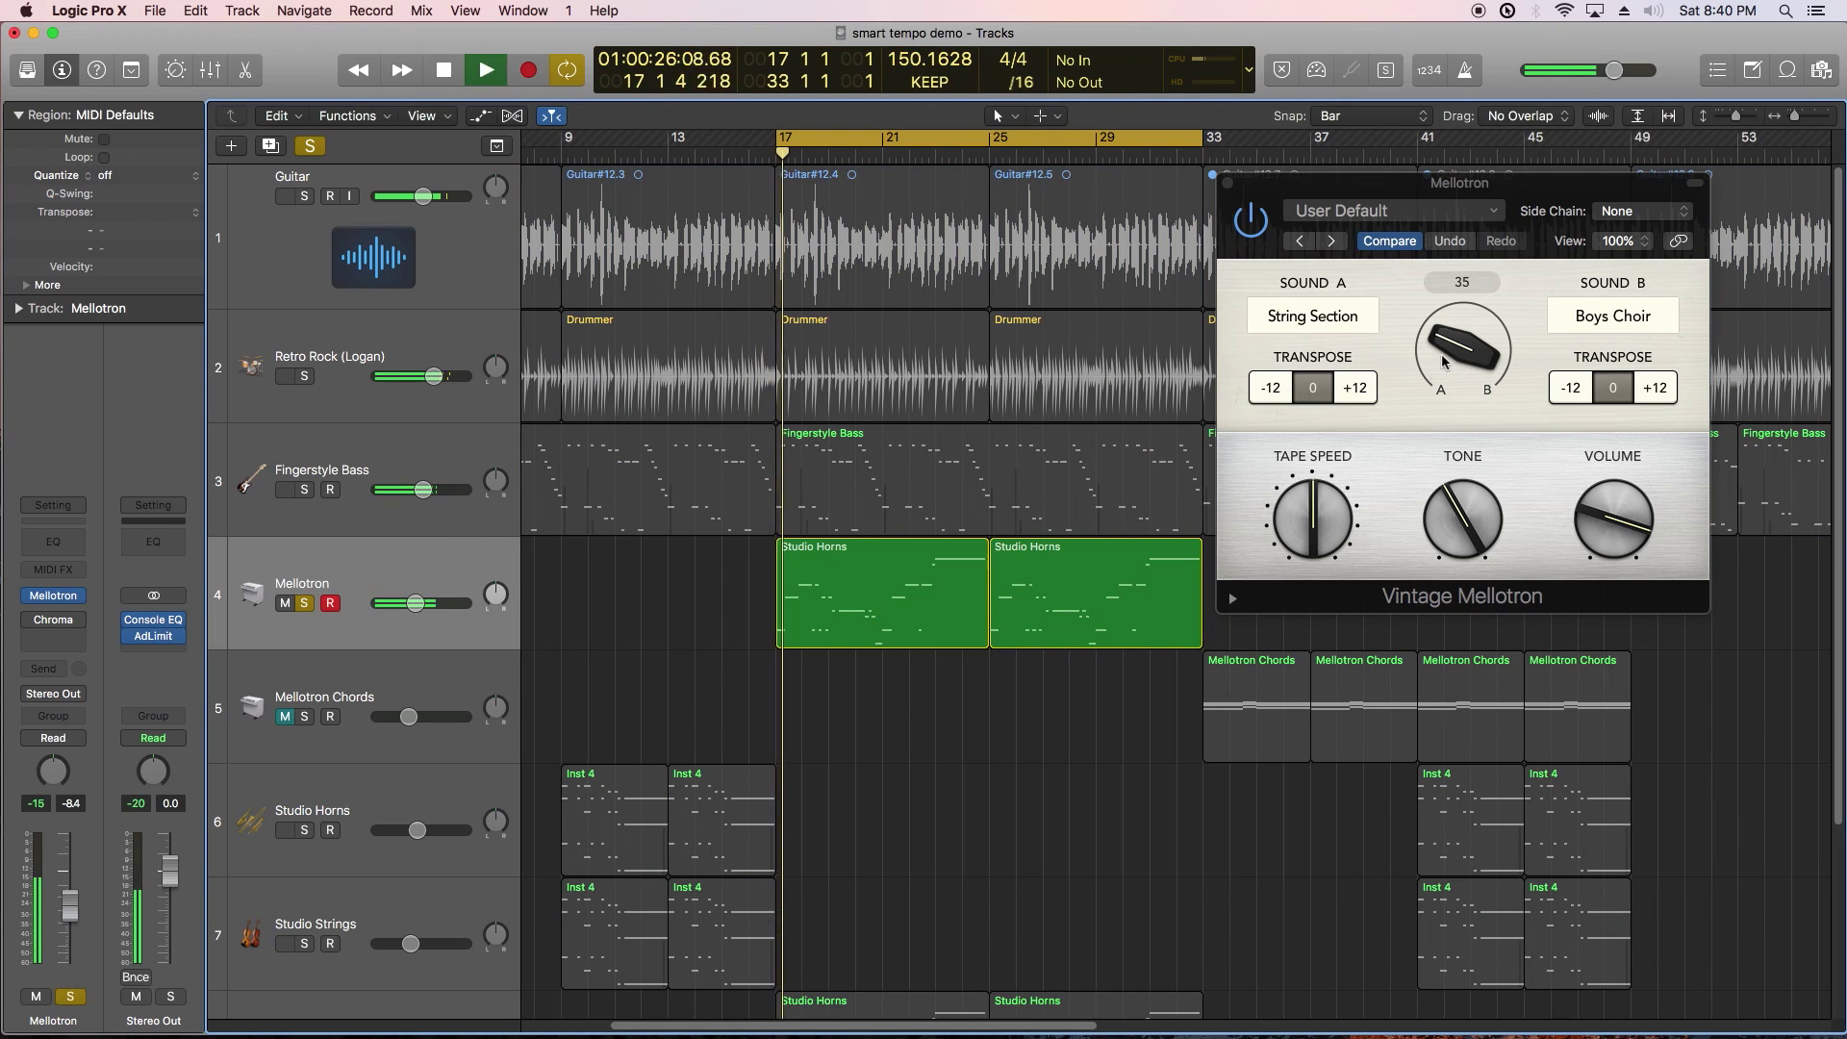
pyautogui.moveTo(1458, 339)
pyautogui.mouseDown()
pyautogui.moveTo(1455, 282)
pyautogui.moveTo(1456, 370)
pyautogui.mouseUp()
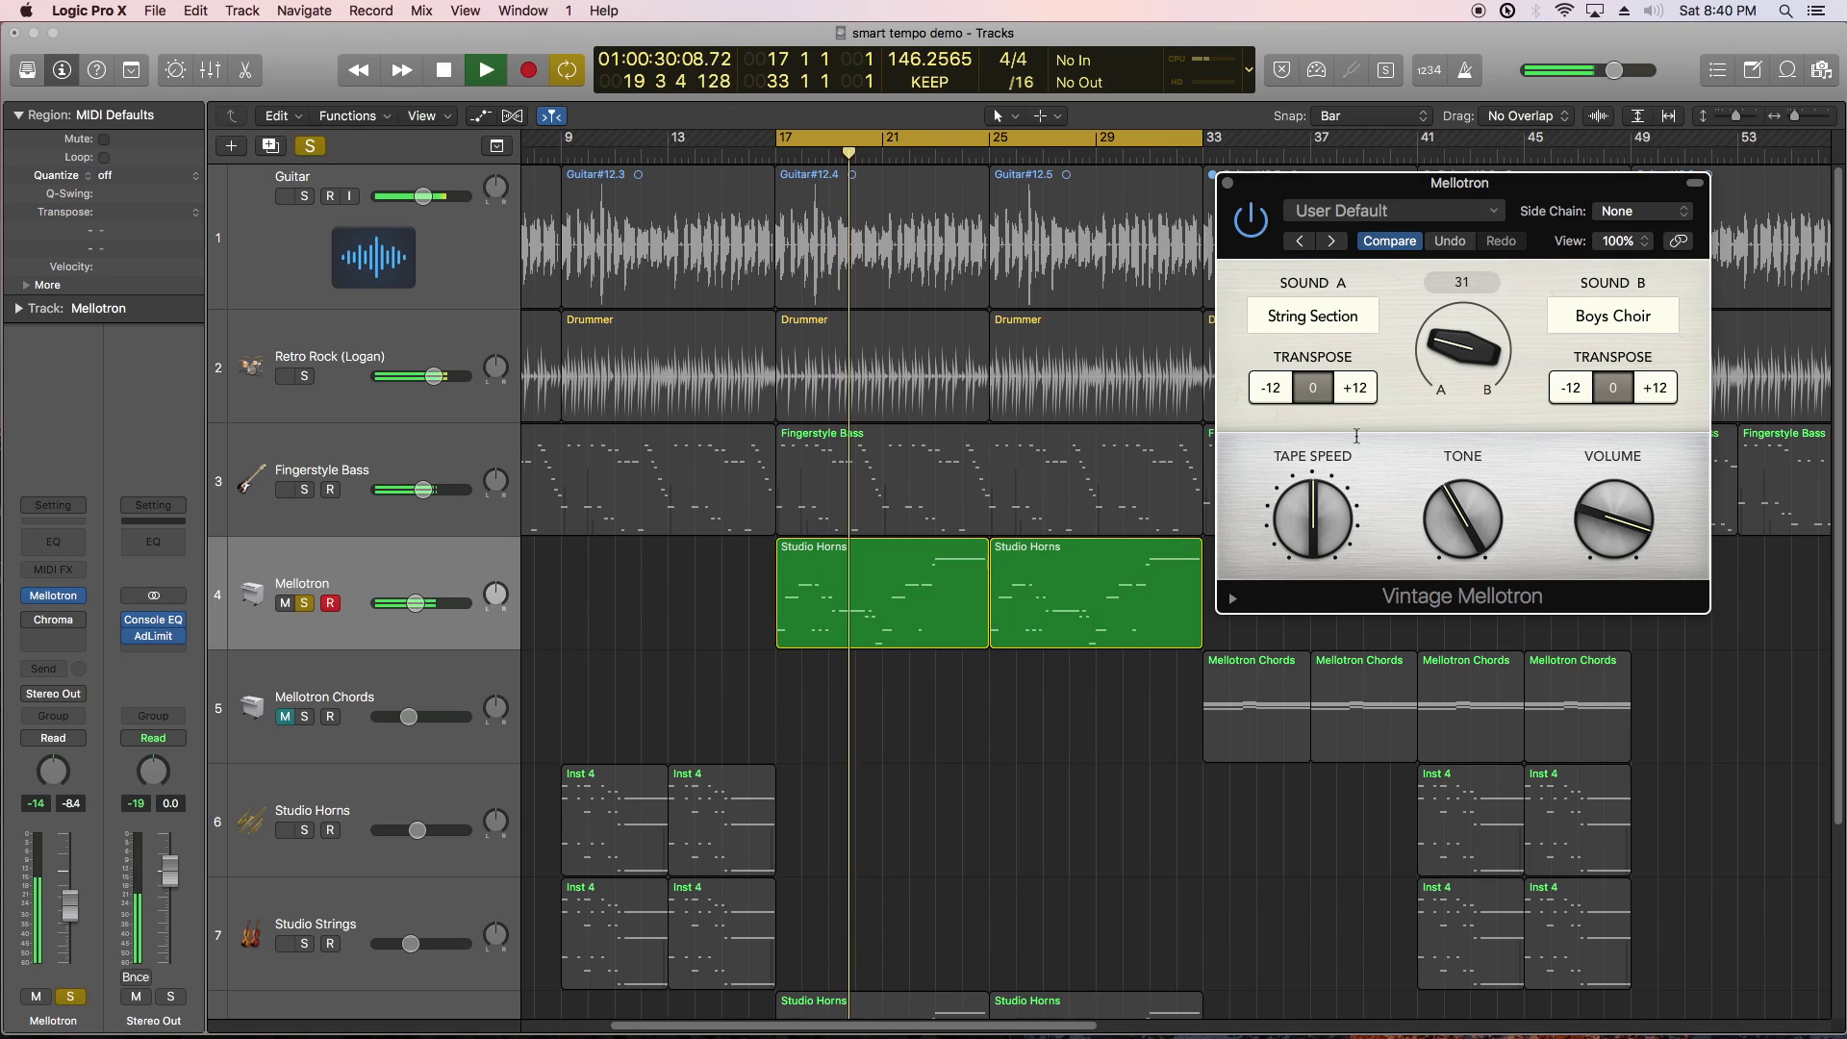
# Step: Raise the Mellotron tape speed to 5 and turn its tone up to 61 while looping
pyautogui.moveTo(1327, 520)
pyautogui.press('space')
pyautogui.moveTo(1326, 497)
pyautogui.mouseDown()
pyautogui.moveTo(1324, 369)
pyautogui.moveTo(1345, 565)
pyautogui.moveTo(1317, 567)
pyautogui.moveTo(1292, 380)
pyautogui.moveTo(1337, 512)
pyautogui.mouseUp()
pyautogui.press('space')
pyautogui.moveTo(1462, 519); pyautogui.dragTo(1472, 462)
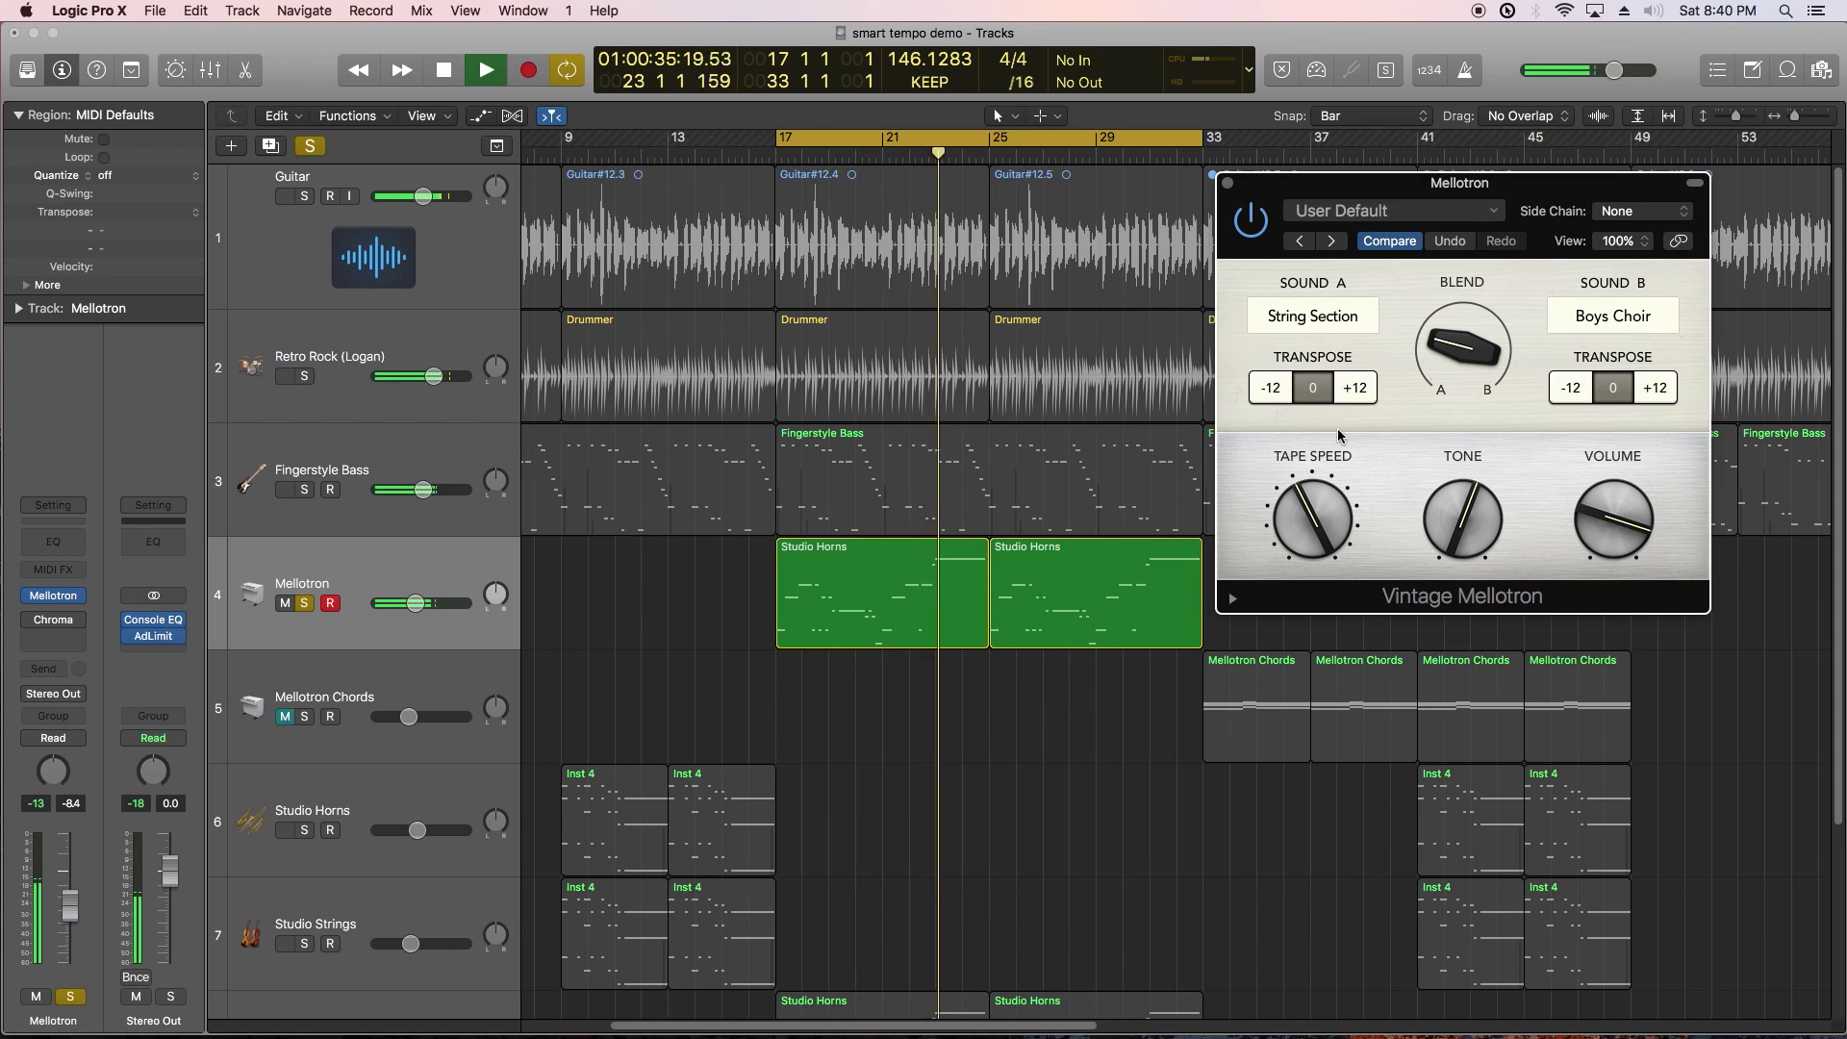
pyautogui.press('space')
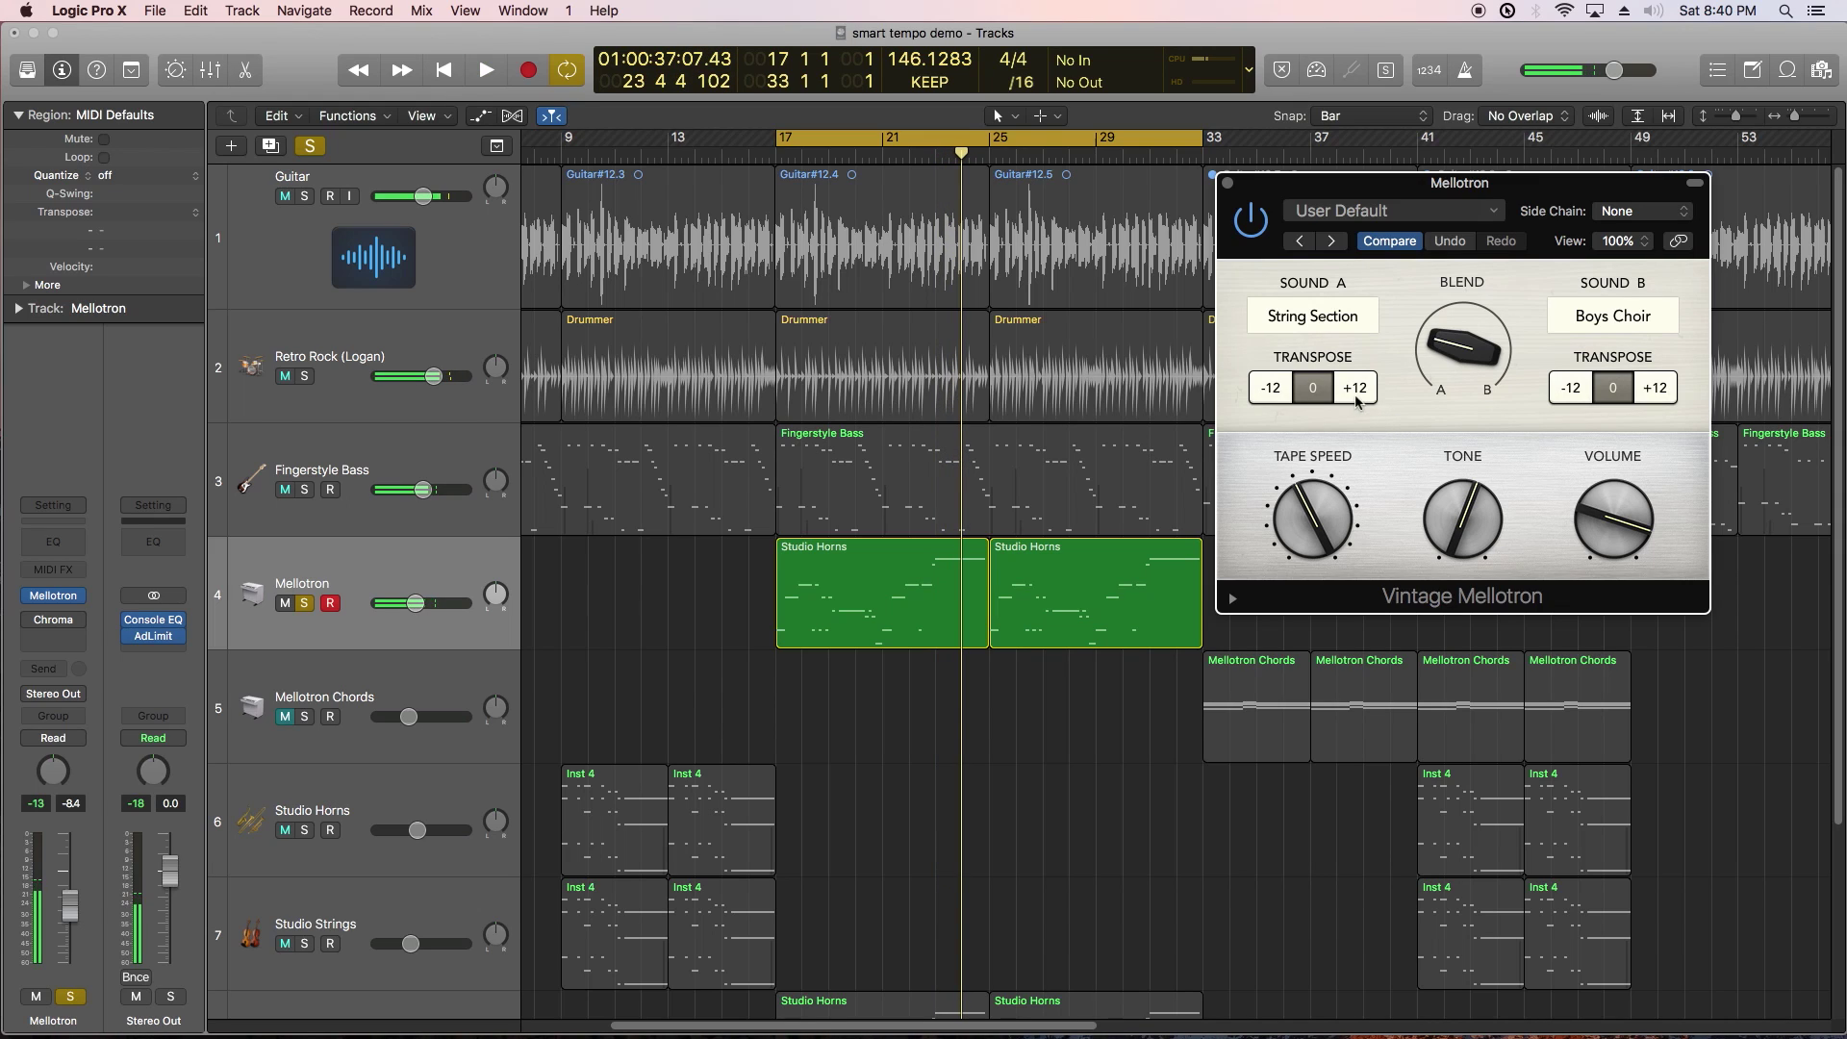
# Step: Unsolo the Mellotron and, with the full mix playing, raise its volume to -6.8 dB
pyautogui.click(303, 603)
pyautogui.press('space')
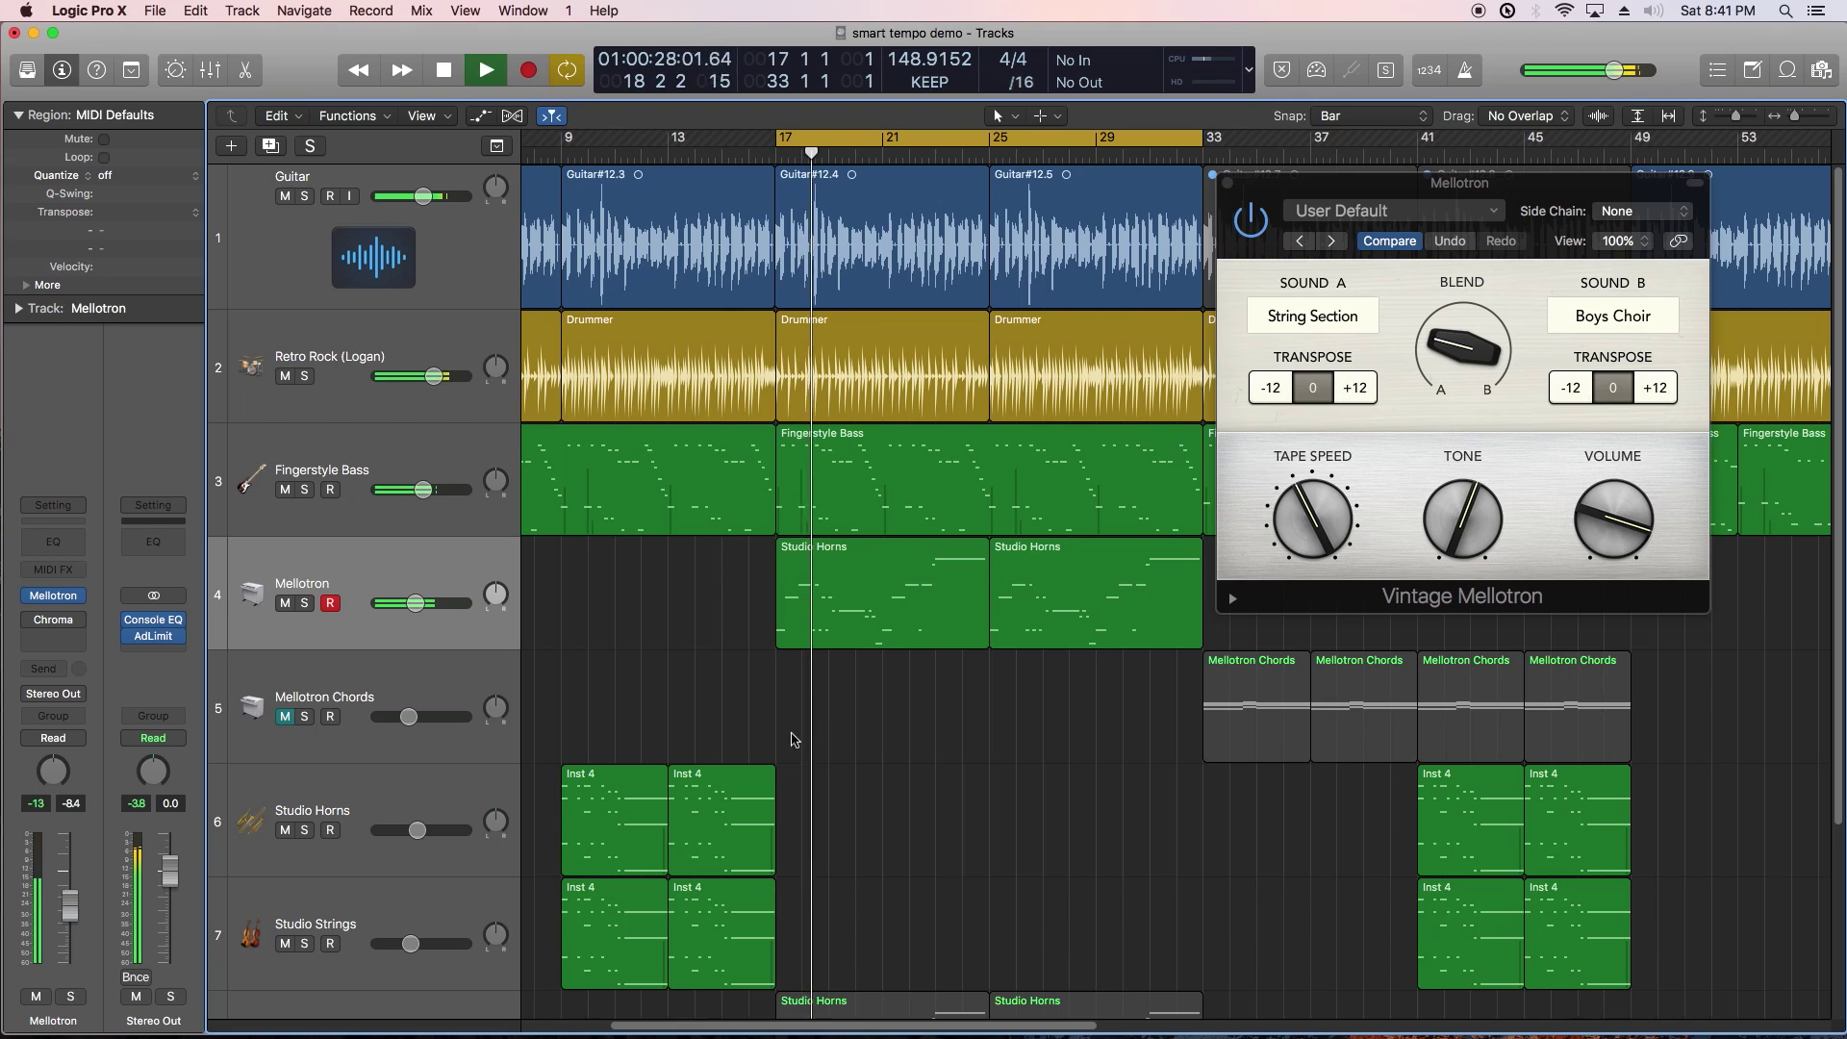
pyautogui.moveTo(415, 603); pyautogui.dragTo(418, 603)
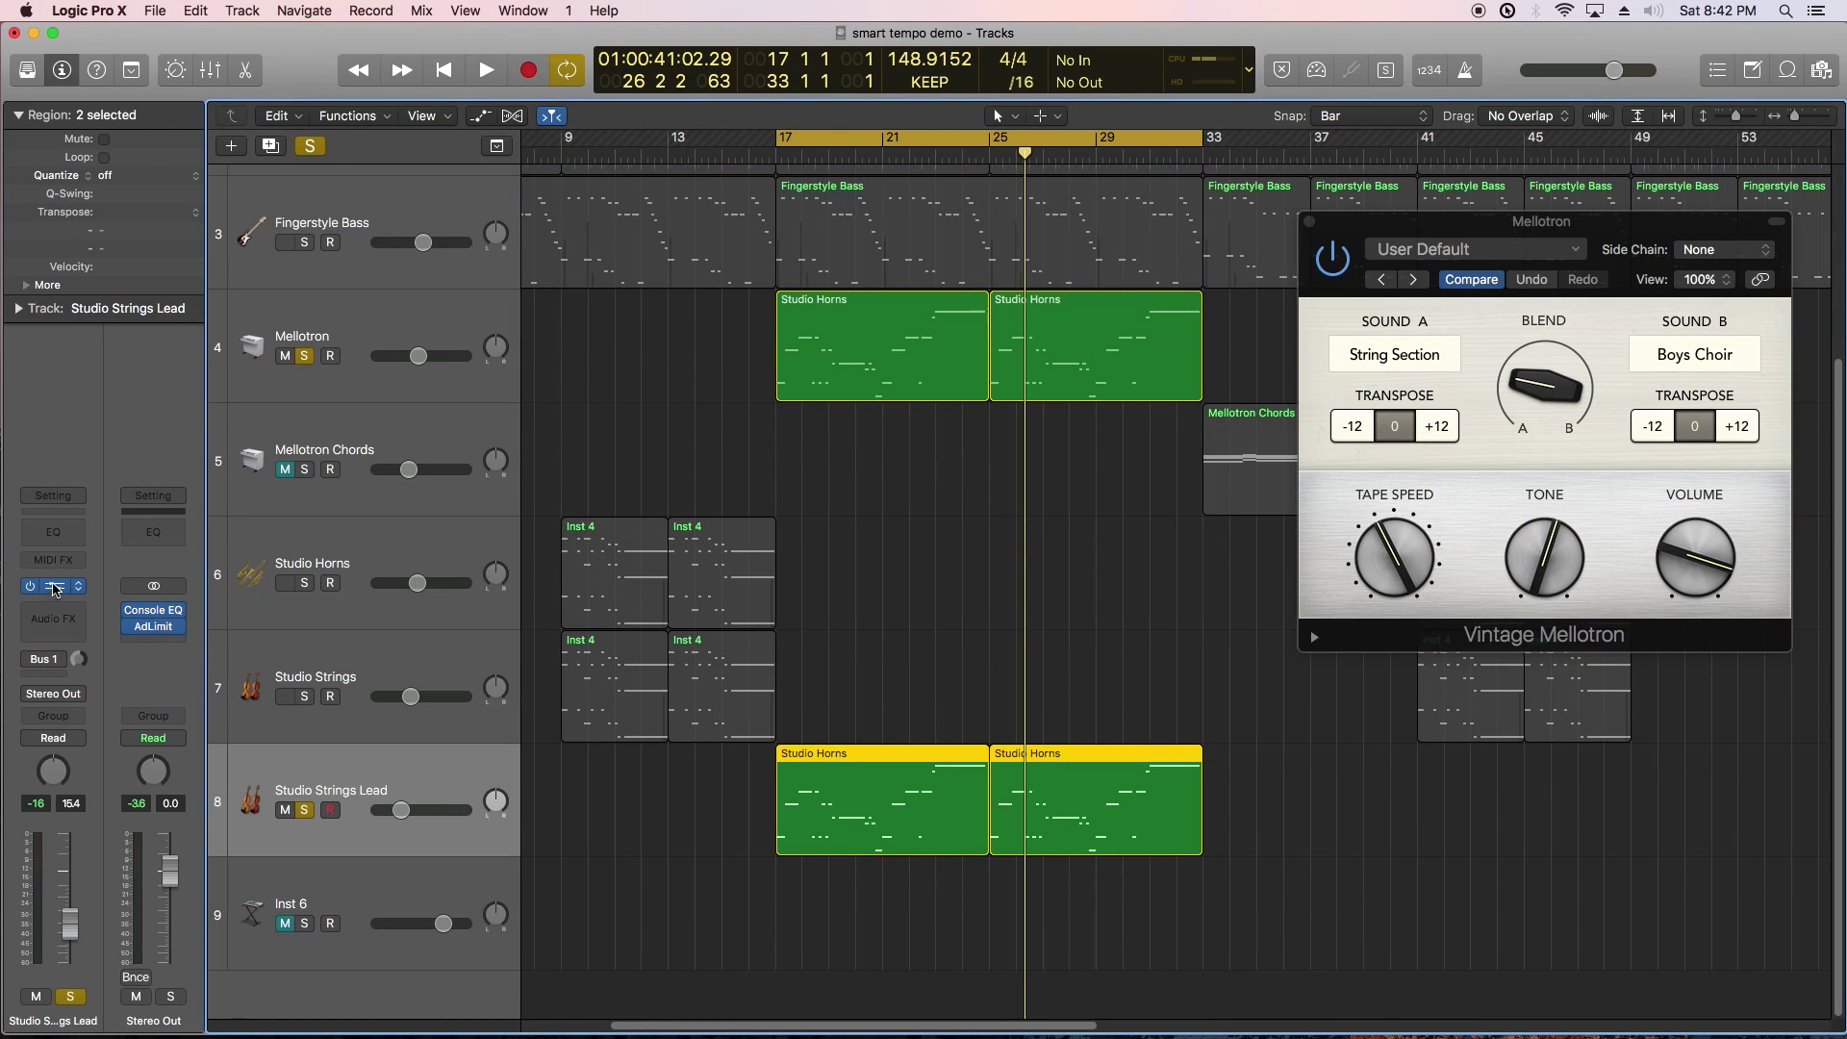
# Step: Open the Studio Strings Lead instrument, unsolo the track, and set its volume to -11.4 dB
pyautogui.click(55, 587)
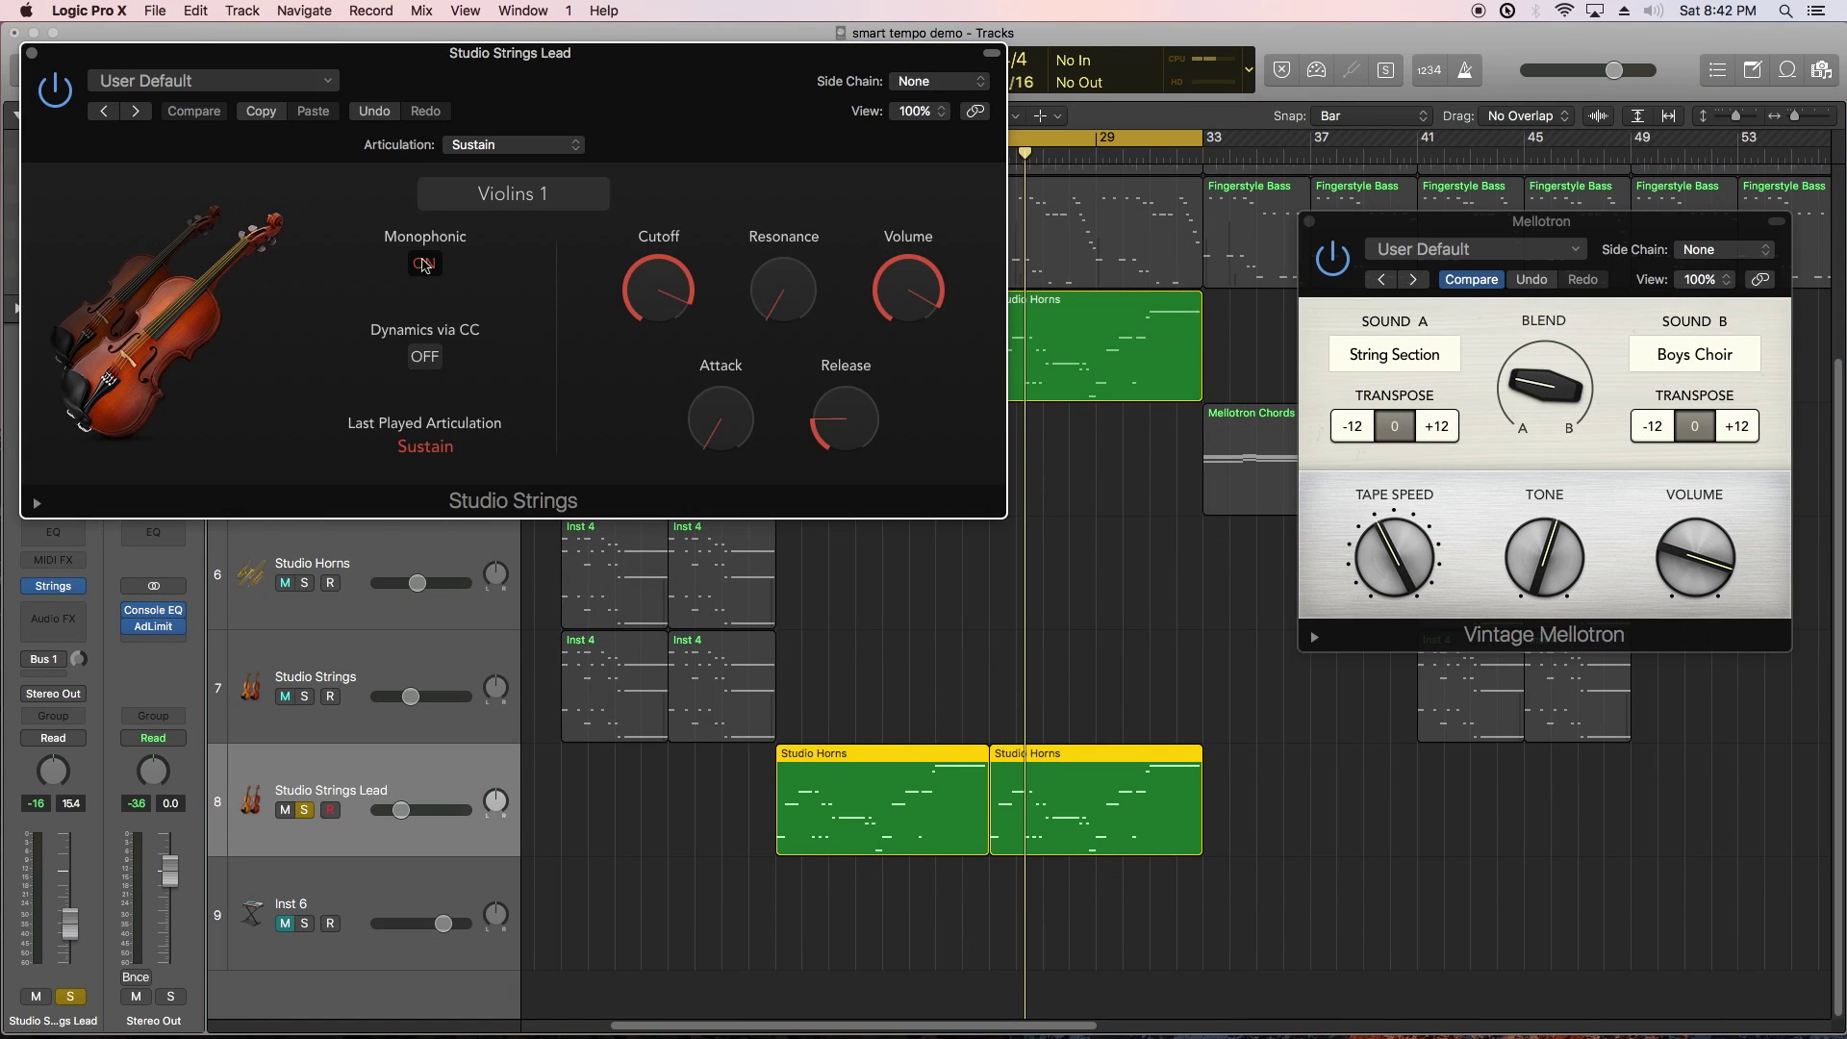
pyautogui.moveTo(454, 53); pyautogui.dragTo(469, 93)
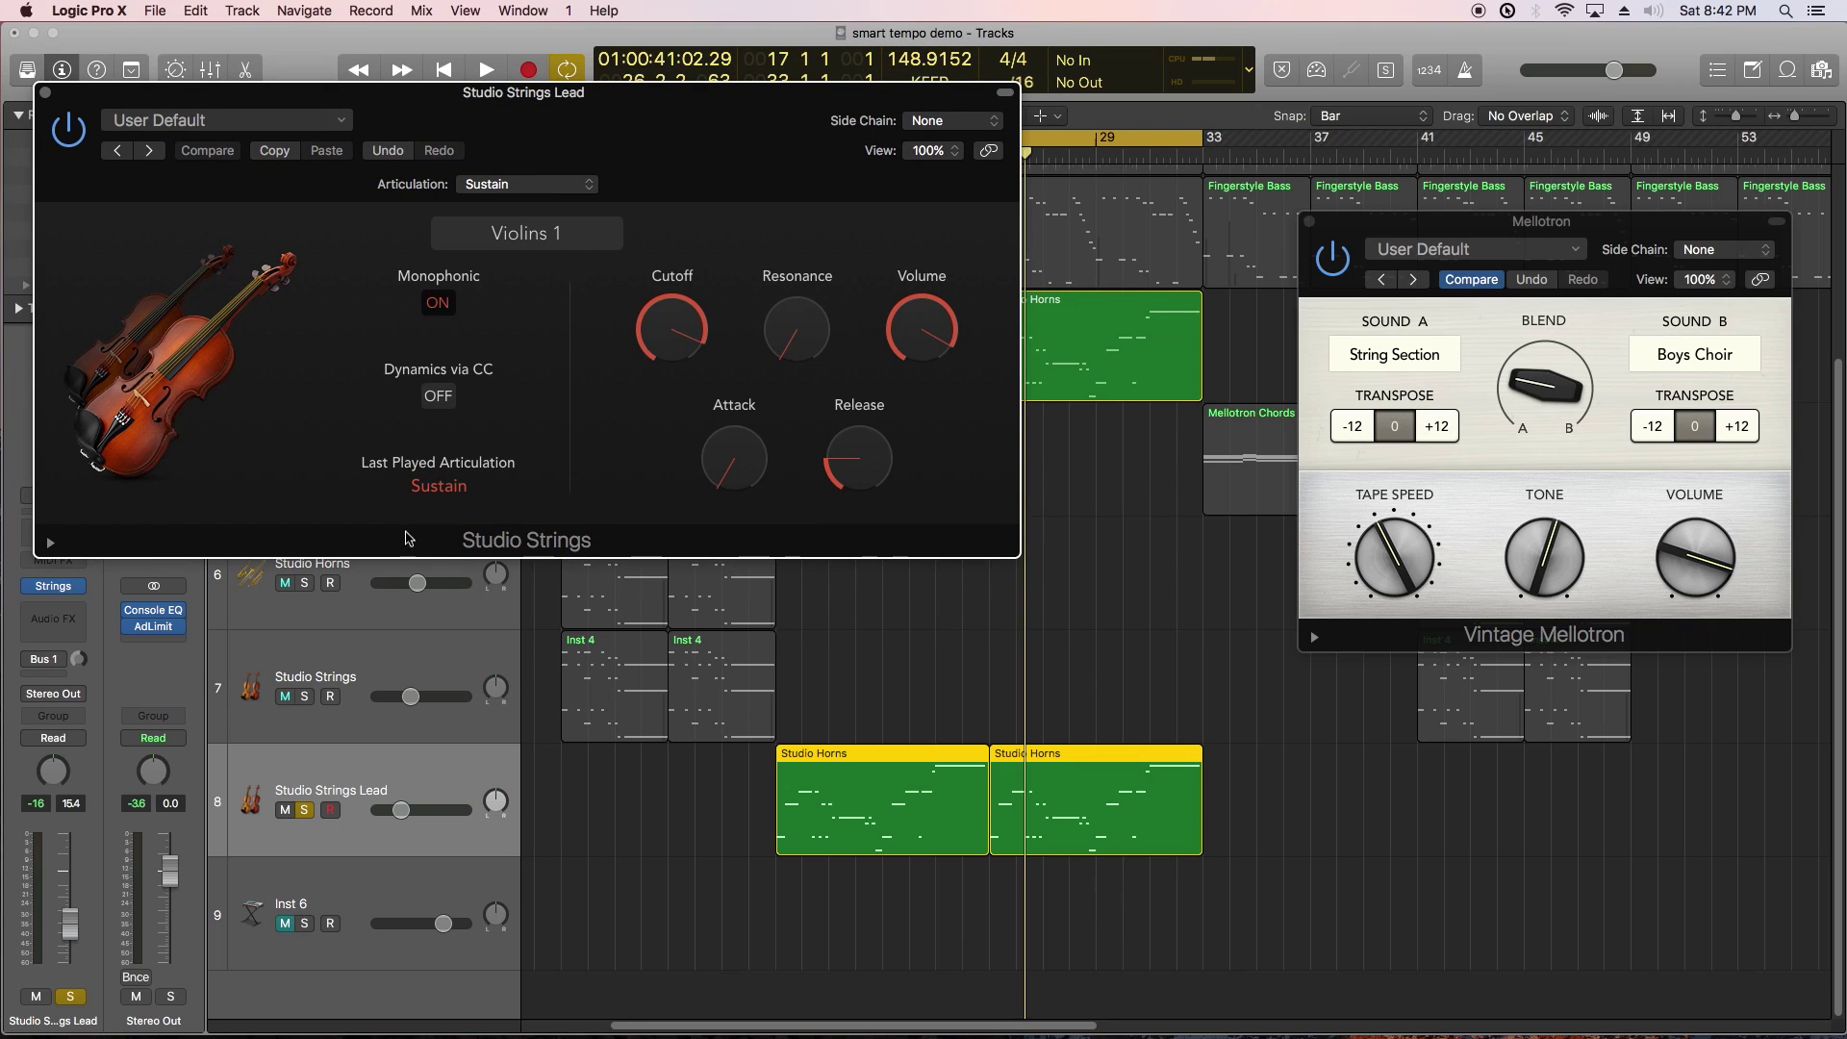
pyautogui.press('space')
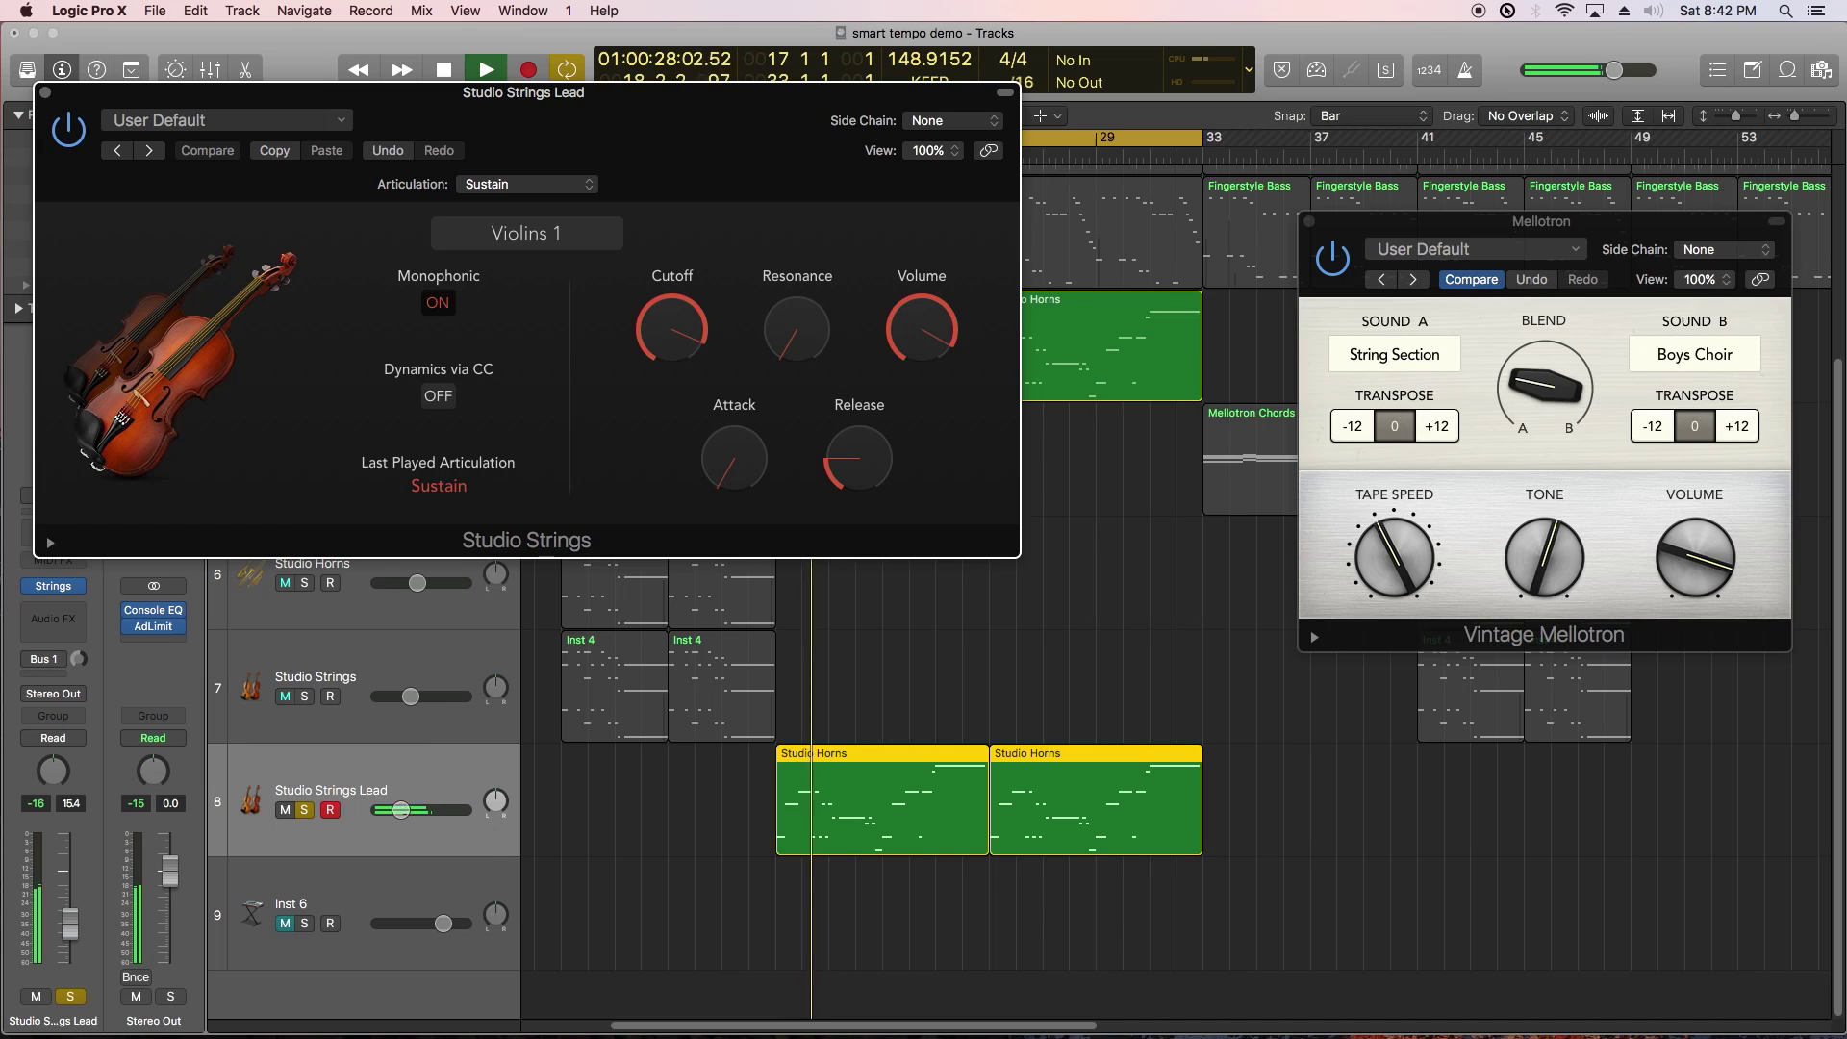
pyautogui.moveTo(401, 809)
pyautogui.mouseDown()
pyautogui.moveTo(436, 809)
pyautogui.moveTo(412, 809)
pyautogui.mouseUp()
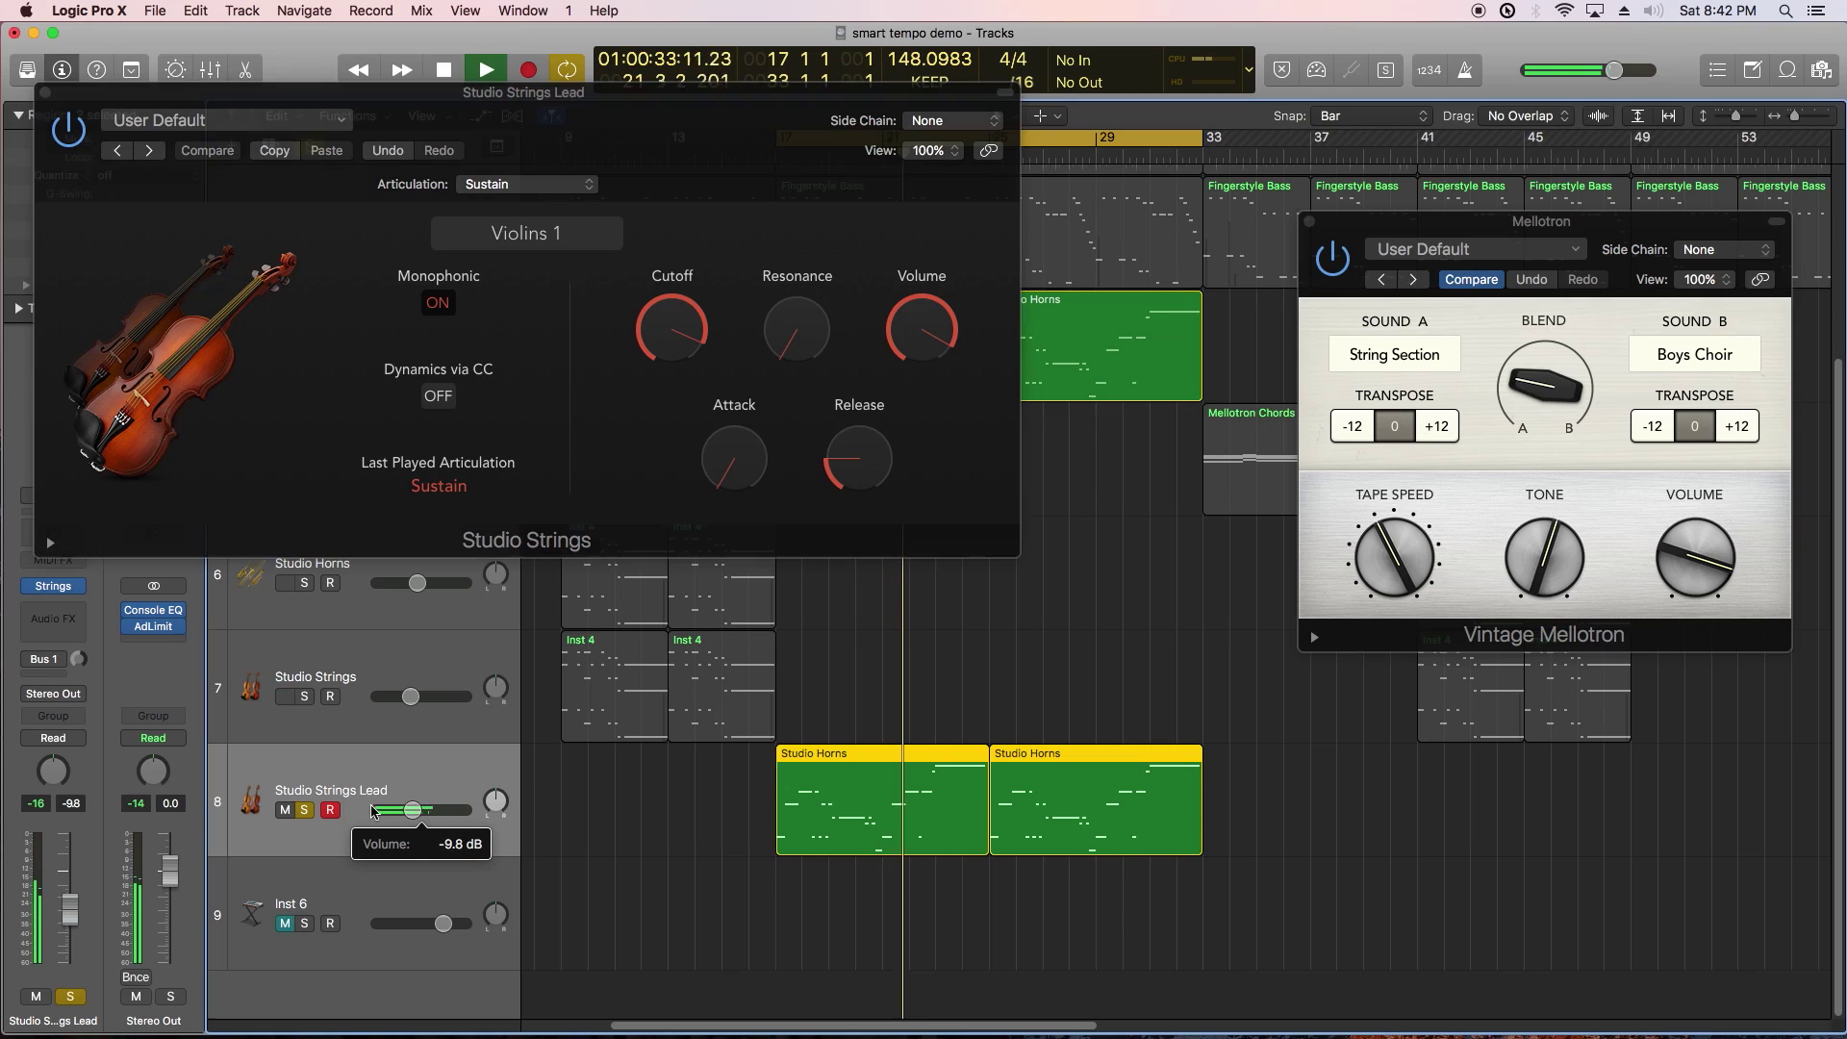
pyautogui.click(304, 810)
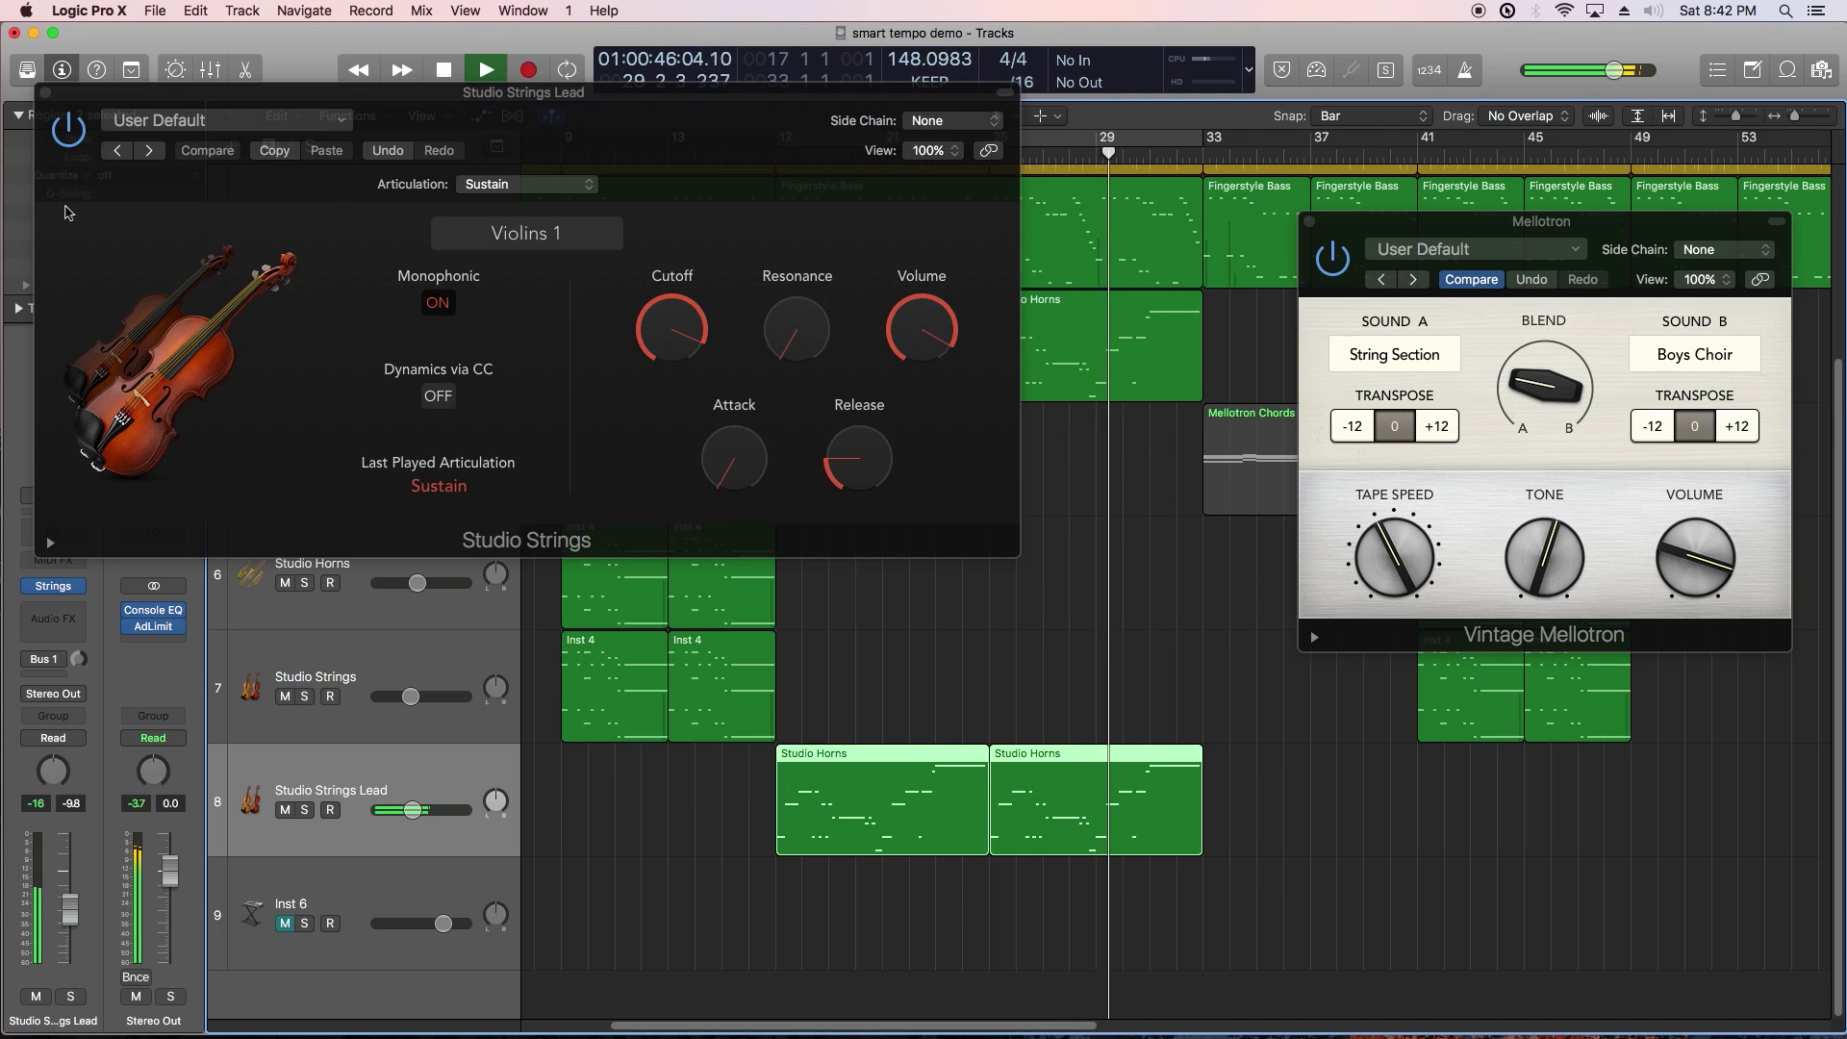
pyautogui.moveTo(411, 810); pyautogui.dragTo(408, 810)
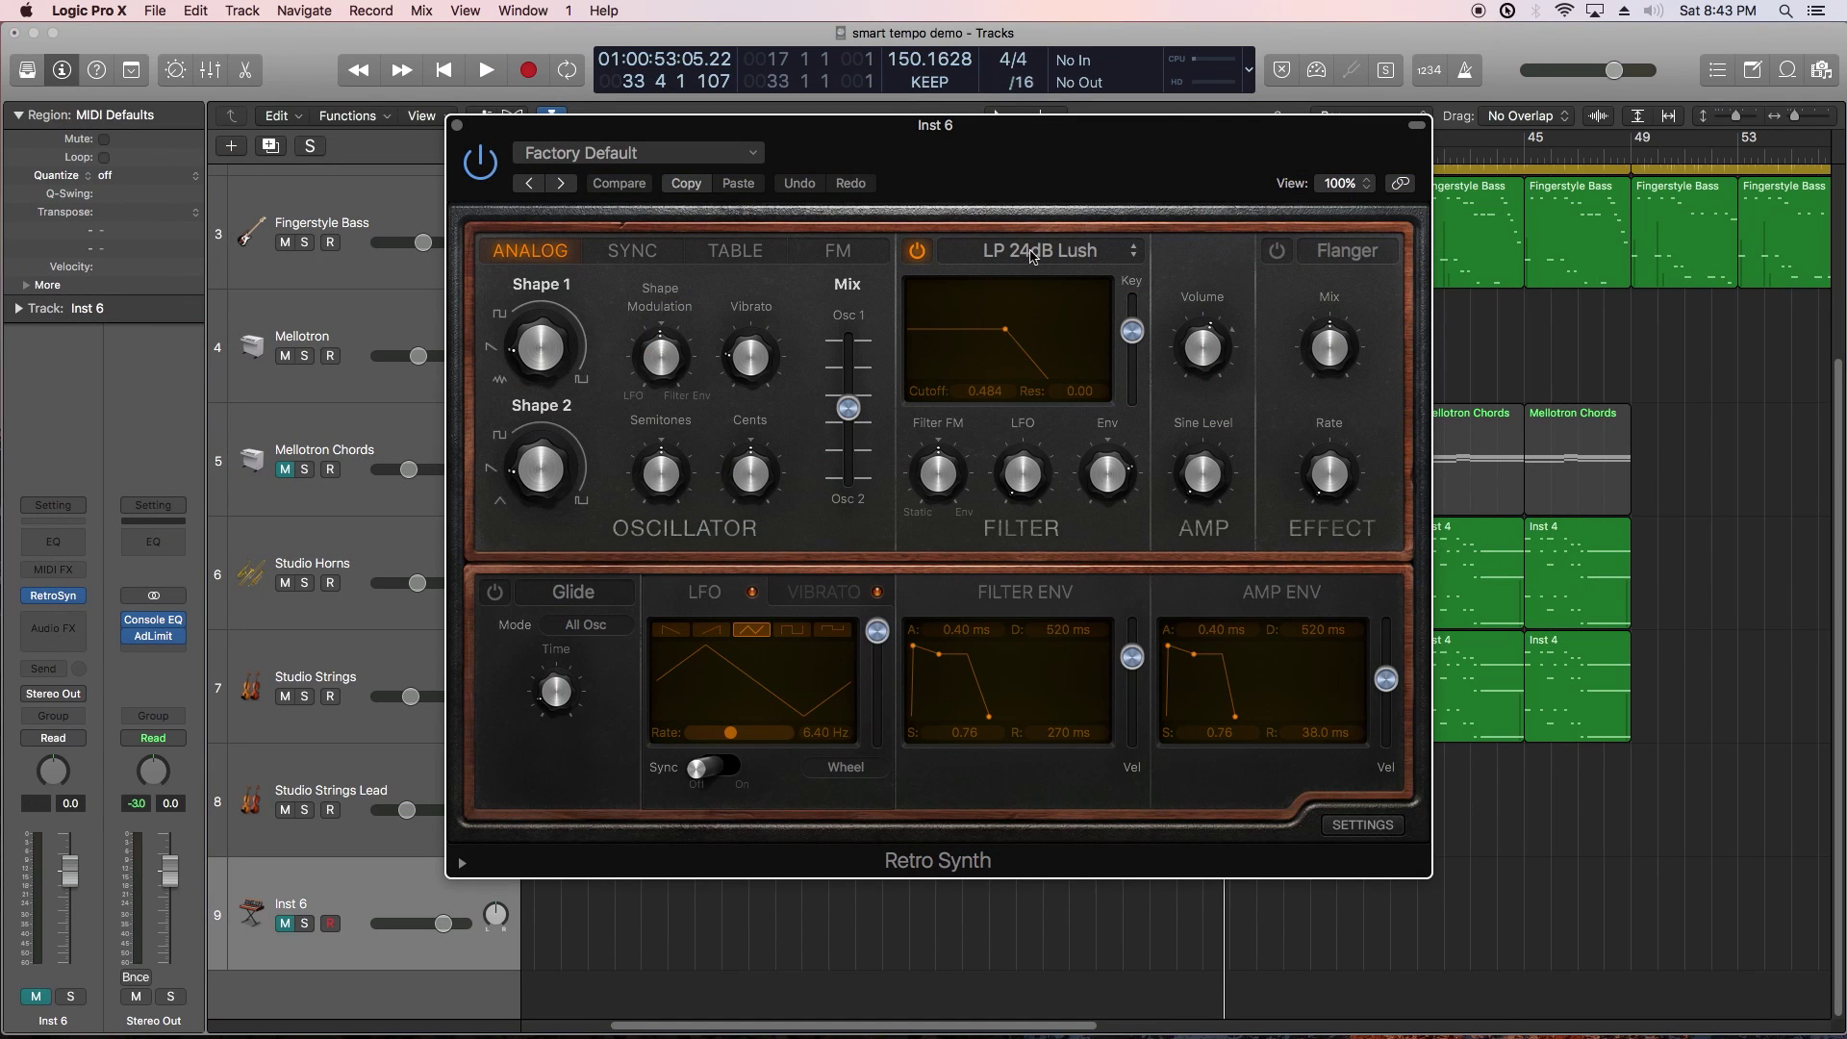
# Step: Show the room-type choices in the Mellotron's ChromaVerb, with Theatre selected
pyautogui.click(1031, 255)
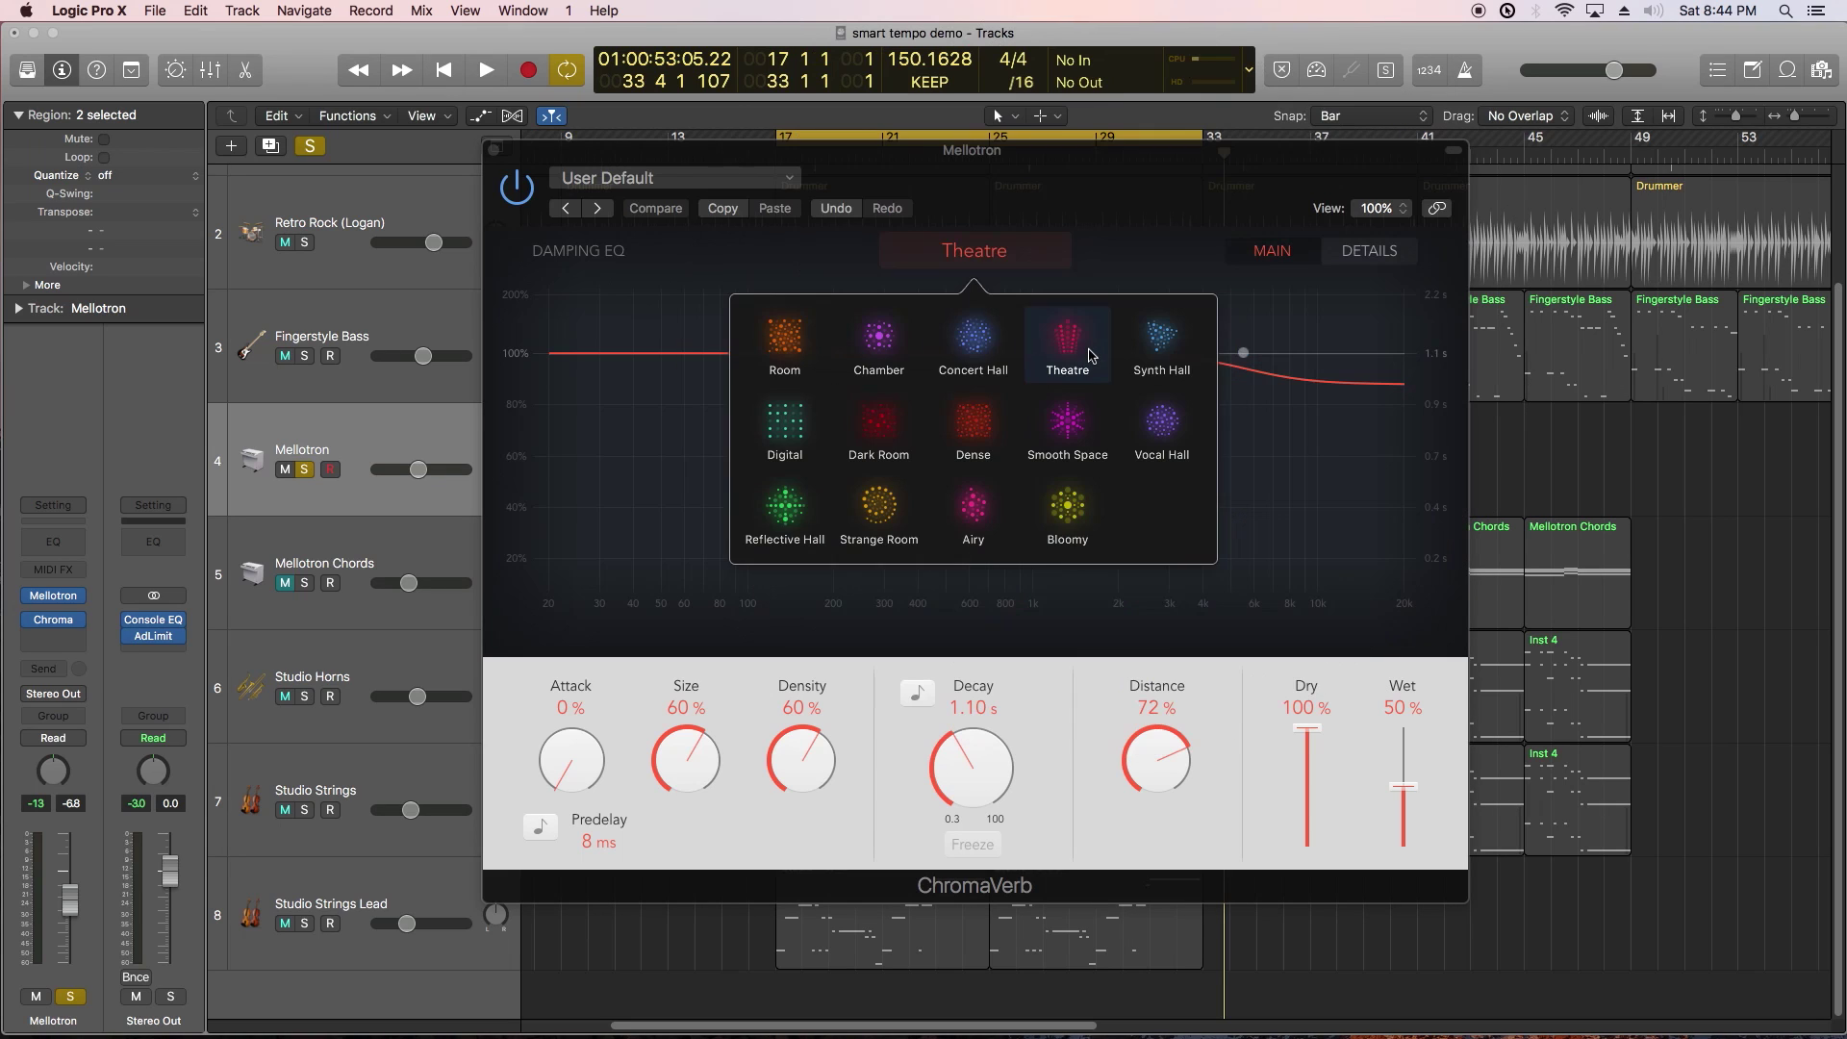
# Step: Browse the ChromaVerb preset list and close it without changing the reverb
pyautogui.click(746, 187)
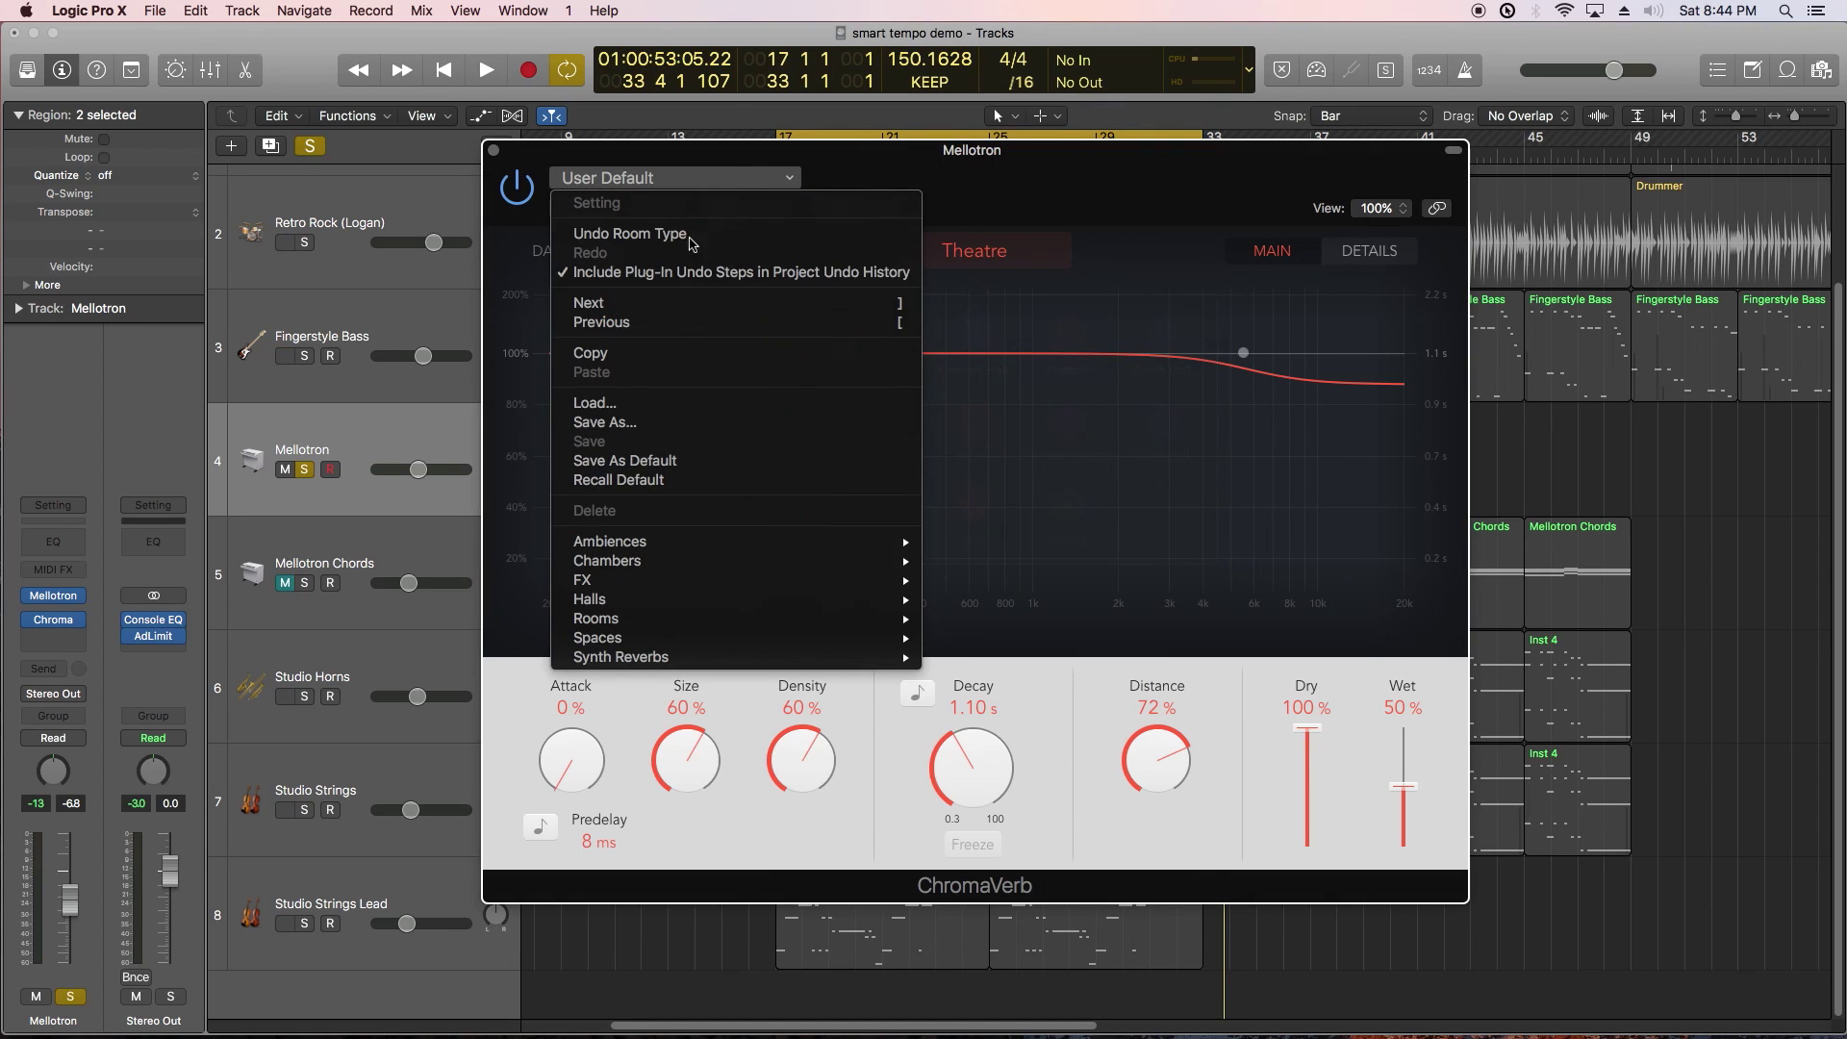
pyautogui.moveTo(668, 603)
pyautogui.moveTo(672, 663)
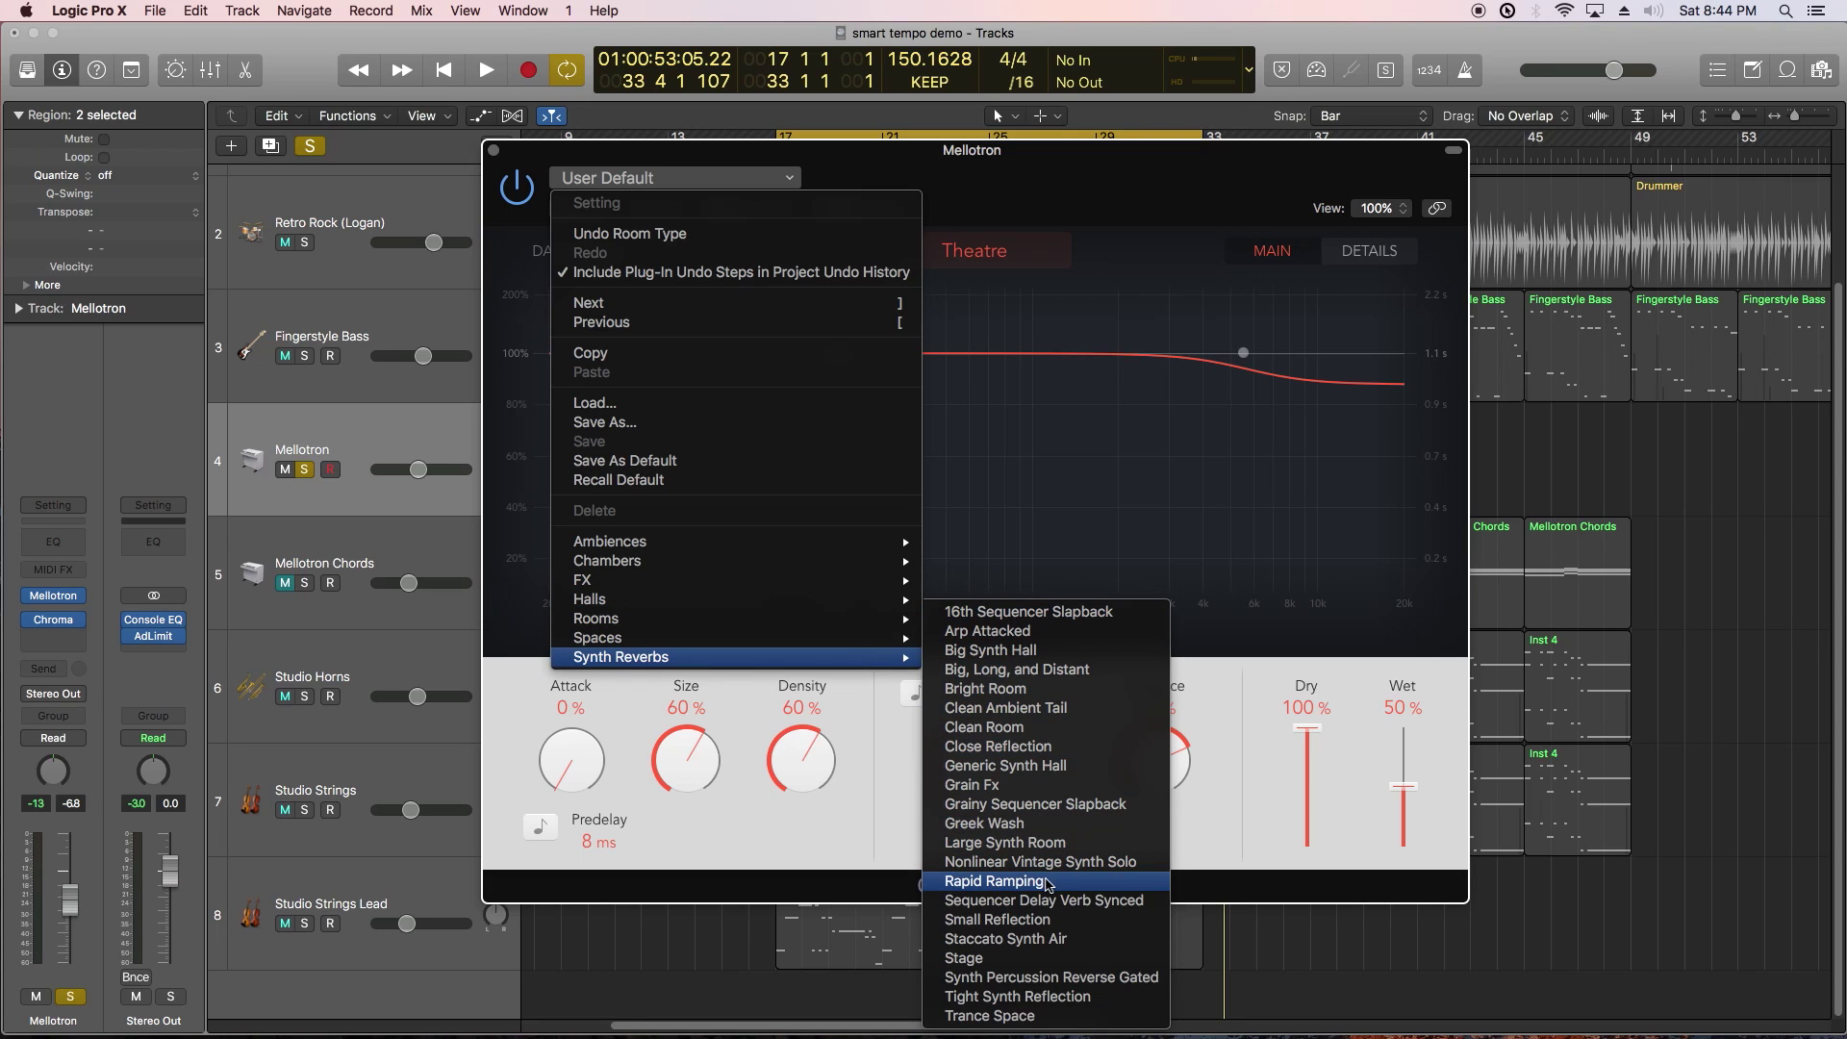
pyautogui.click(1238, 722)
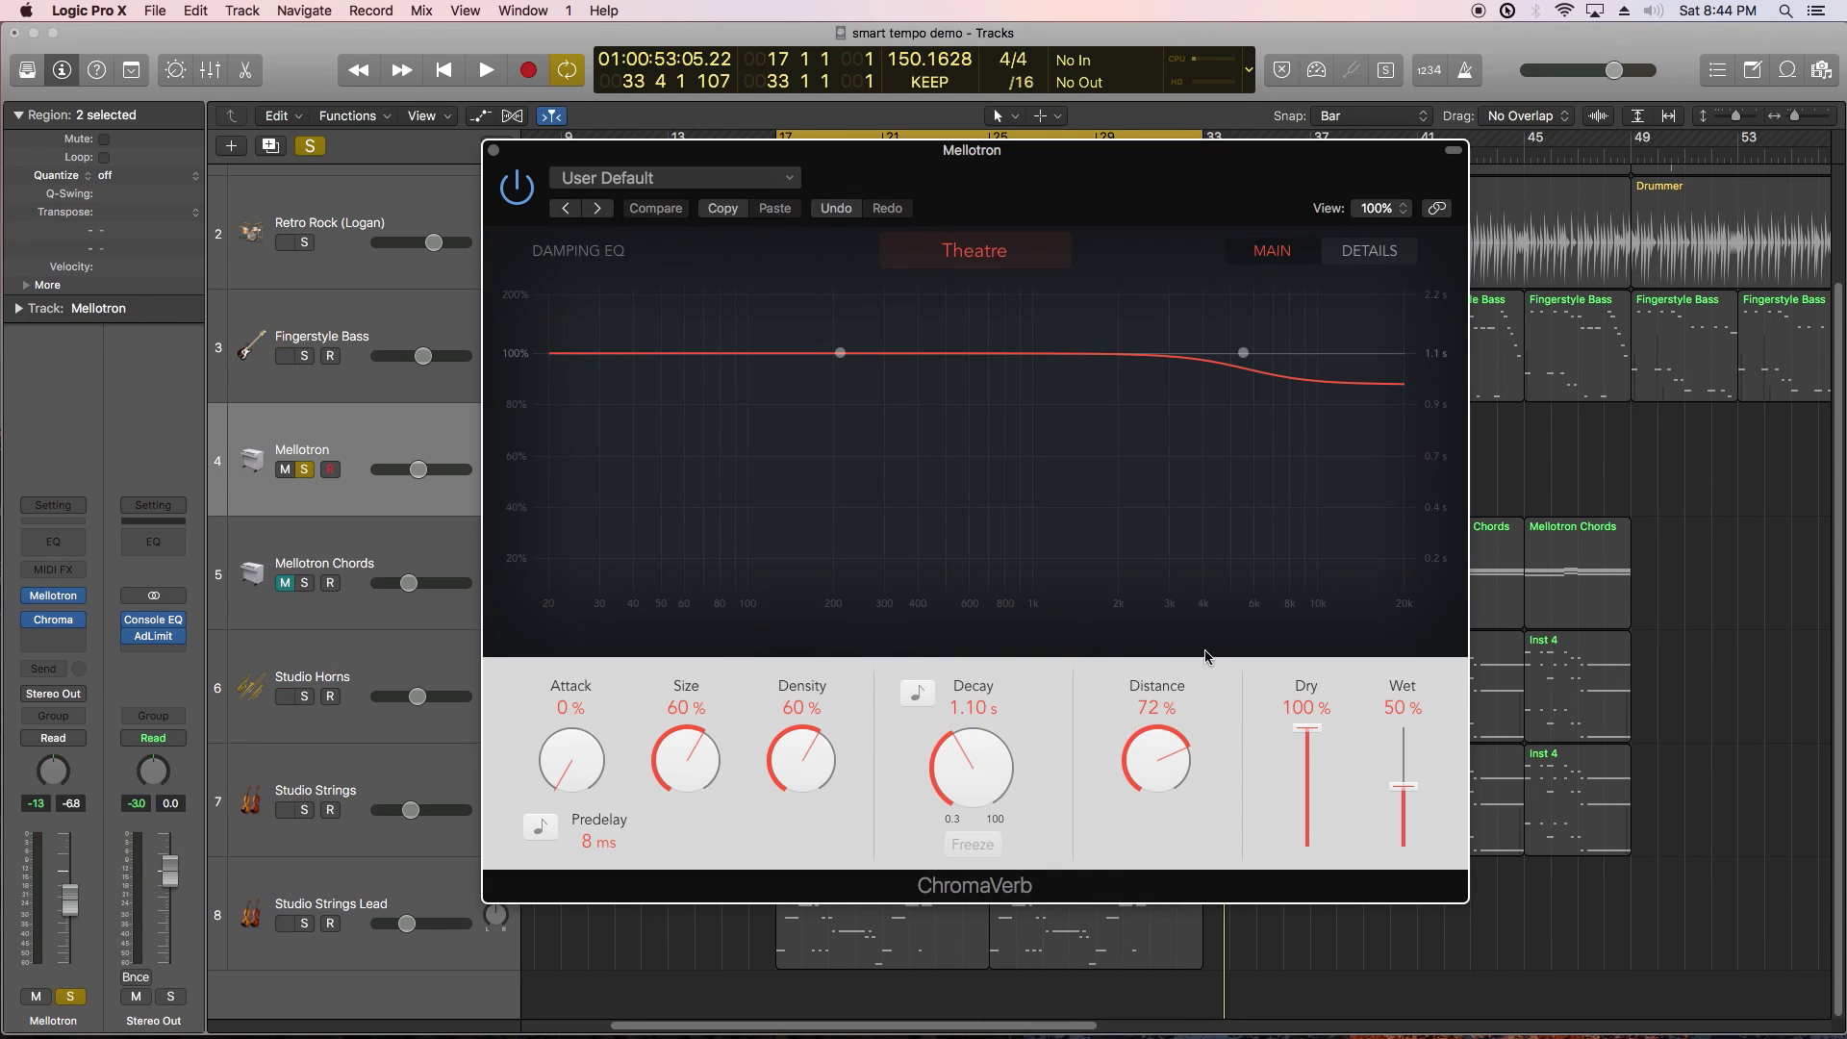
pyautogui.moveTo(1017, 159); pyautogui.dragTo(1074, 175)
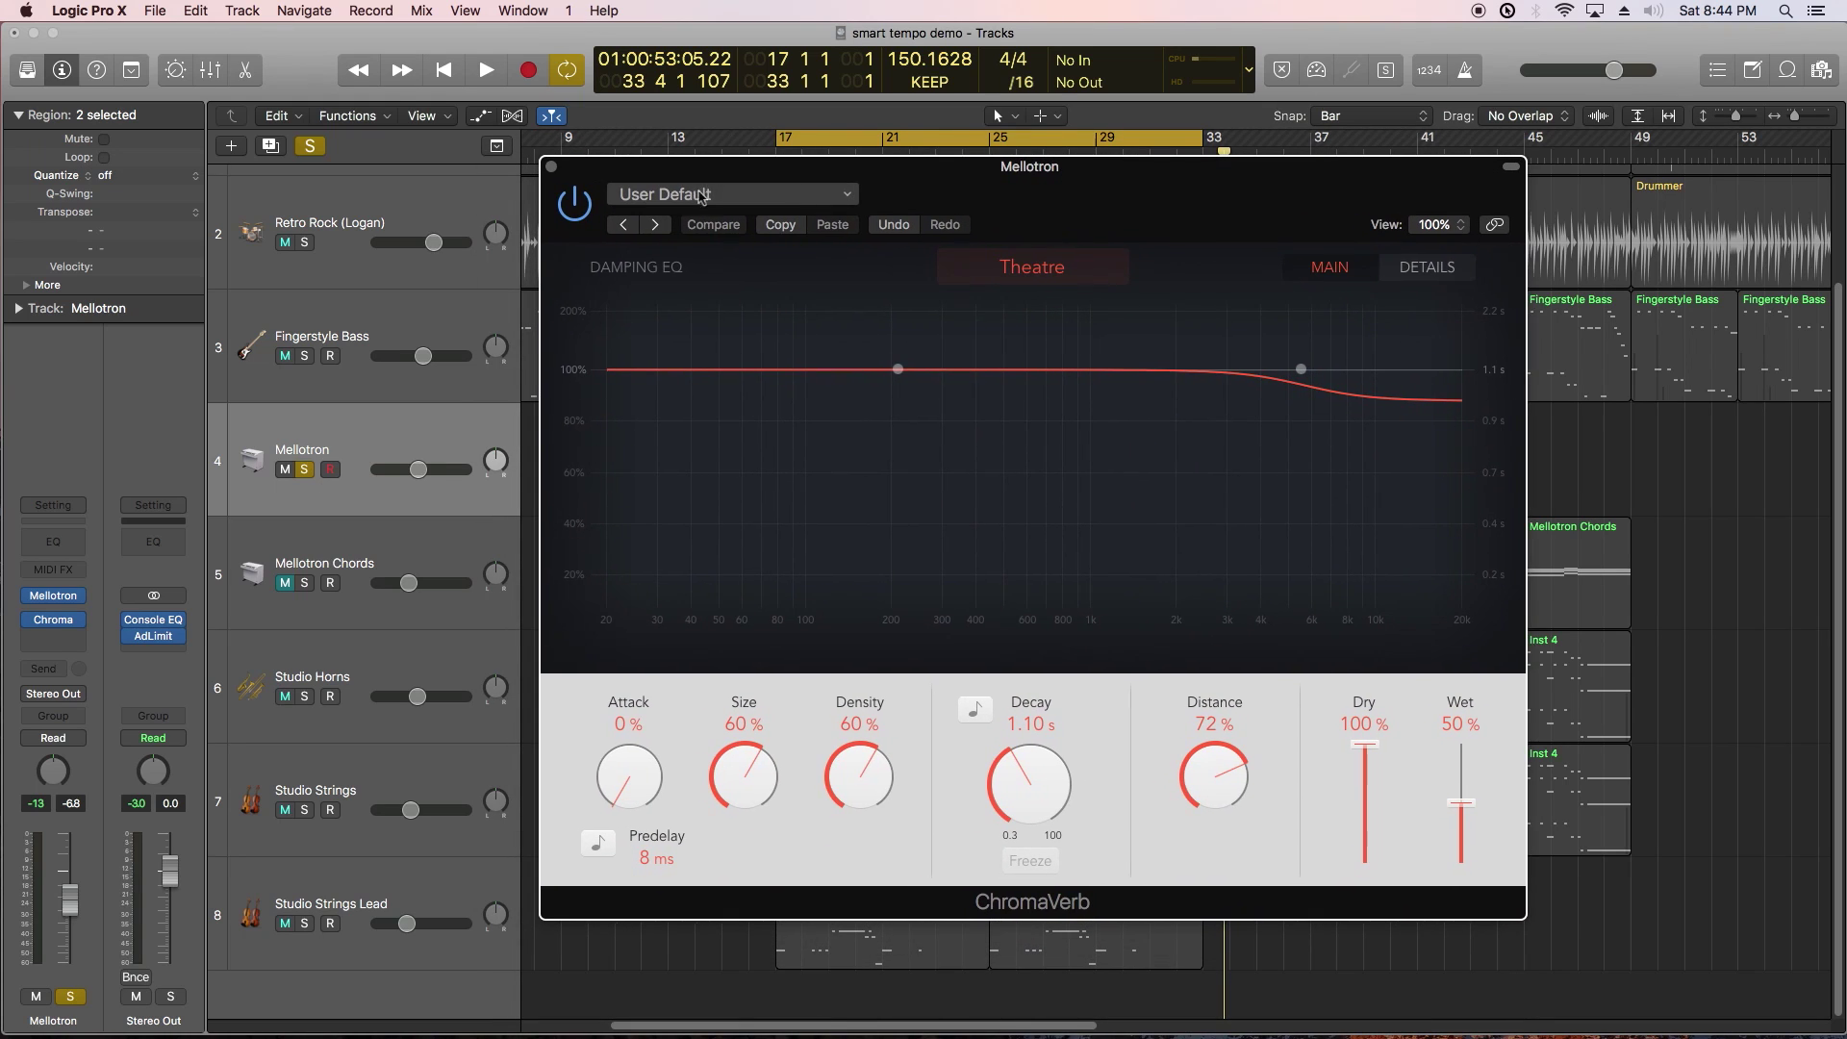
# Step: With the song playing, switch the ChromaVerb room type to Room
pyautogui.press('space')
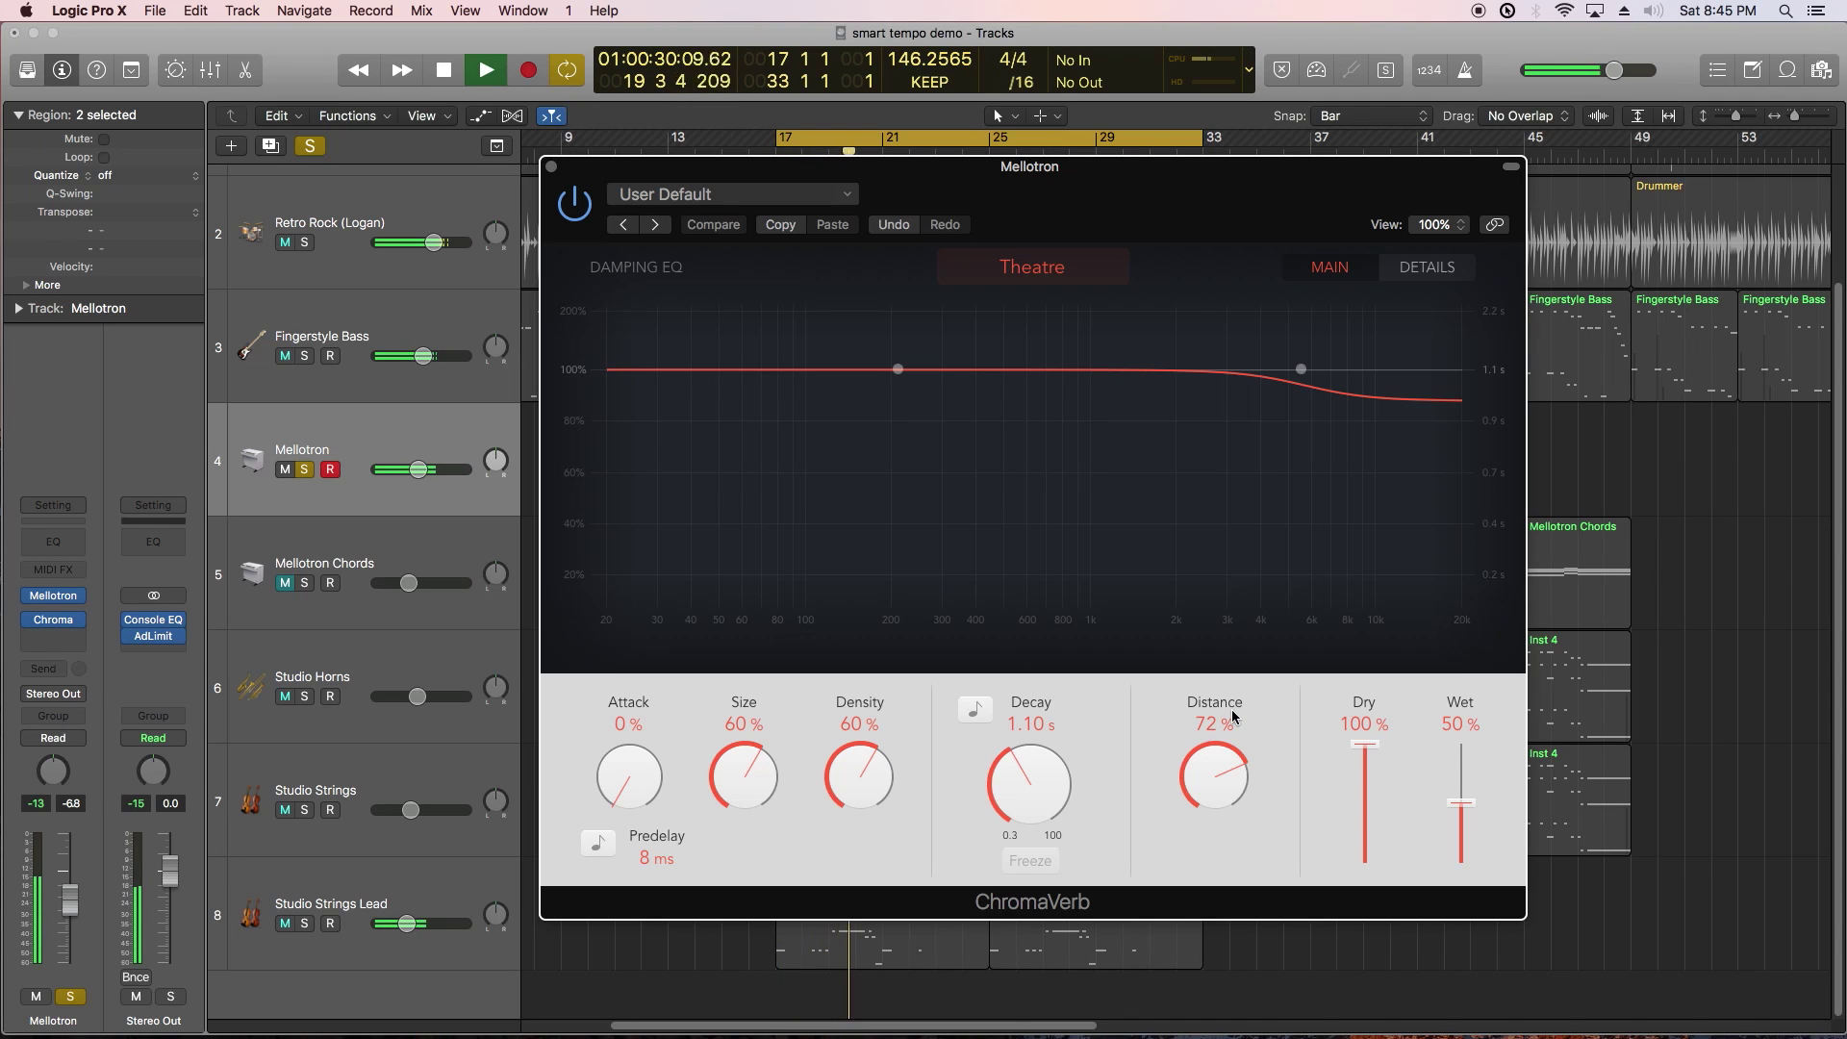
pyautogui.click(1069, 275)
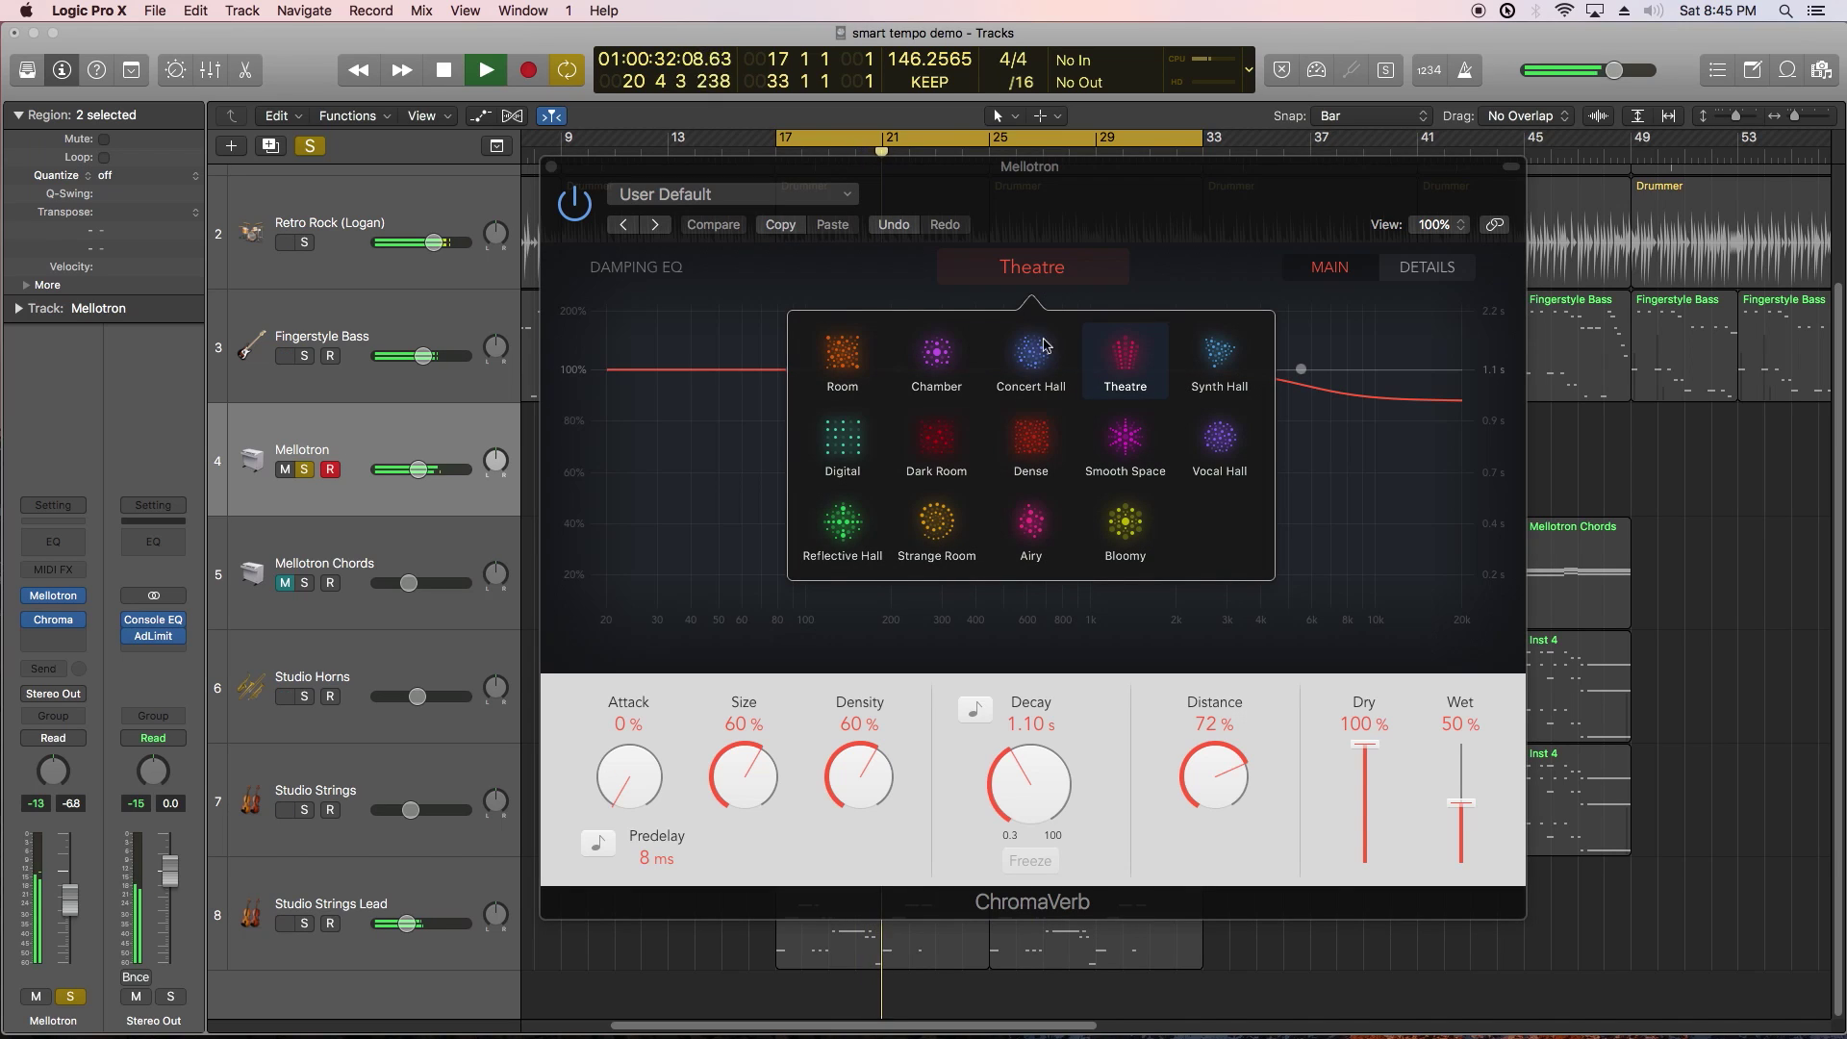
pyautogui.click(844, 358)
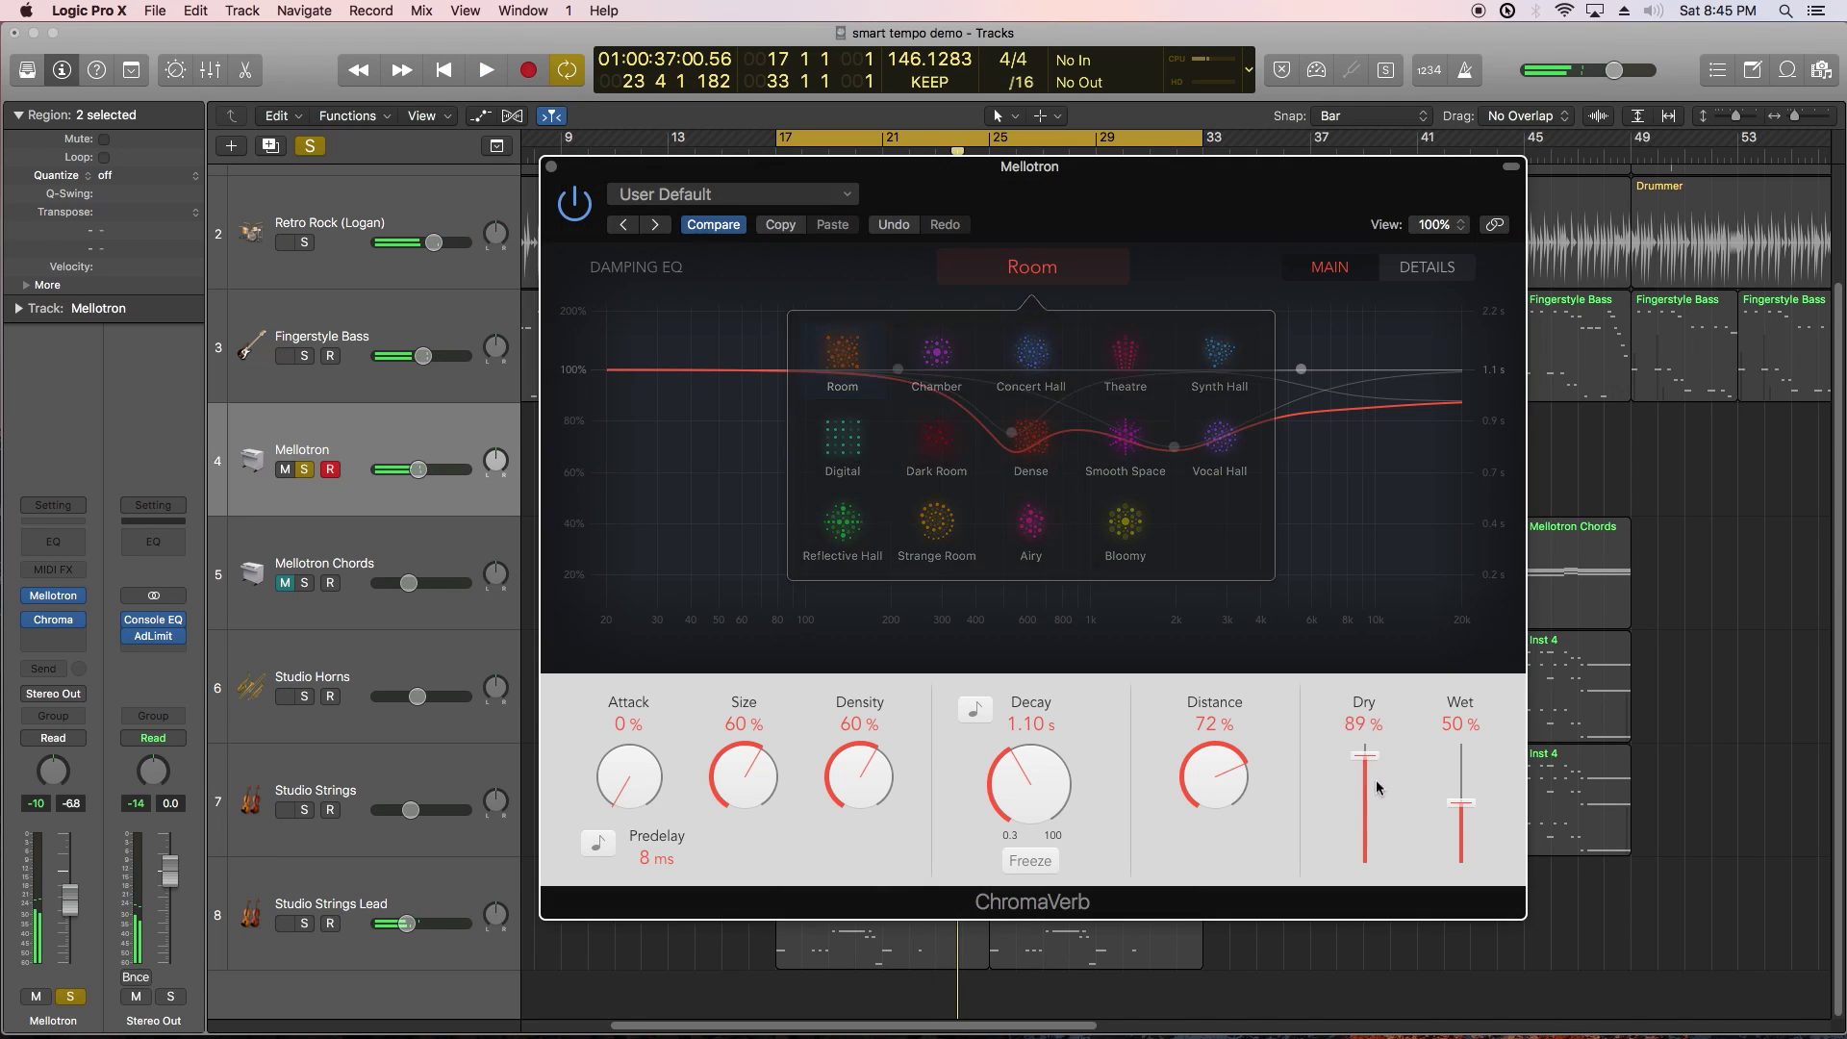
# Step: Turn the ChromaVerb Dry level to 0% and bring up the room types with playback running
pyautogui.moveTo(1372, 748); pyautogui.dragTo(1391, 924)
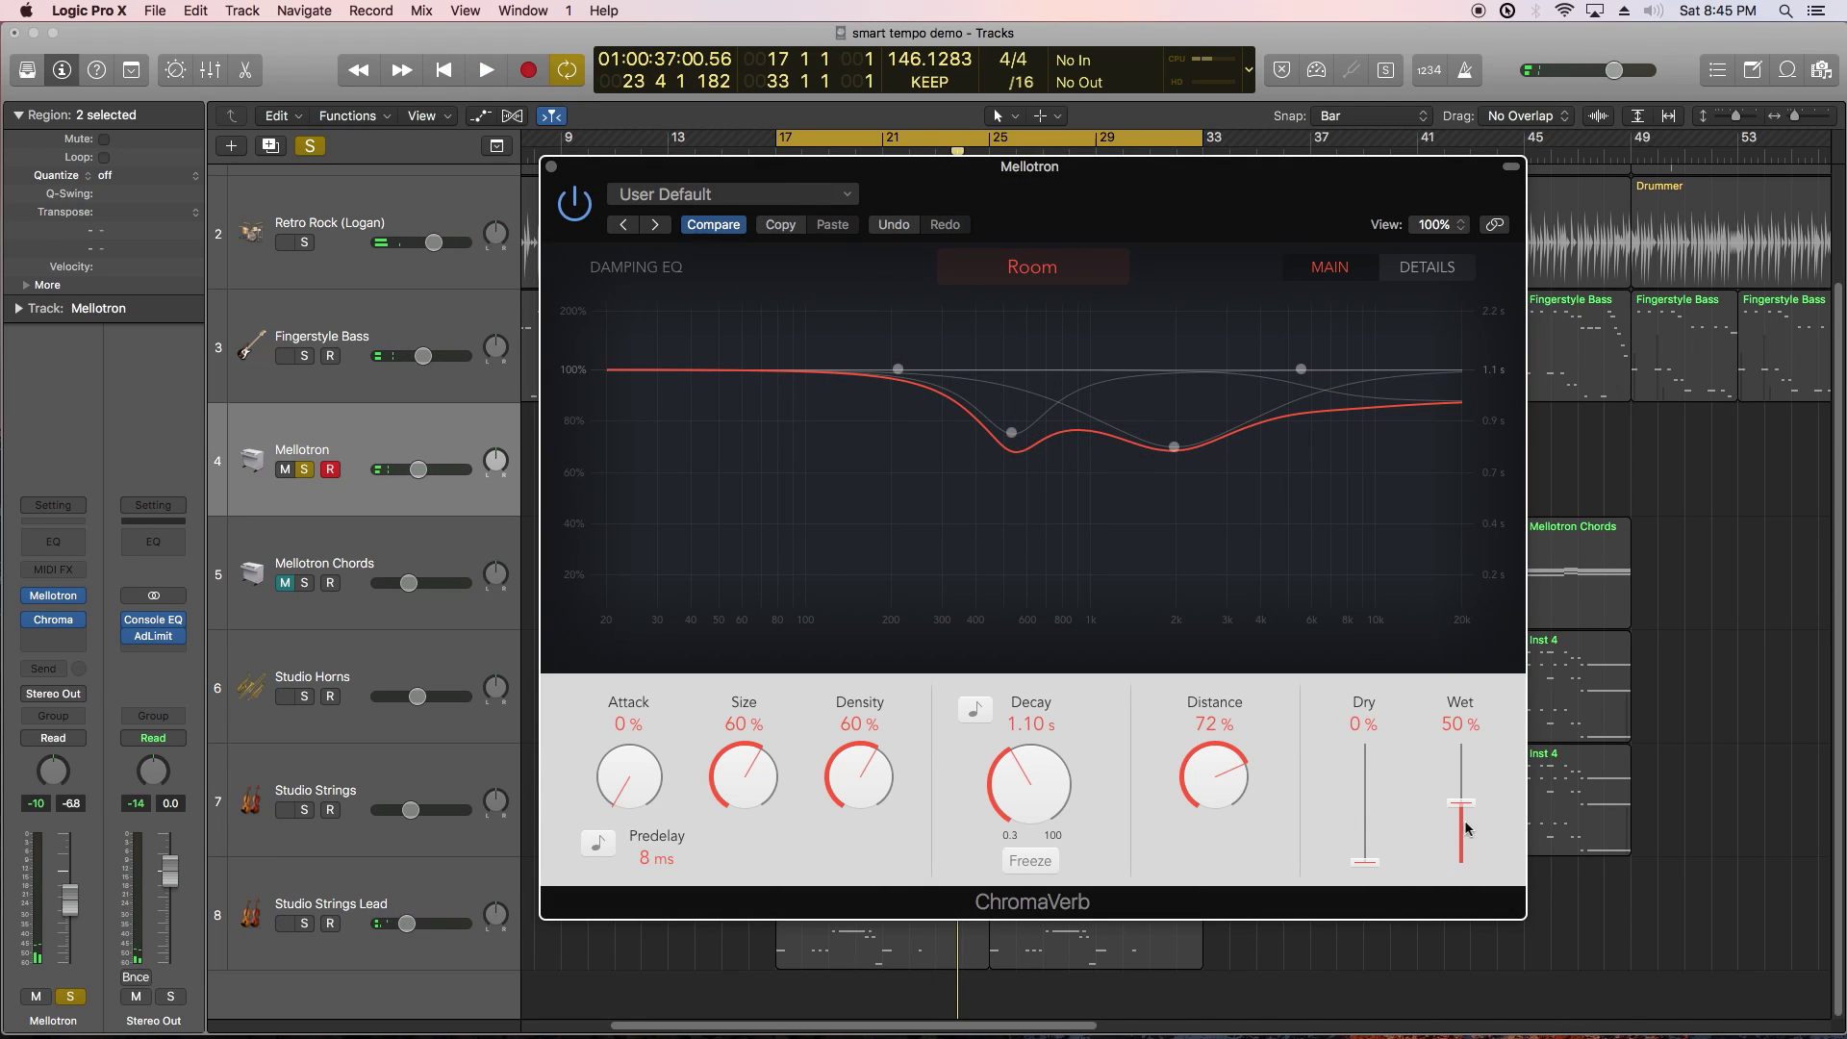
pyautogui.click(1032, 275)
pyautogui.press('space')
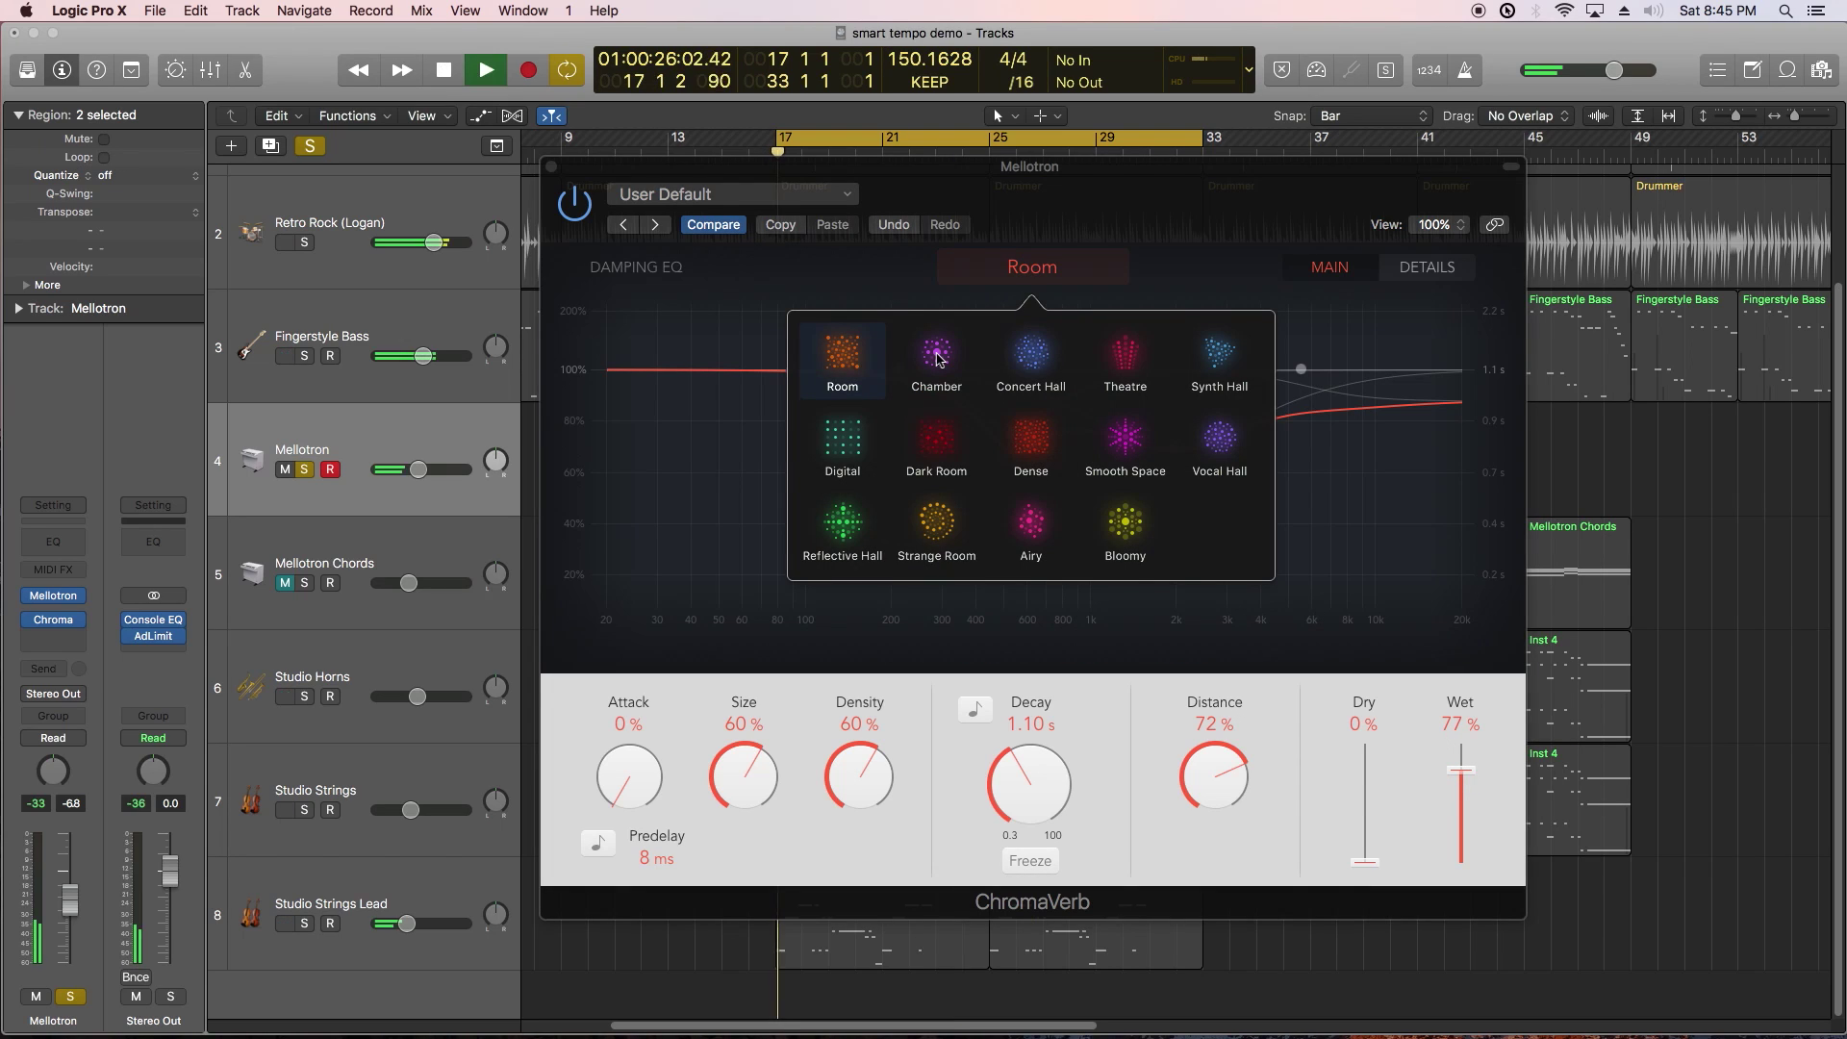
# Step: Audition Chamber, Concert Hall, Airy, Strange Room and Bloomy, settling on Smooth Space
pyautogui.click(938, 358)
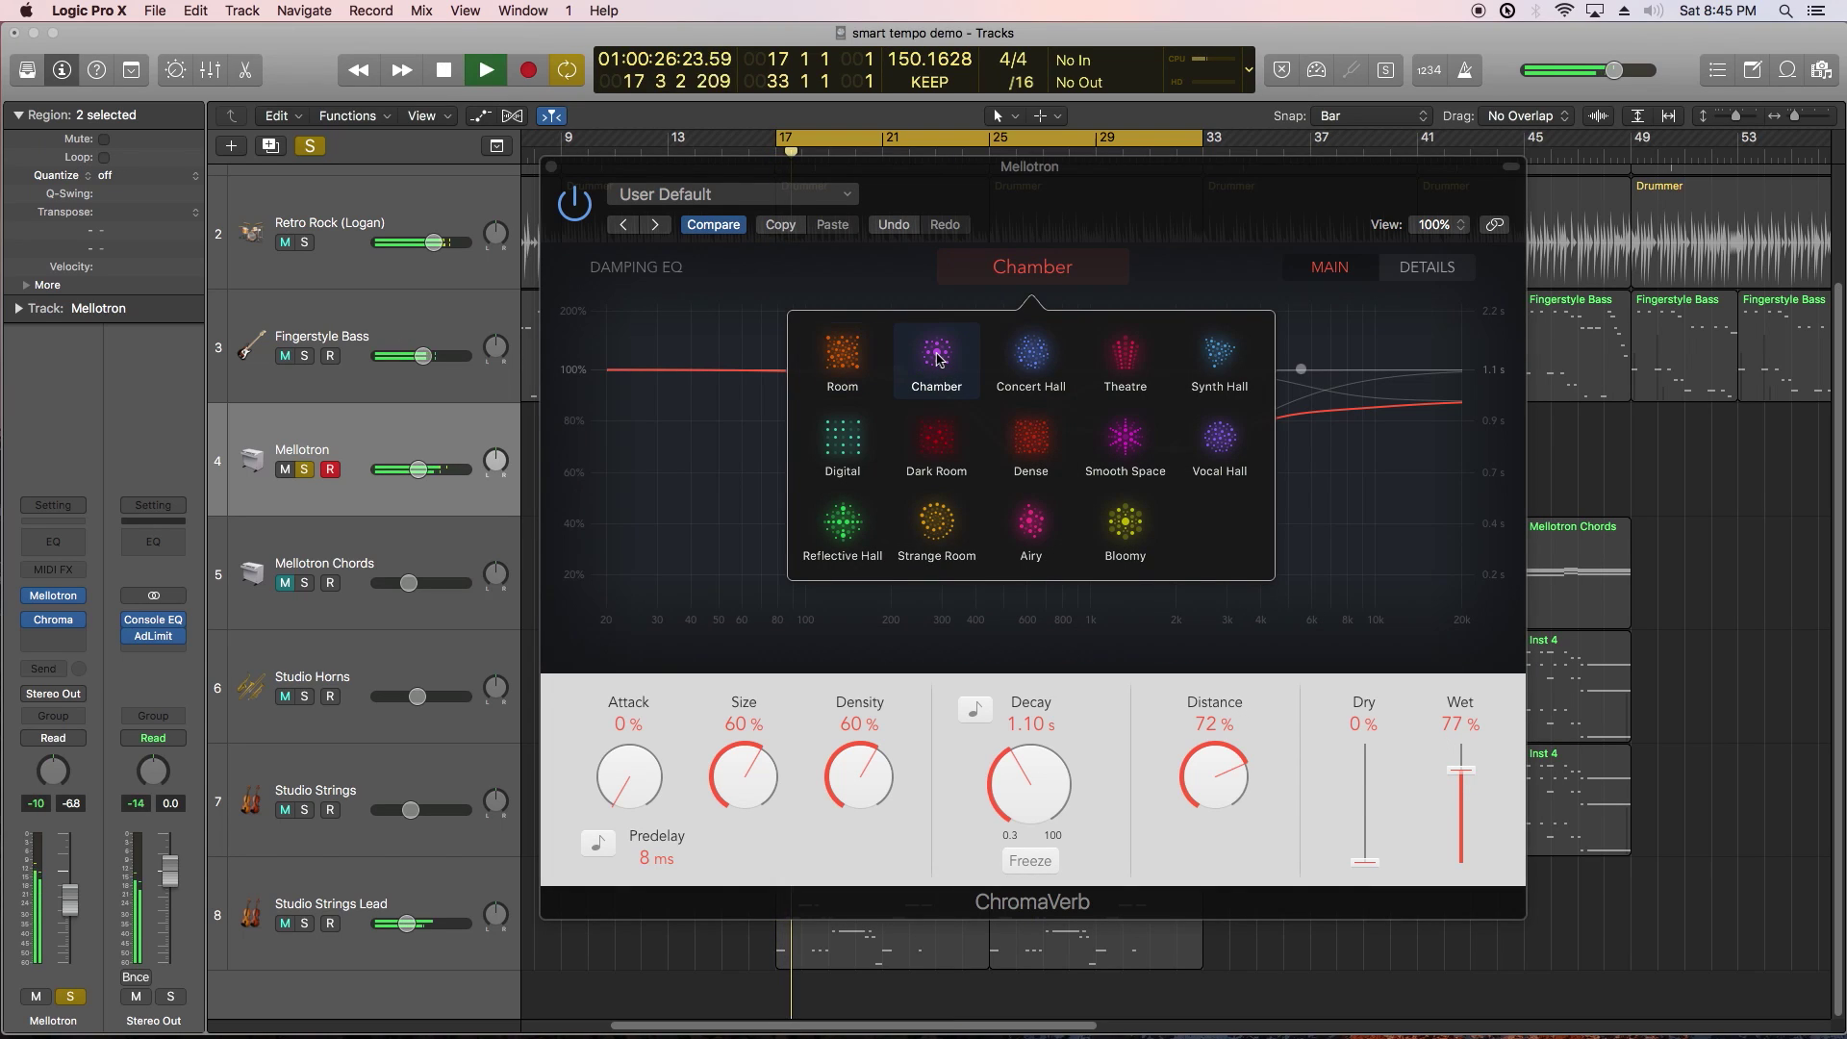
pyautogui.click(1039, 361)
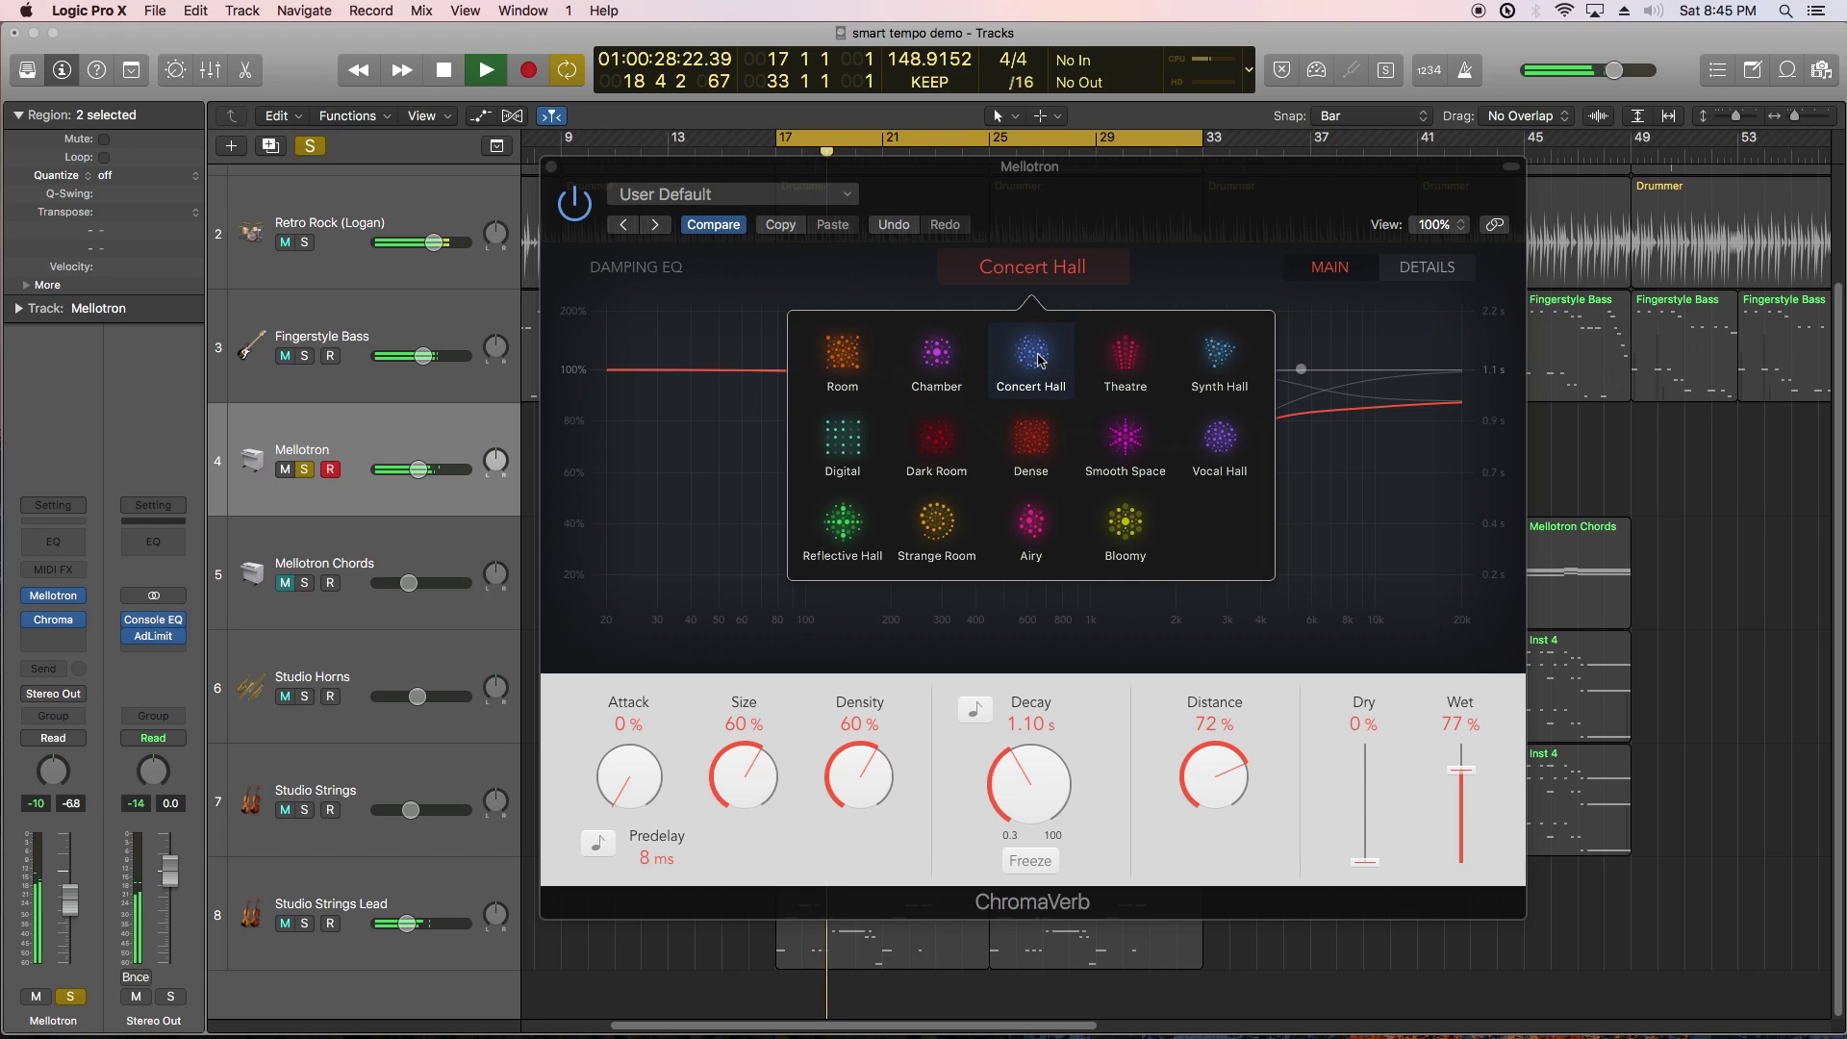
pyautogui.click(1140, 448)
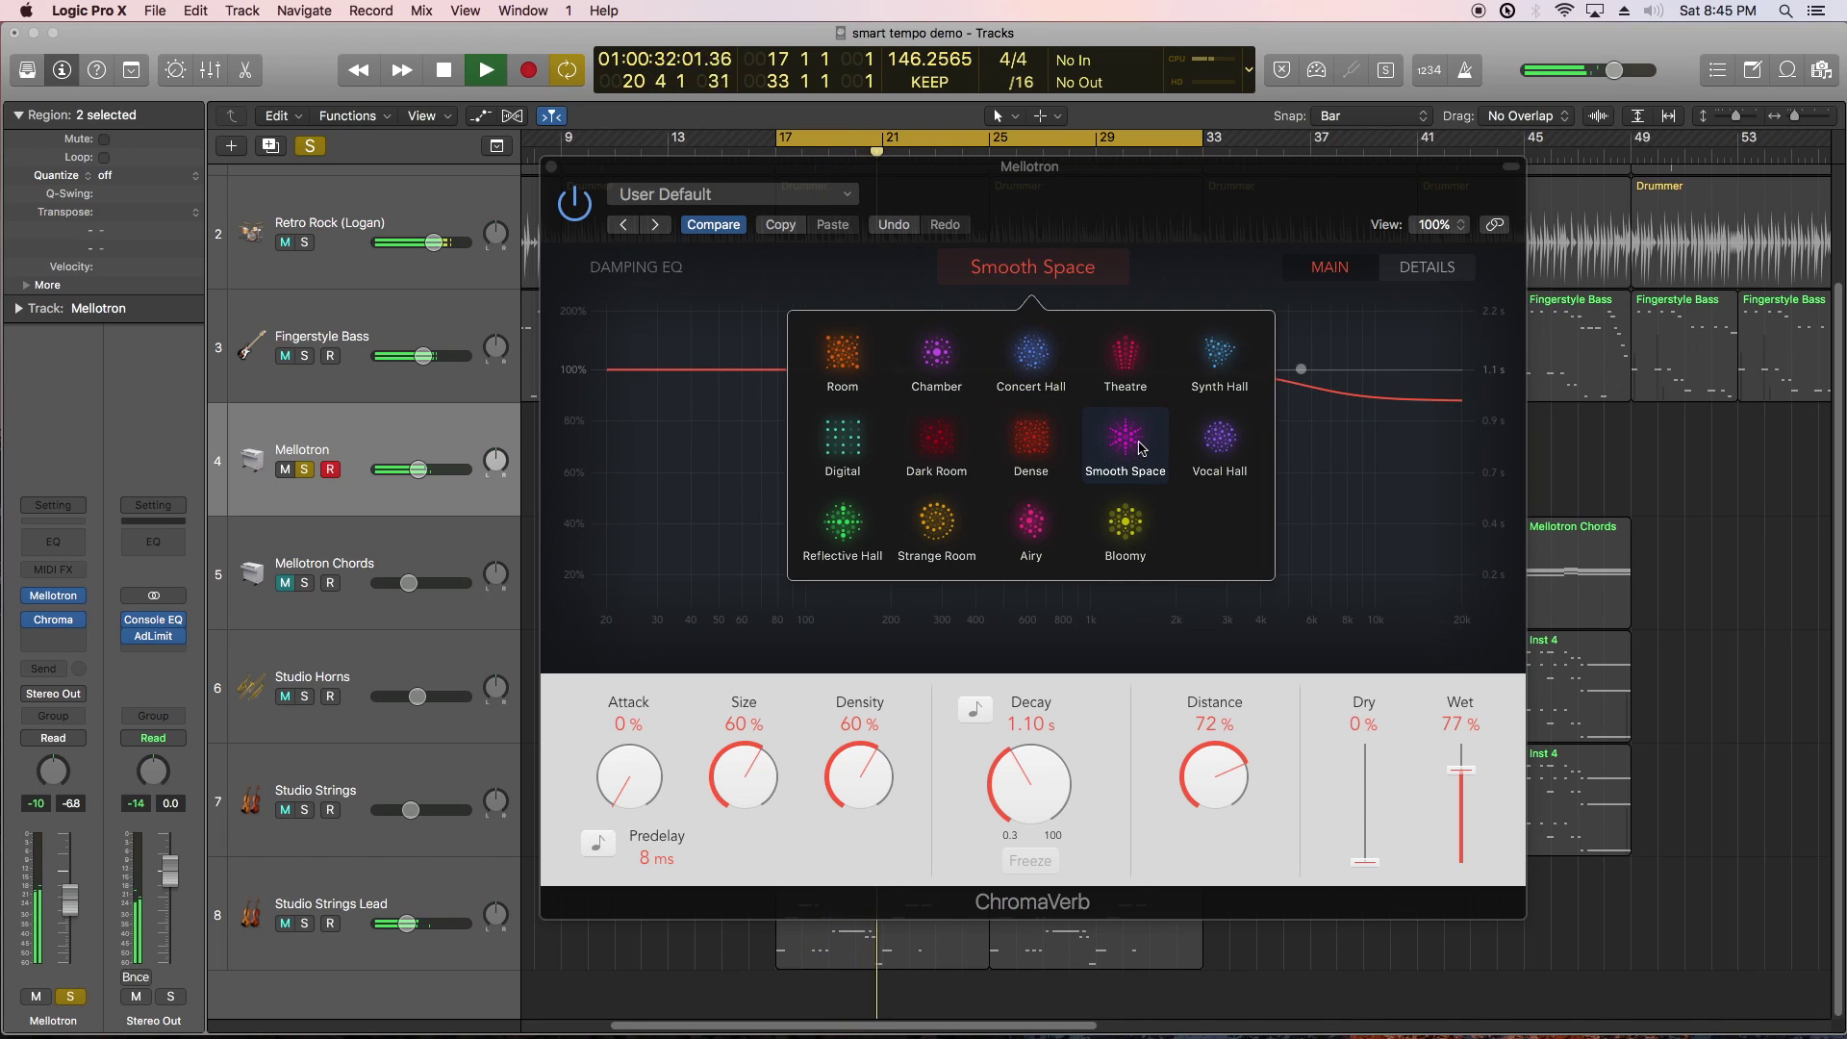
pyautogui.click(1029, 530)
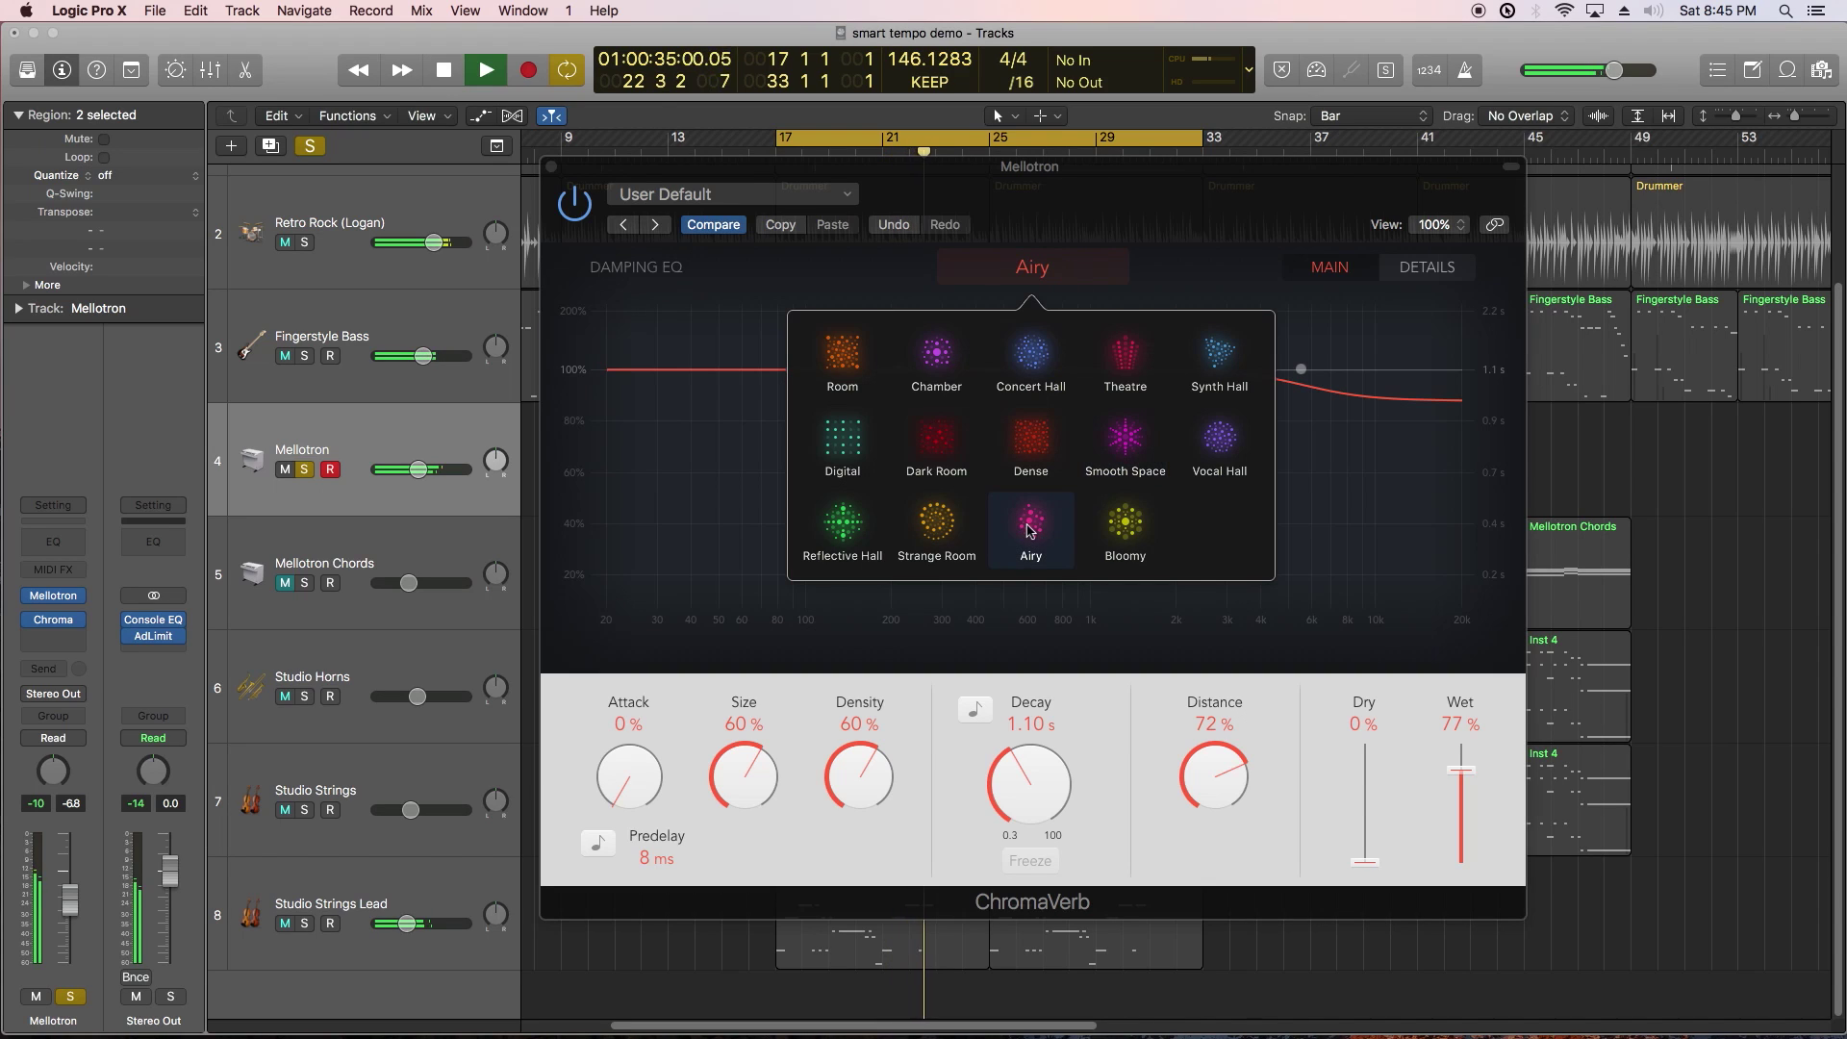
pyautogui.click(951, 536)
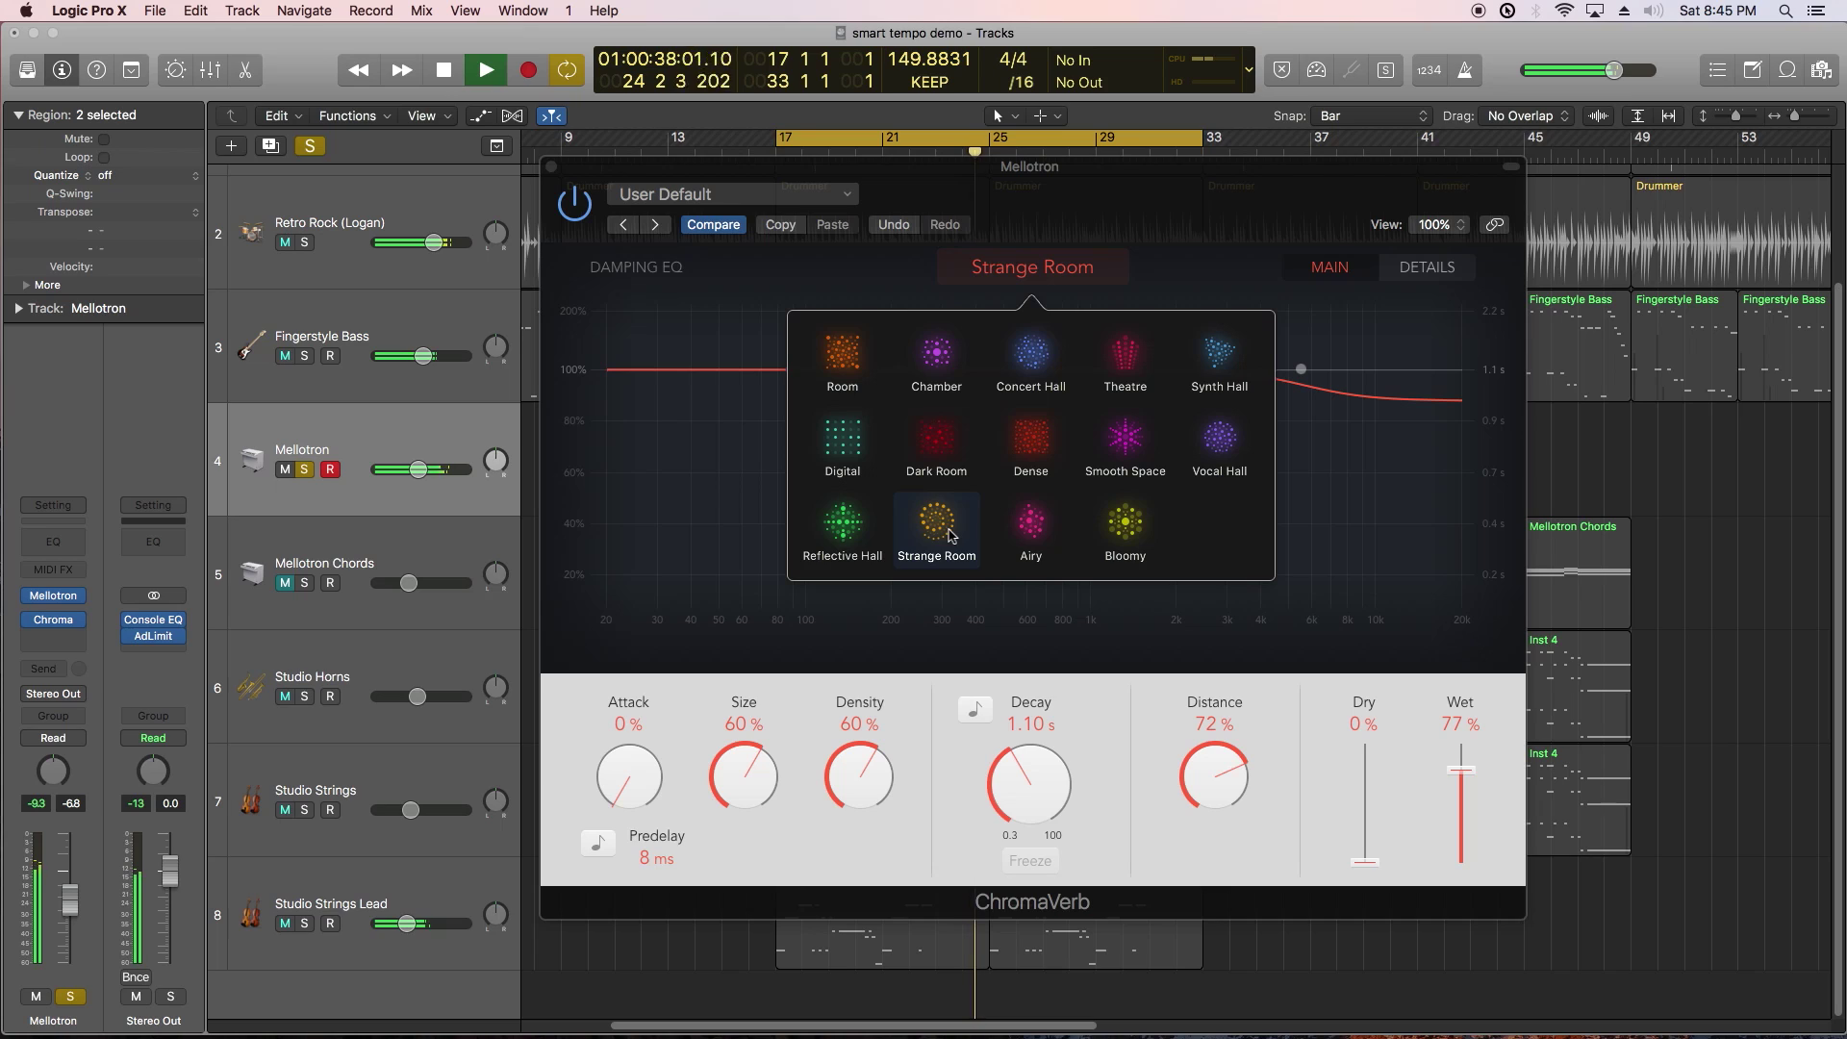
pyautogui.click(1138, 528)
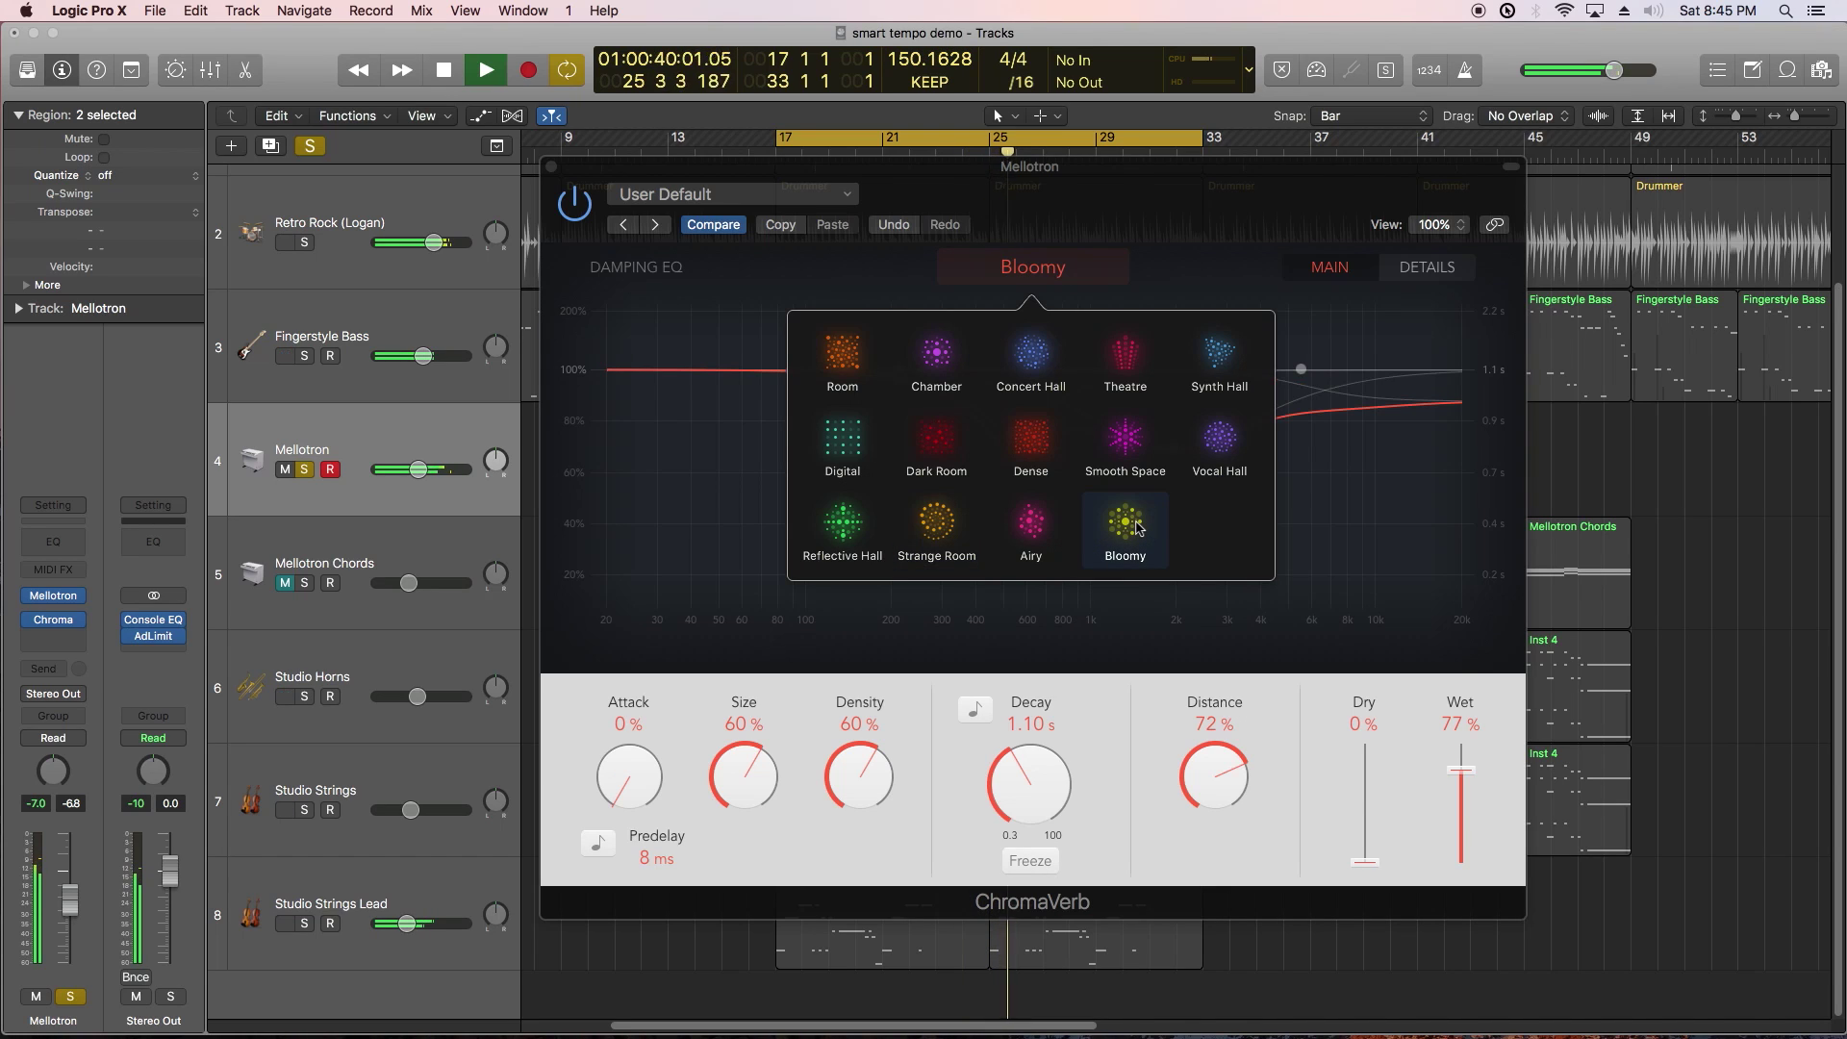
pyautogui.click(1132, 441)
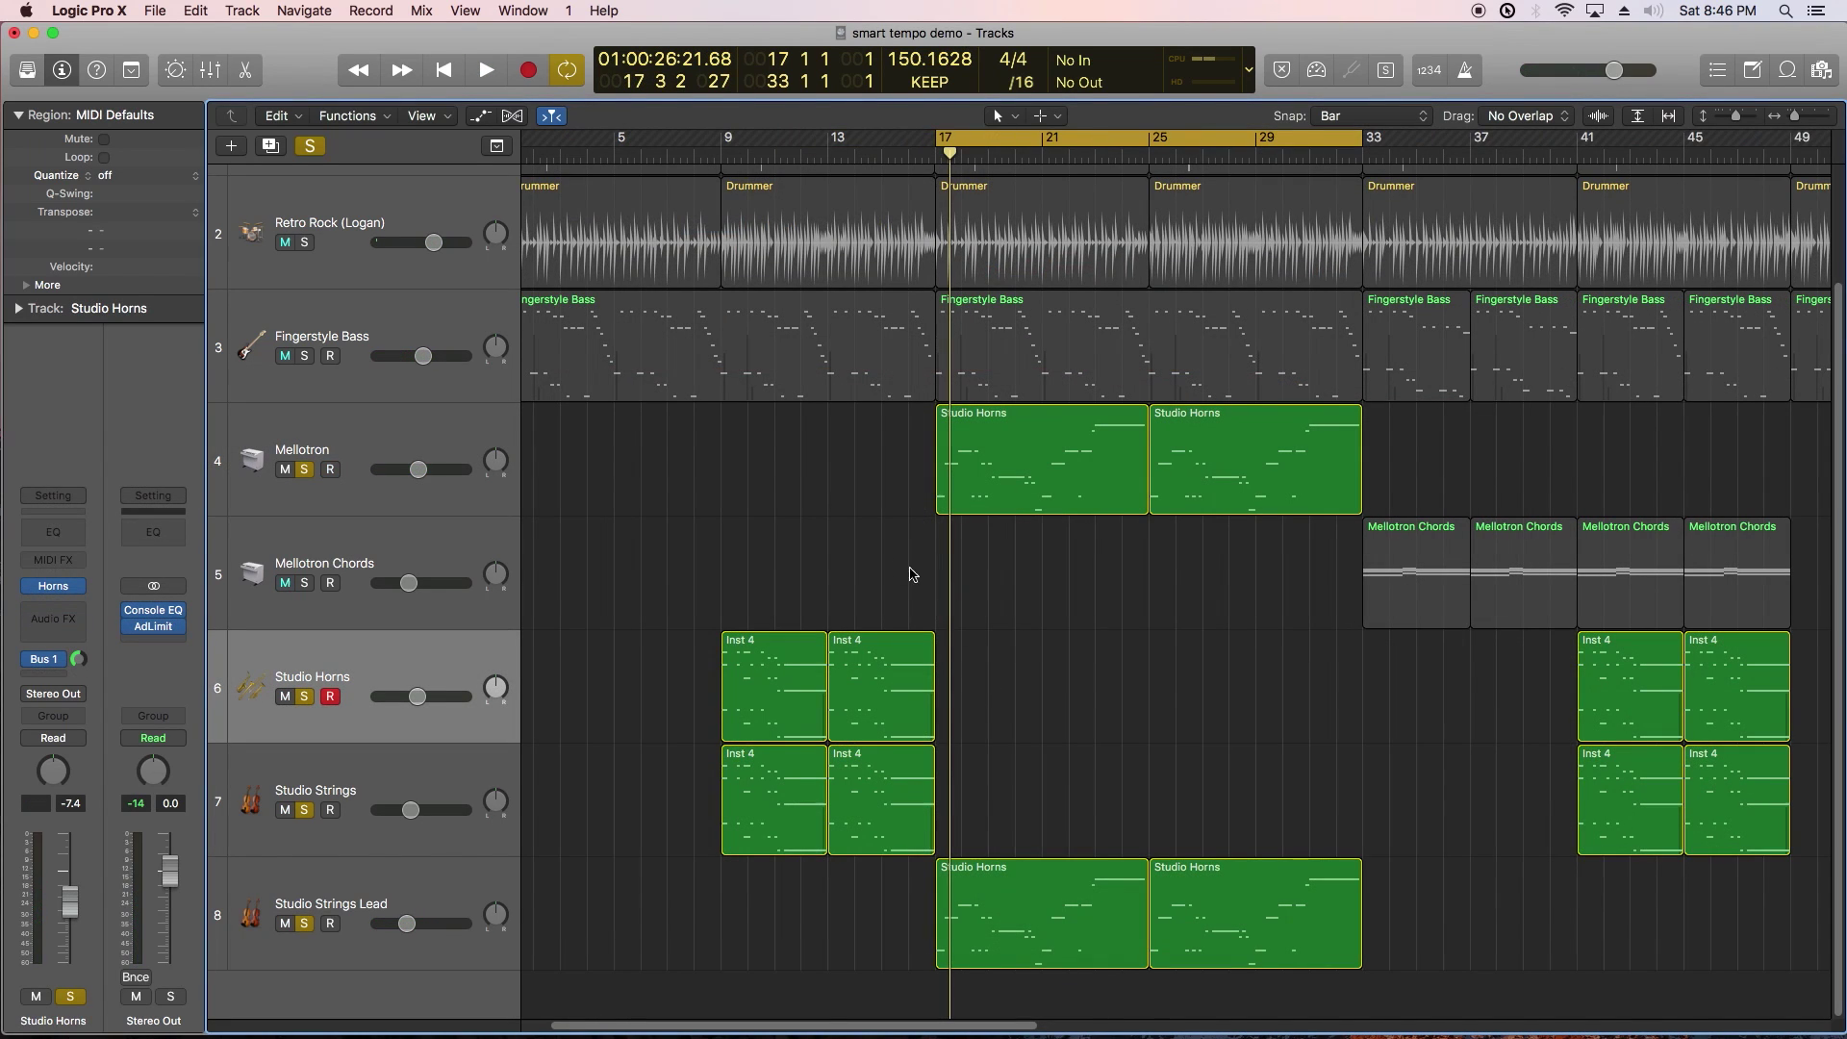
# Step: Cycle bars 9–17 over the four Inst 4 regions, play, and open the Verb bus ChromaVerb in the mixer
pyautogui.moveTo(781, 545); pyautogui.dragTo(882, 781)
pyautogui.press('super+u')
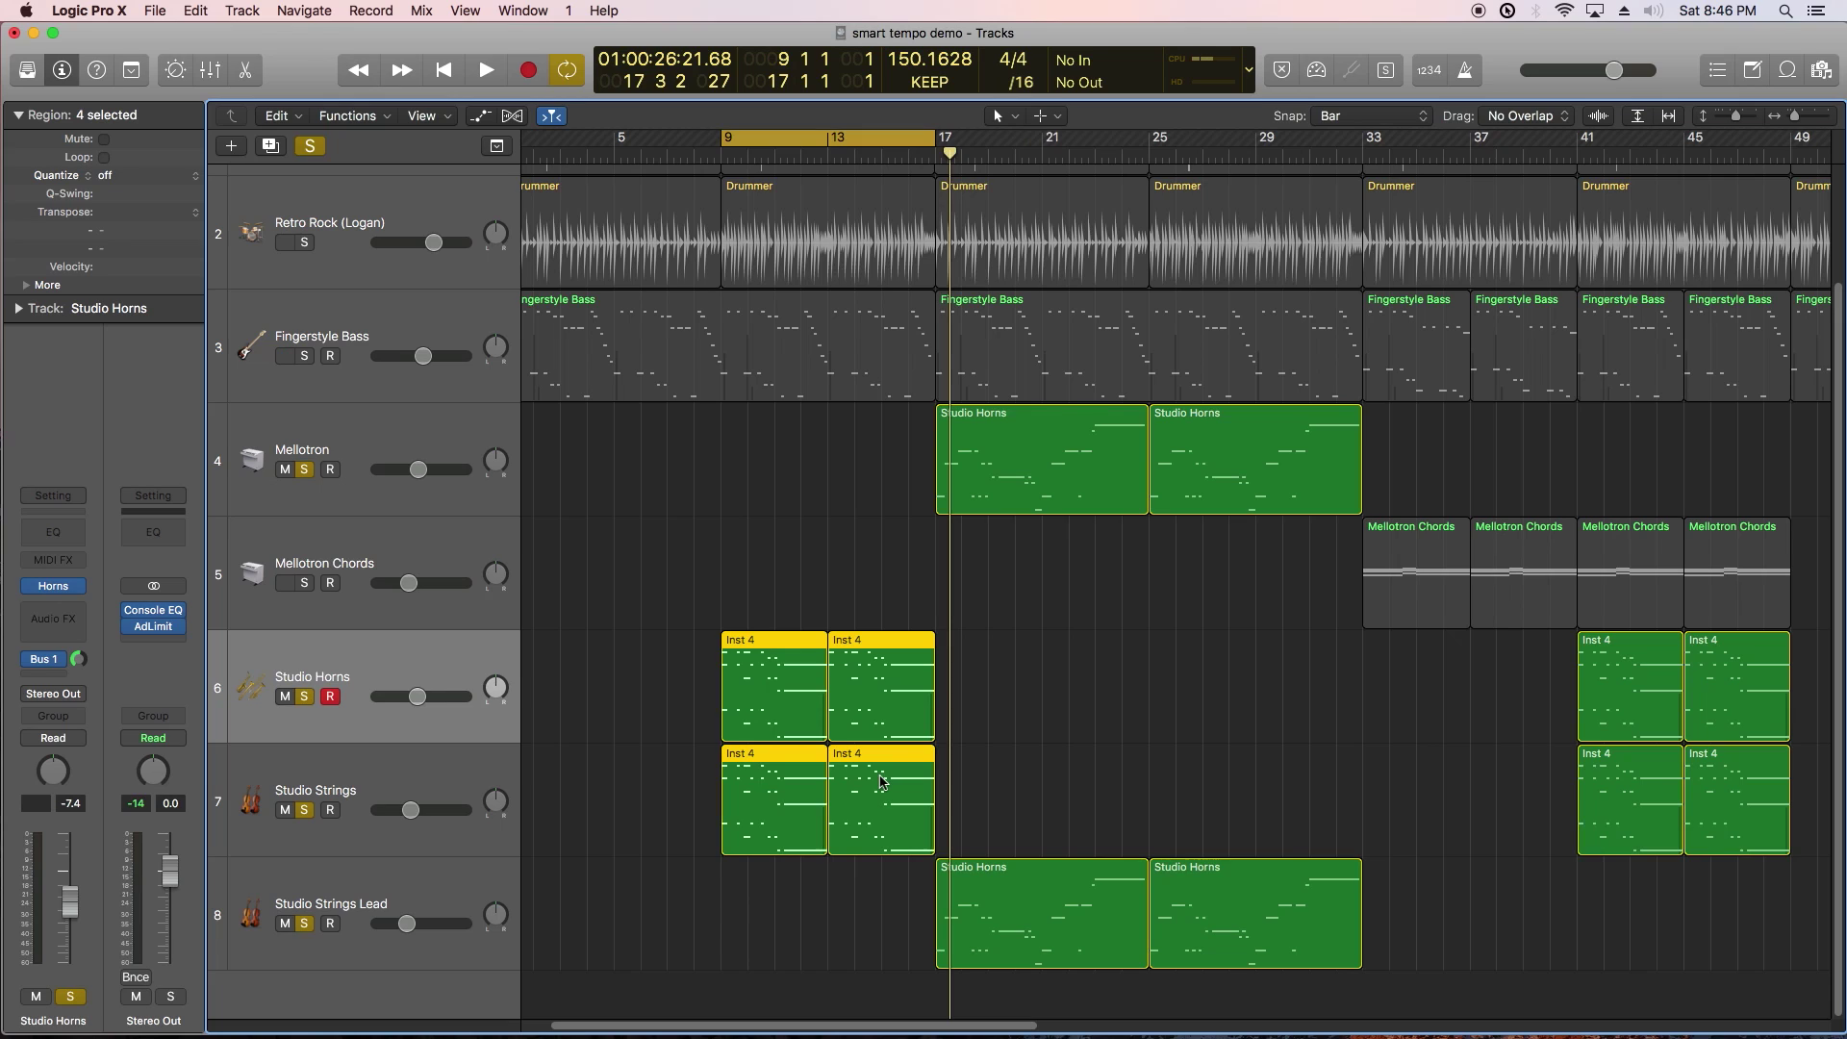
pyautogui.press('space')
pyautogui.press('x')
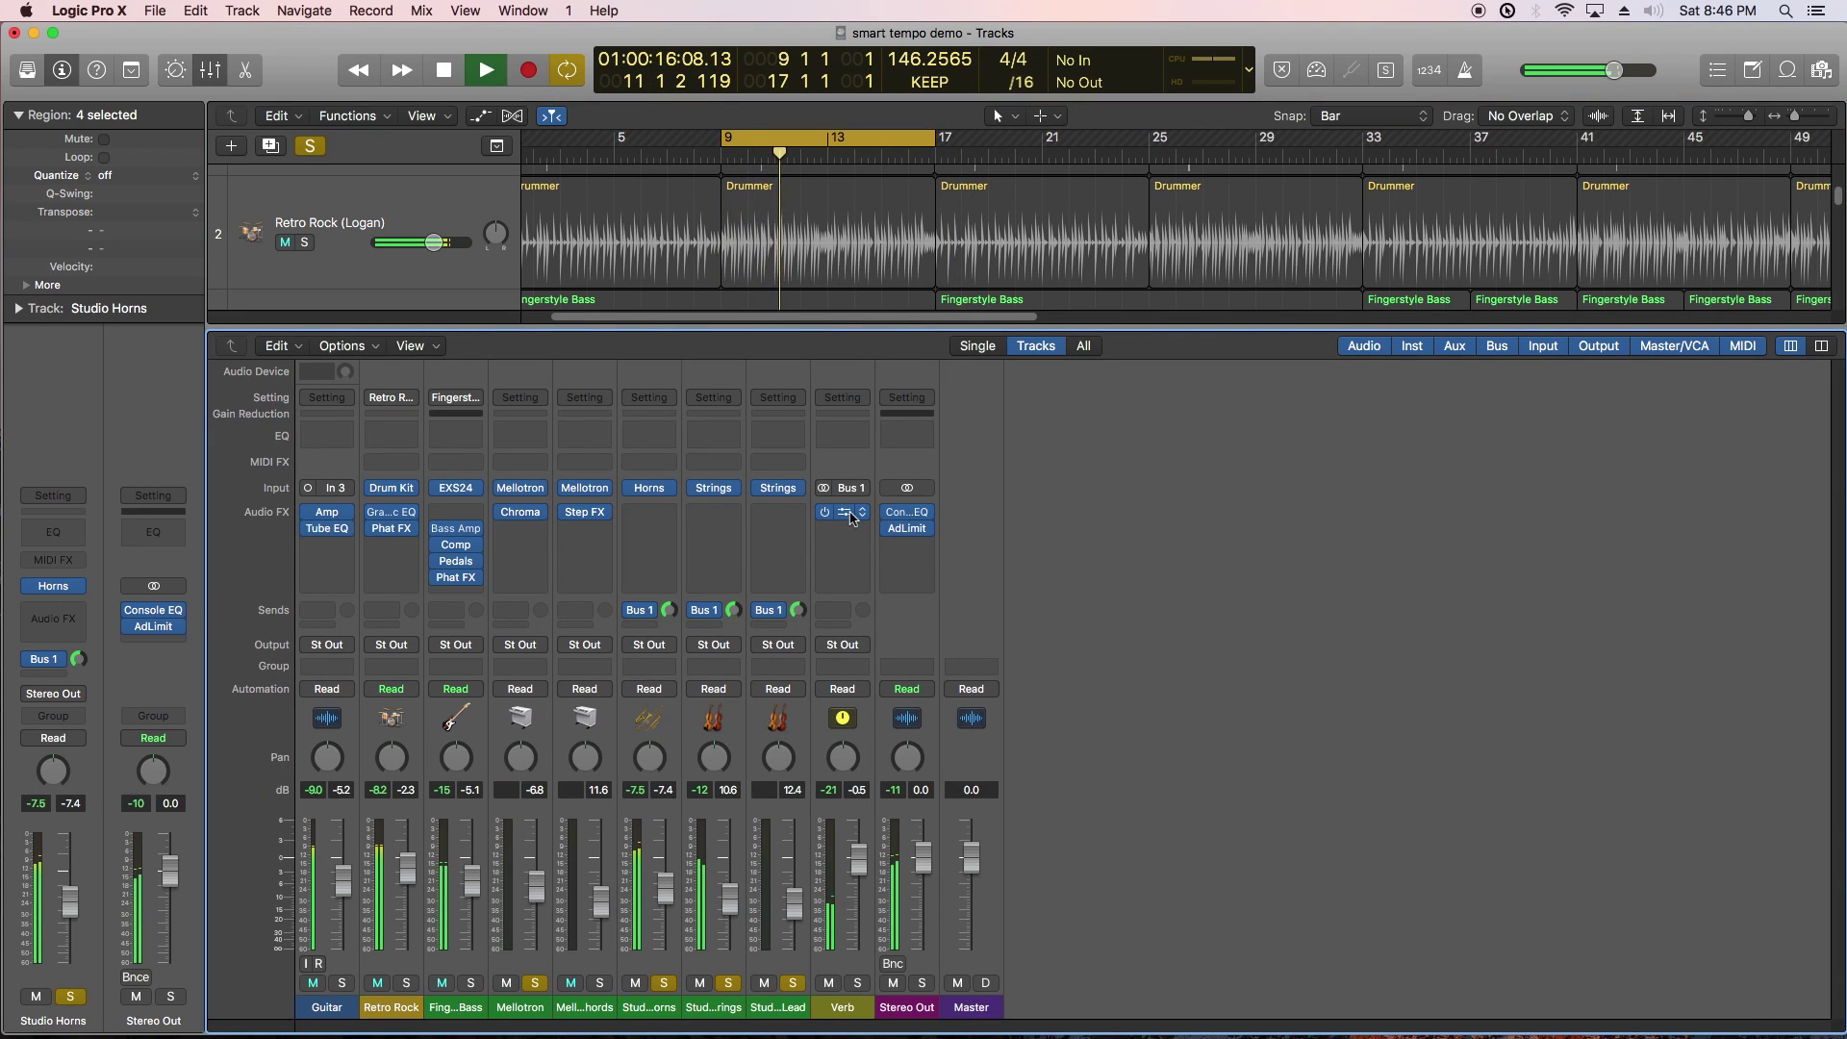
pyautogui.click(850, 519)
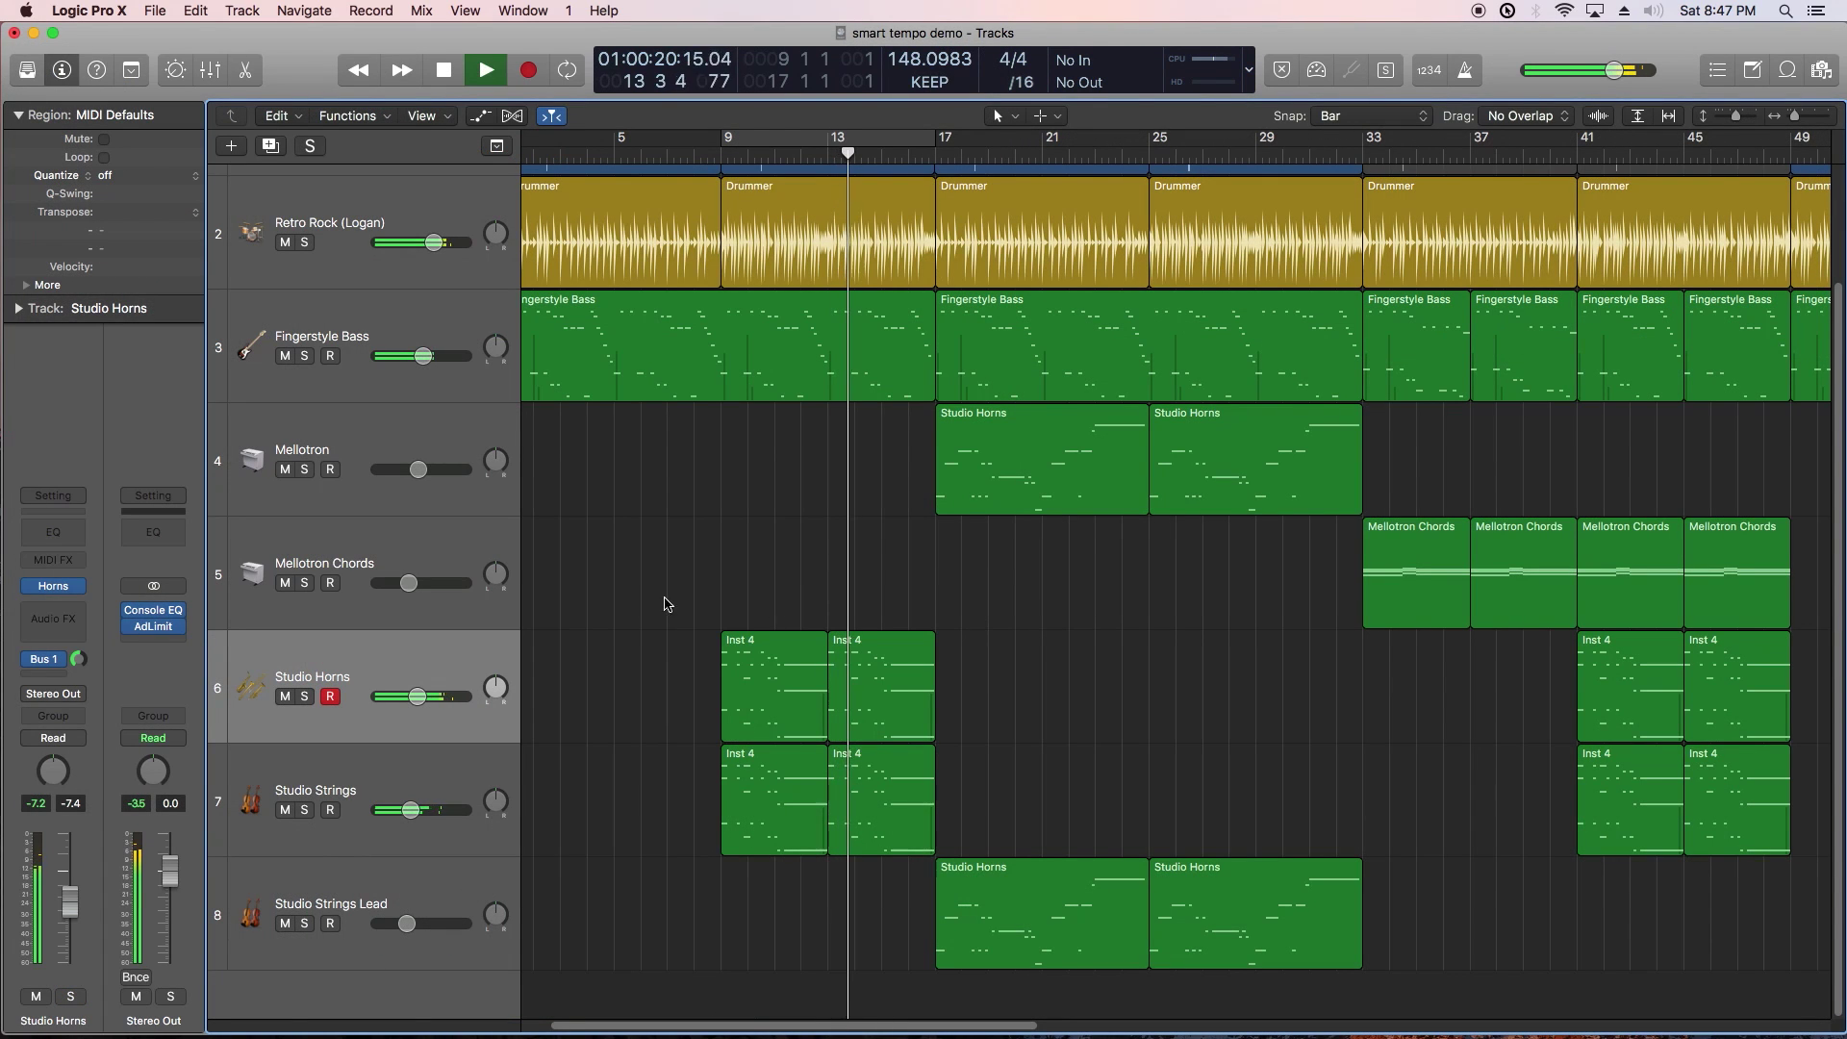
# Step: Disarm recording on Studio Horns and lower the Guitar track's volume slightly
pyautogui.click(336, 694)
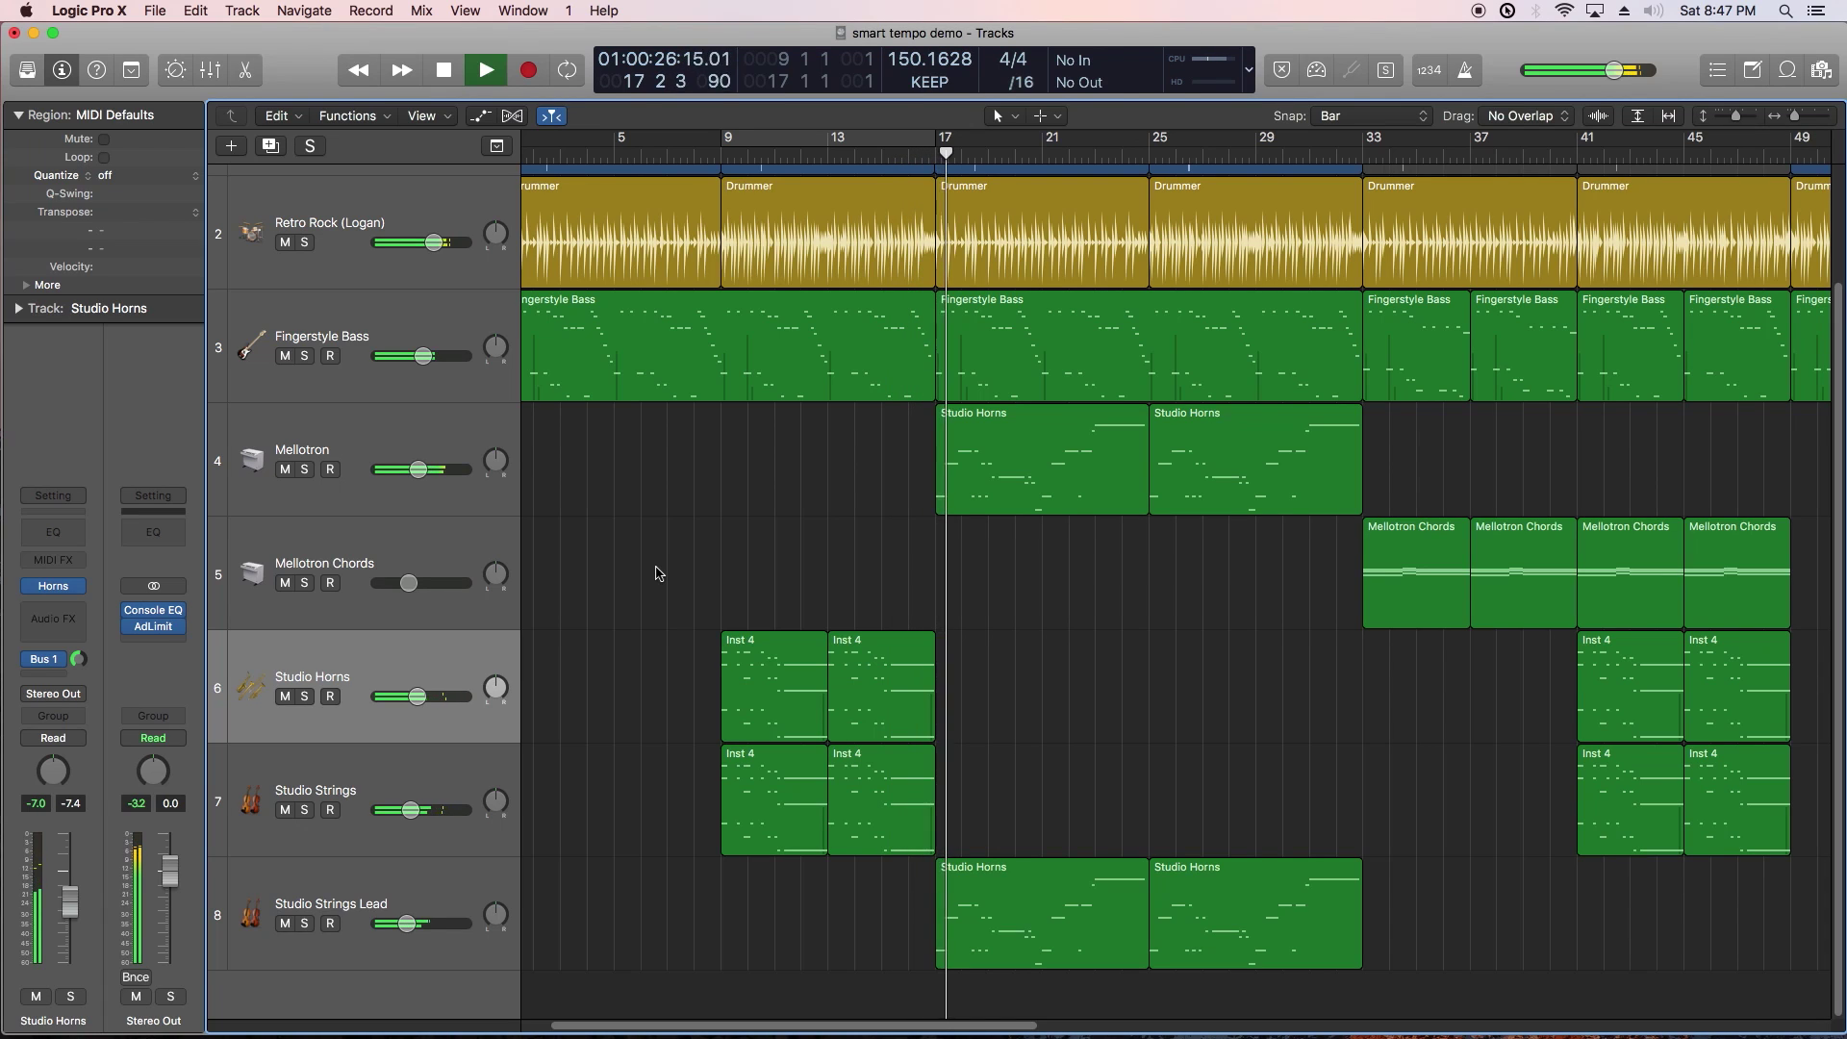
pyautogui.scroll(3, 751, 654)
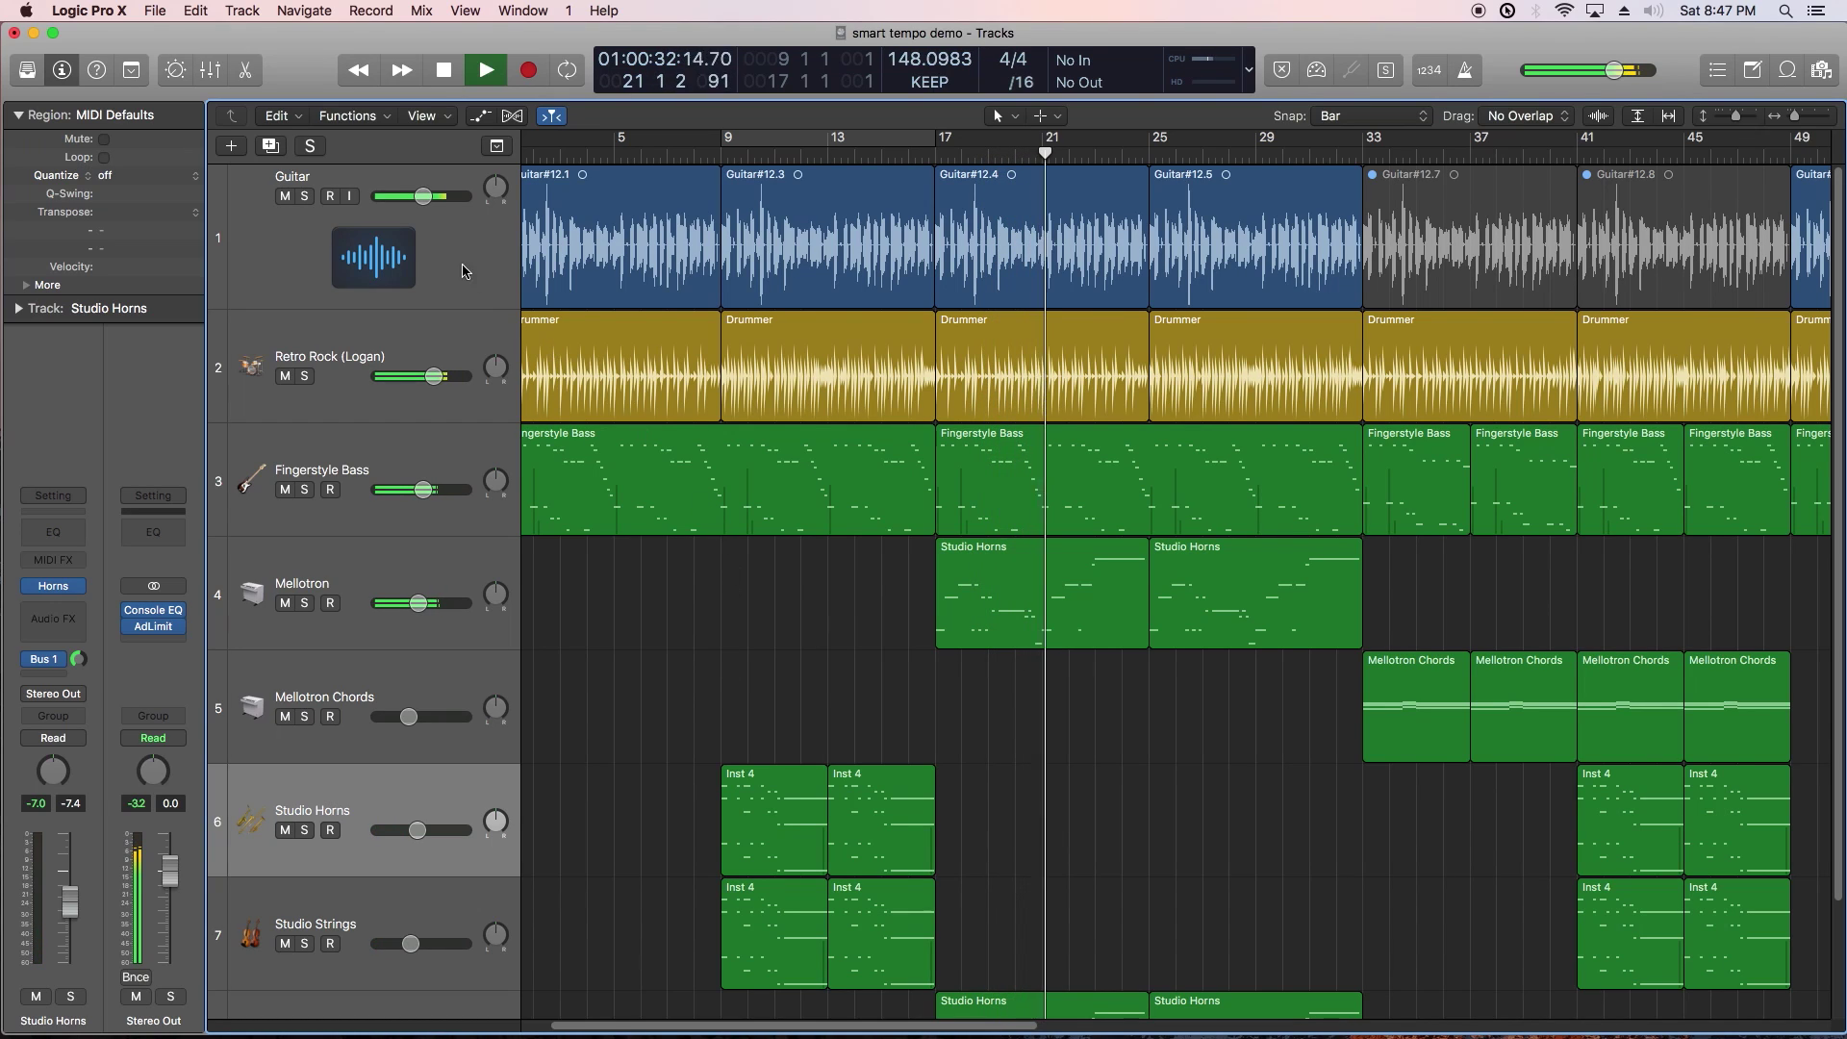
pyautogui.moveTo(428, 199); pyautogui.dragTo(421, 199)
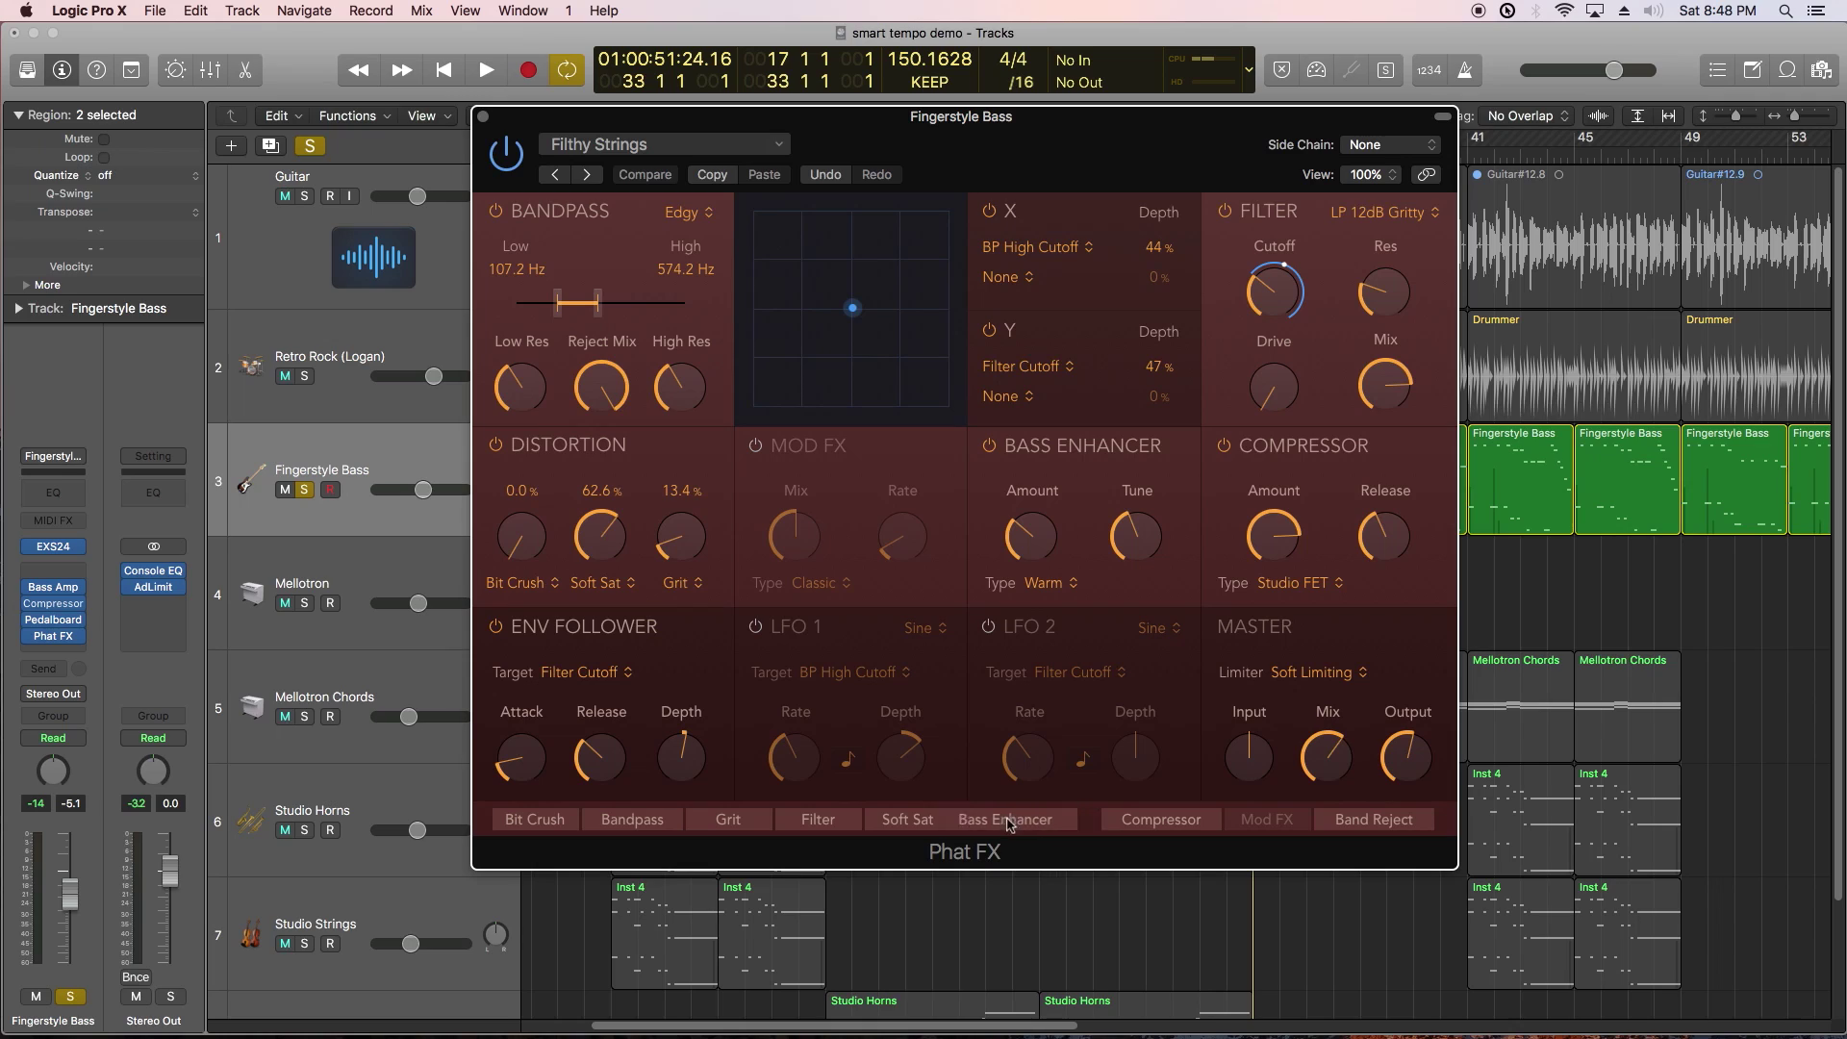
# Step: Move Bass Enhancer earlier and Grit later in Phat FX, then play and switch Phat FX back on
pyautogui.moveTo(1007, 824)
pyautogui.mouseDown()
pyautogui.moveTo(931, 824)
pyautogui.moveTo(1026, 824)
pyautogui.mouseUp()
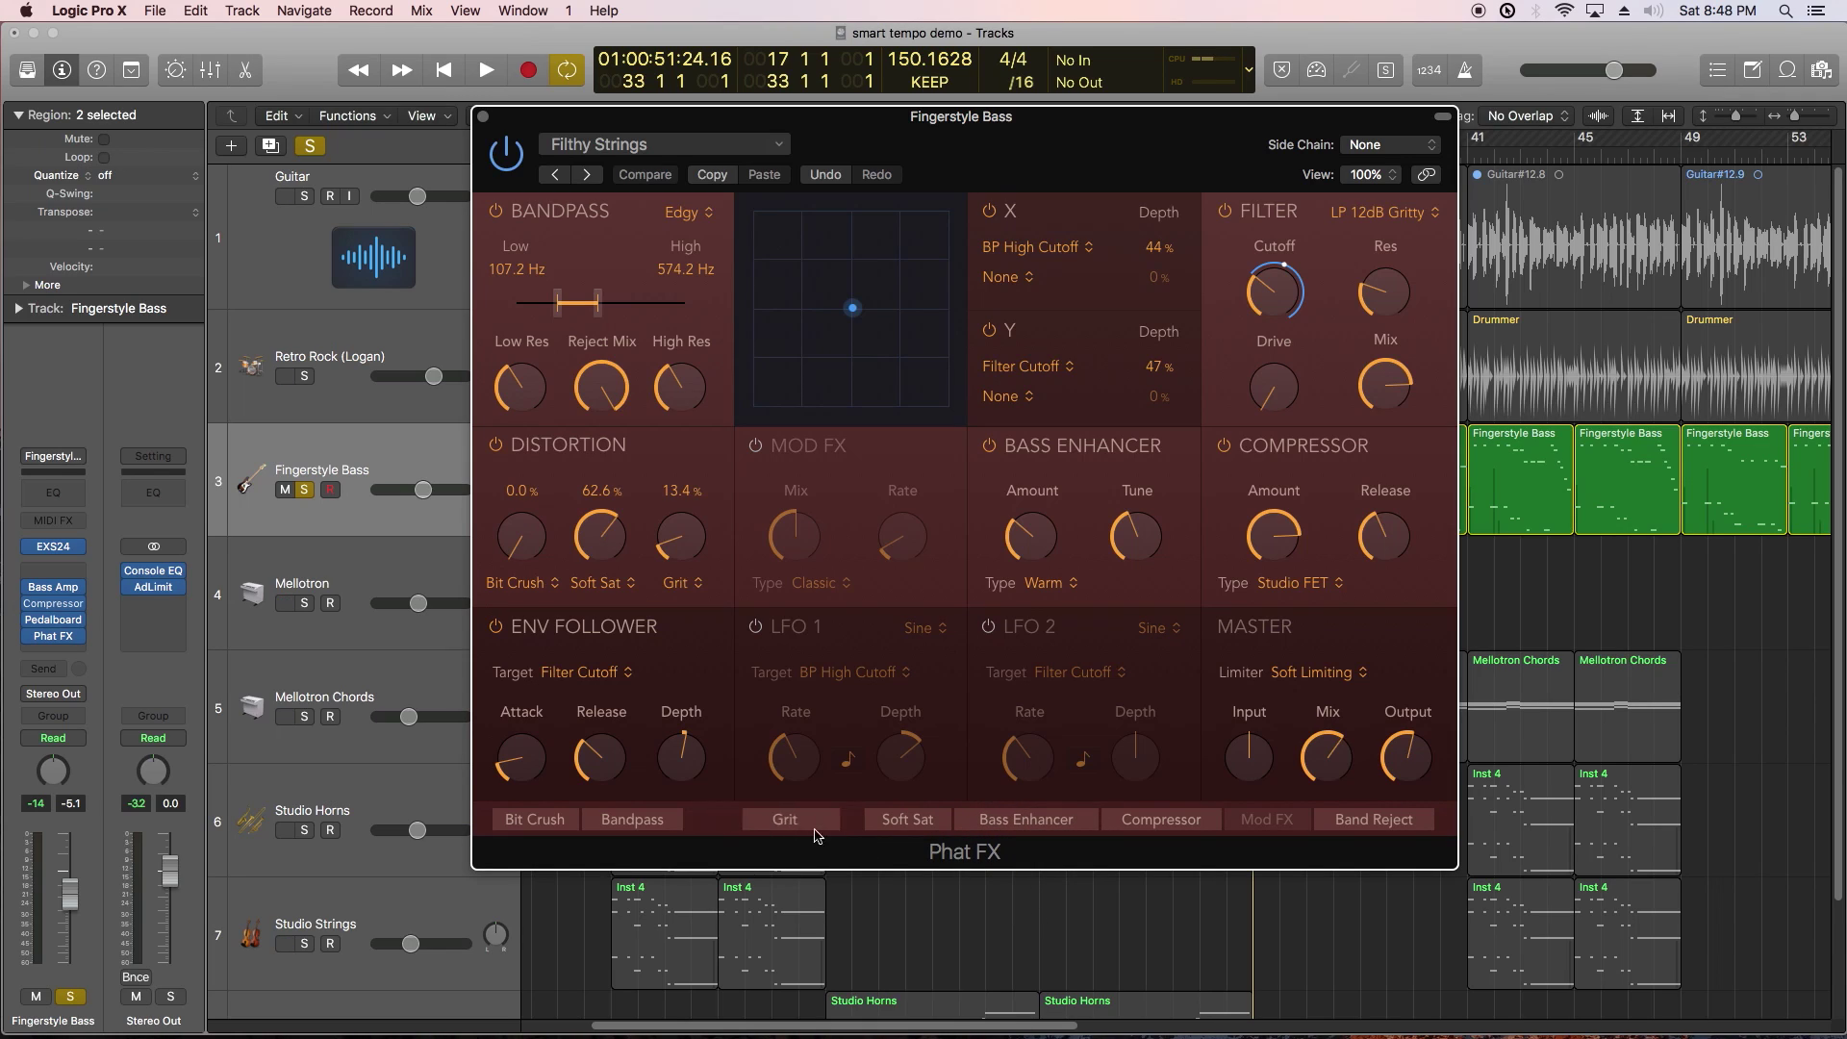
pyautogui.moveTo(814, 835); pyautogui.dragTo(739, 863)
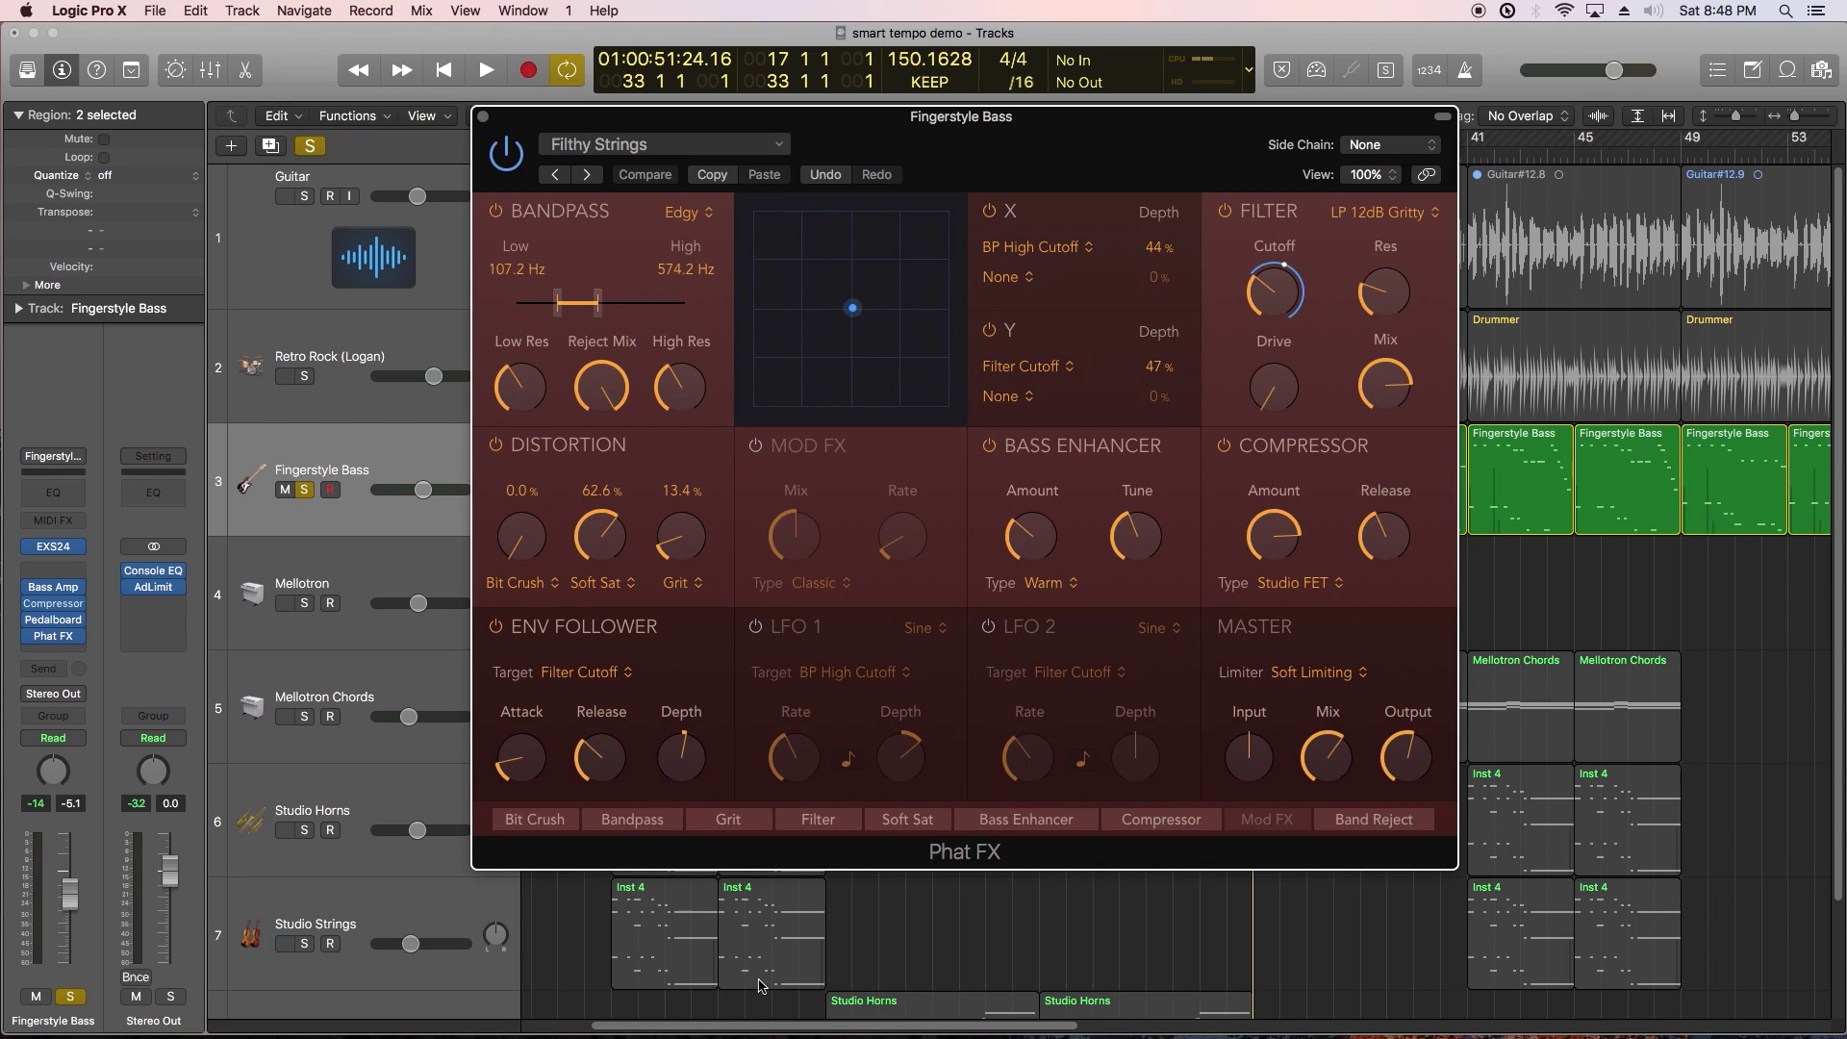
pyautogui.press('space')
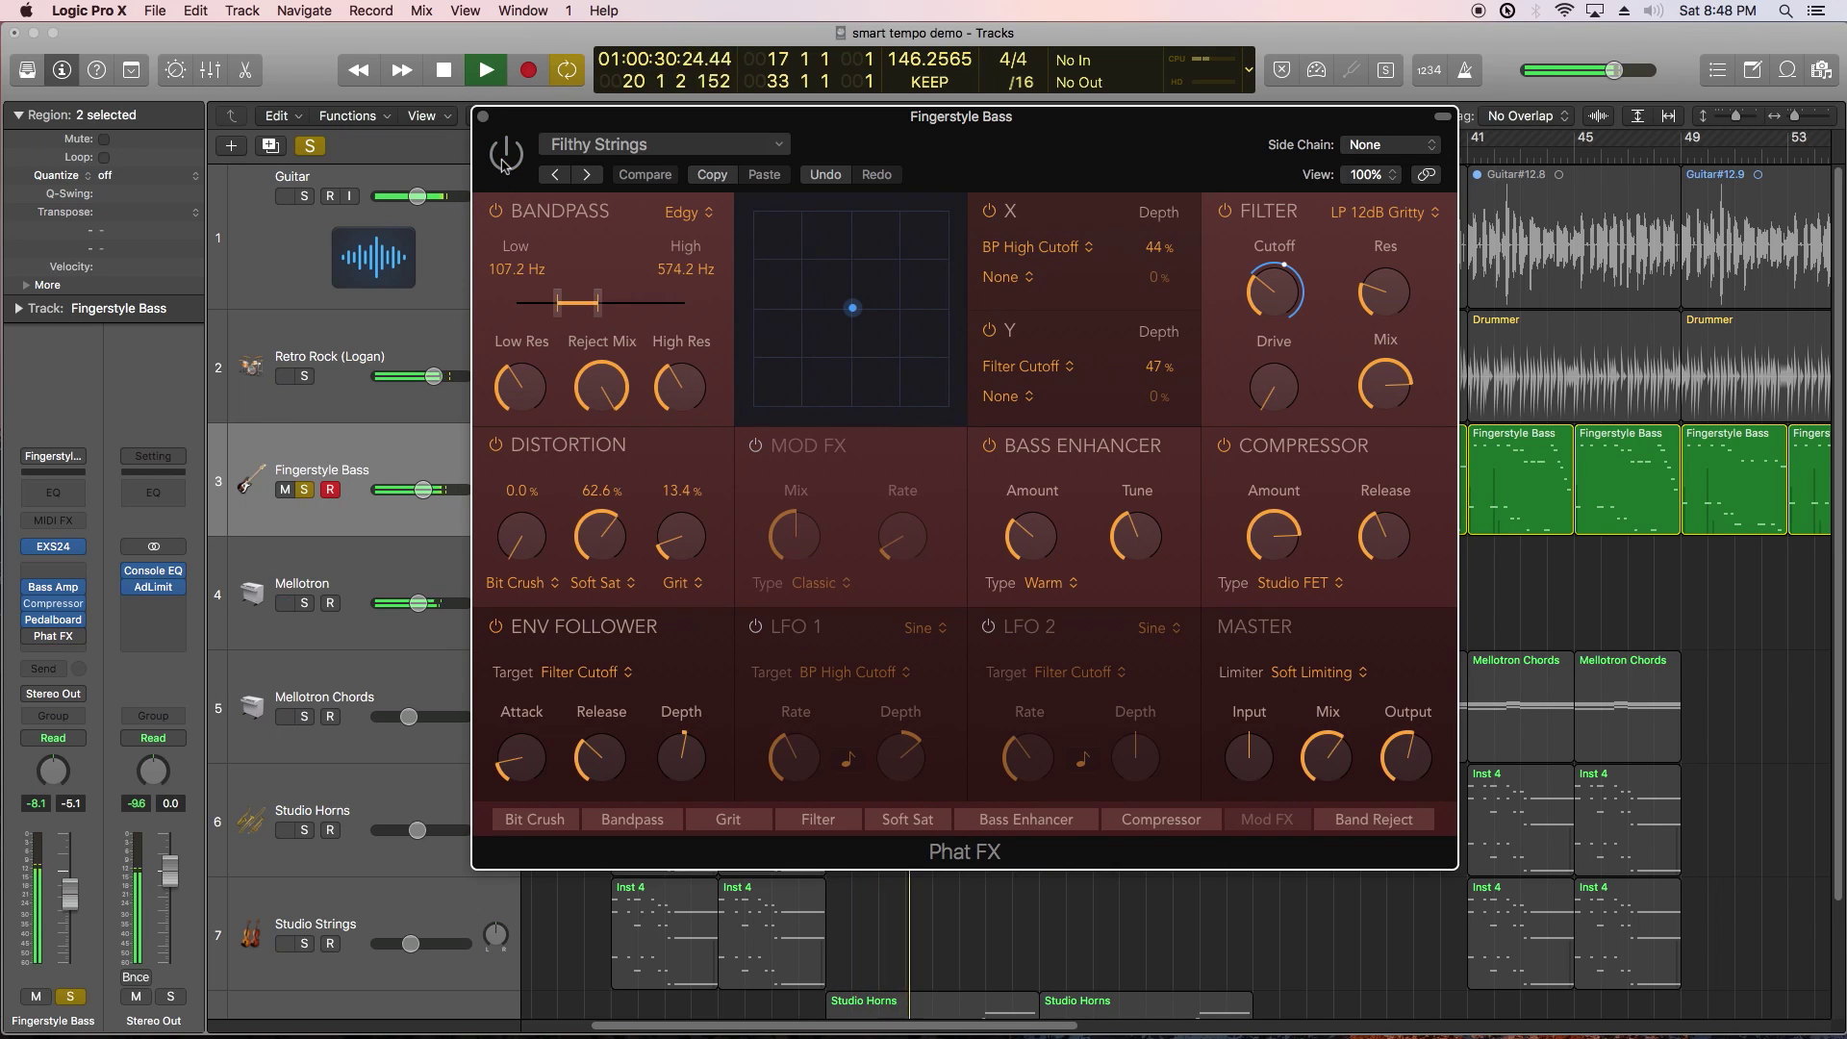
pyautogui.click(503, 159)
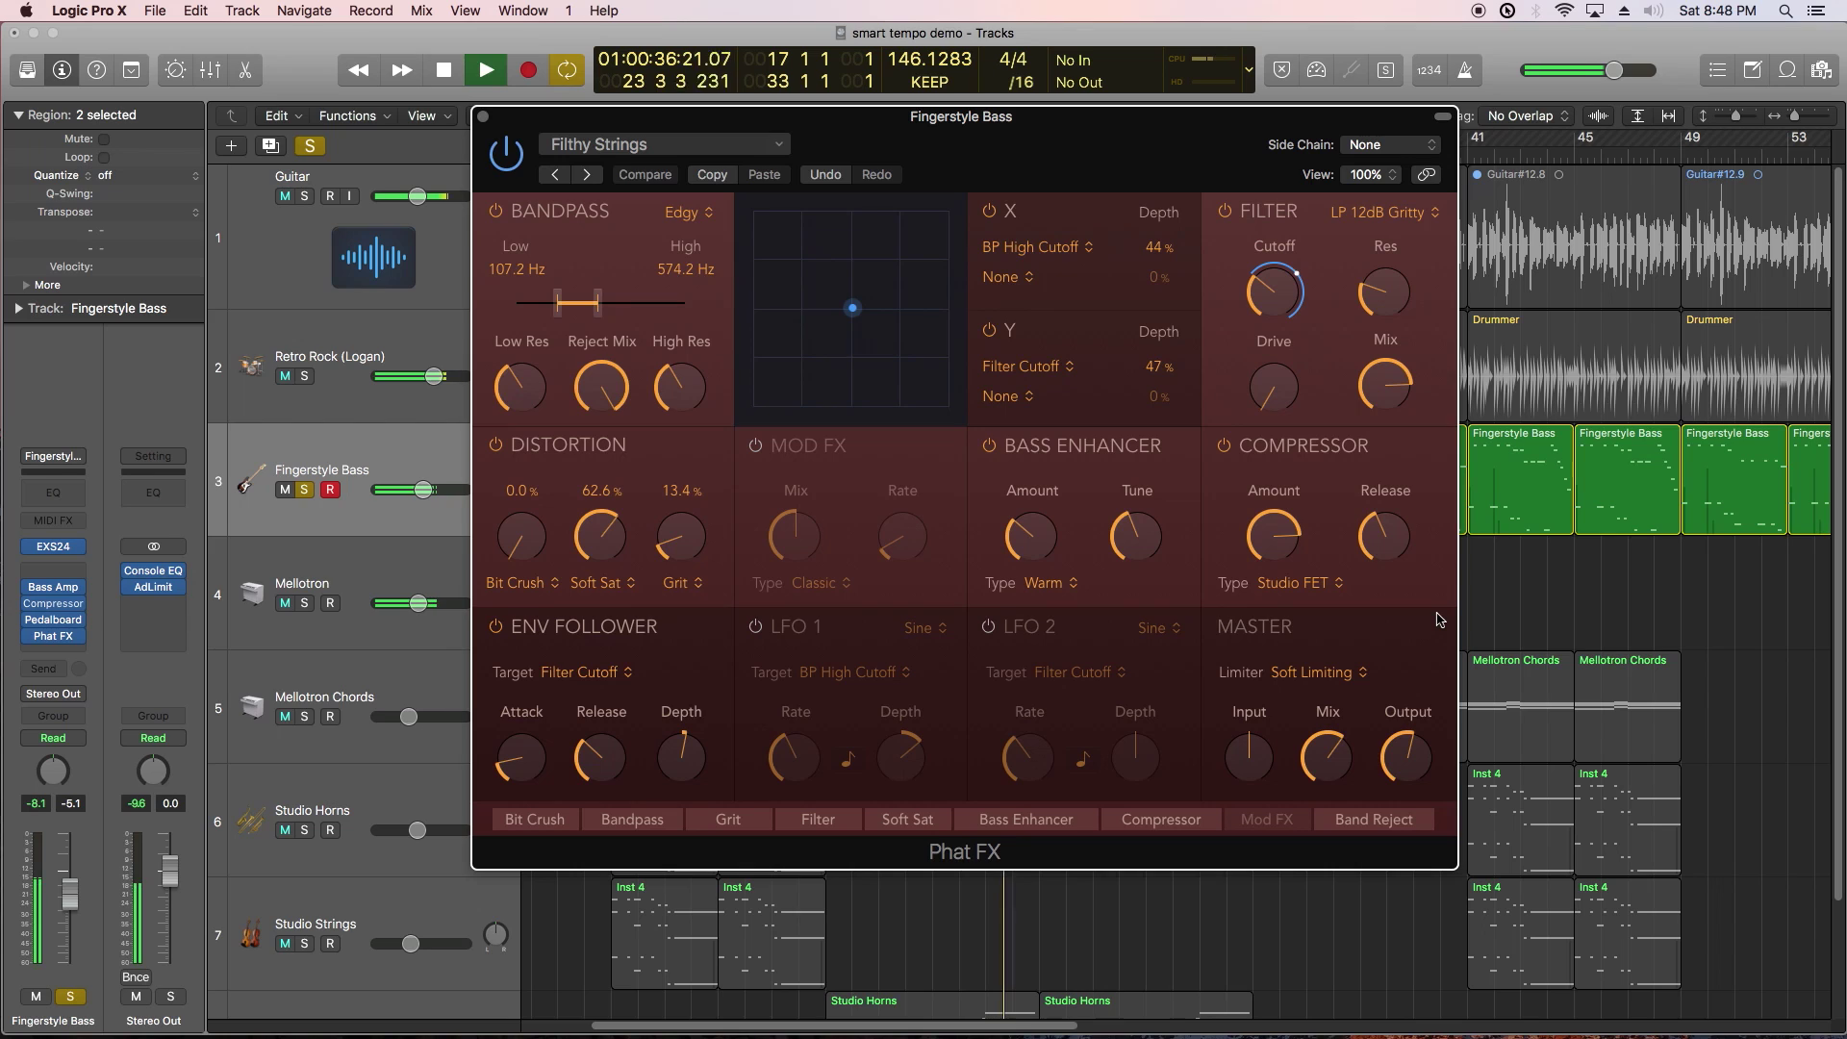
pyautogui.press('space')
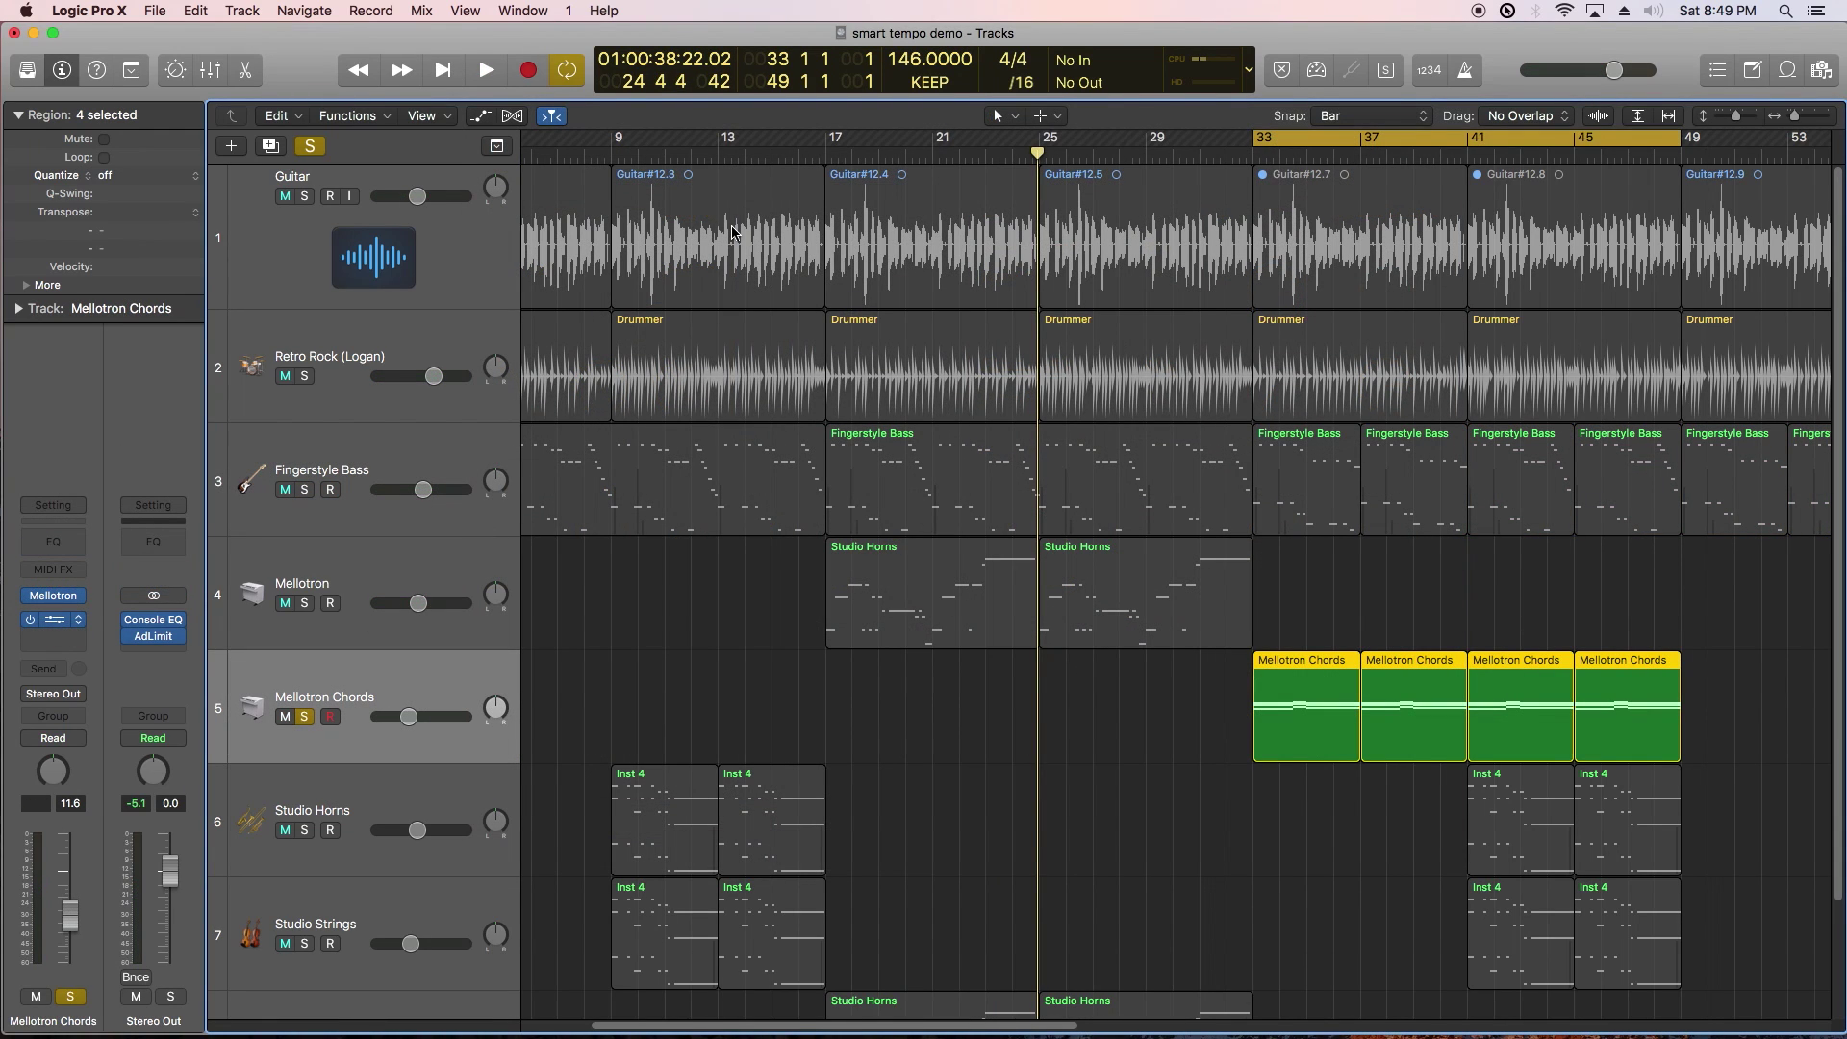
# Step: Open Step FX on Mellotron Chords, move its window right, and play from bar 33
pyautogui.press('v')
pyautogui.moveTo(277, 57); pyautogui.dragTo(477, 57)
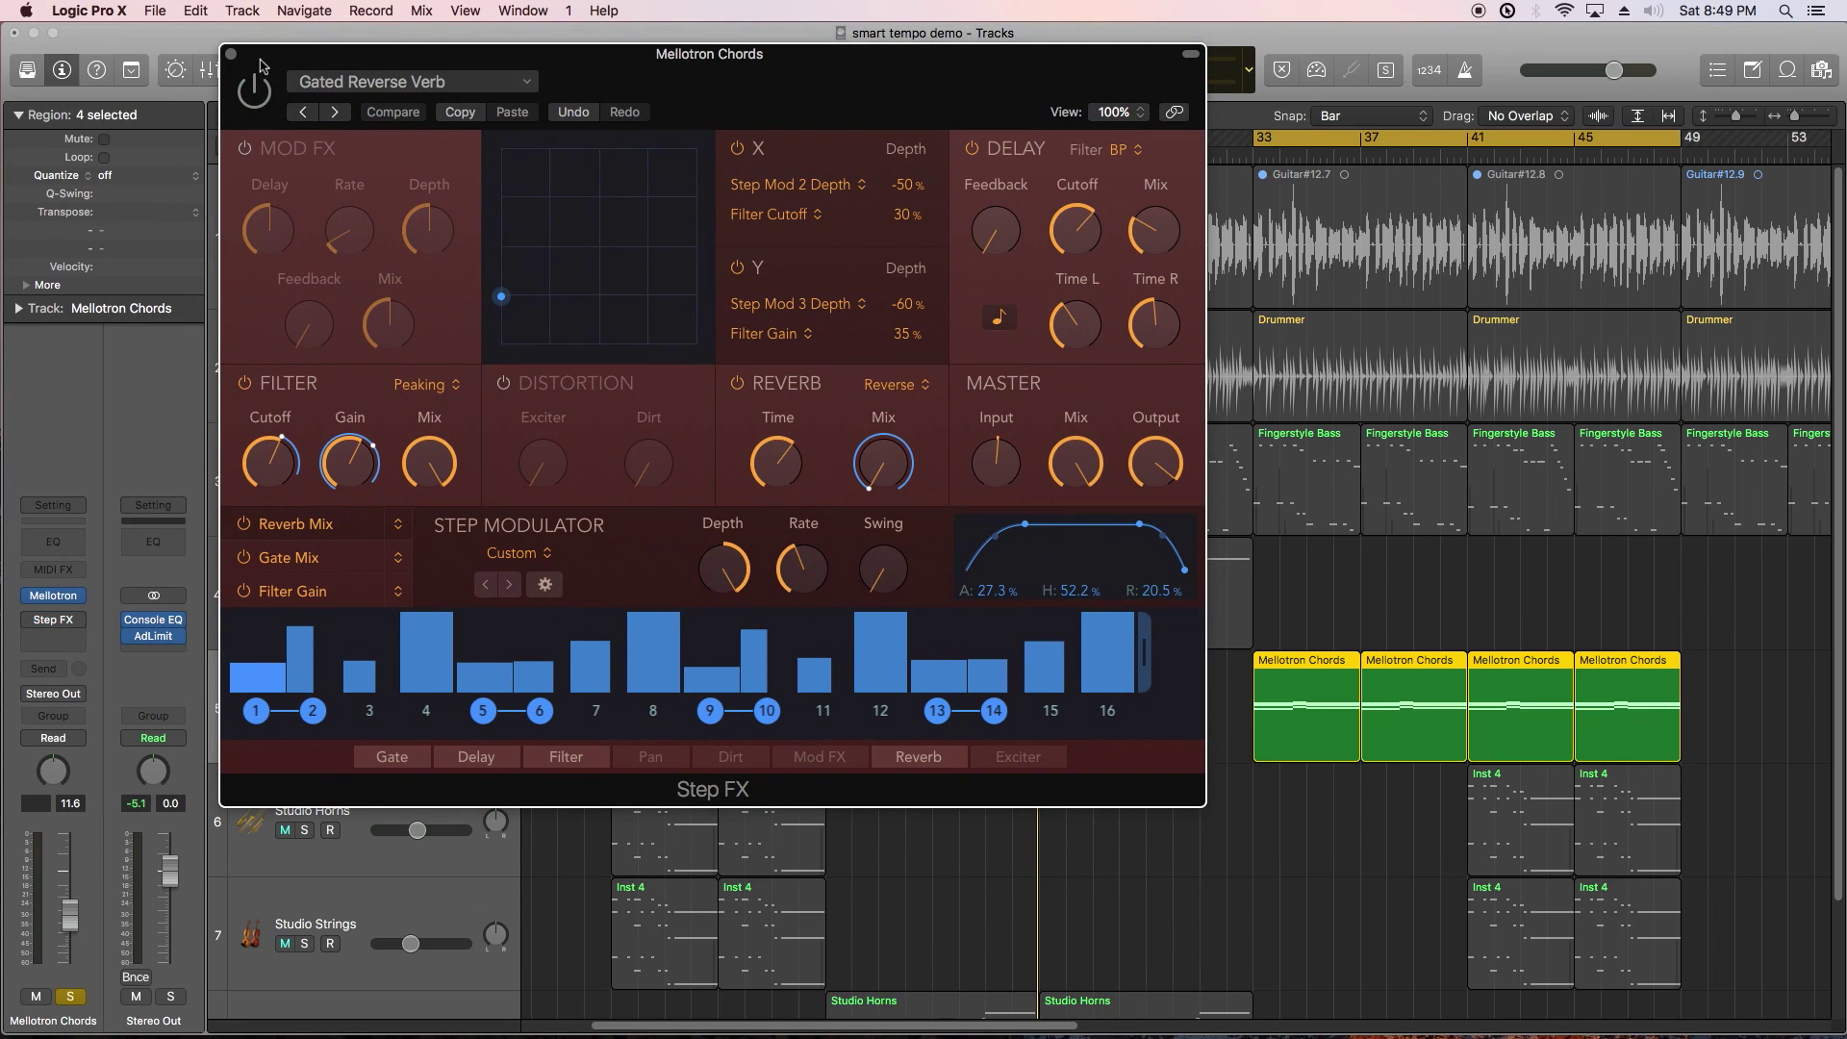
pyautogui.click(1355, 606)
pyautogui.press('space')
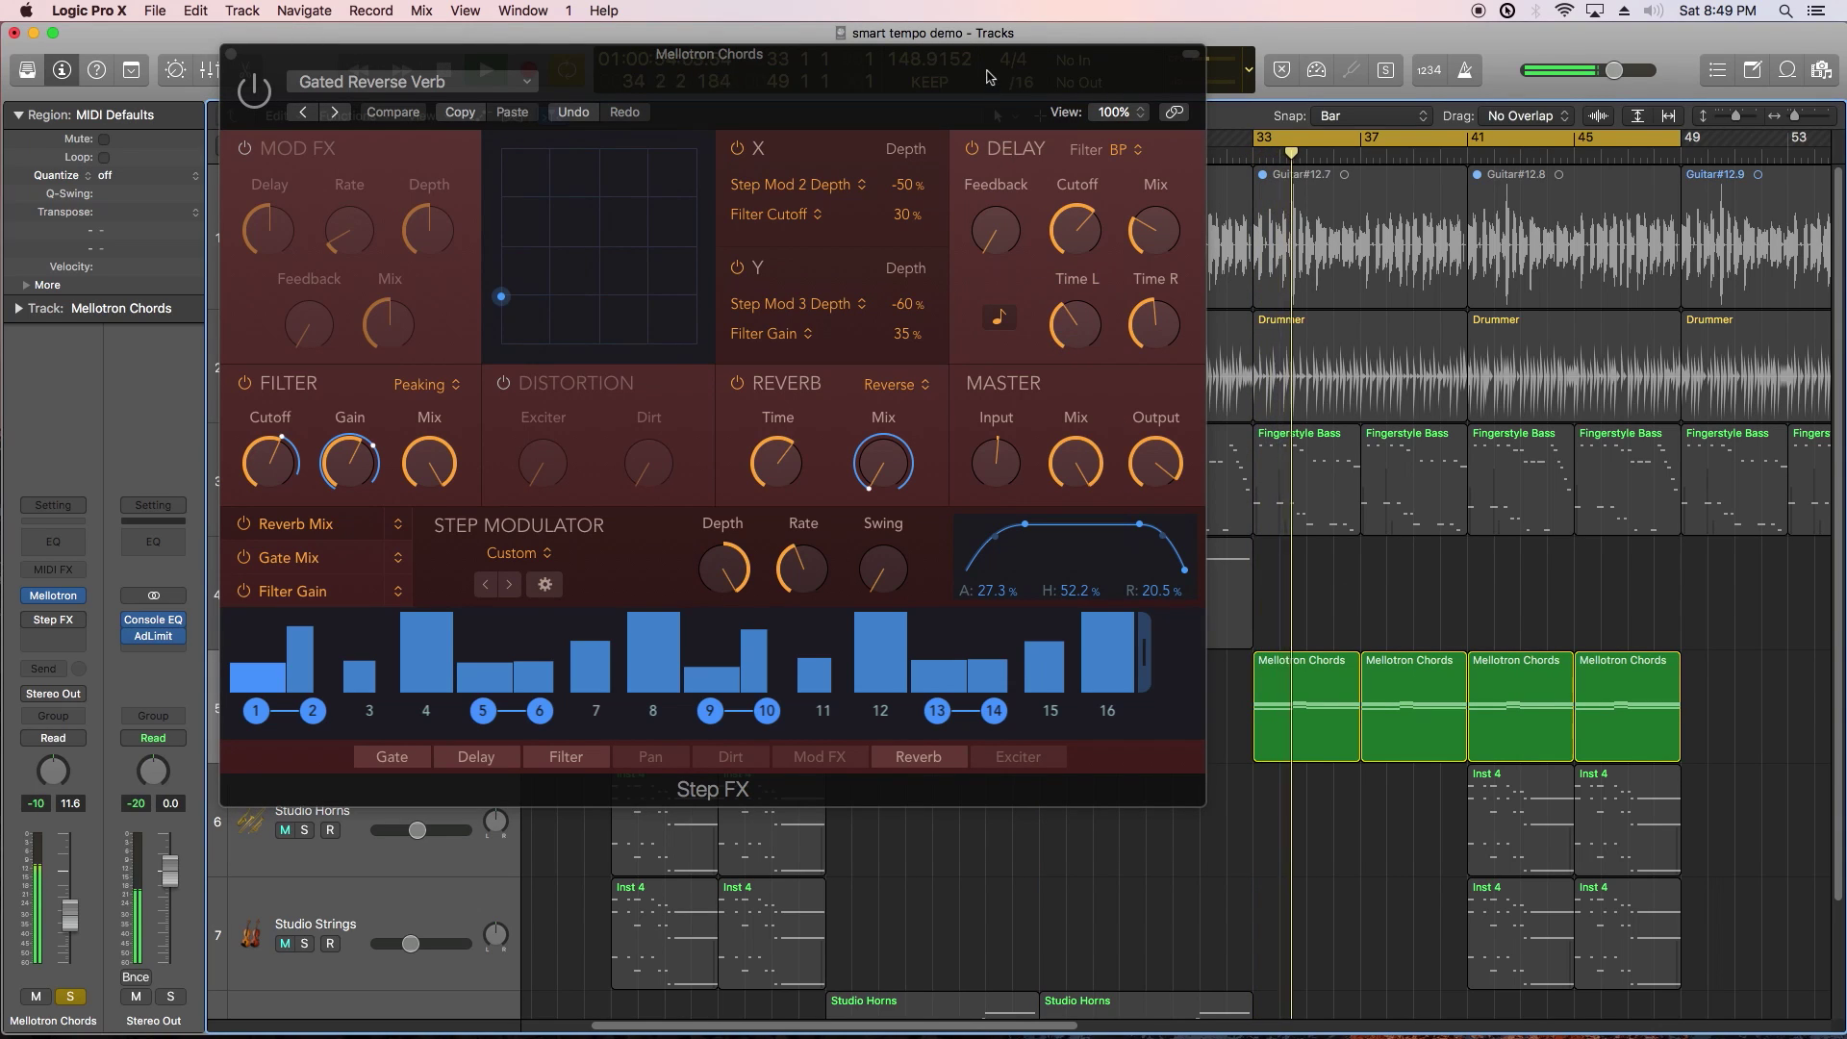
pyautogui.click(988, 72)
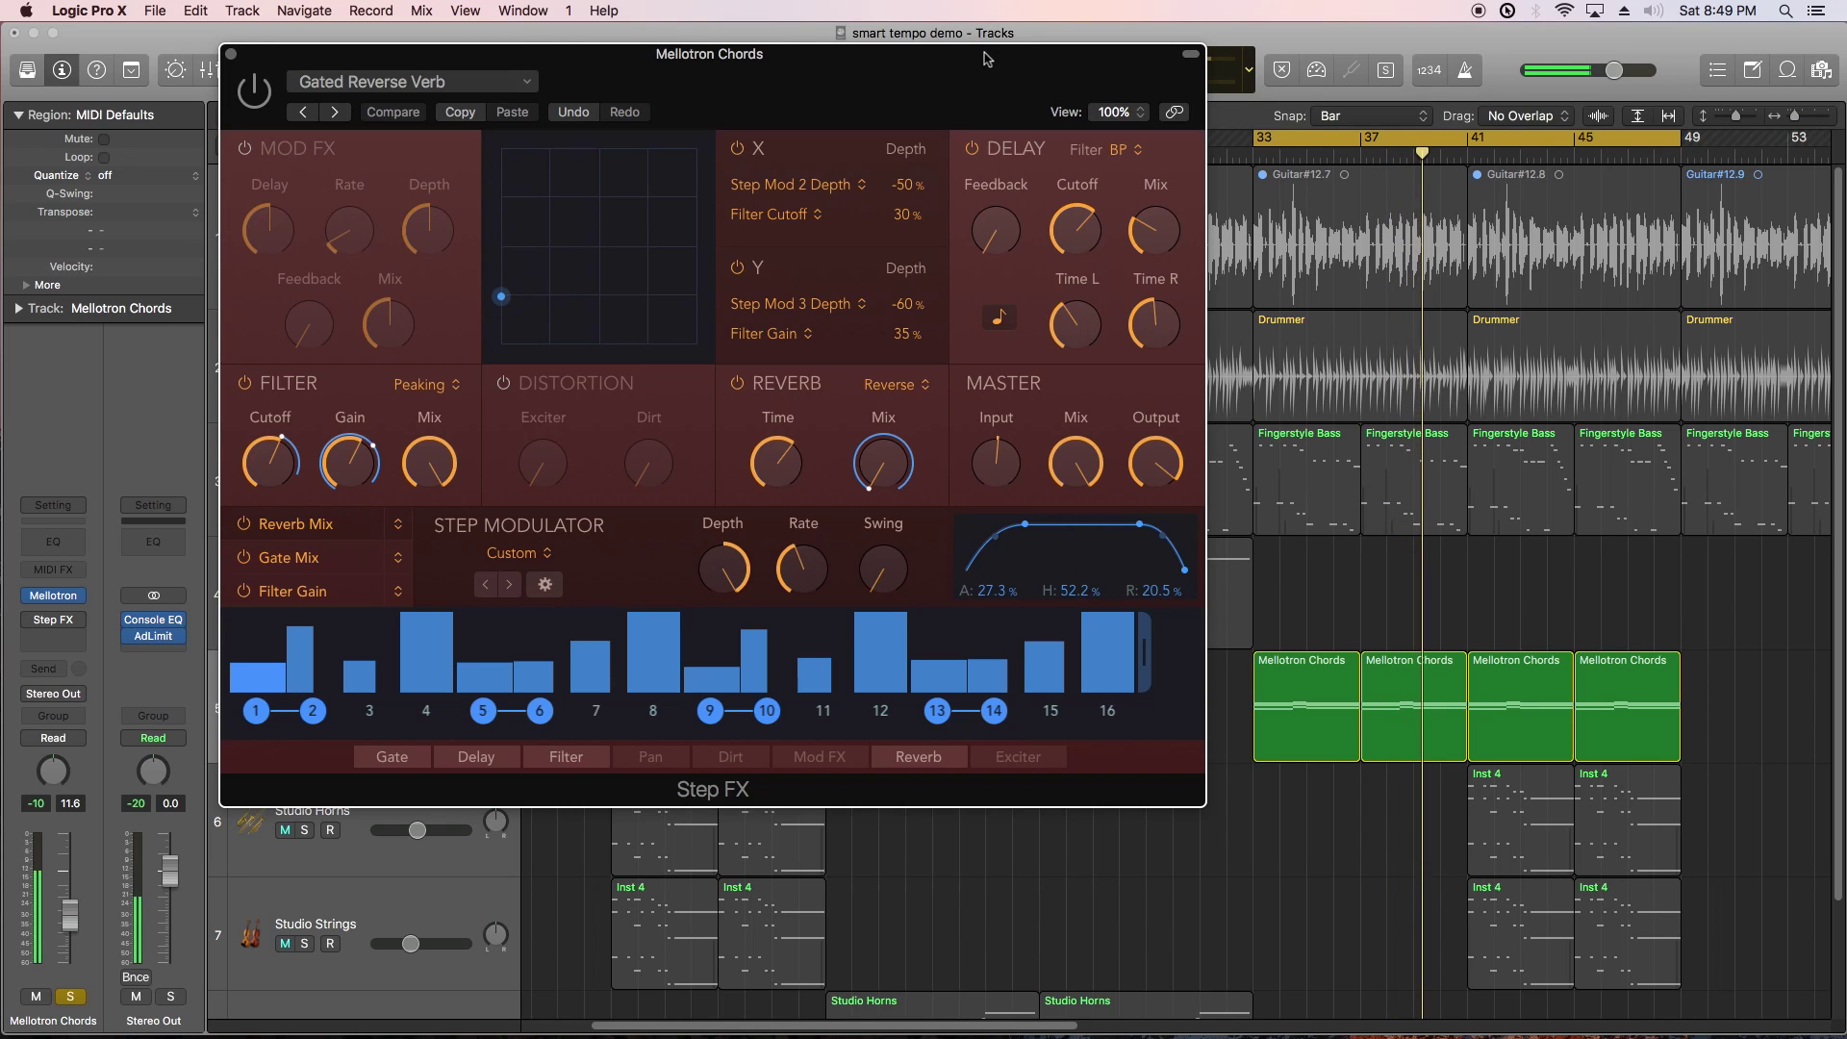
# Step: Switch Step FX back on, restart playback from bar 33, and try moving Gate after Delay
pyautogui.click(254, 92)
pyautogui.press('space')
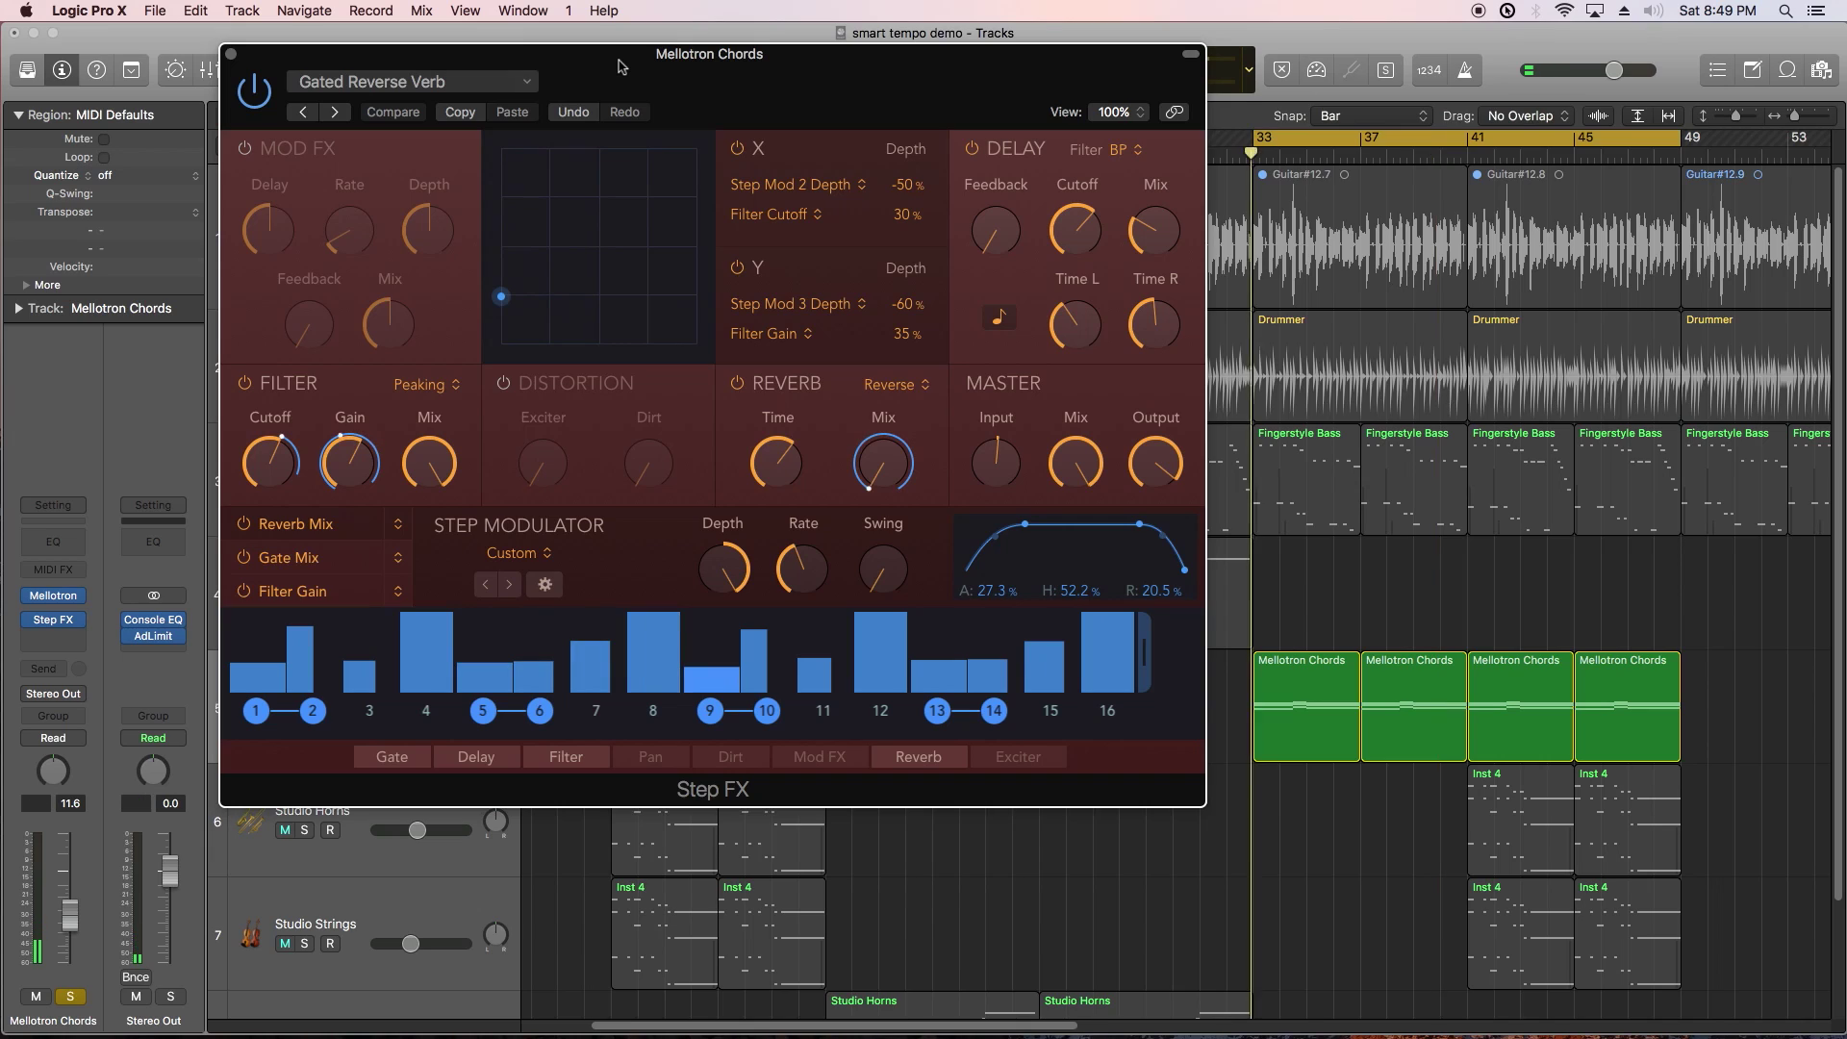
pyautogui.press('space')
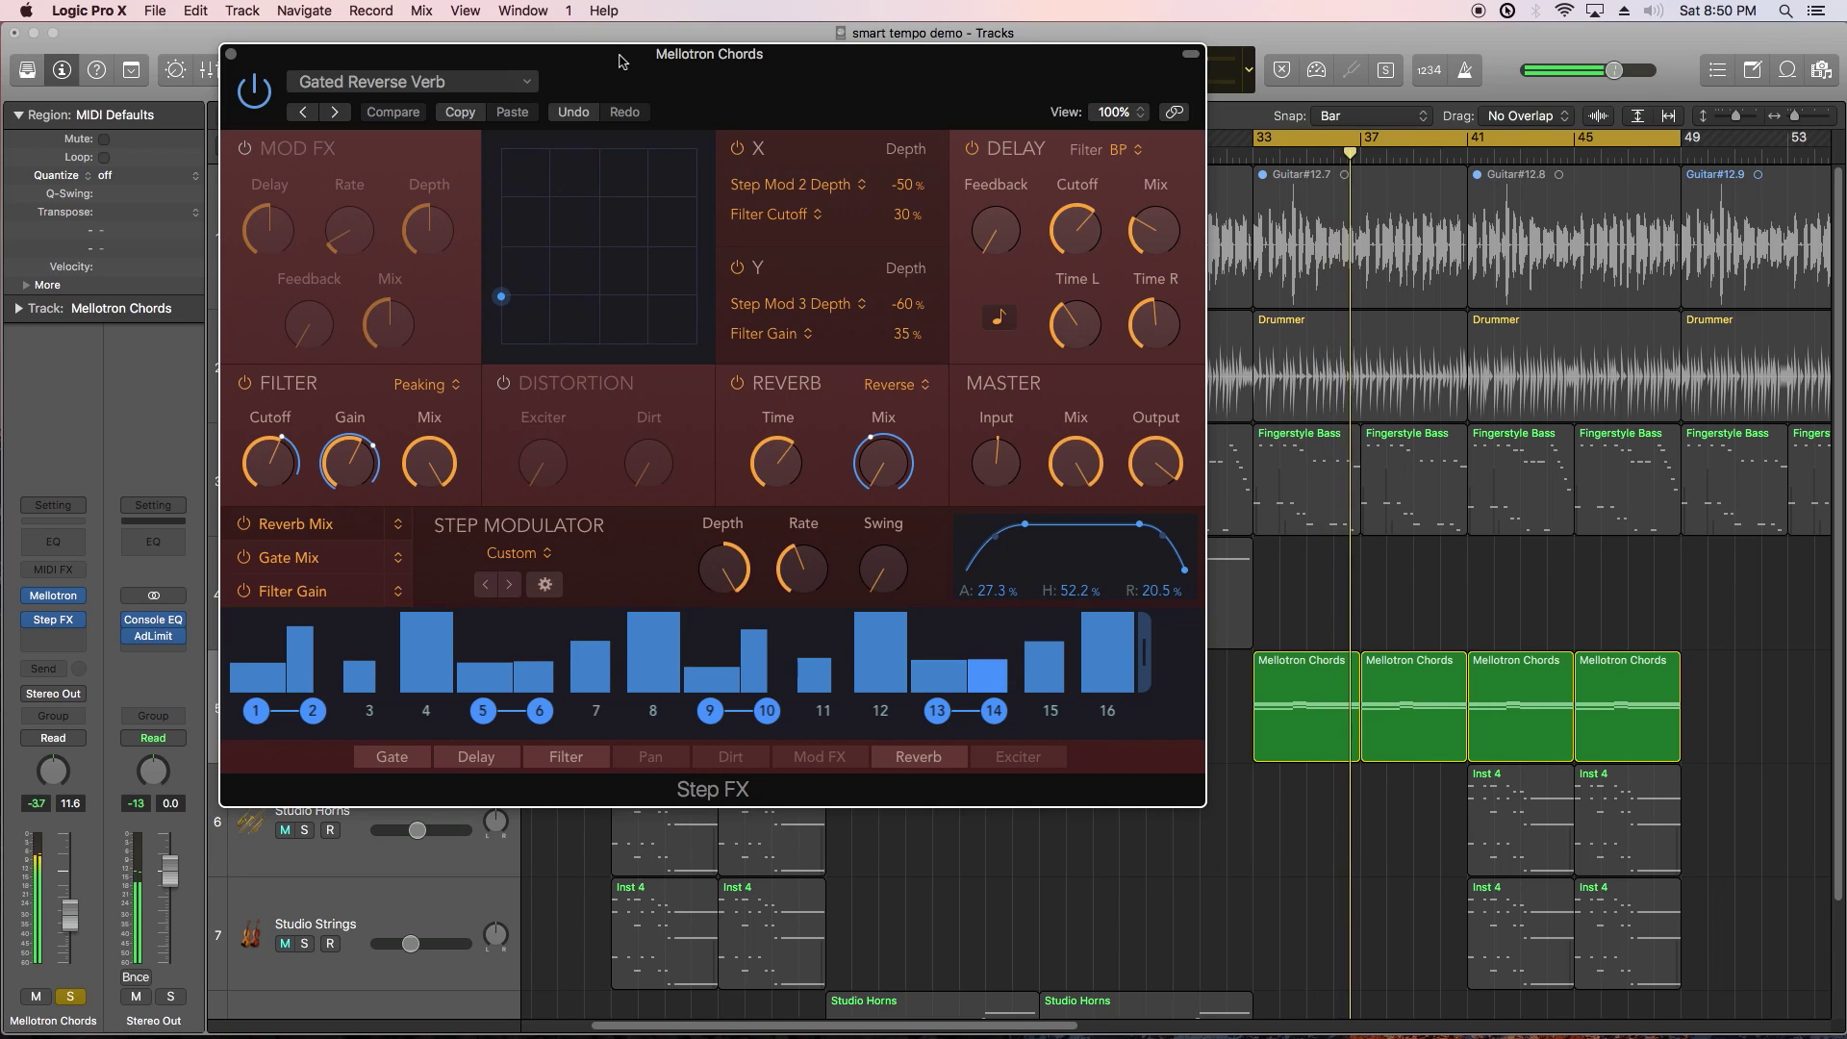
pyautogui.moveTo(419, 760)
pyautogui.mouseDown()
pyautogui.moveTo(484, 761)
pyautogui.moveTo(385, 760)
pyautogui.mouseUp()
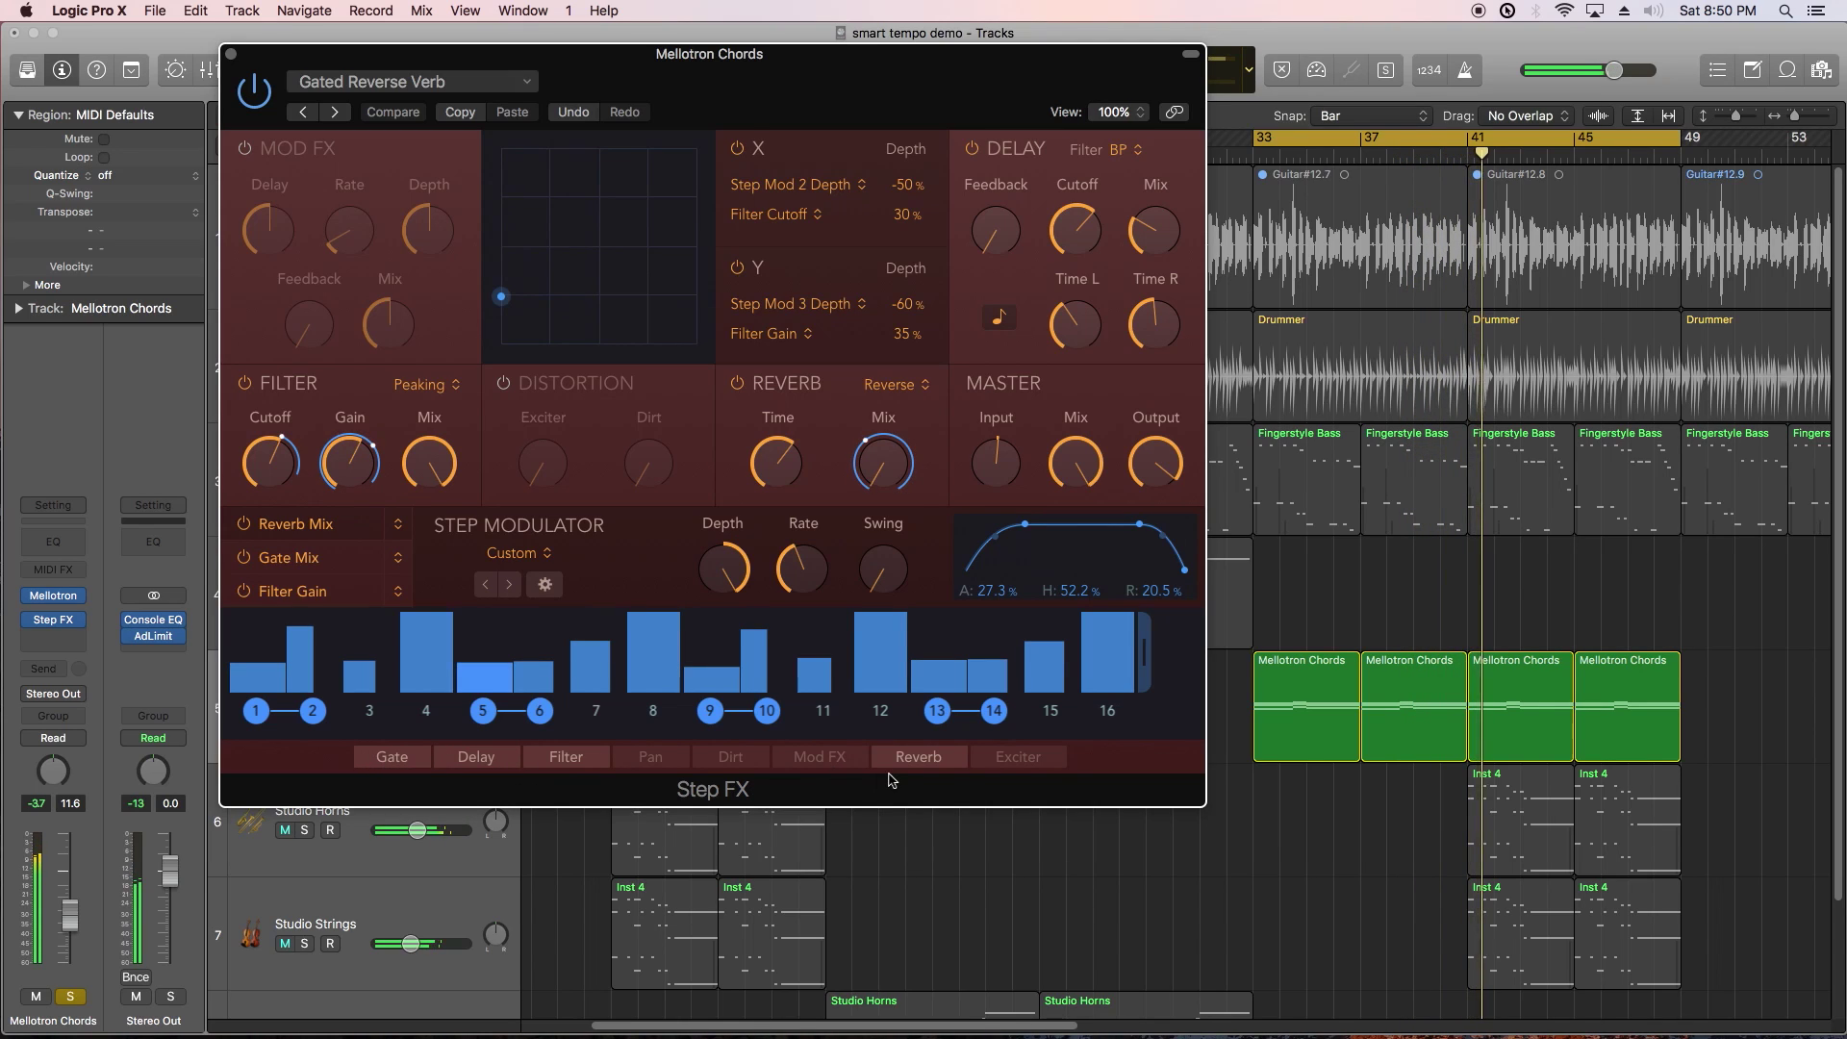
# Step: Close Step FX, unsolo Mellotron Chords, and play the full arrangement from bar 33
pyautogui.press('super+w')
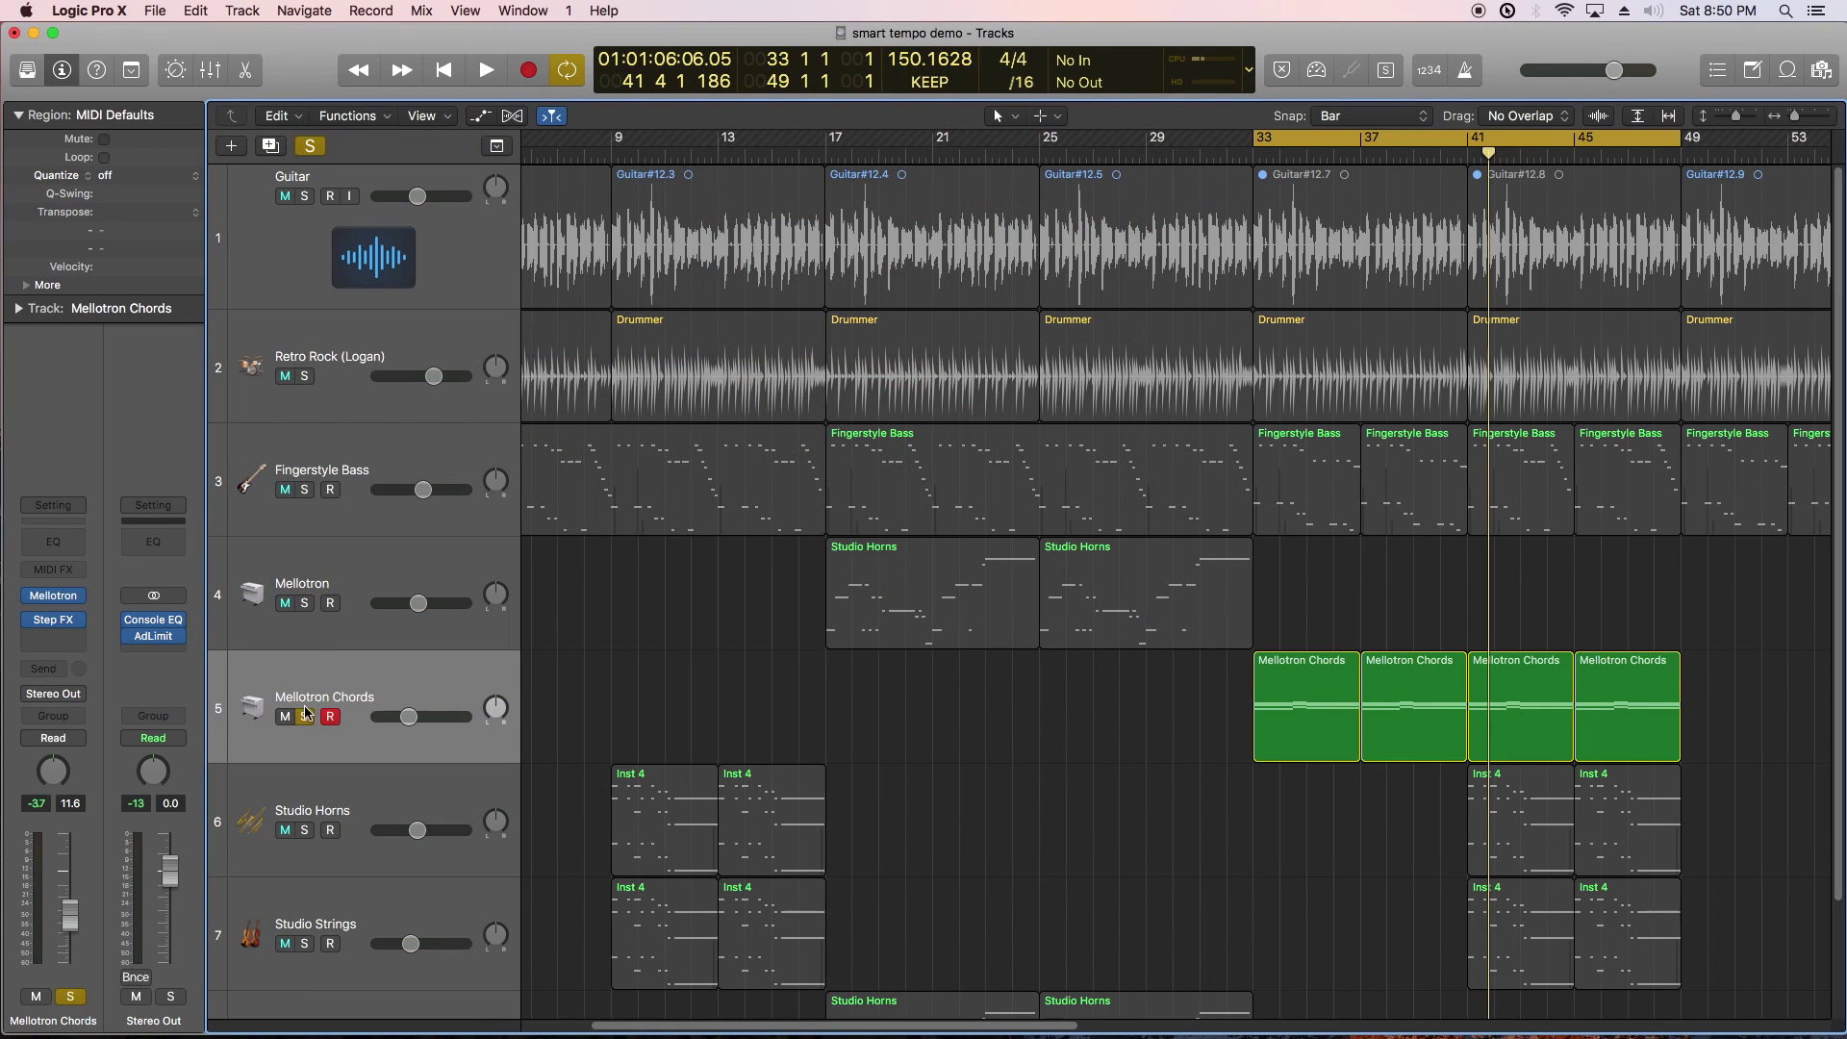
pyautogui.click(304, 717)
pyautogui.press('space')
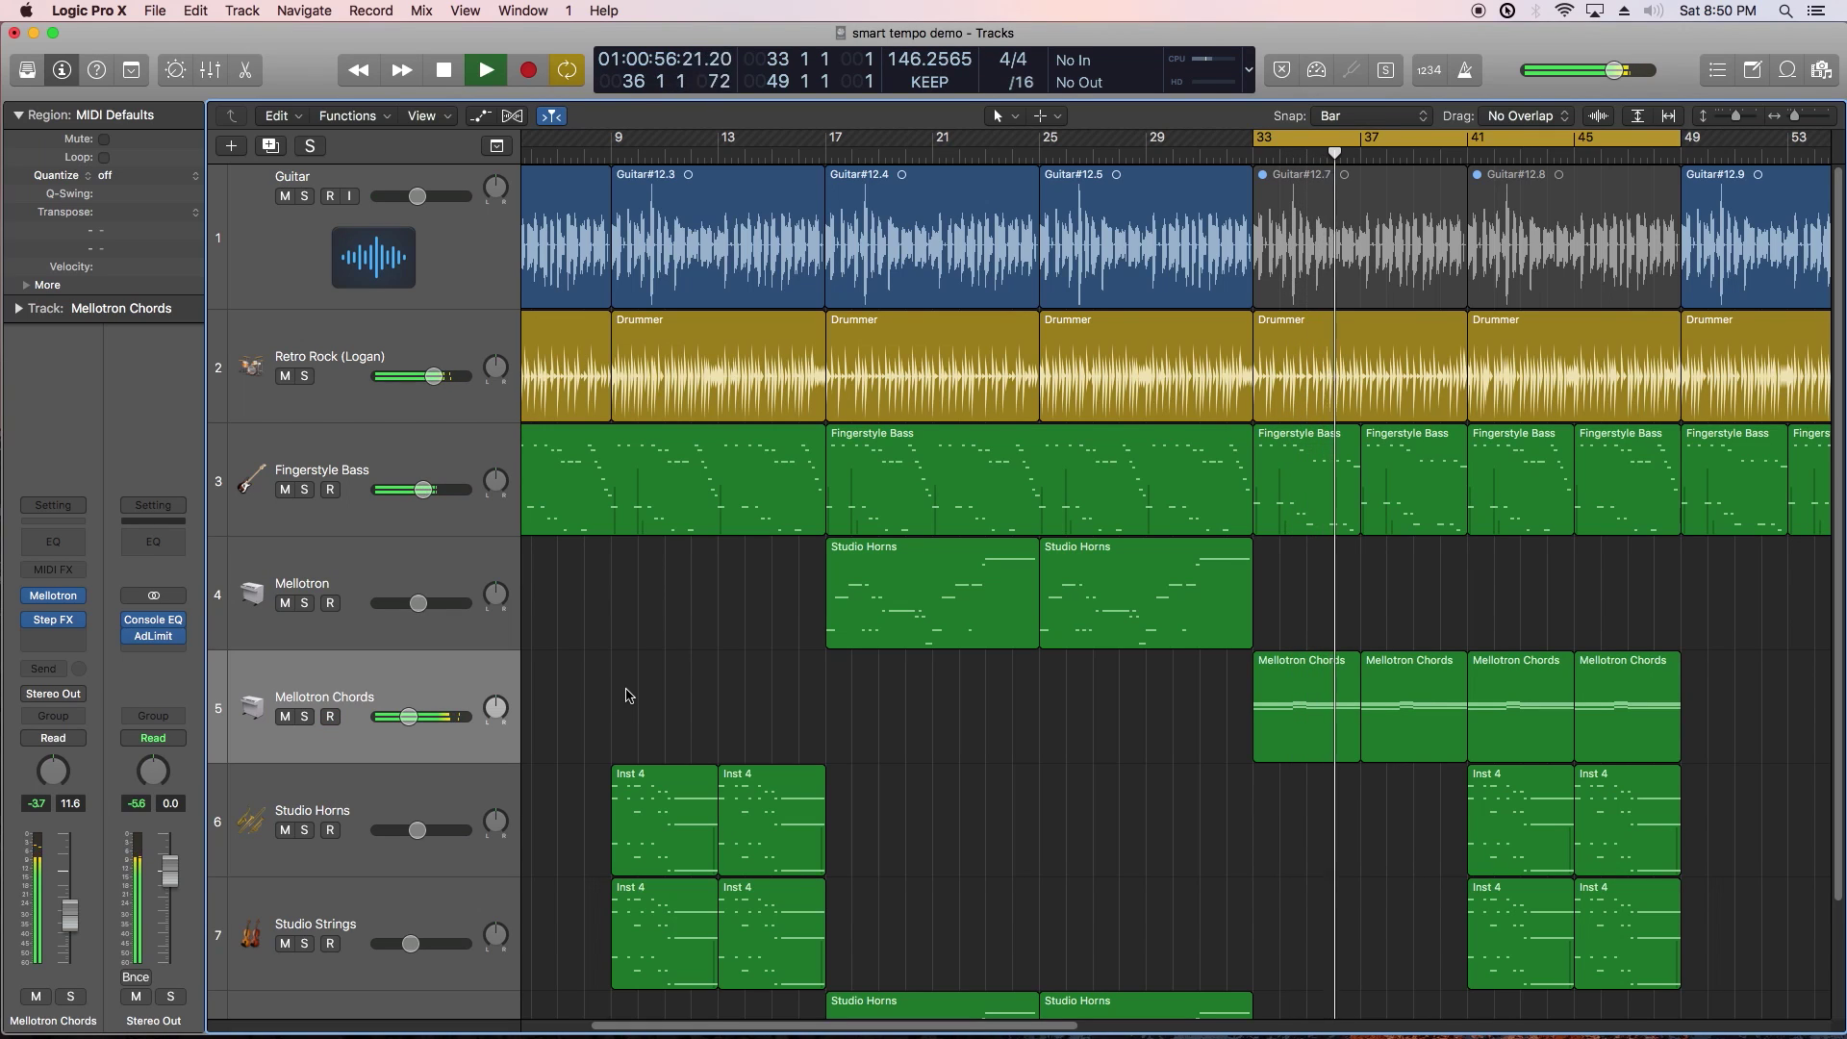
pyautogui.hscroll(3, 898, 709)
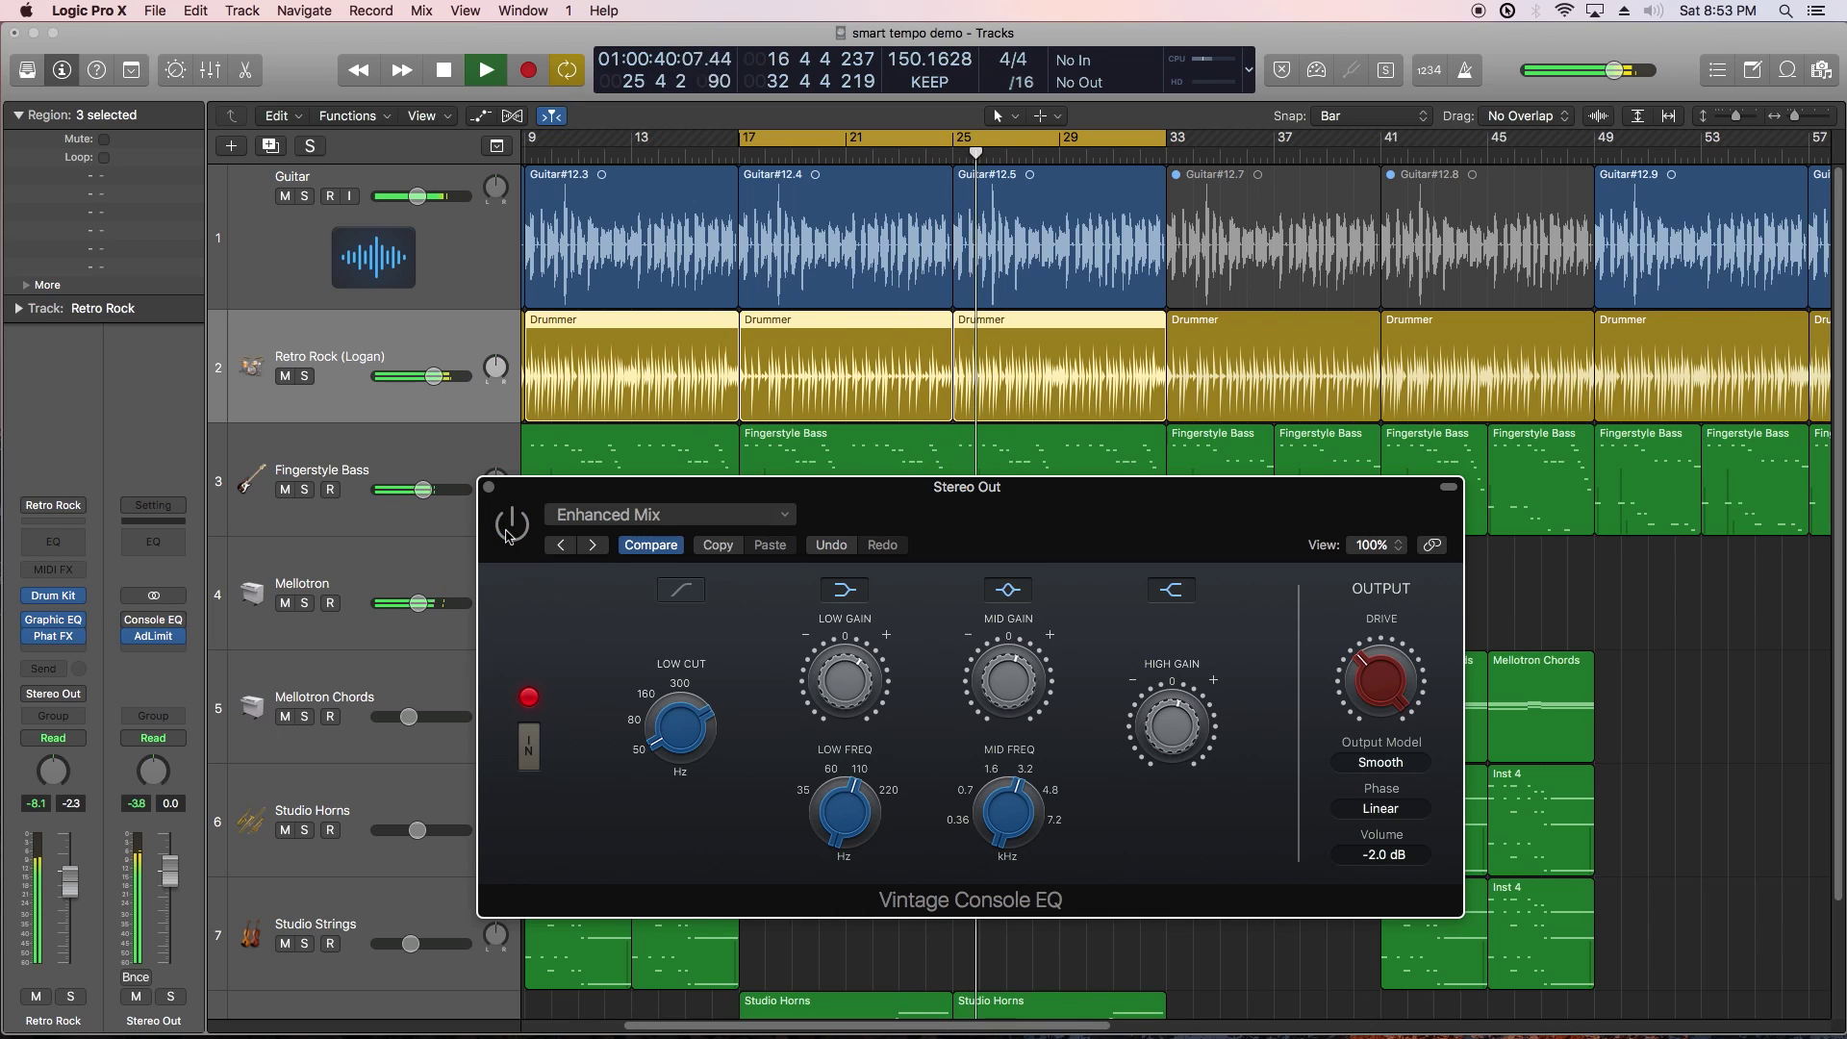
# Step: Toggle the Stereo Out Vintage Console EQ in and out while playing from bar 17, then disable Cycle
pyautogui.click(527, 747)
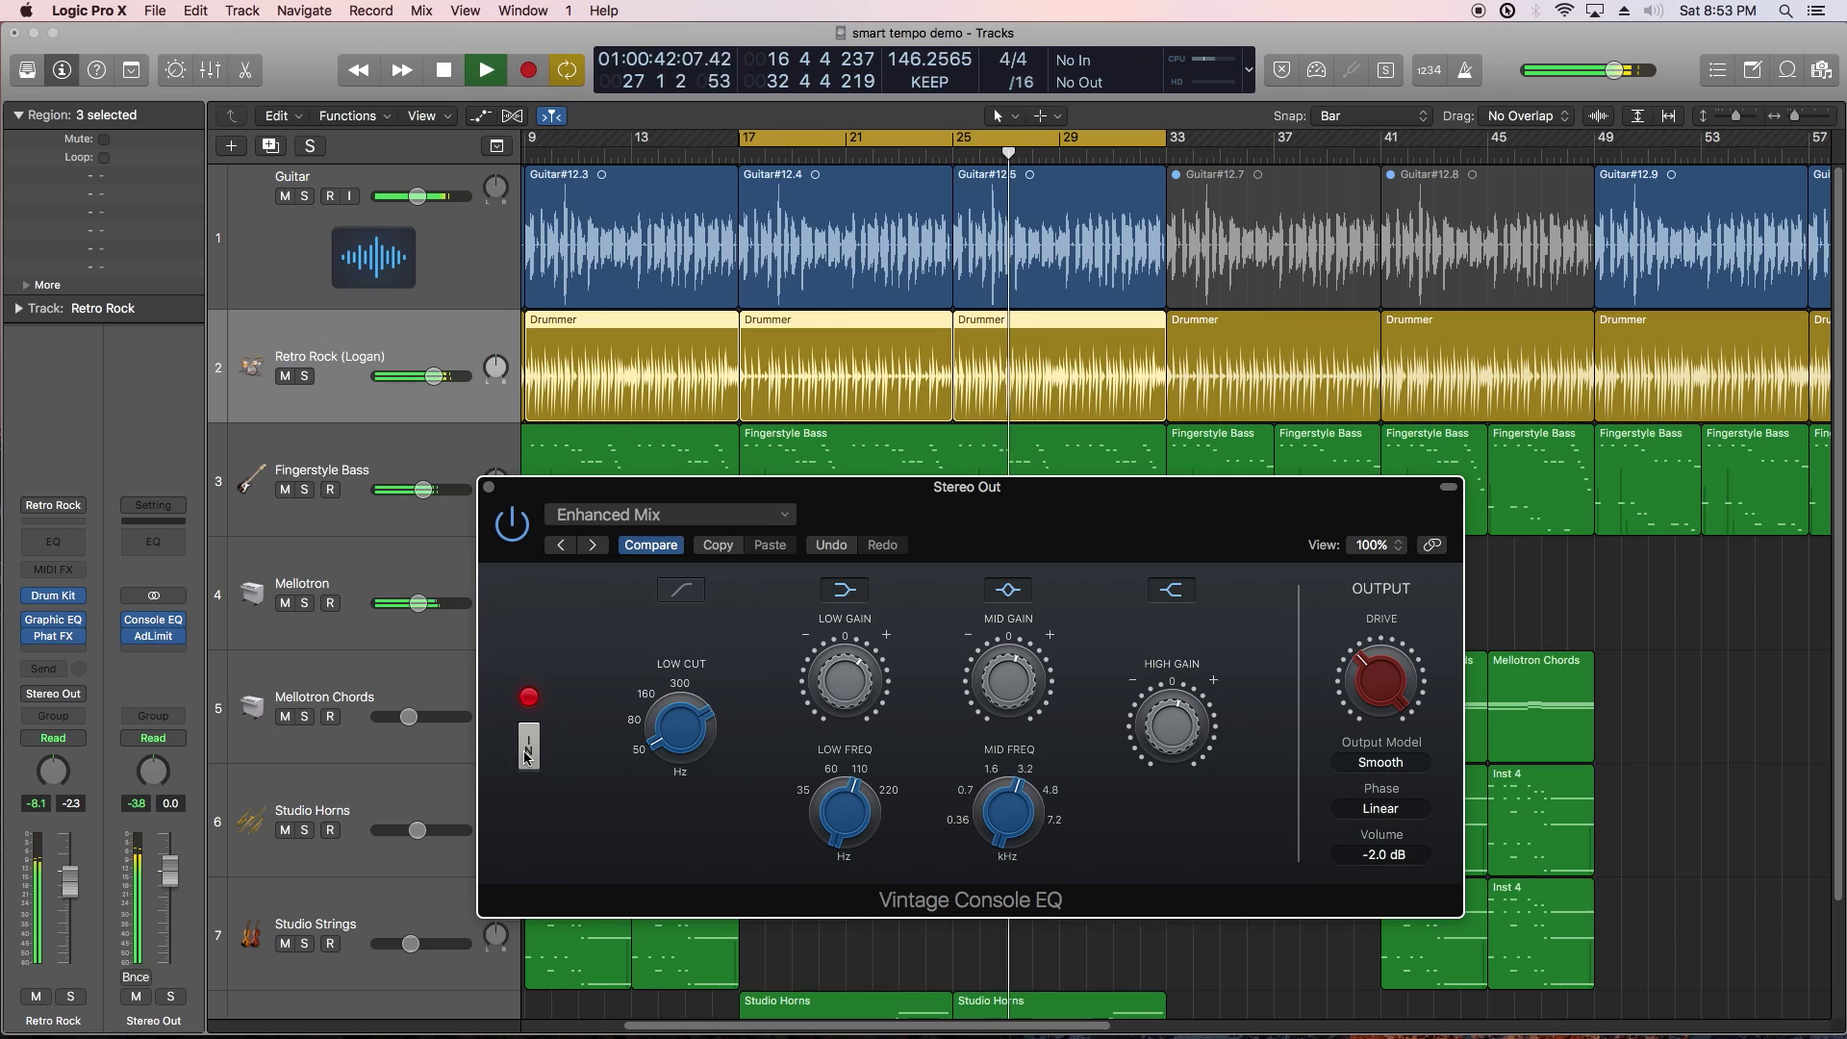
pyautogui.press('space')
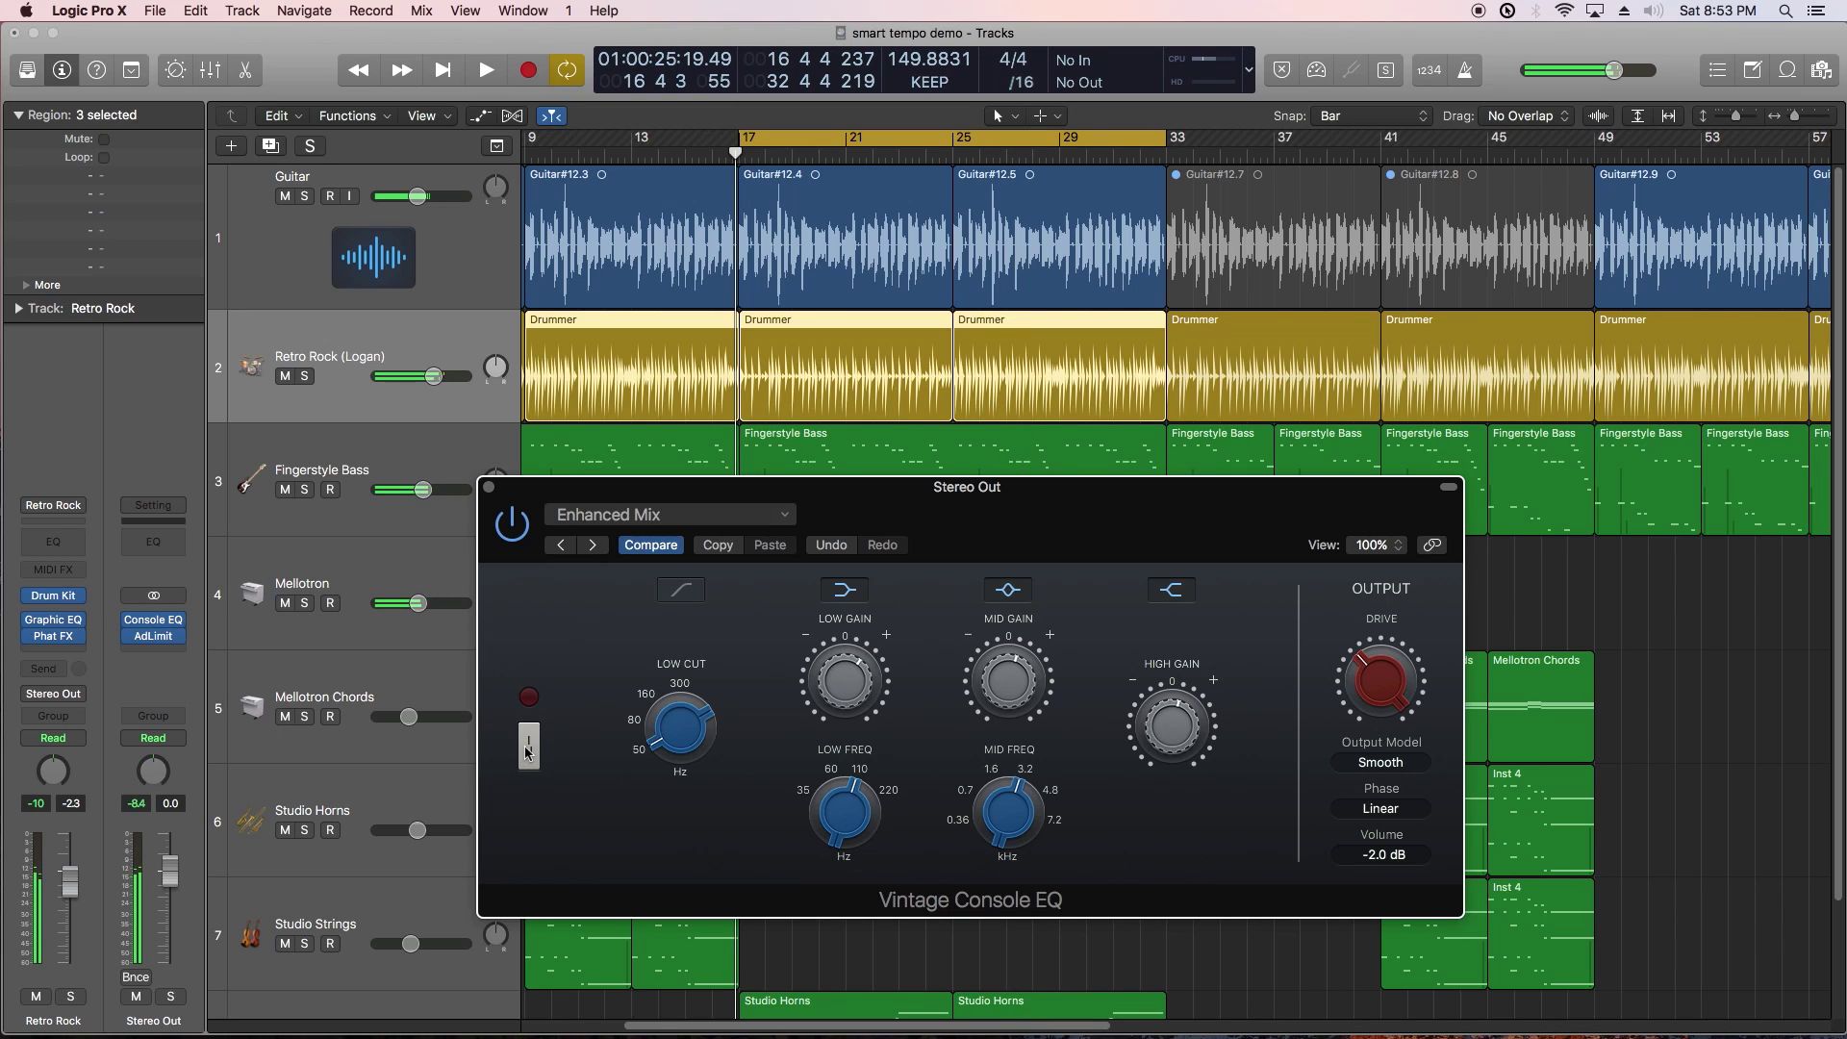
pyautogui.press('space')
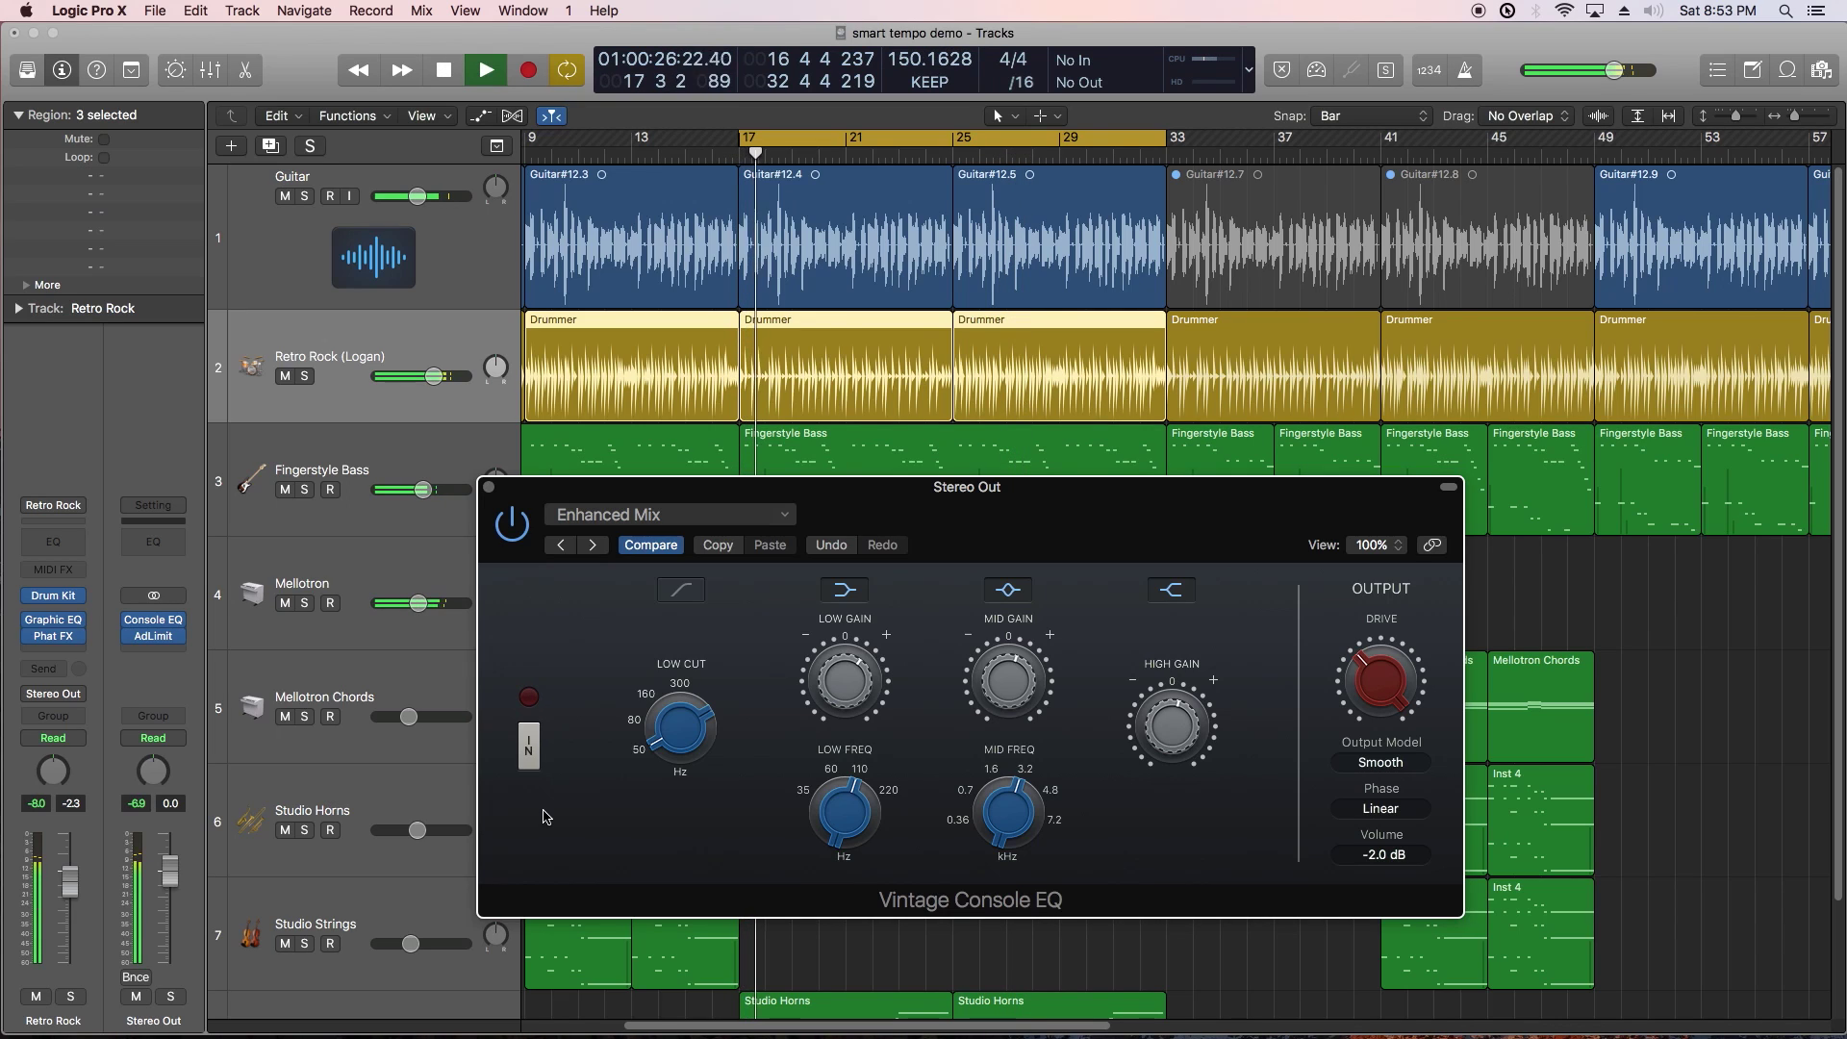
pyautogui.click(526, 757)
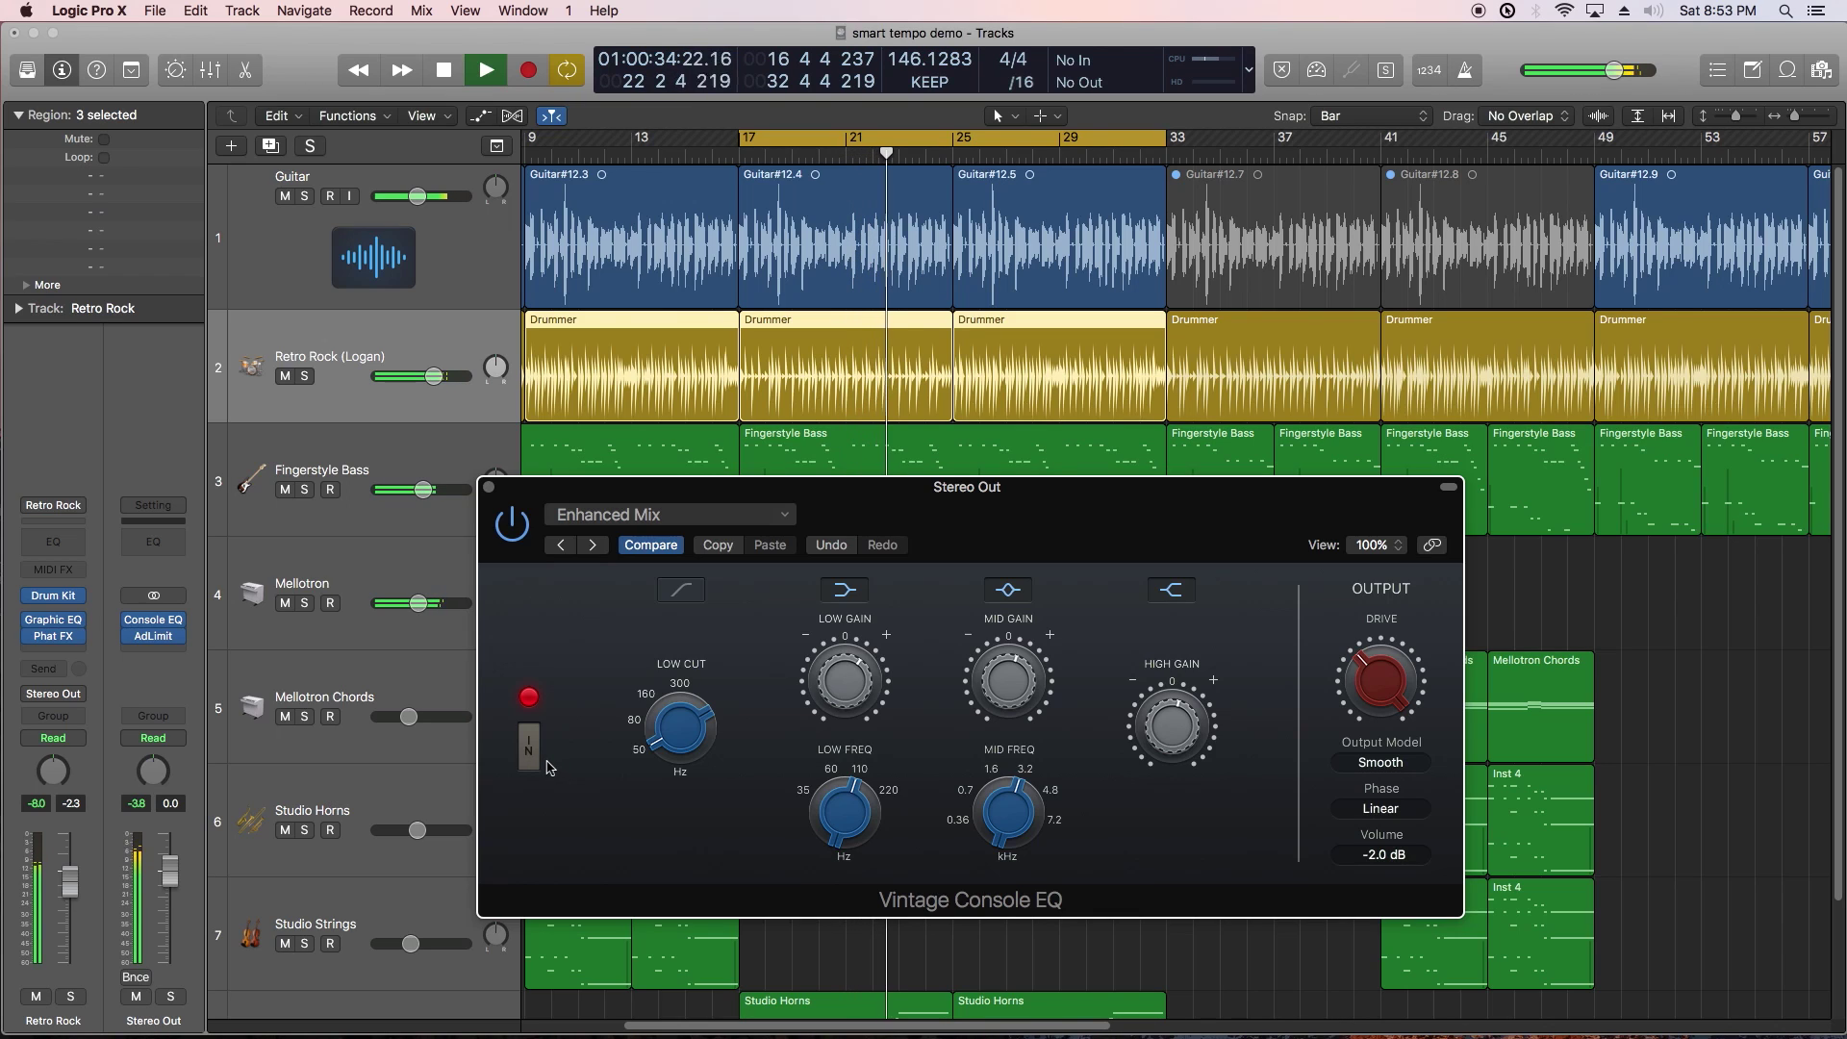
pyautogui.click(532, 751)
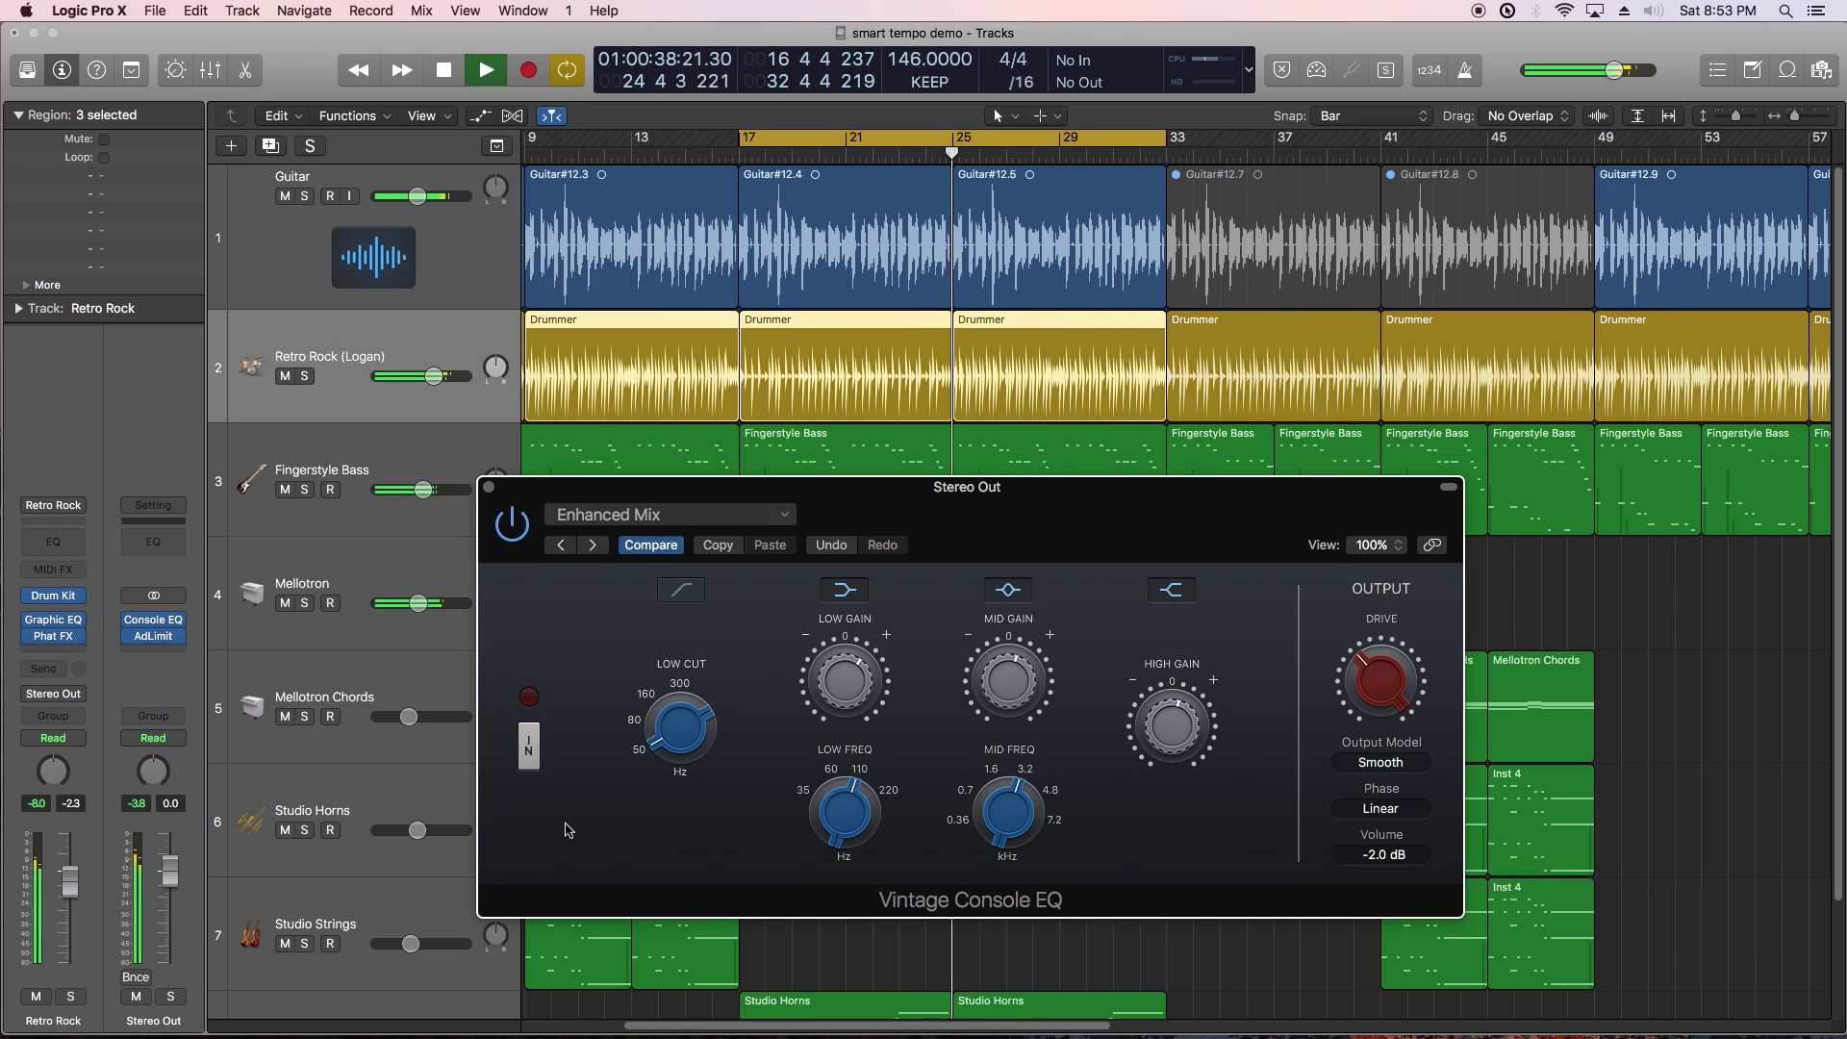
pyautogui.click(524, 755)
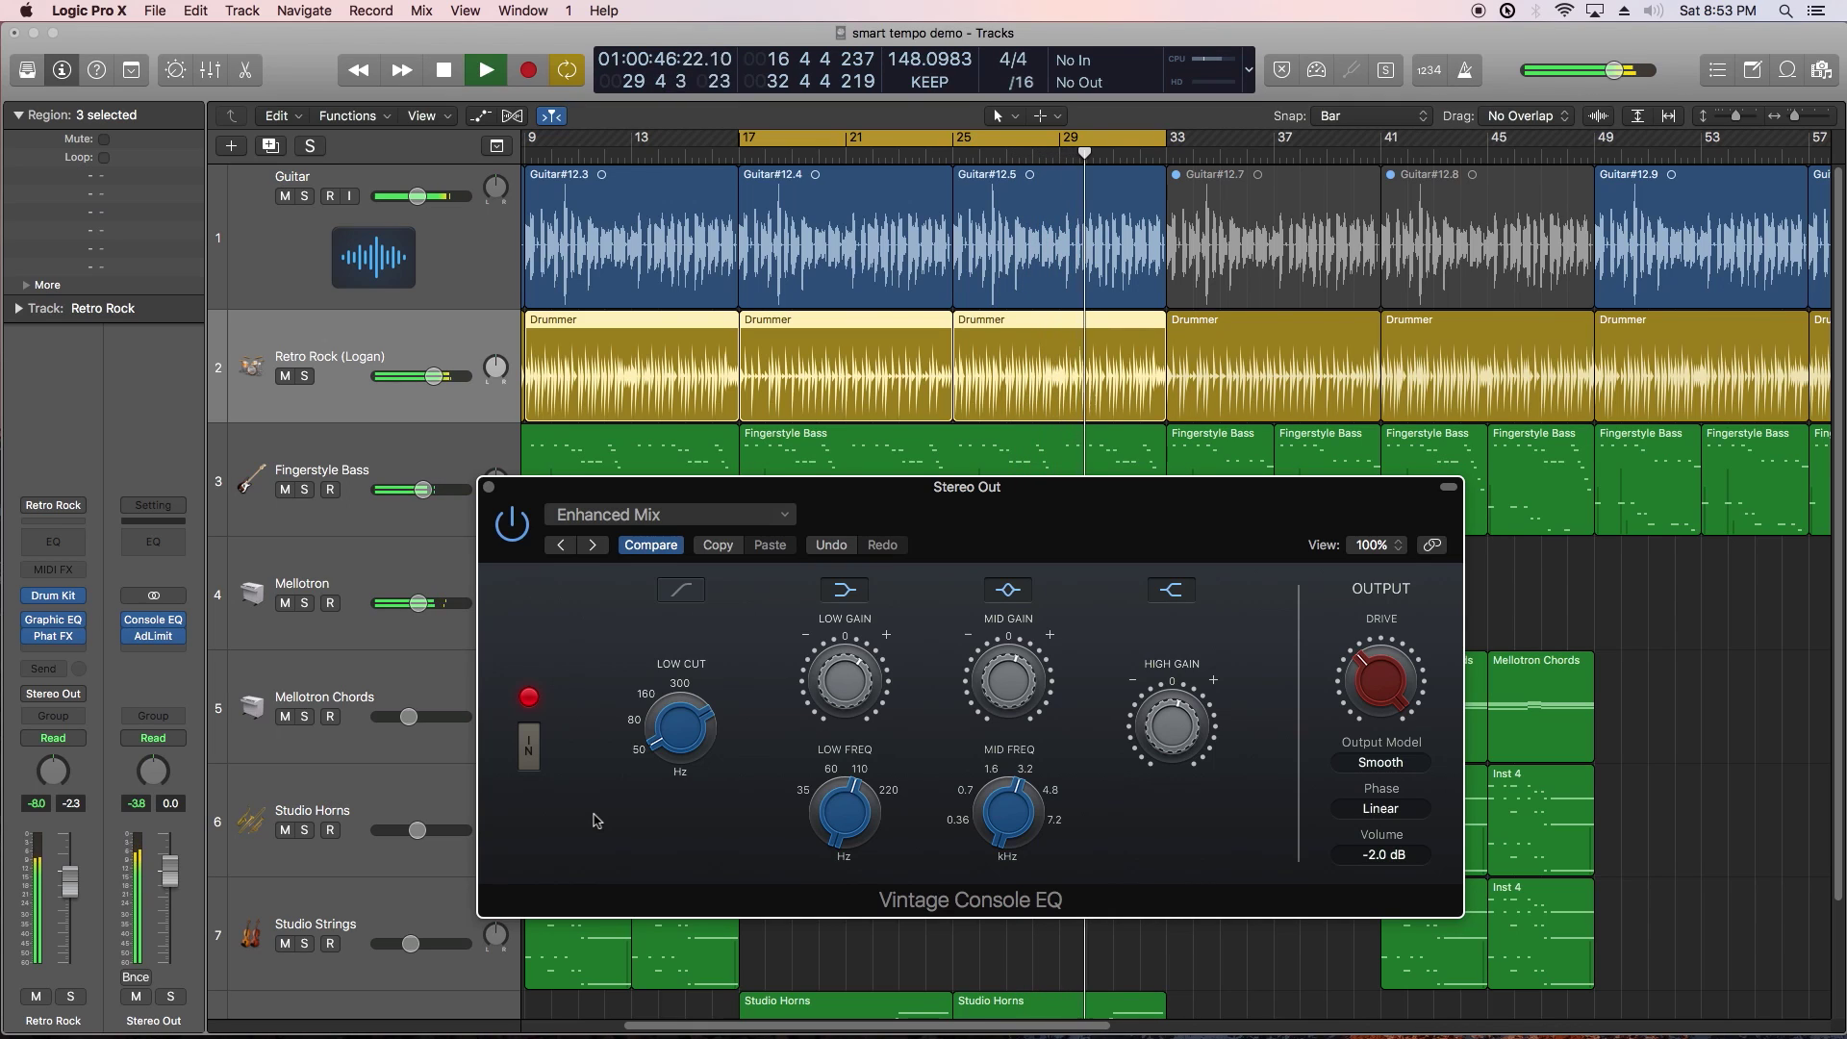
pyautogui.press('c')
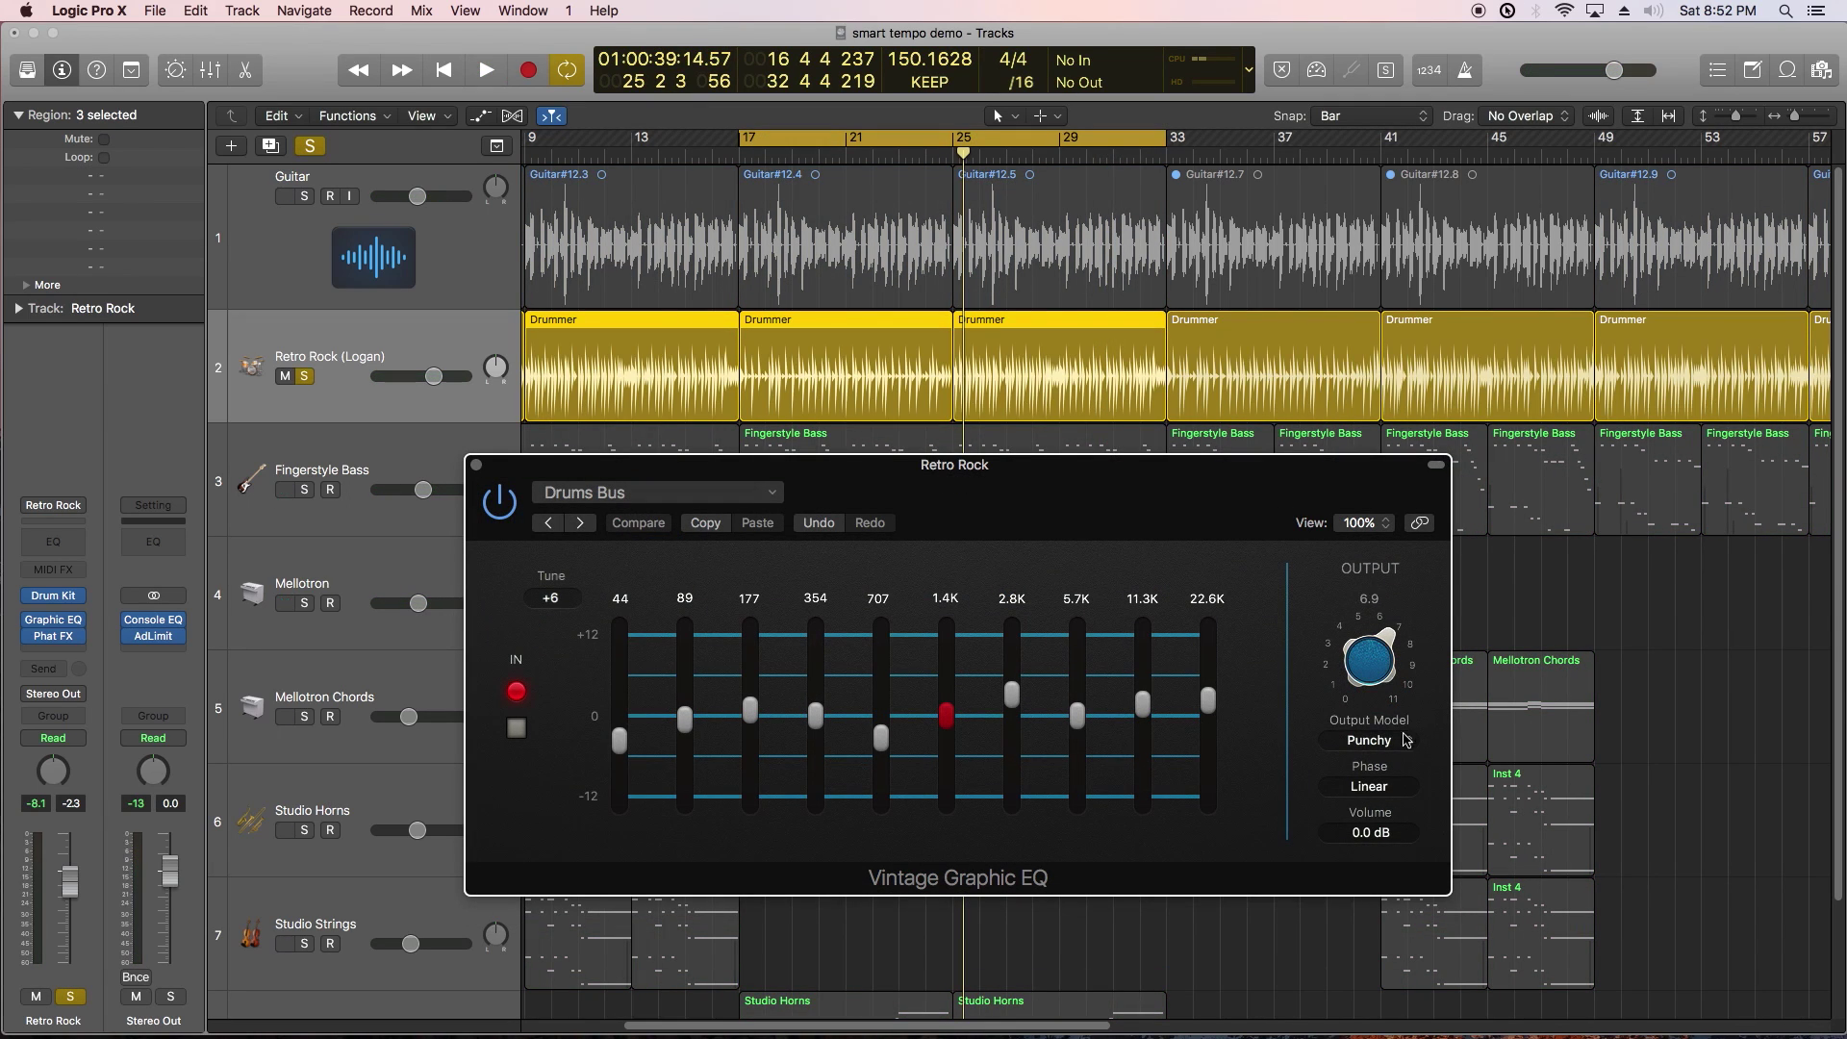
# Step: Review the Graphic EQ's Silky, Punchy, Smooth and Off output models, keep Punchy, and play the drums
pyautogui.click(1385, 741)
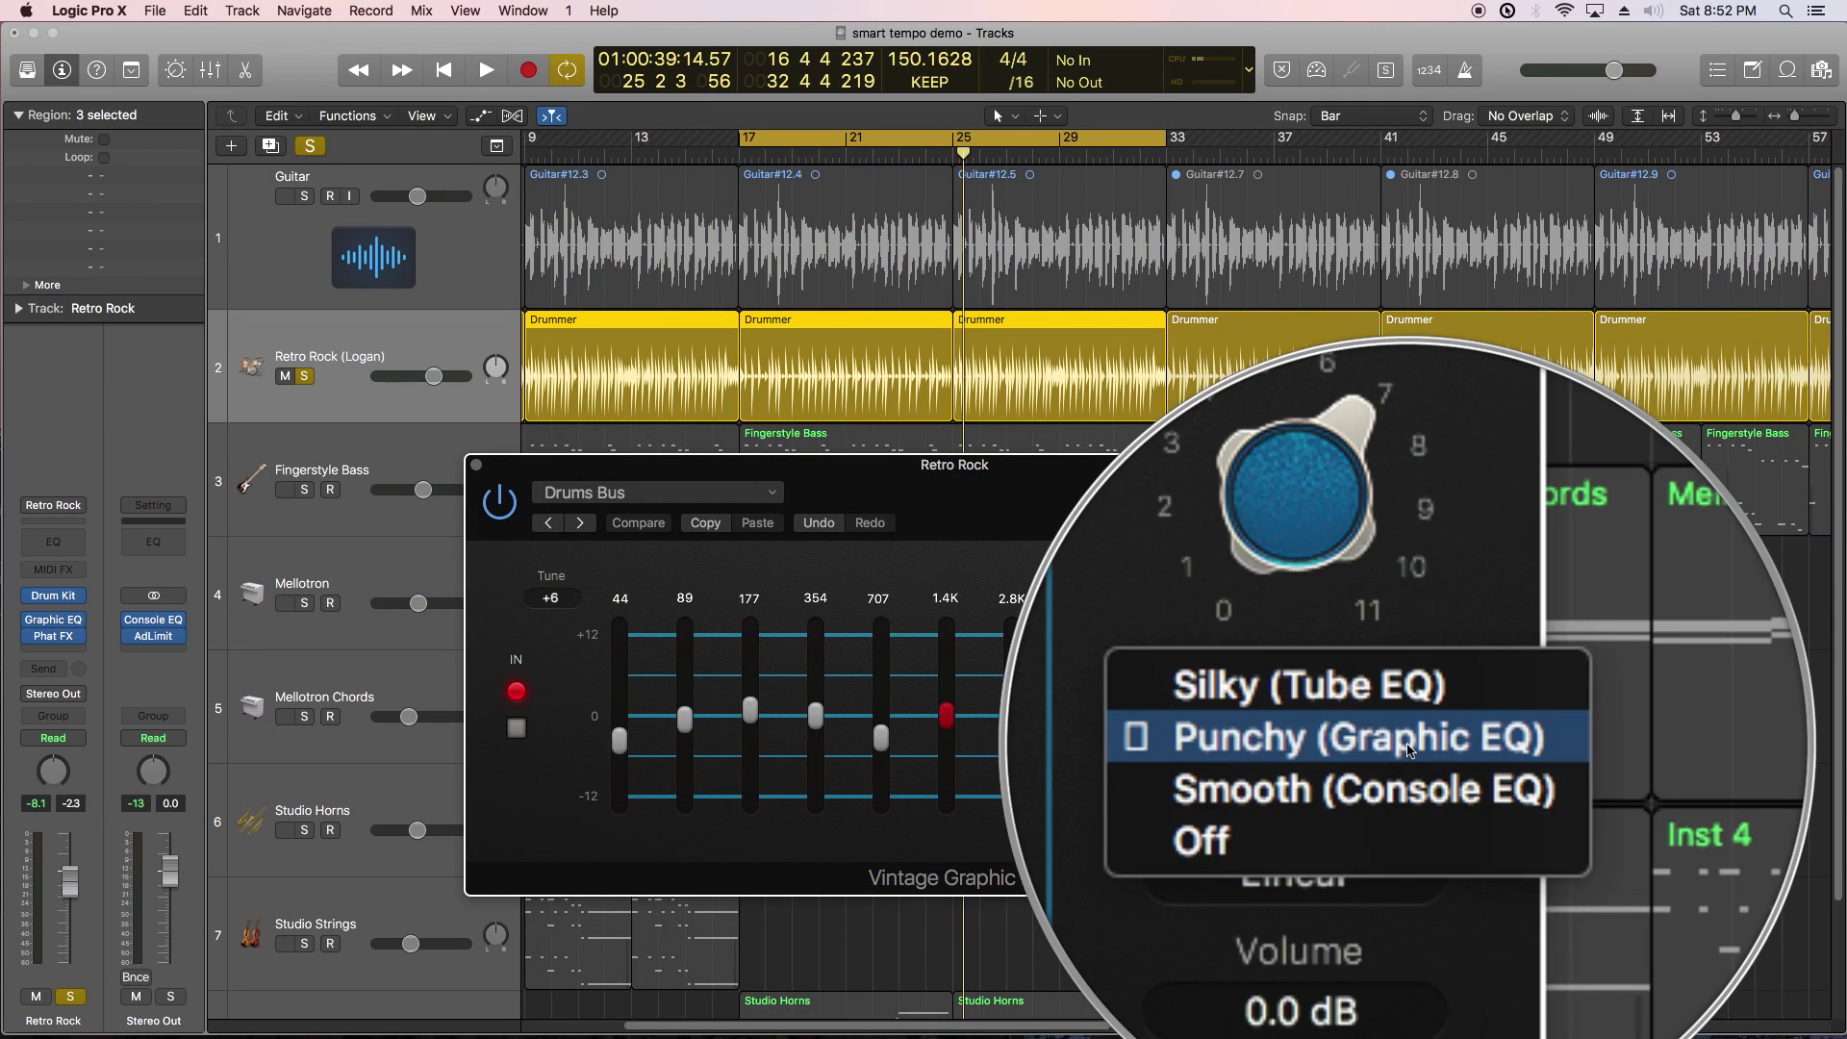
pyautogui.click(534, 784)
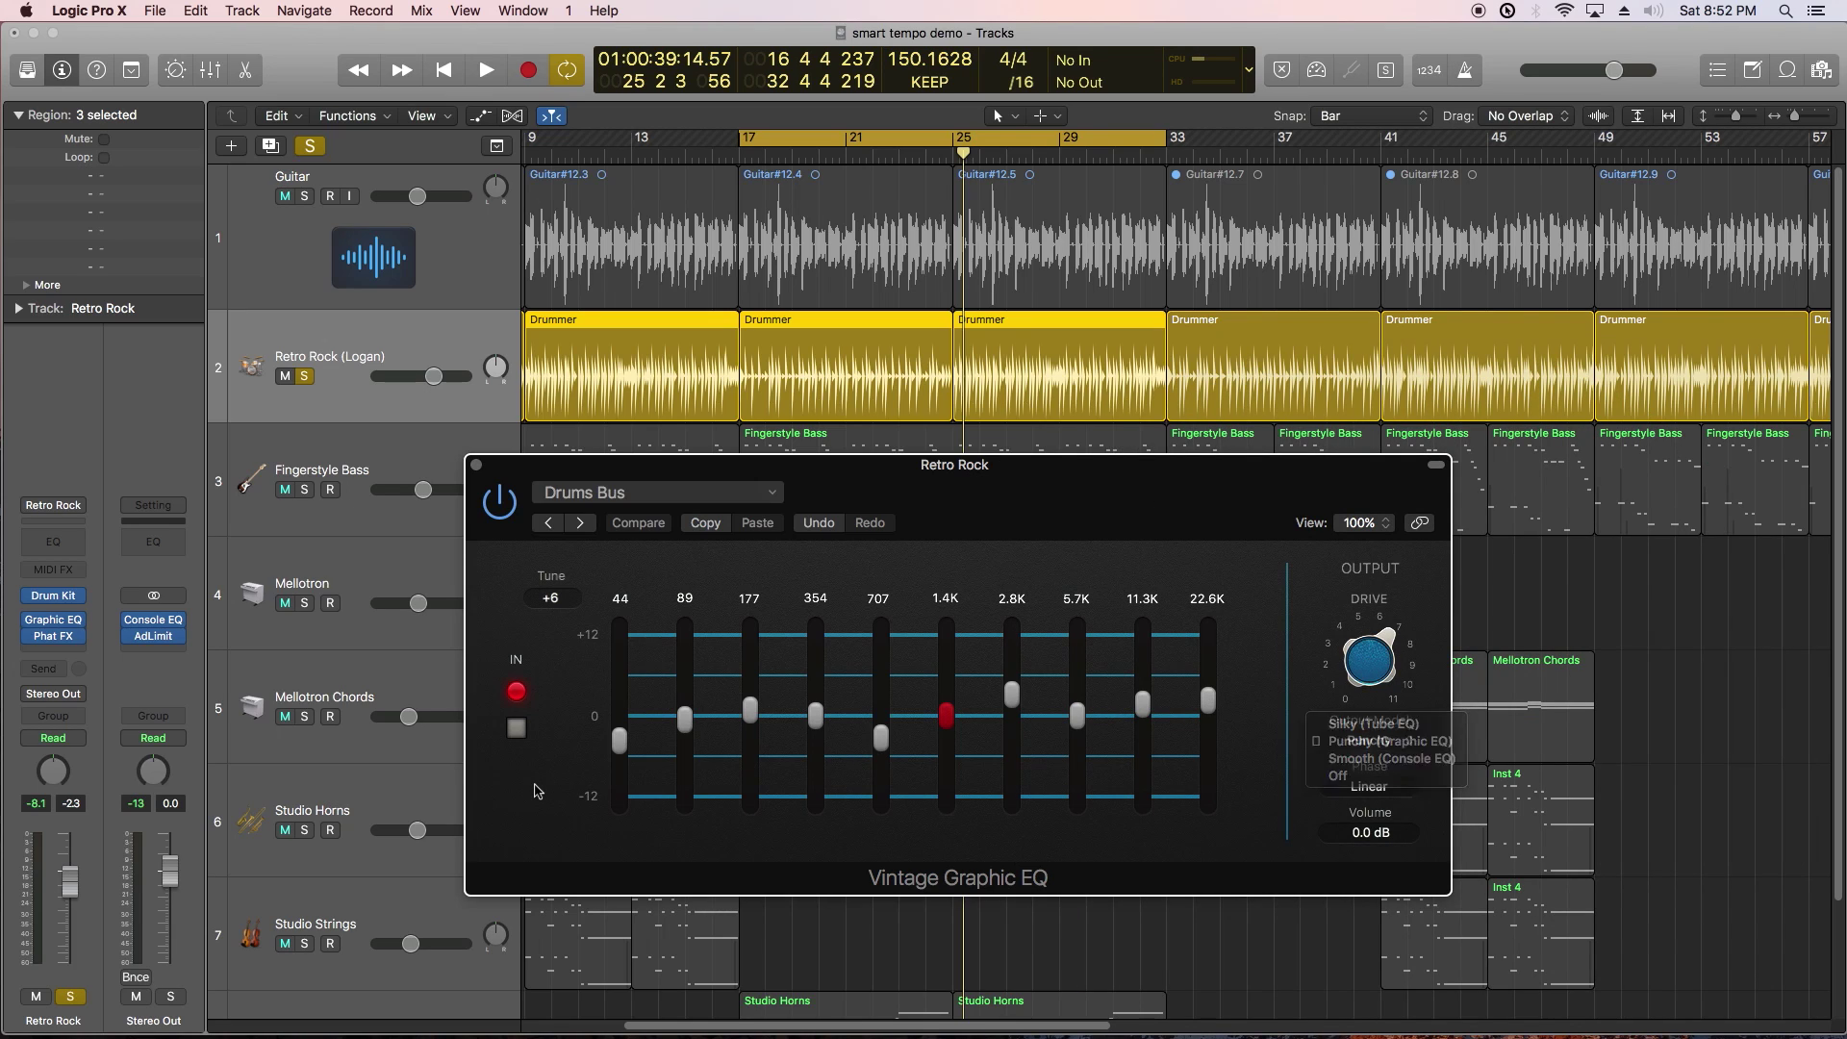
pyautogui.press('space')
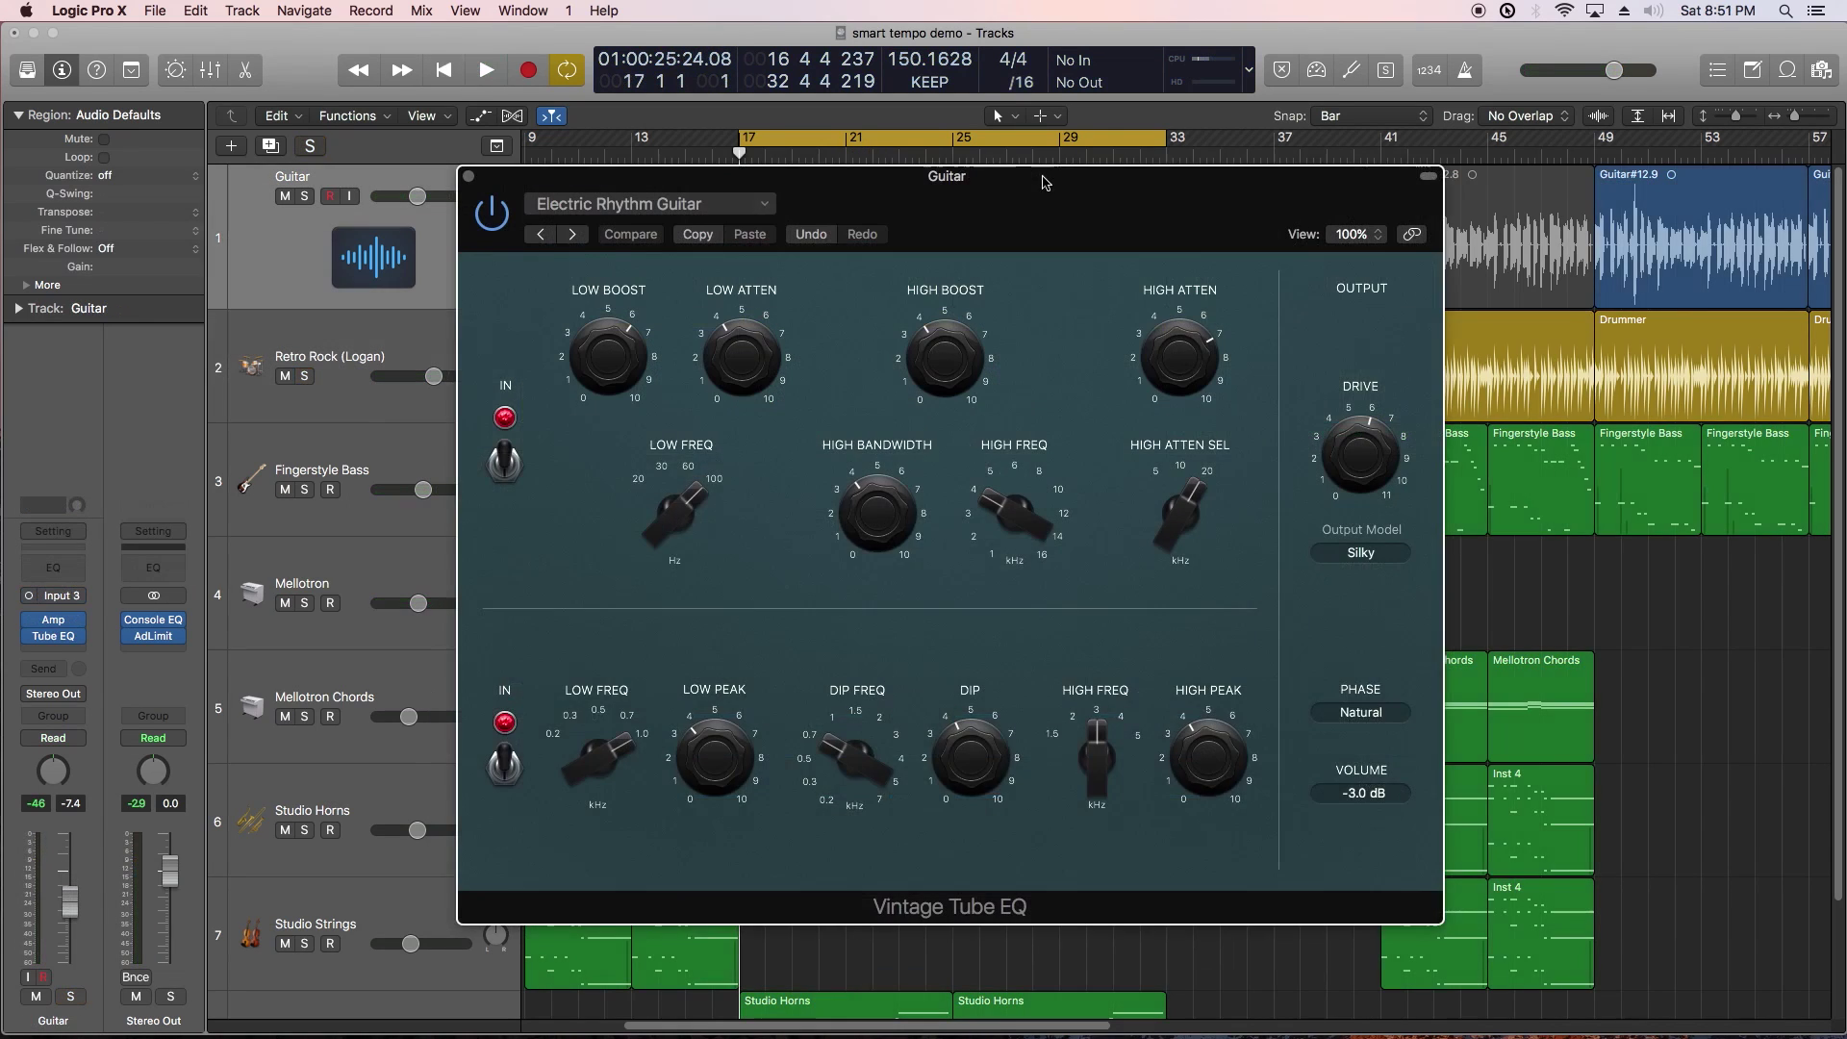
# Step: Move the Tube EQ window right, solo Guitar, play, and switch the Vintage Tube EQ off and on
pyautogui.moveTo(1050, 173); pyautogui.dragTo(1327, 224)
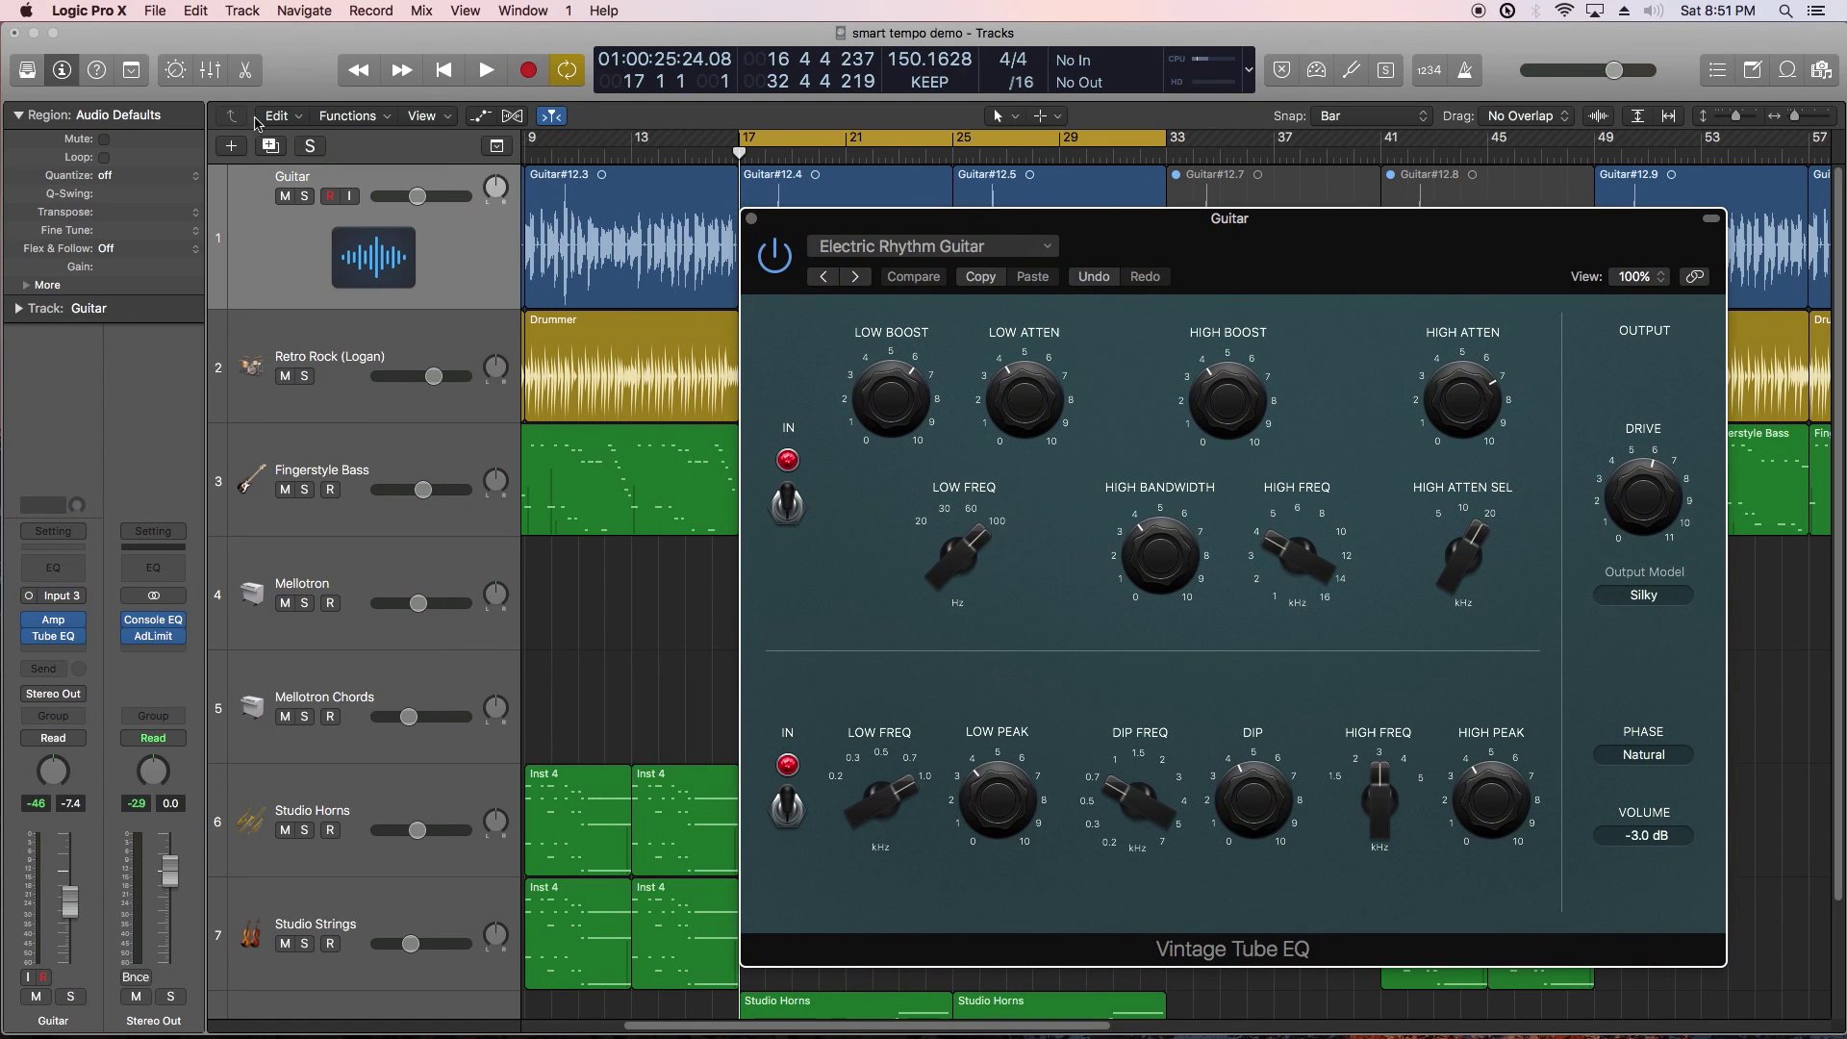
pyautogui.click(306, 196)
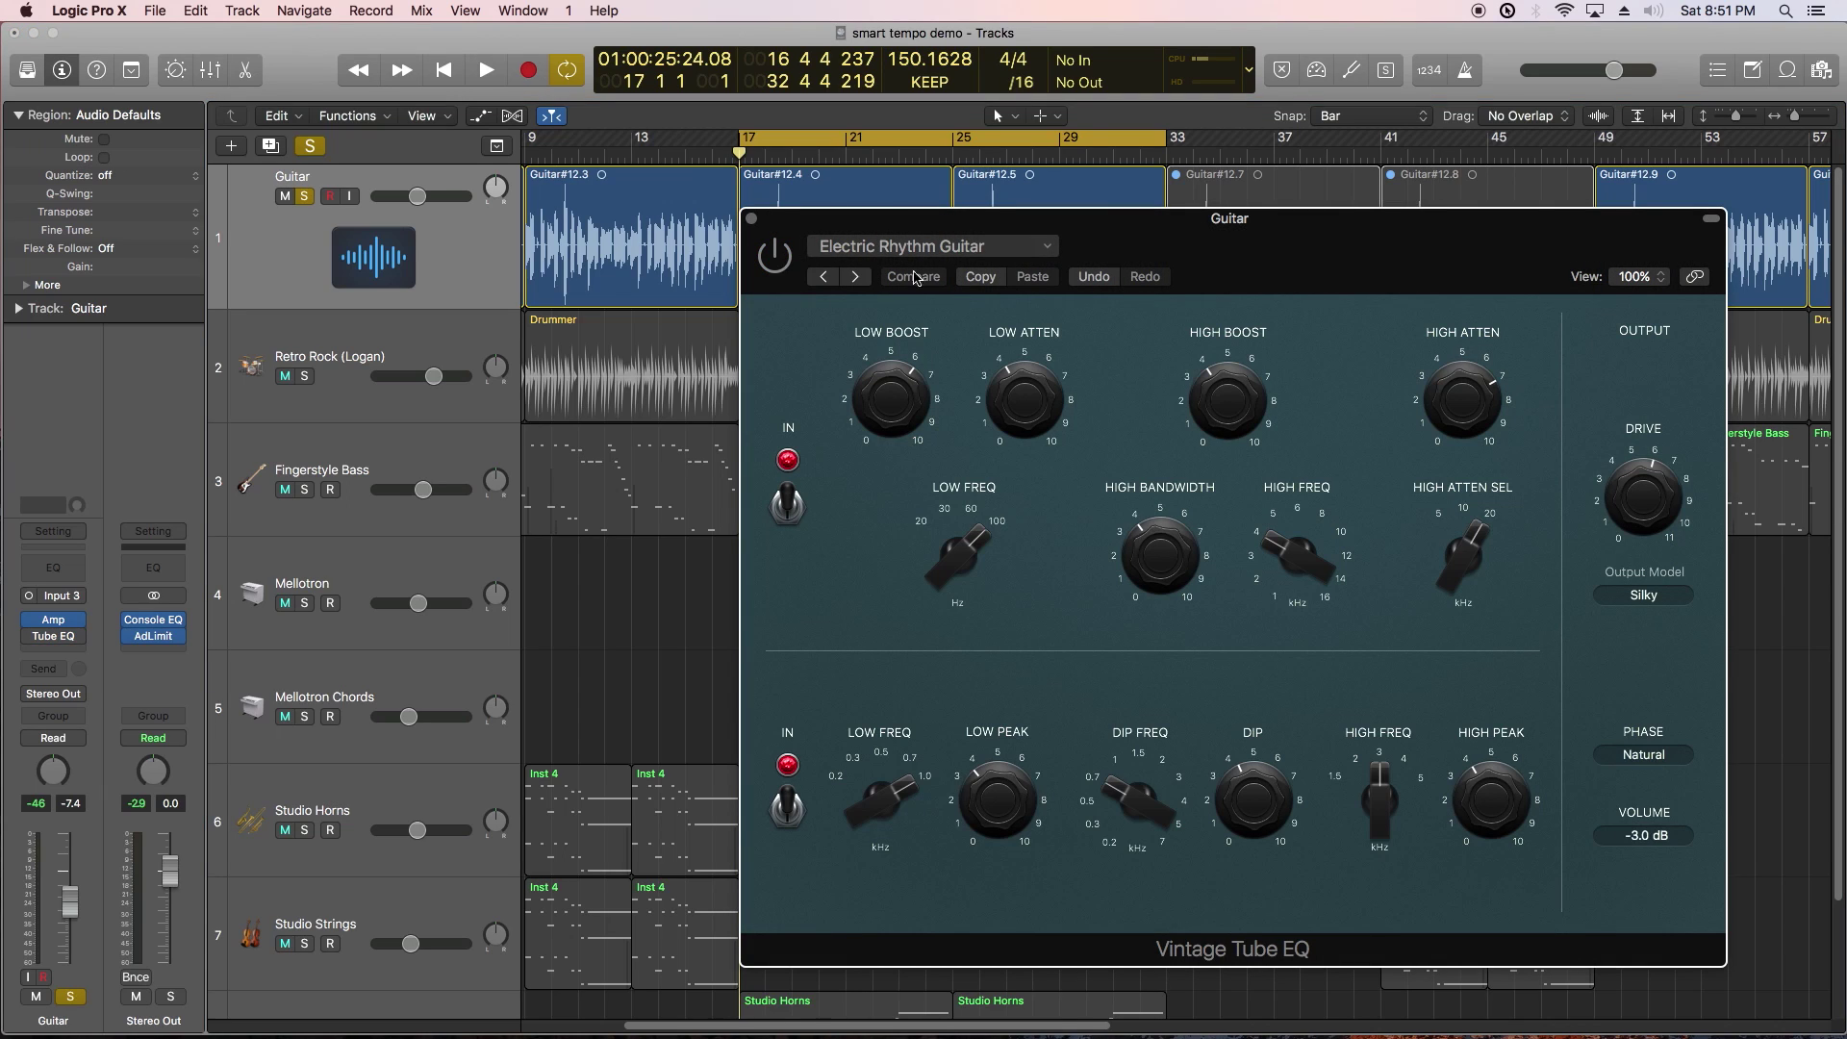
pyautogui.press('space')
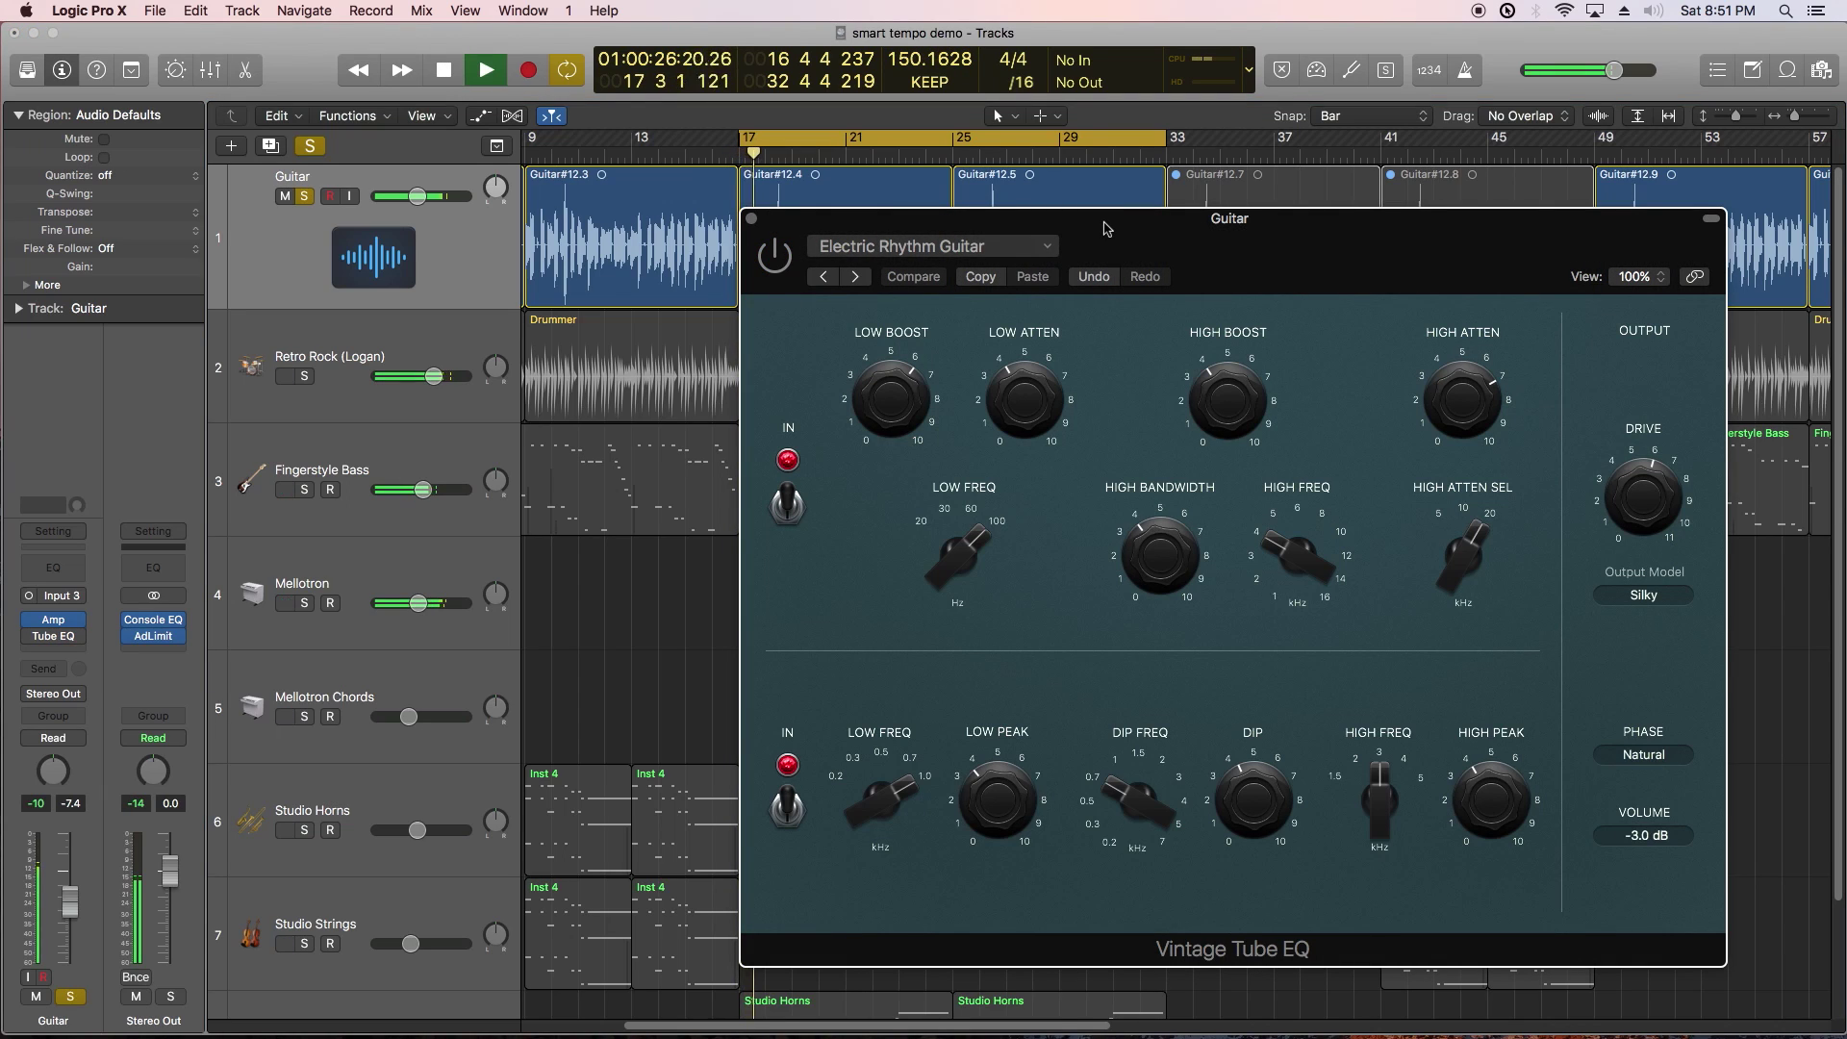
pyautogui.click(772, 256)
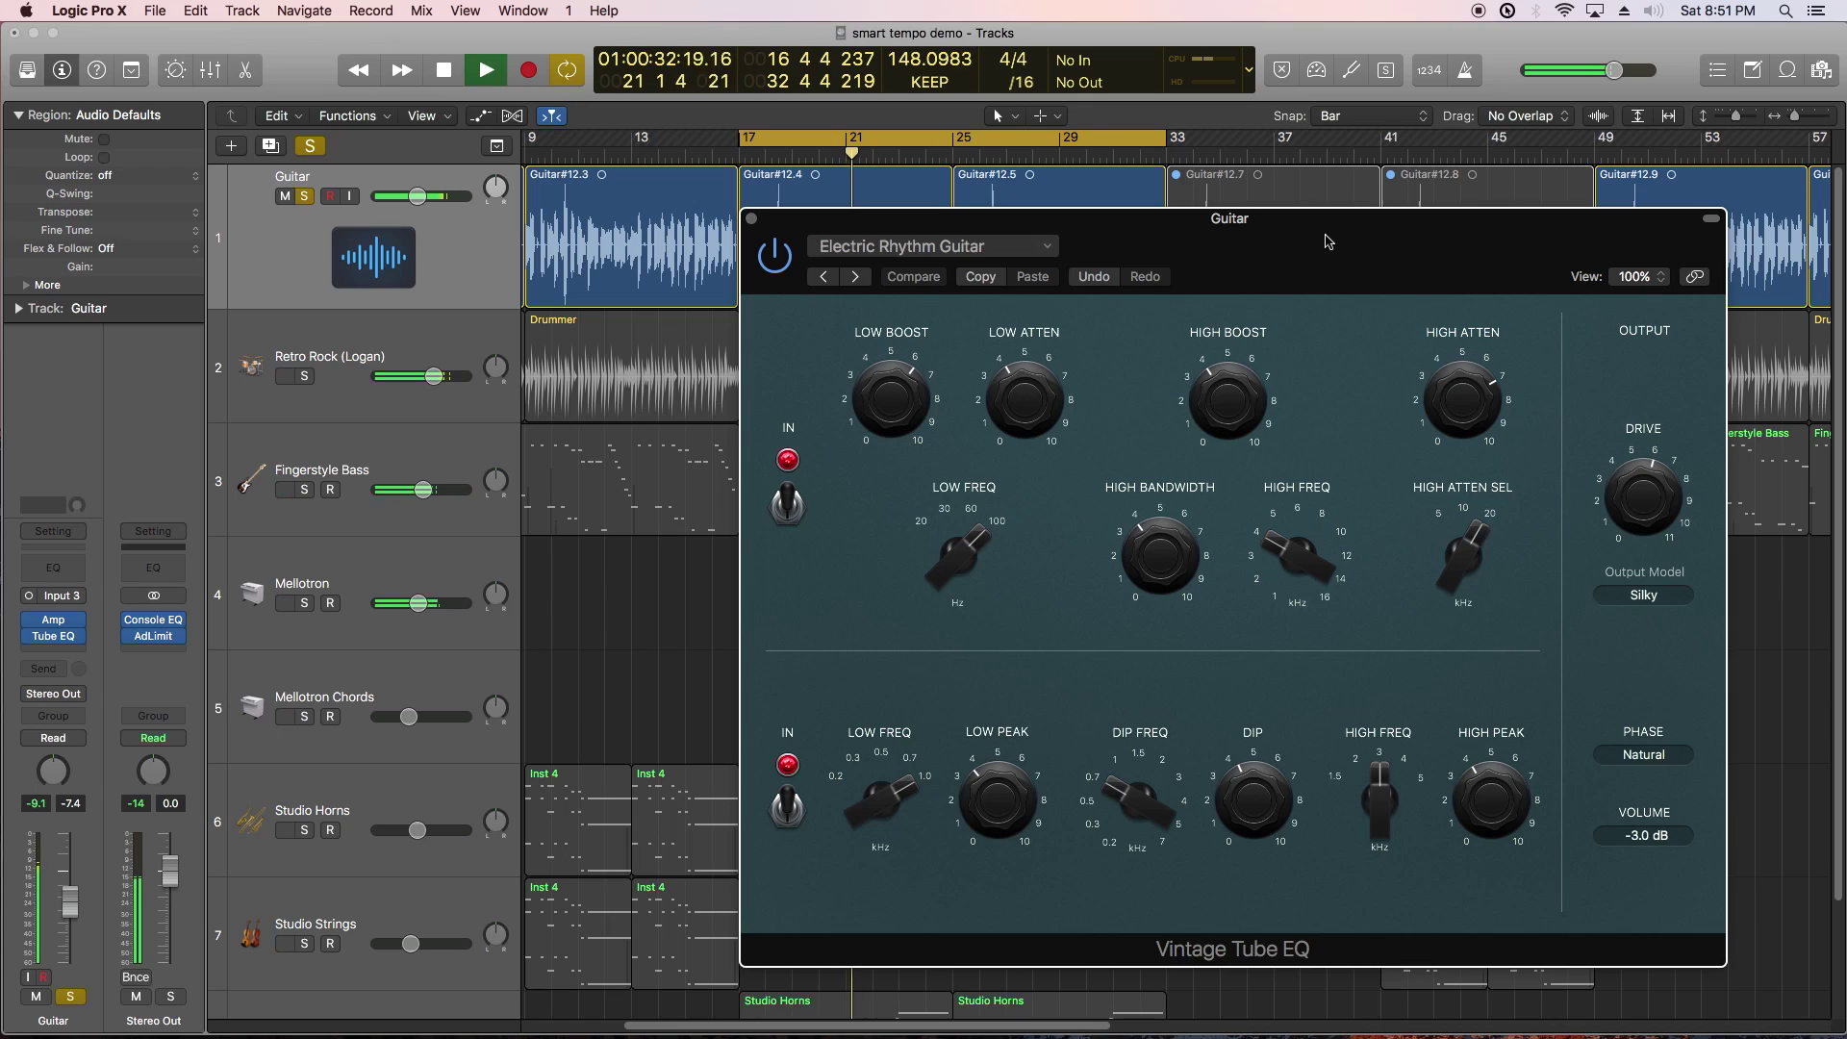
pyautogui.click(775, 256)
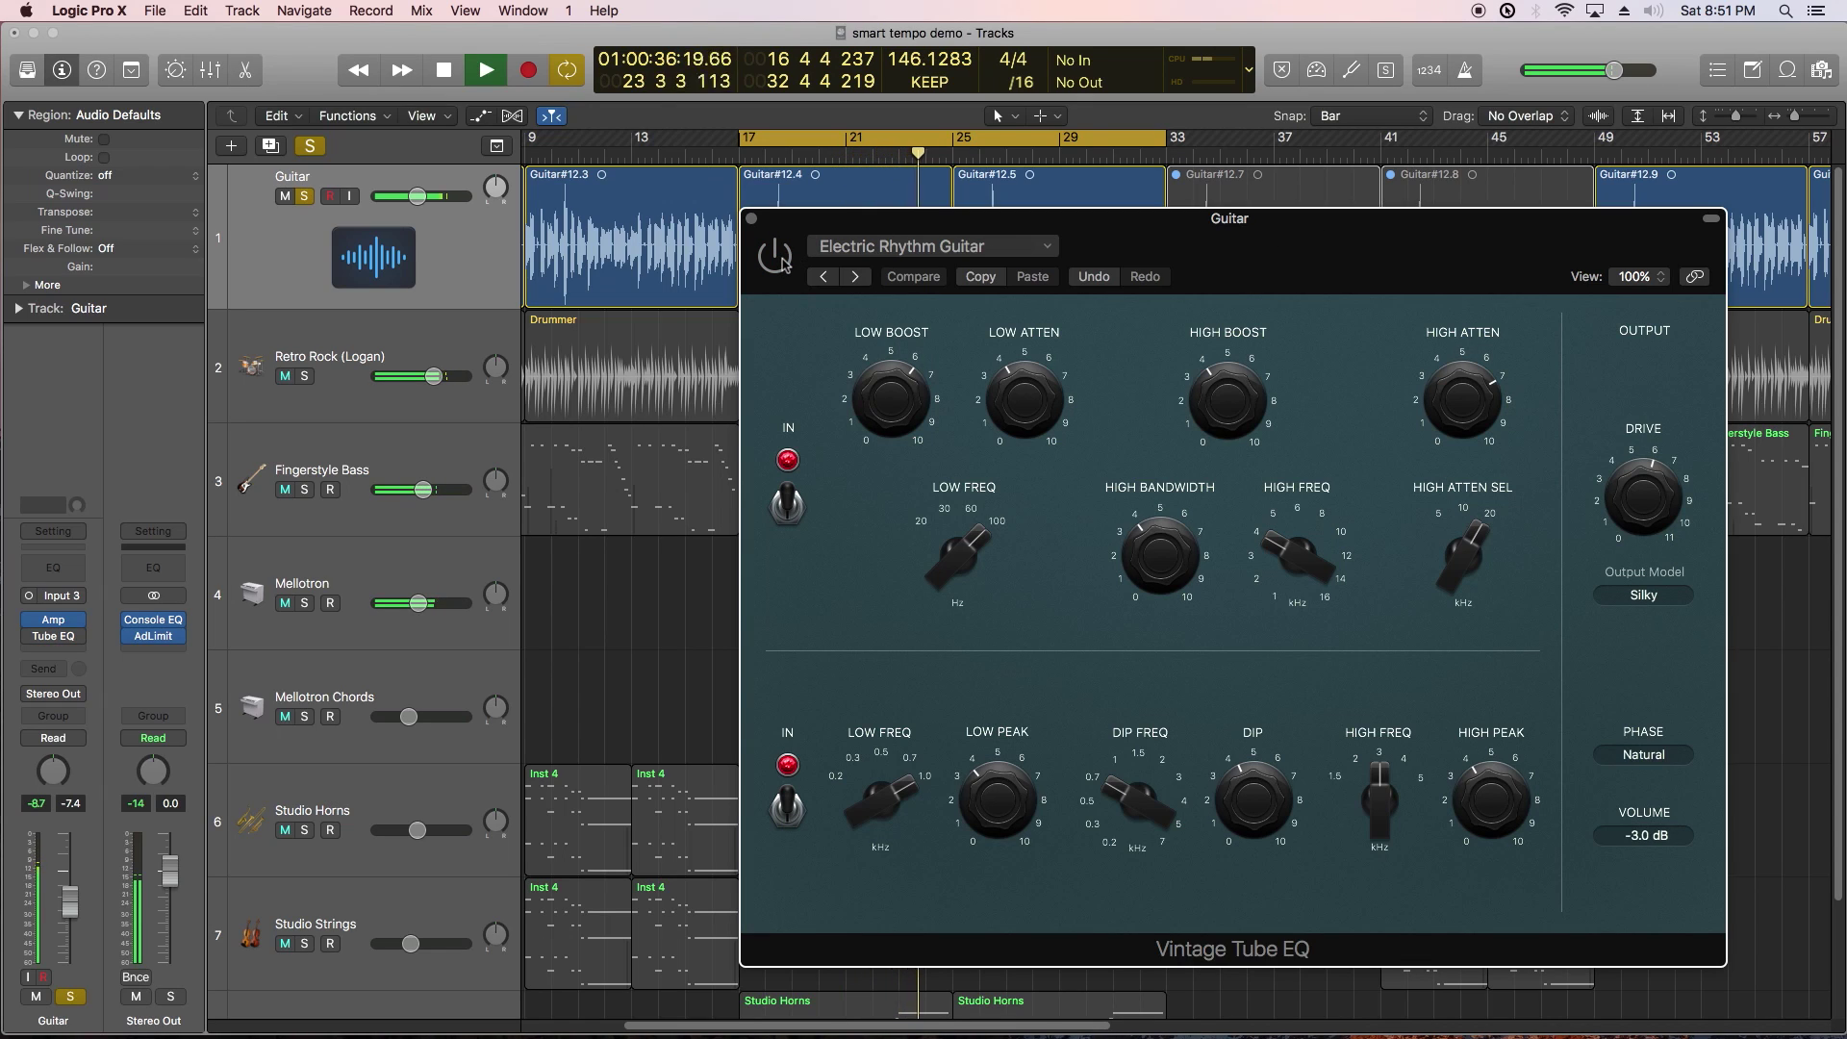
pyautogui.click(775, 256)
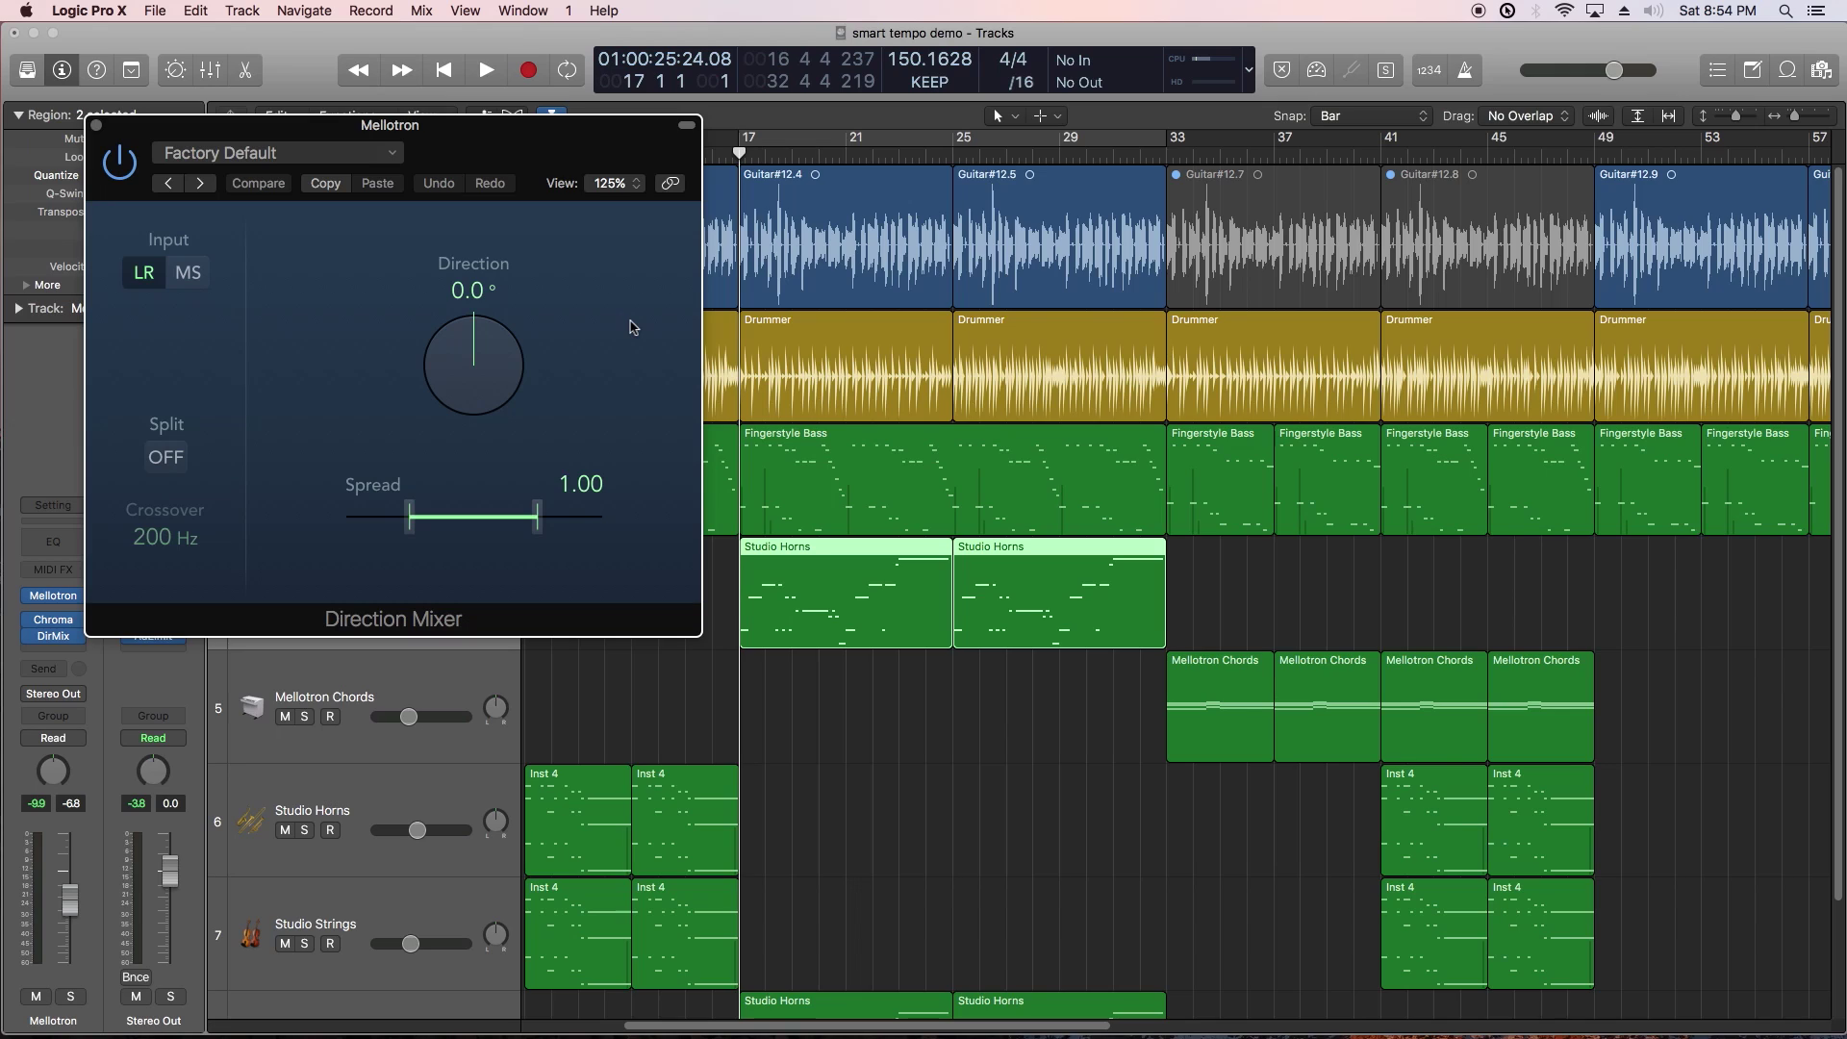
# Step: Turn on Direction Mixer Split, widen the high-band spread, then close it and open the Library
pyautogui.click(164, 458)
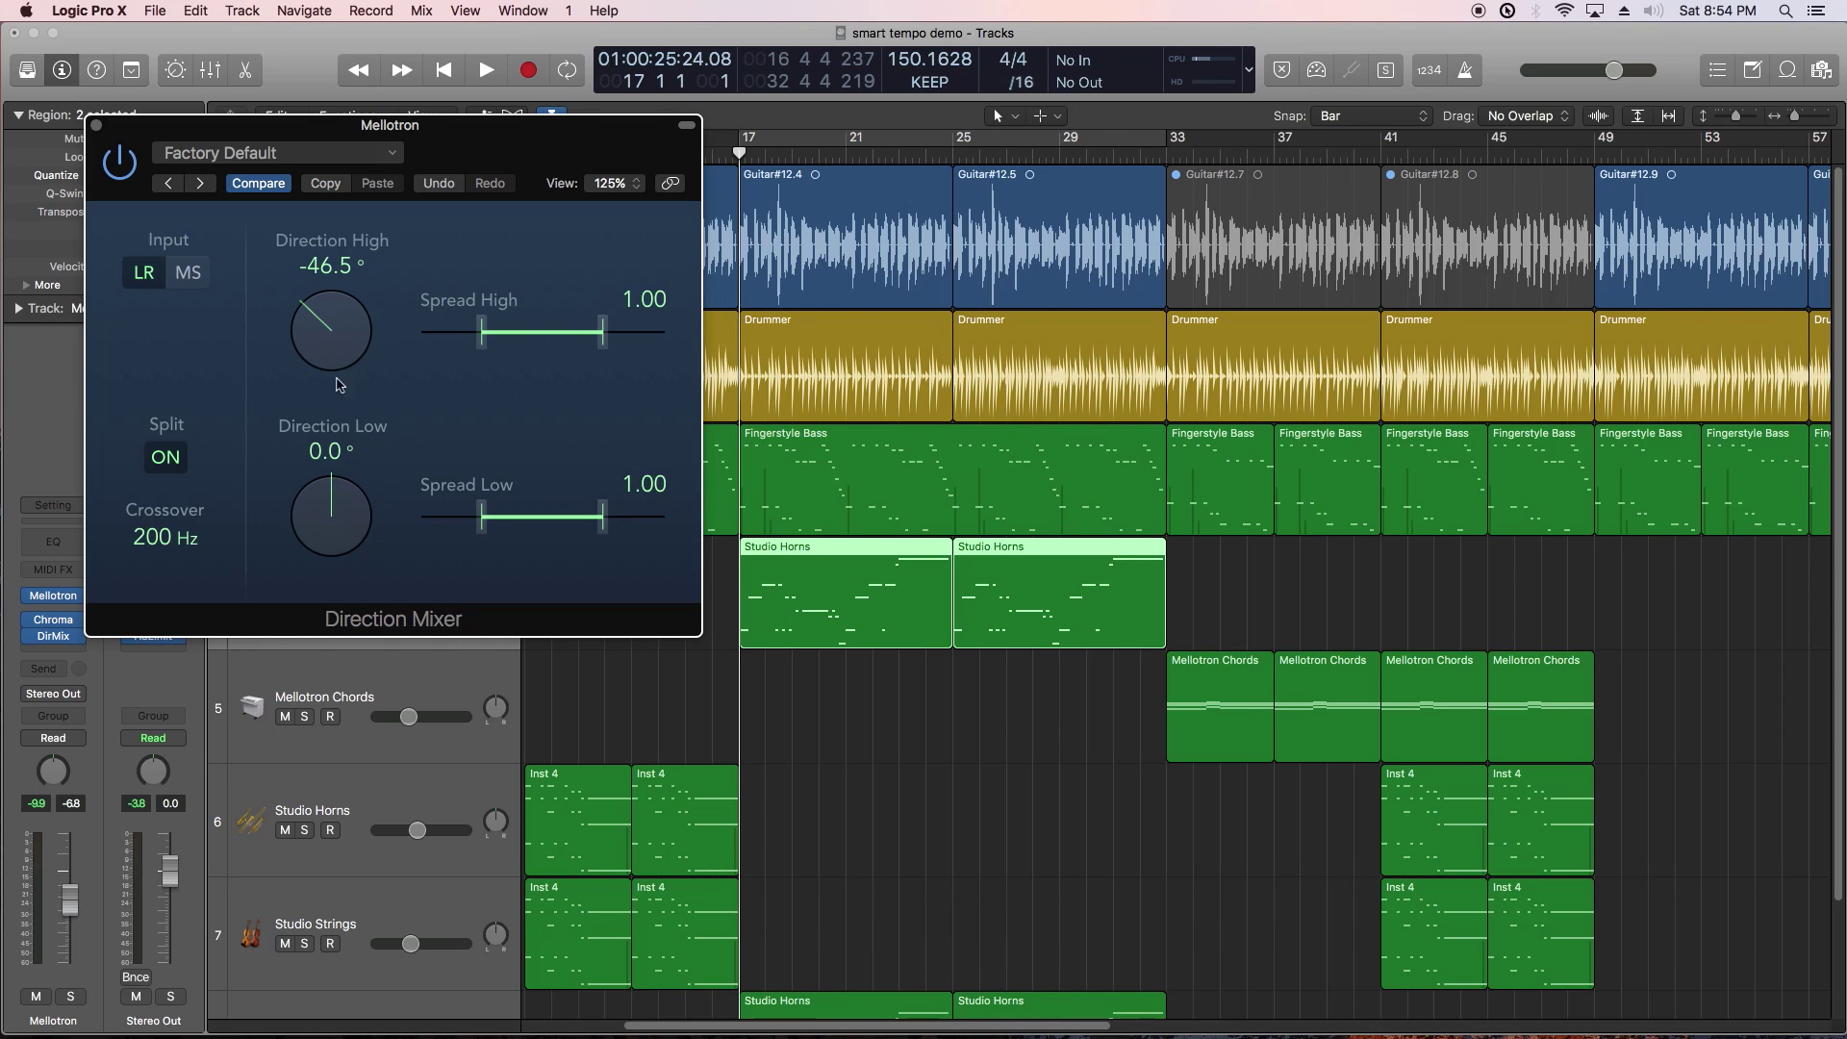
pyautogui.moveTo(473, 333); pyautogui.dragTo(440, 335)
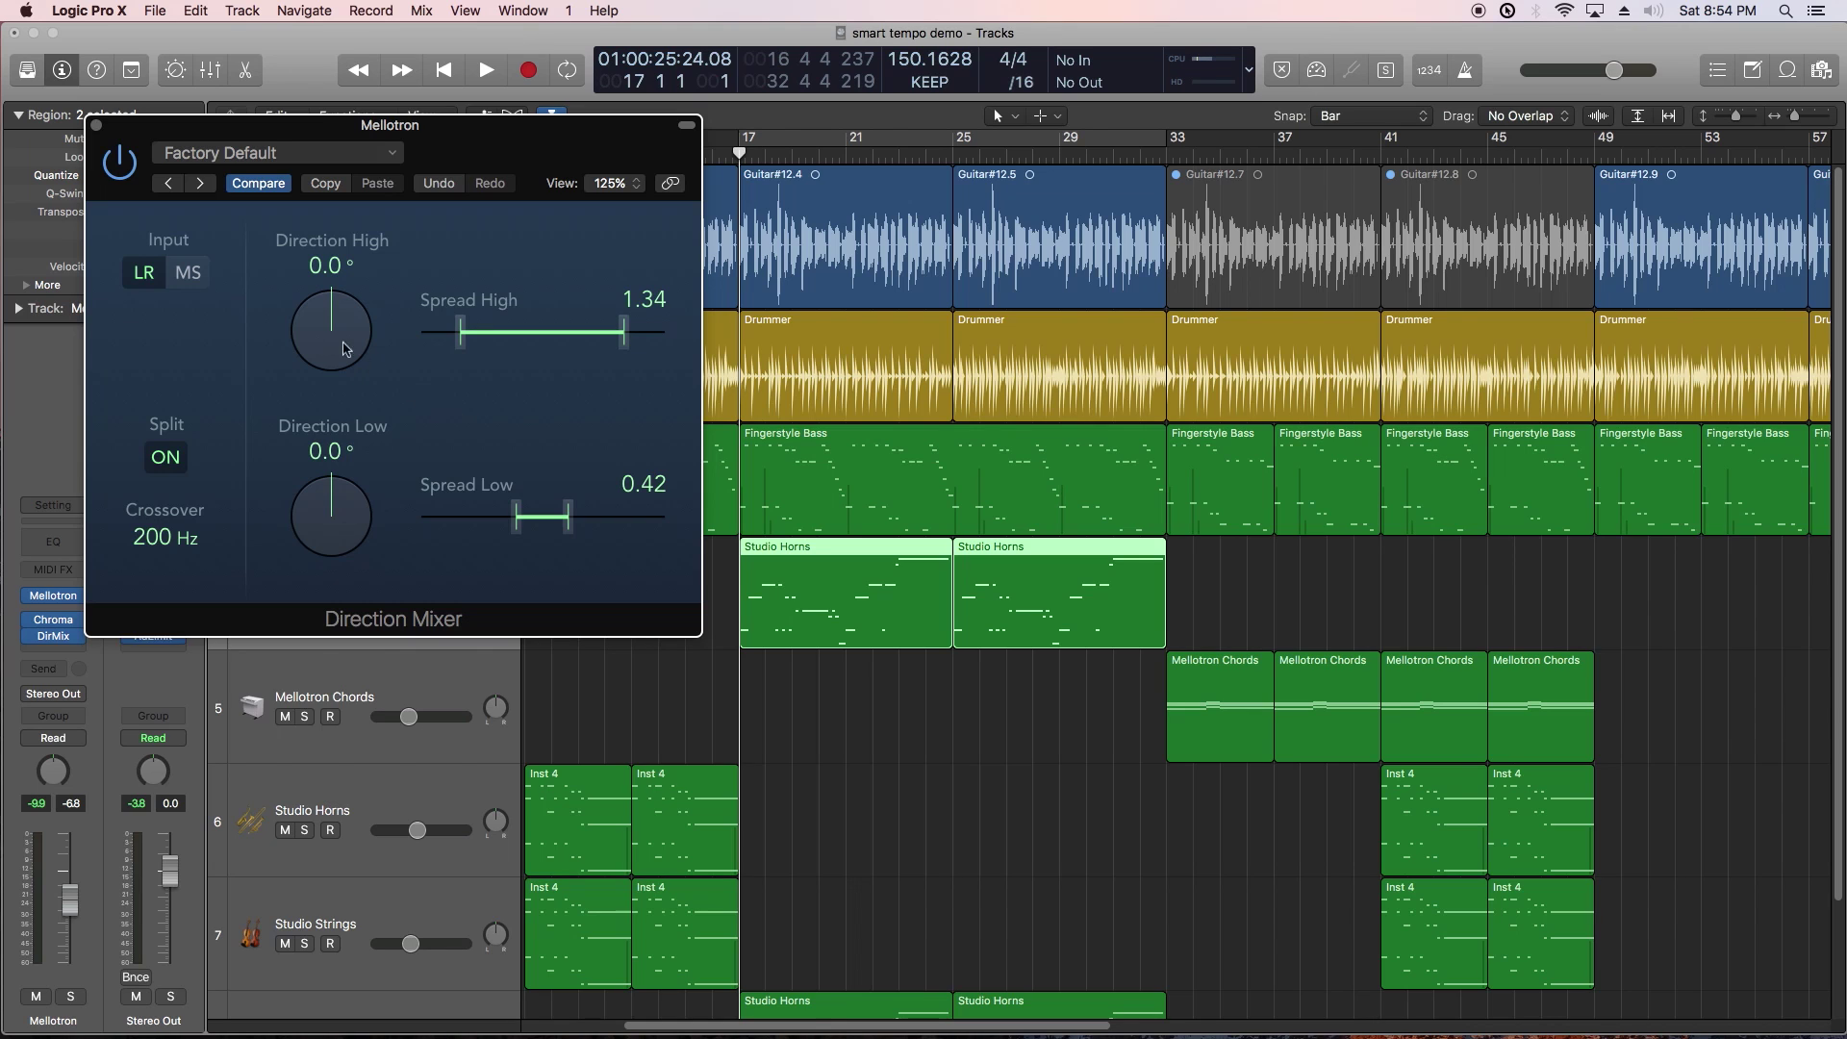
pyautogui.press('v')
pyautogui.press('o')
pyautogui.moveTo(1840, 453); pyautogui.dragTo(1838, 562)
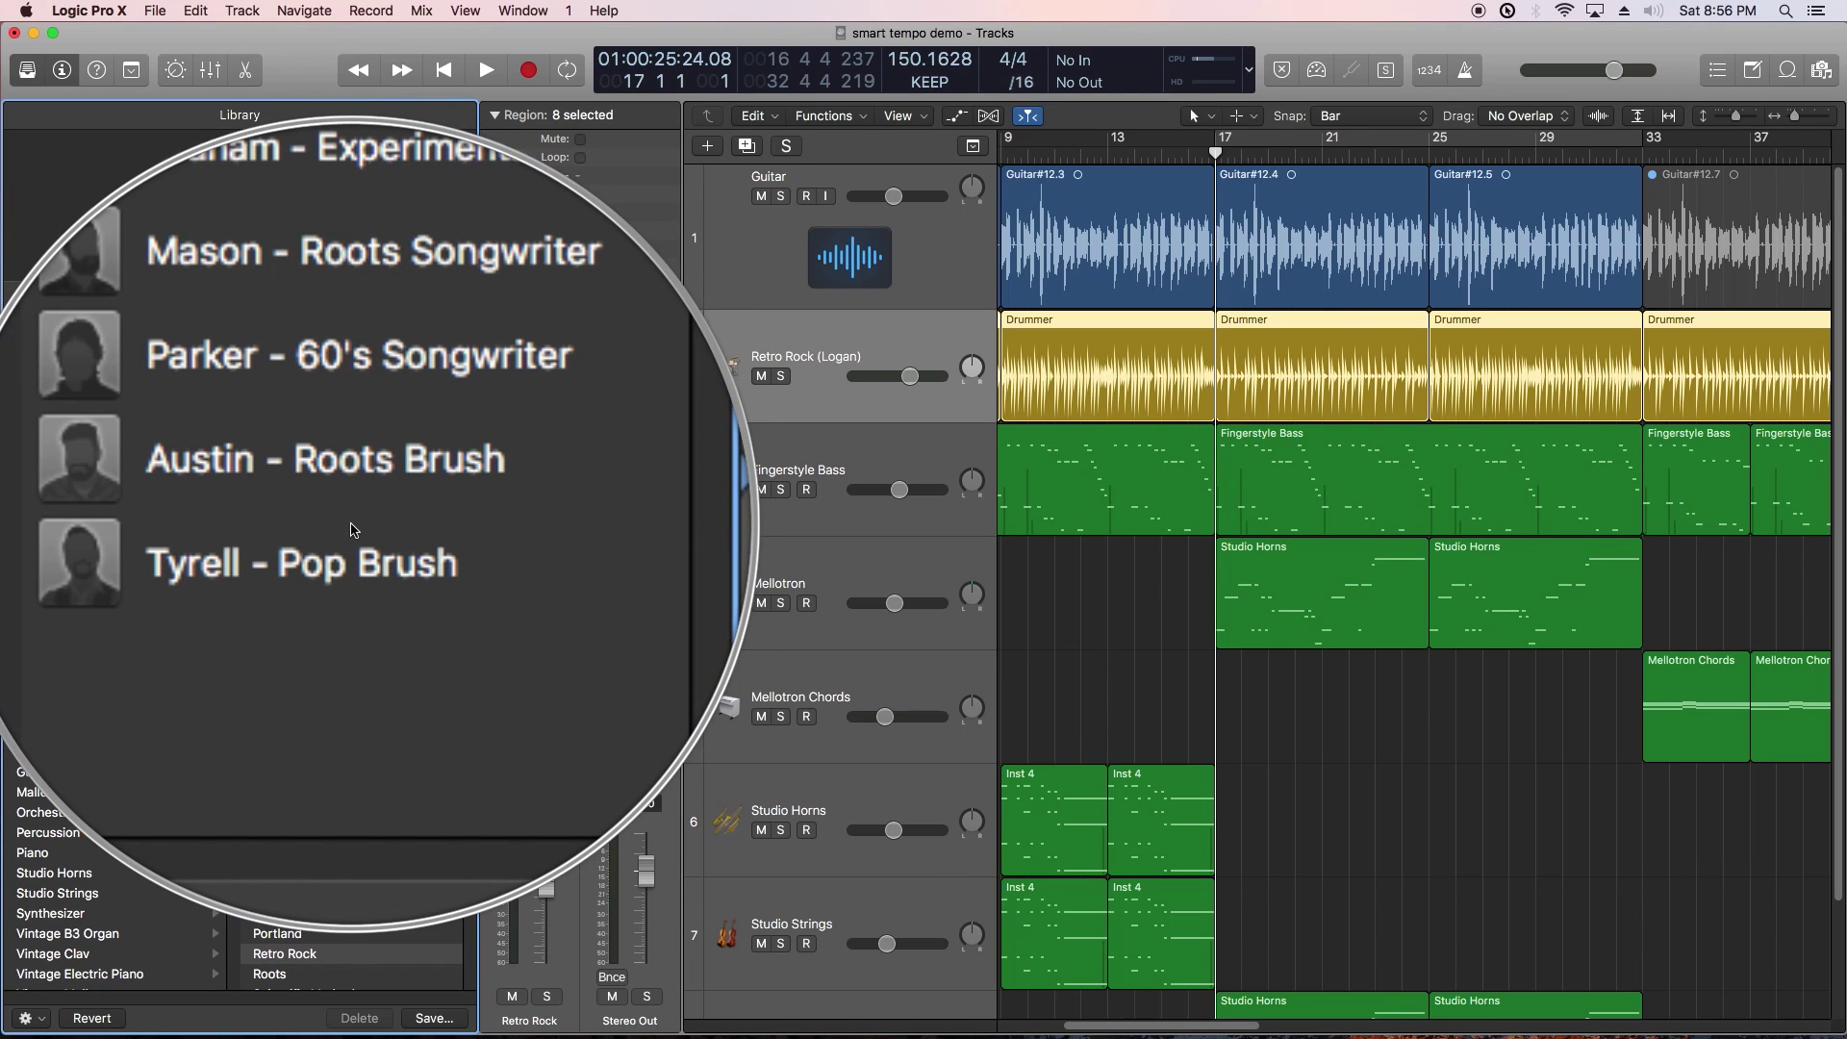
# Step: Preview a Songwriter drummer's description, then scroll the release notes toward Key Commands
pyautogui.moveTo(354, 529)
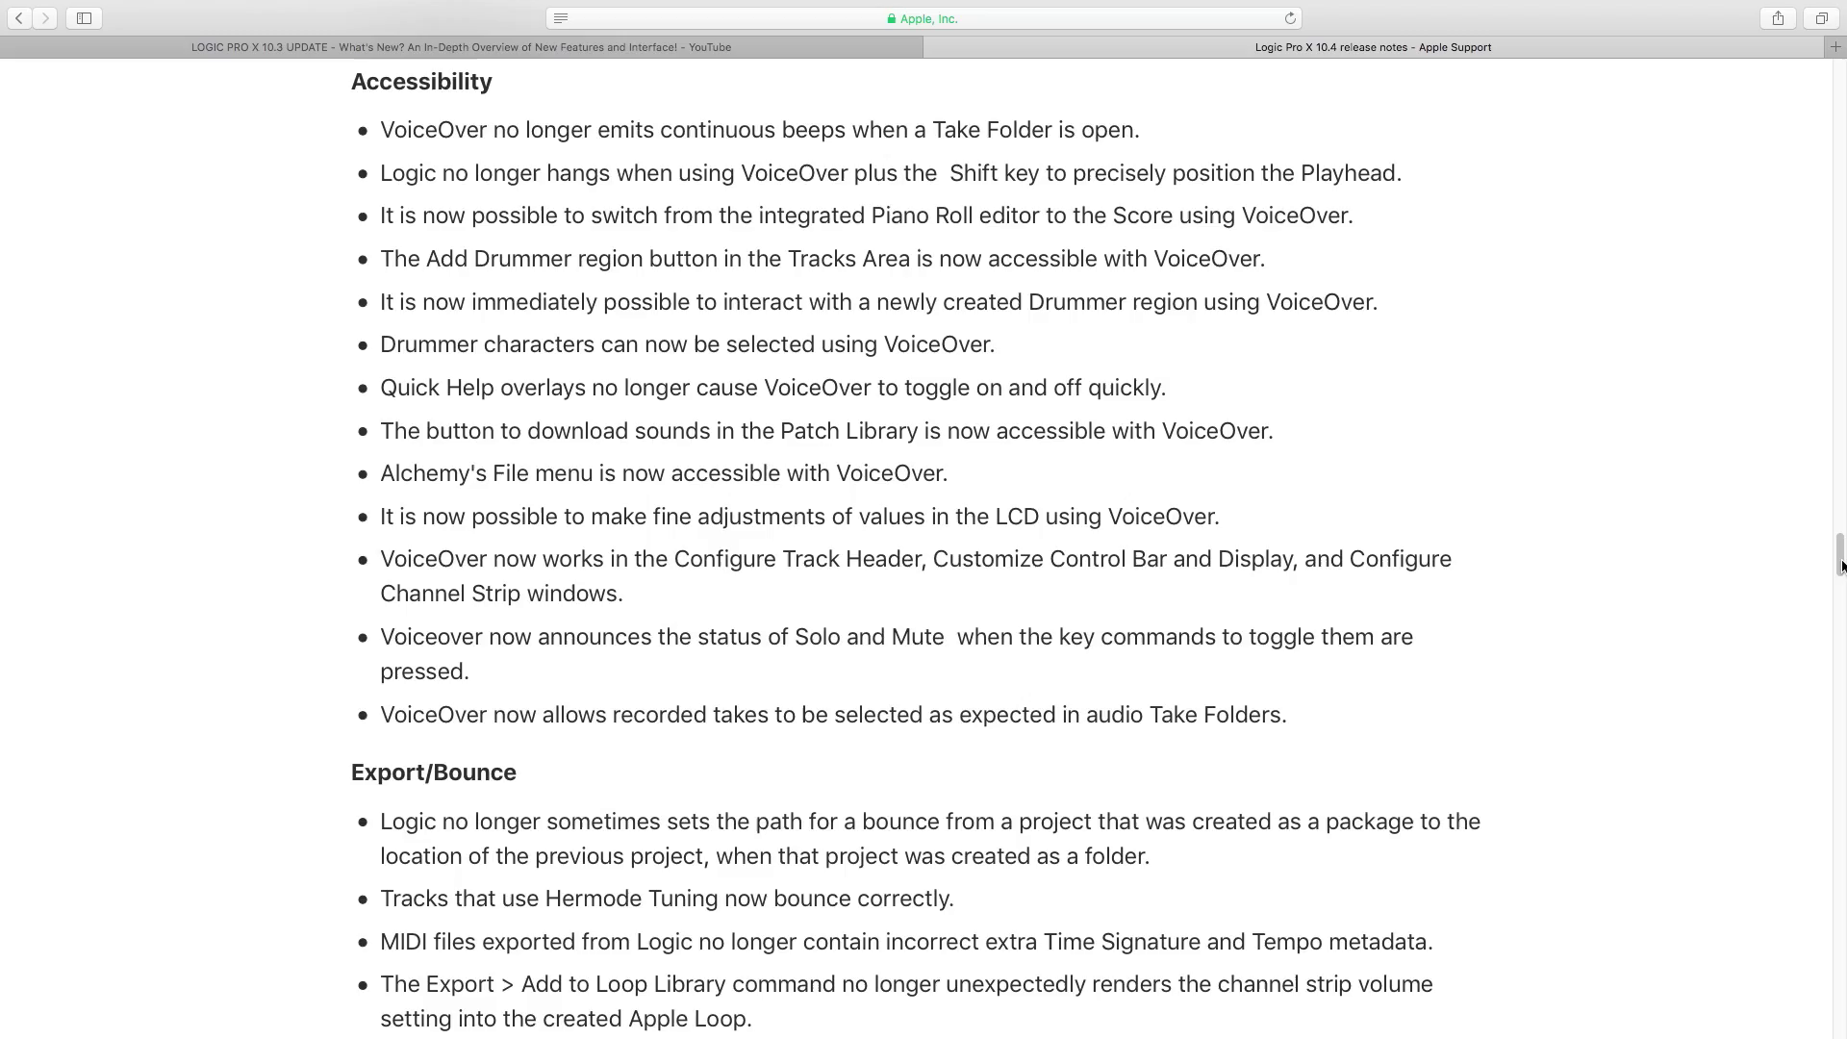
pyautogui.moveTo(1842, 565); pyautogui.dragTo(1842, 639)
pyautogui.scroll(-2, 924, 548)
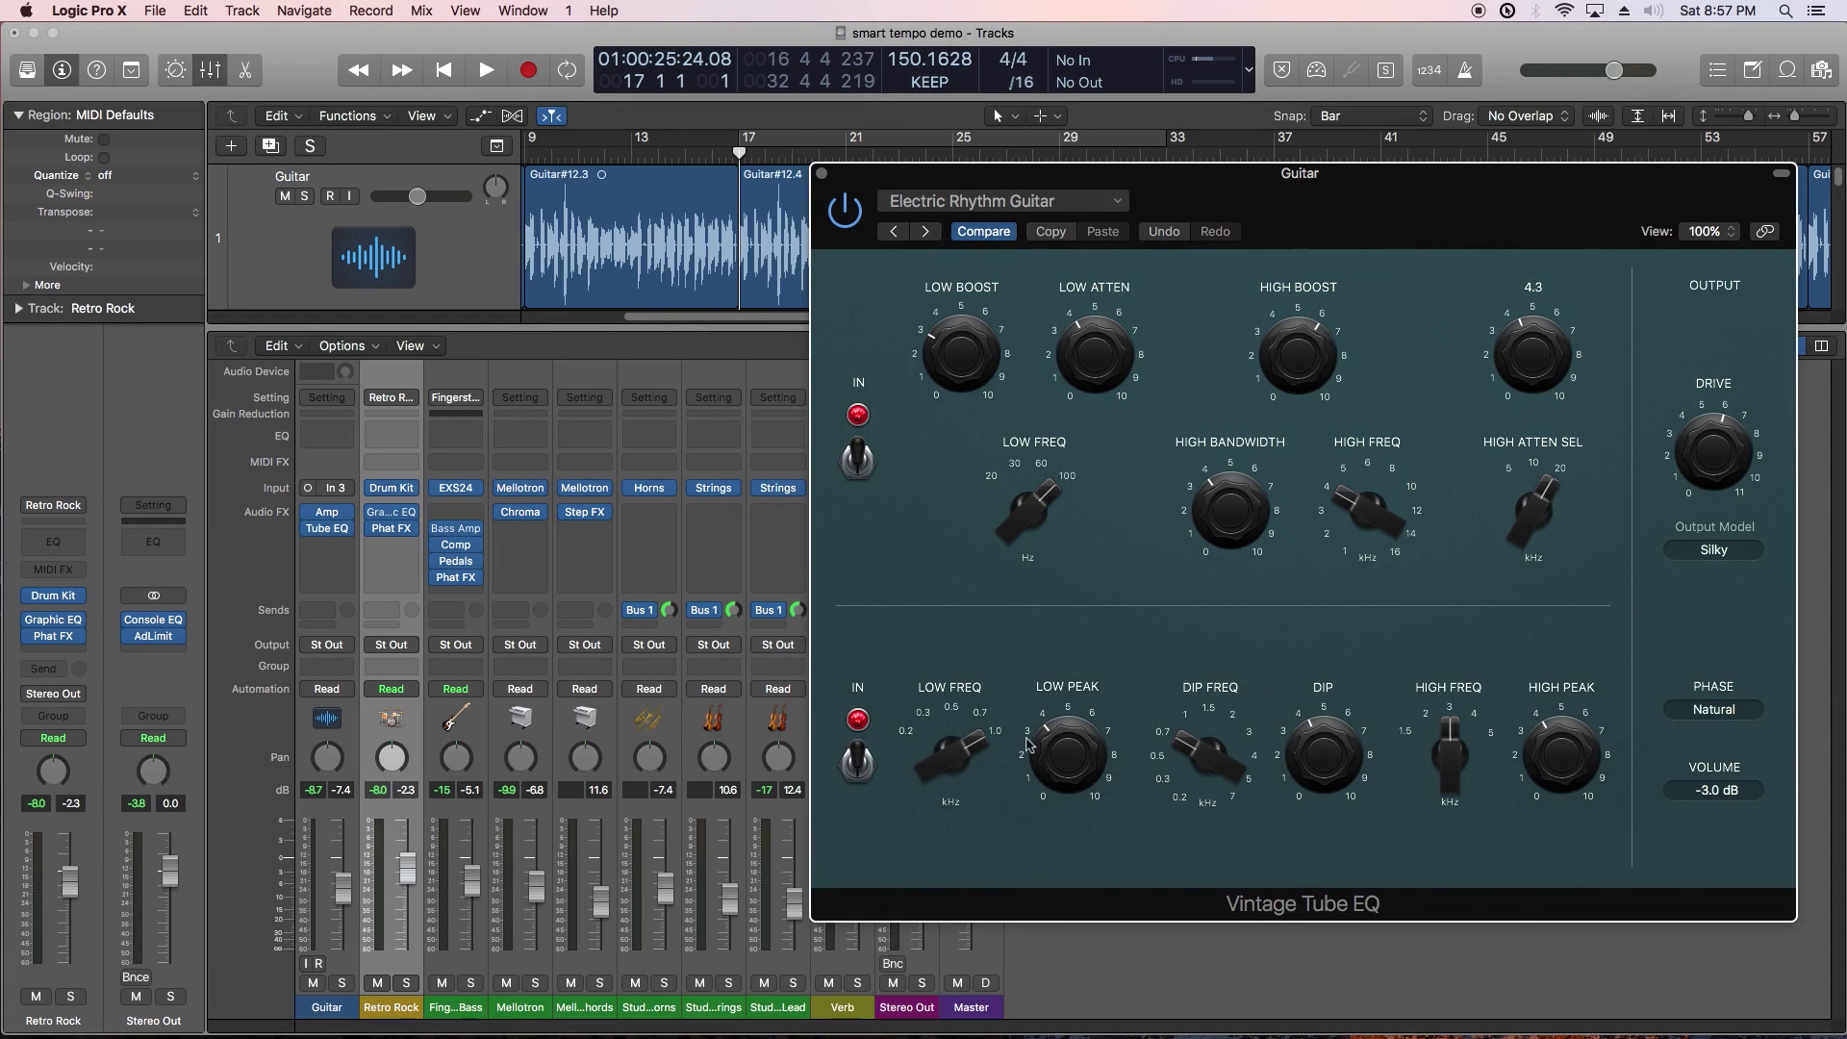
# Step: Undo the last mixer change and show the Undo History
pyautogui.click(596, 876)
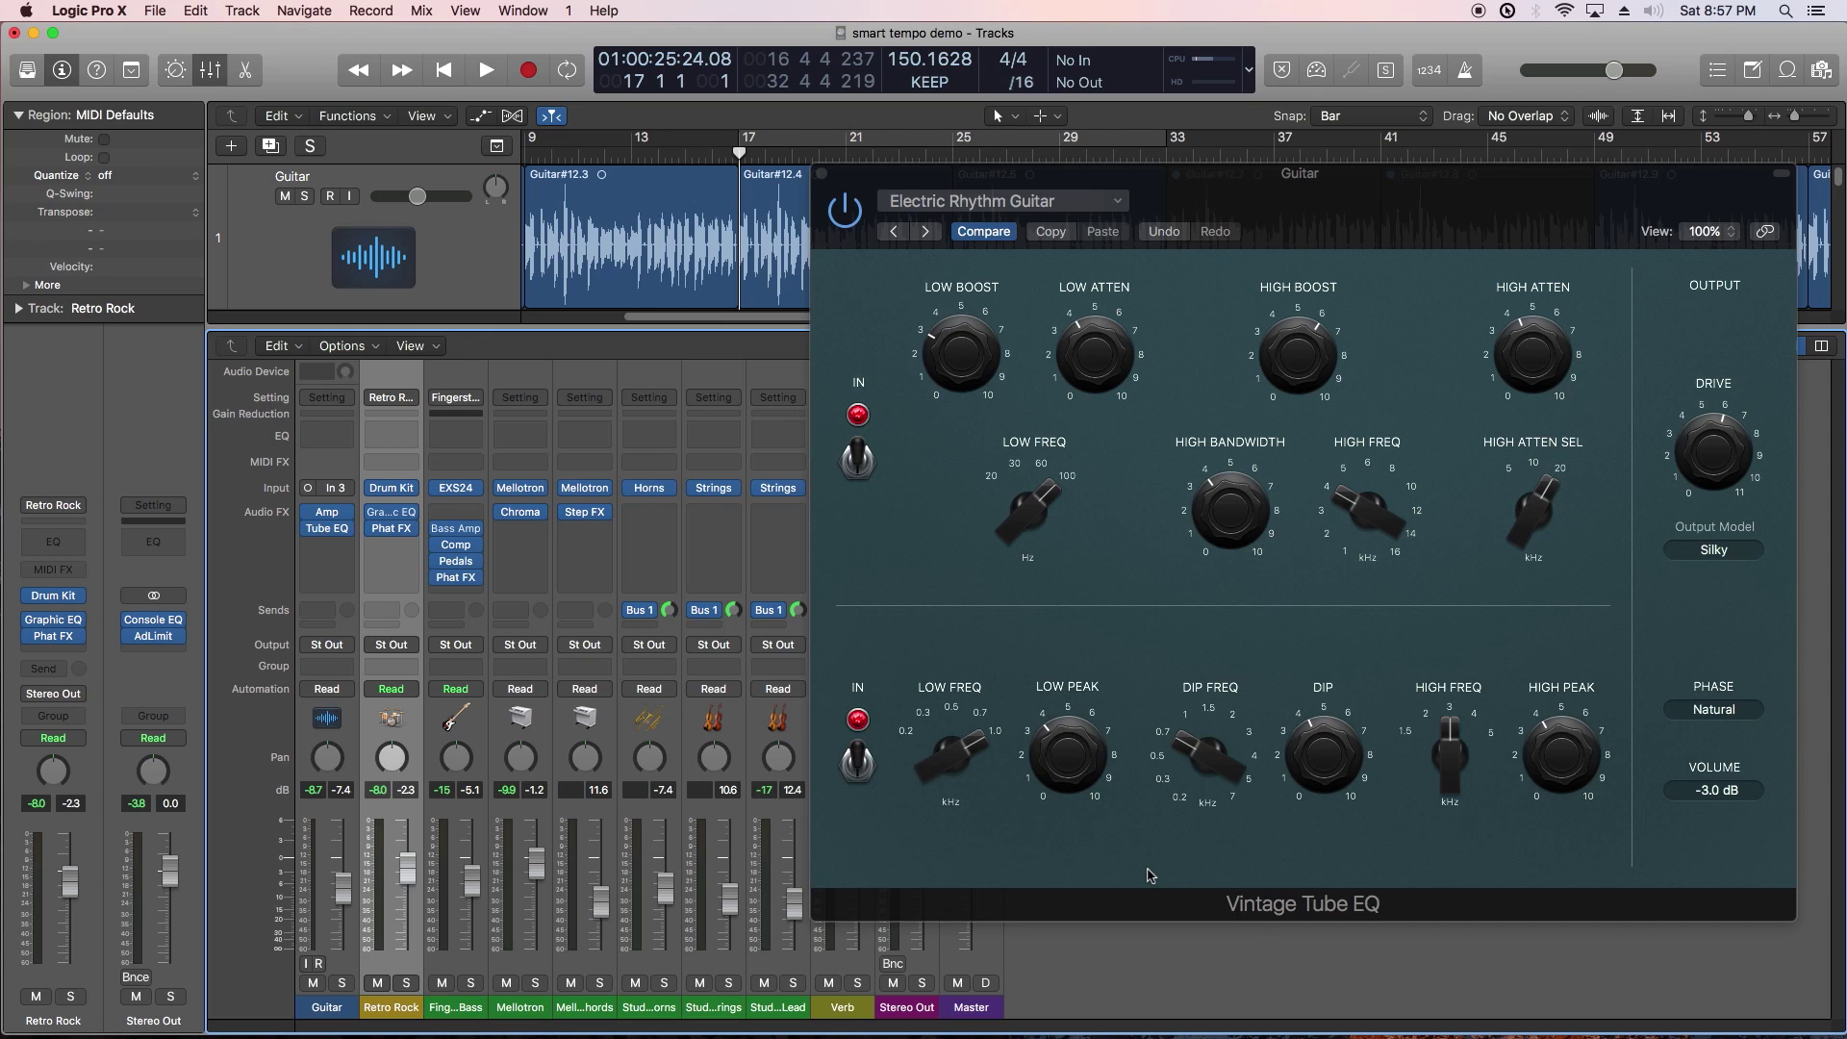
pyautogui.press('super+z')
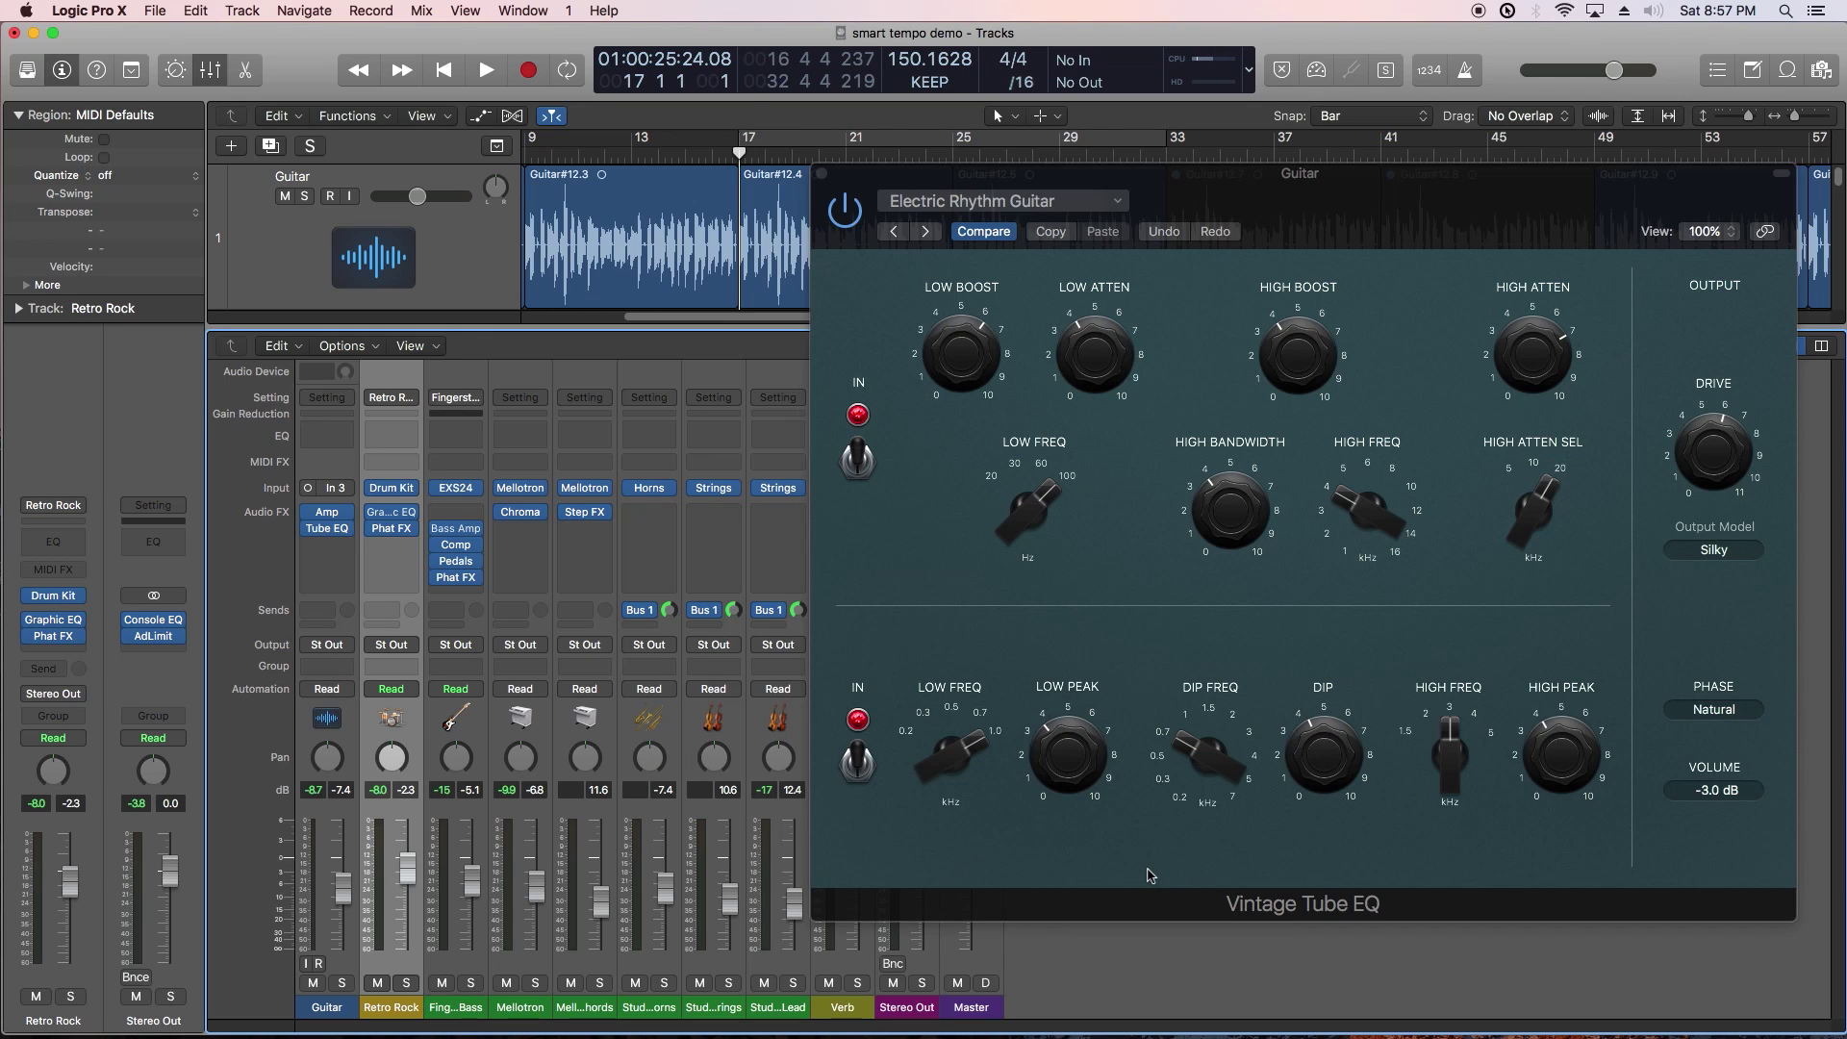
pyautogui.hotkey('alt', 'z')
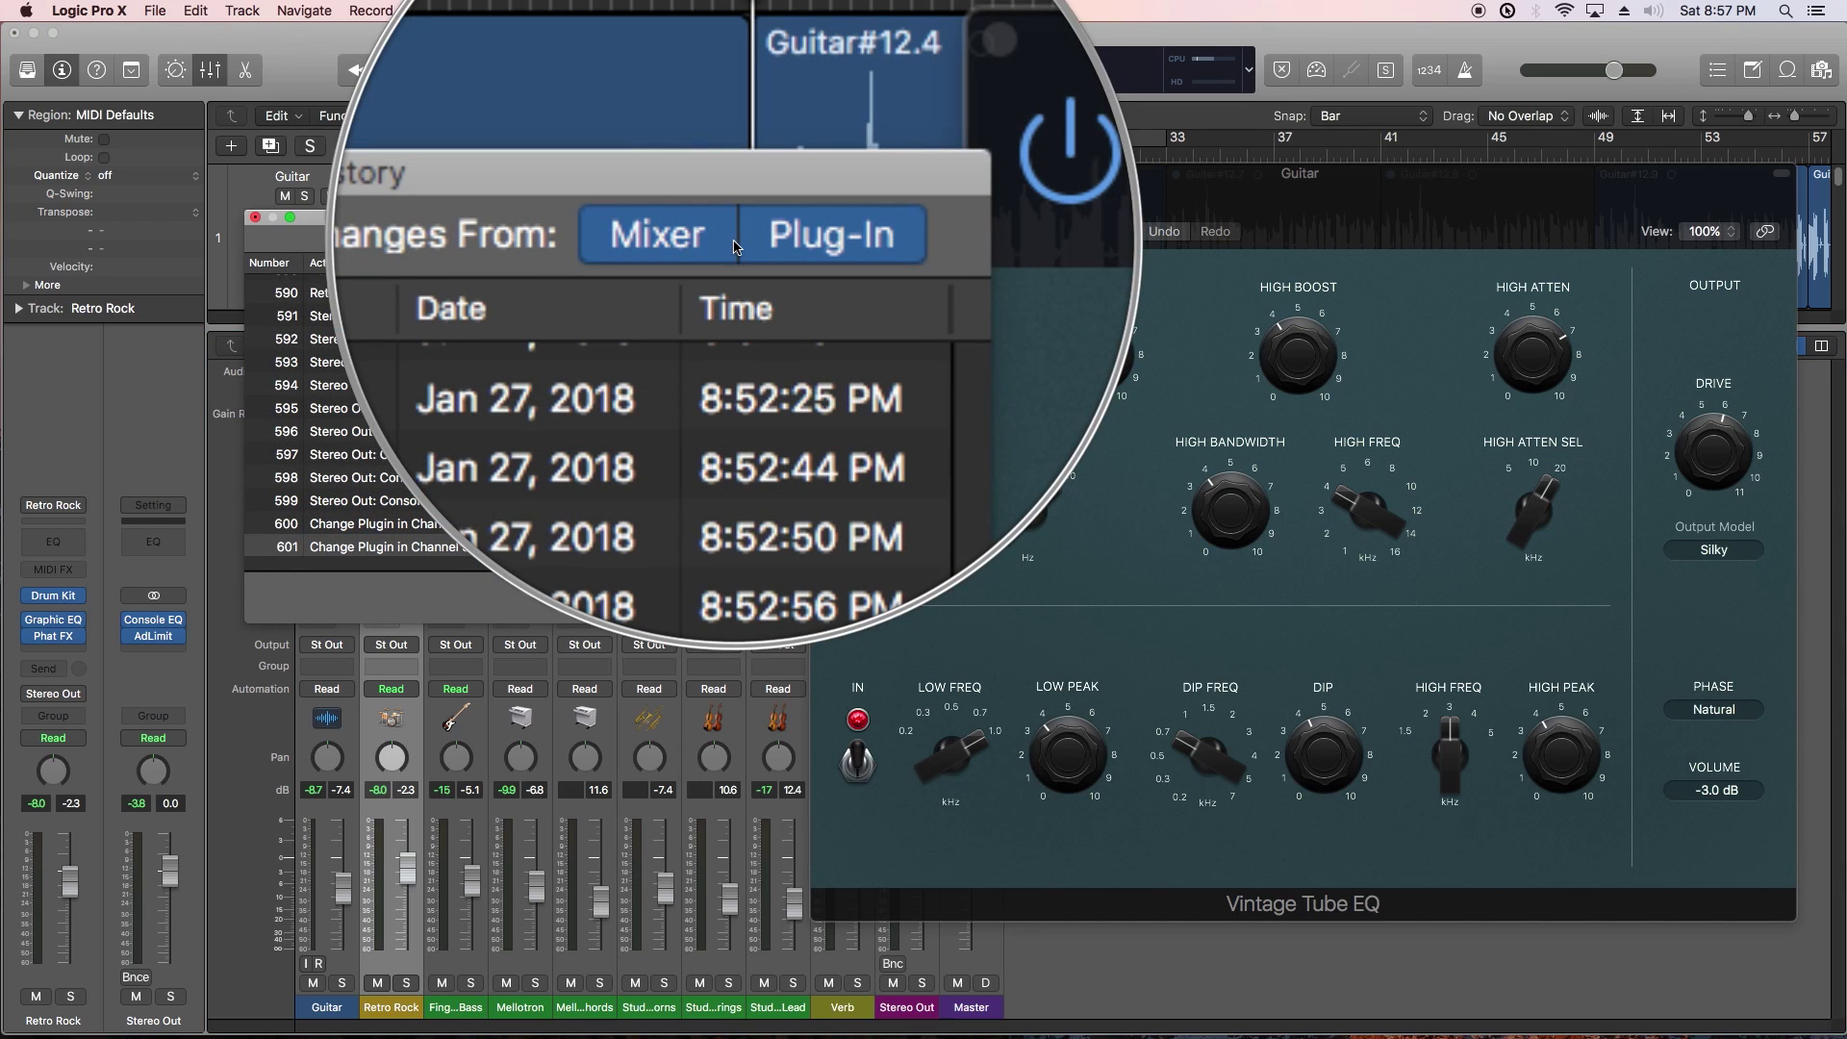
# Step: Exclude, then re-include, Mixer and Plug-In changes in the Undo History list
pyautogui.click(710, 238)
pyautogui.click(765, 240)
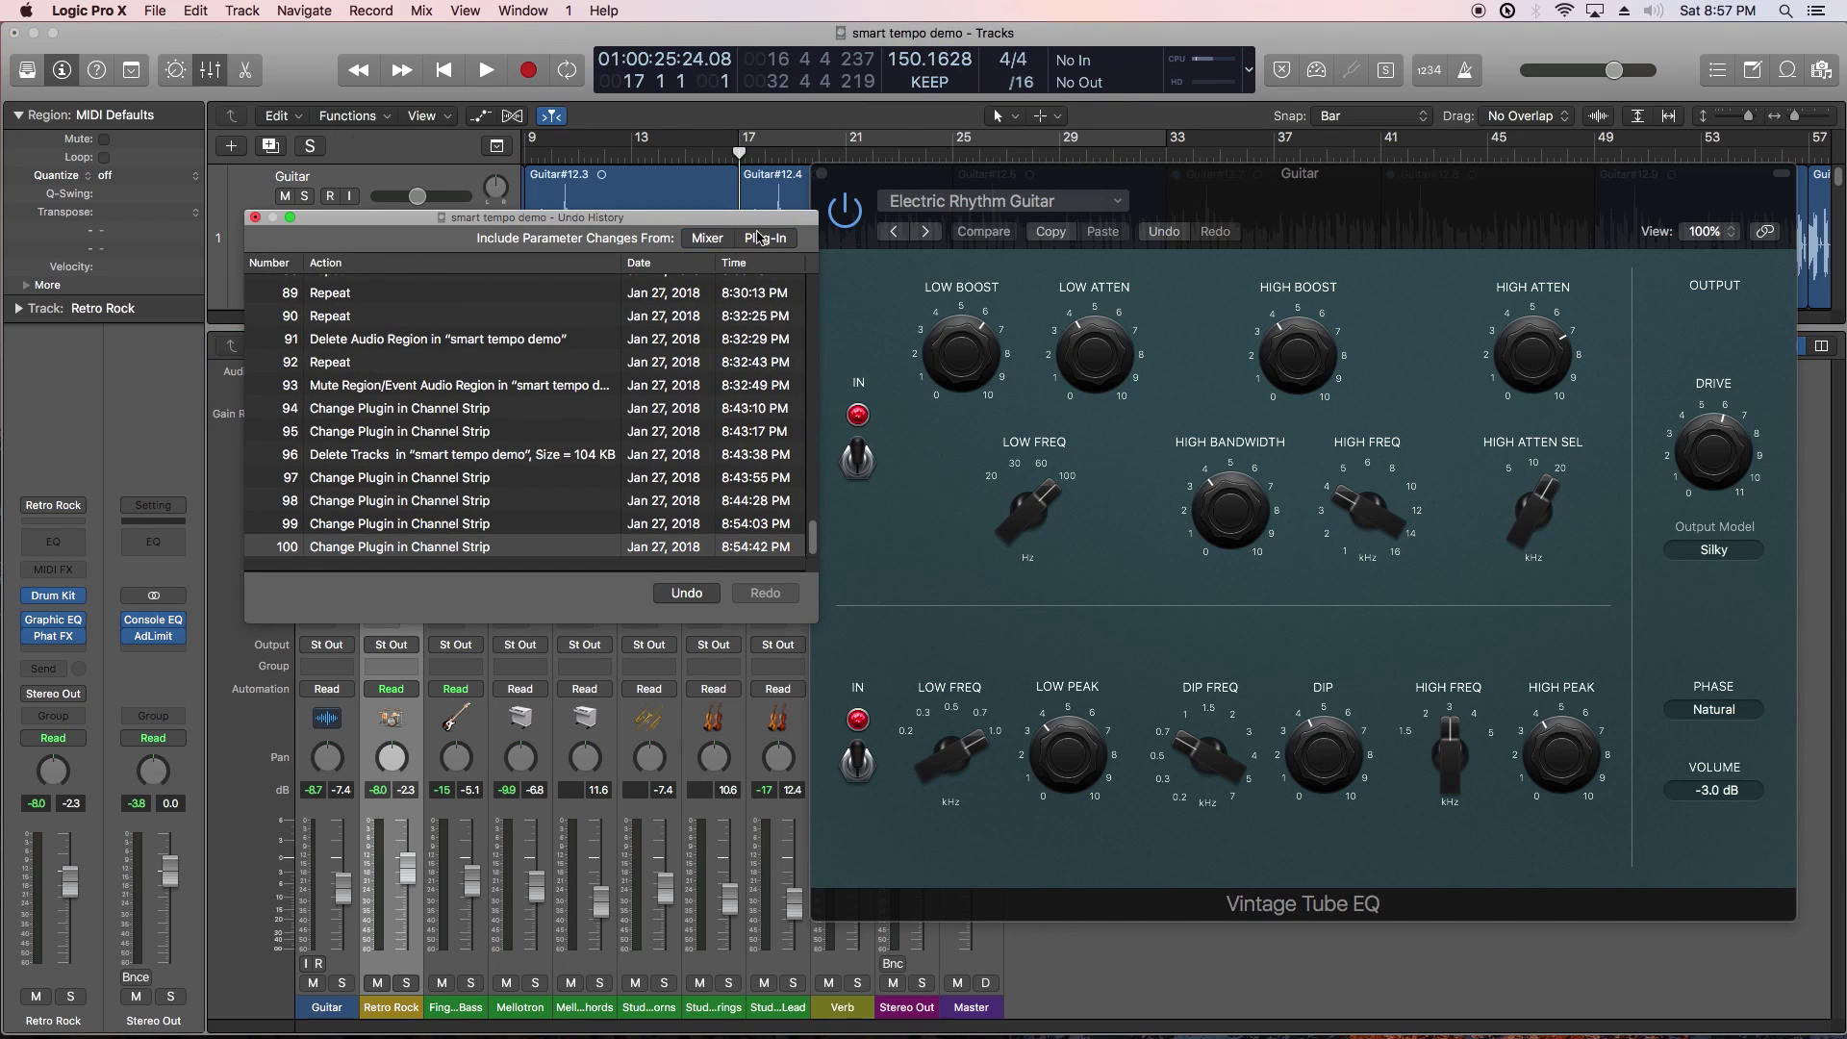
pyautogui.click(762, 239)
pyautogui.click(708, 238)
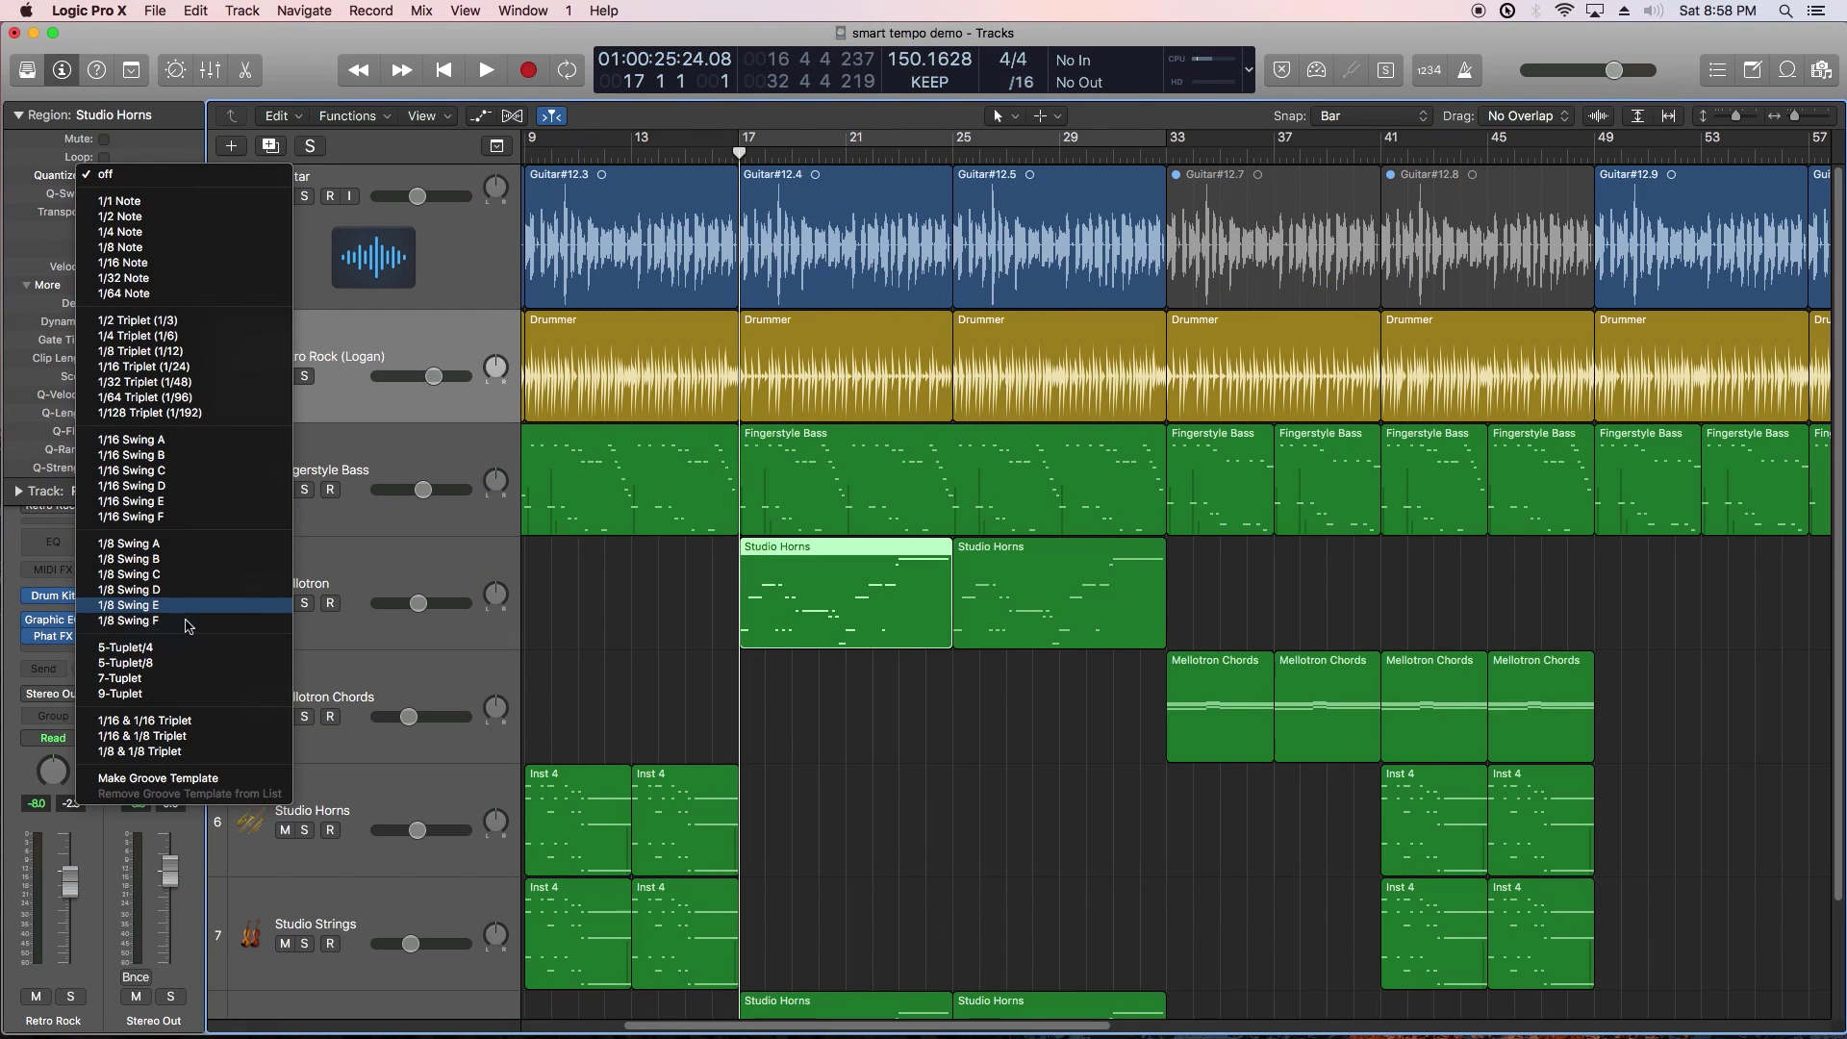
# Step: Leave Studio Horns quantize off and show the MIDI > Quantize values from its region menu
pyautogui.click(842, 666)
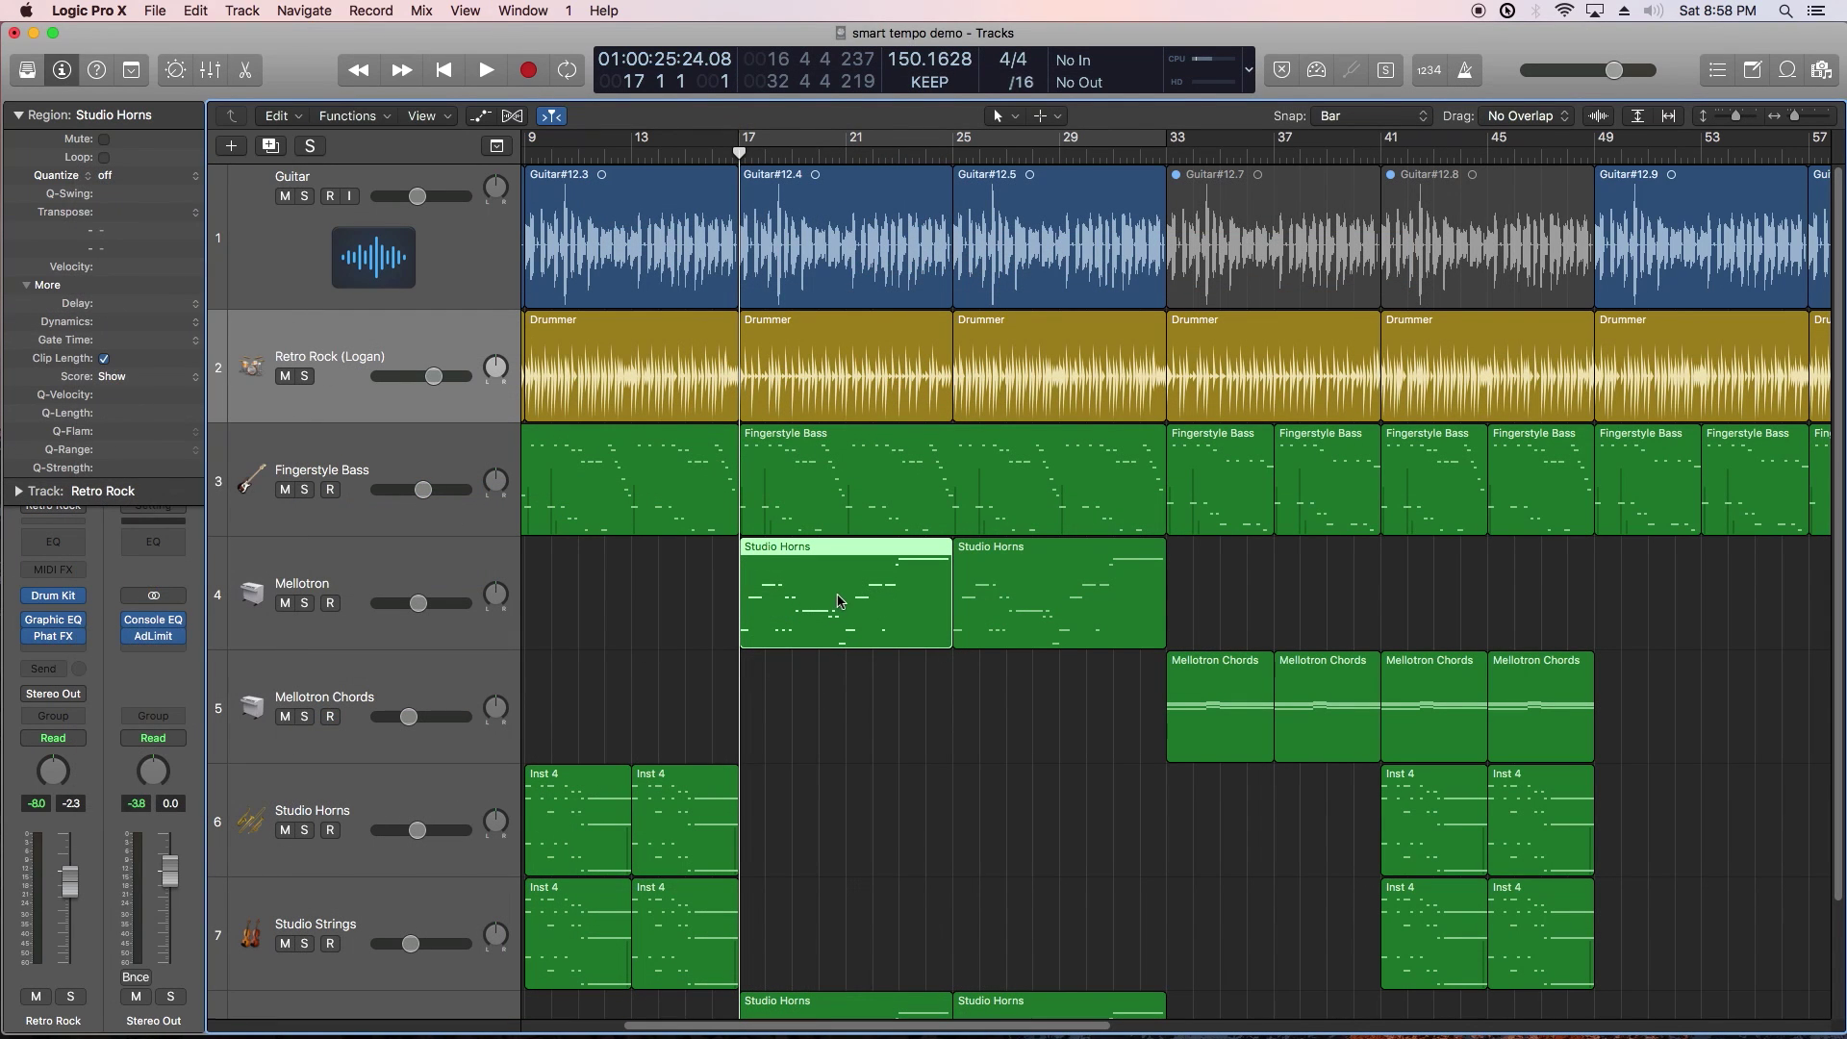
pyautogui.rightClick(838, 600)
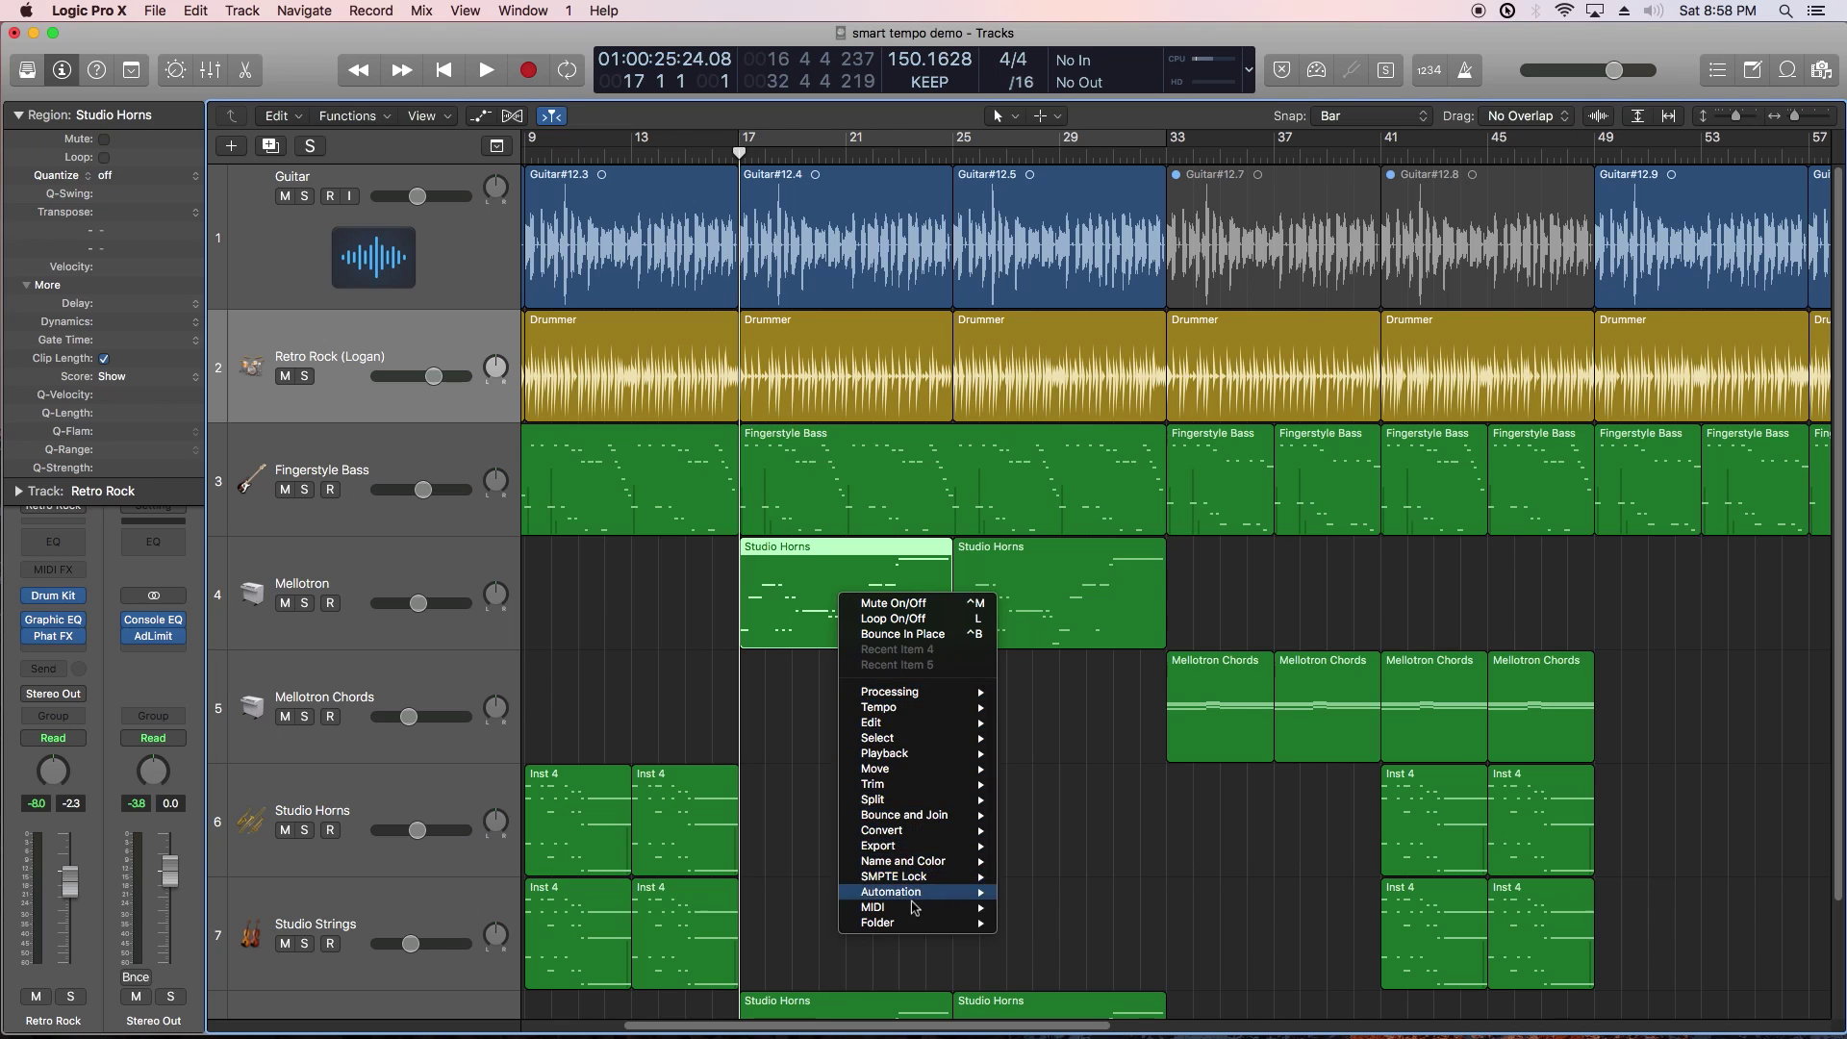
pyautogui.moveTo(912, 912)
pyautogui.moveTo(1058, 890)
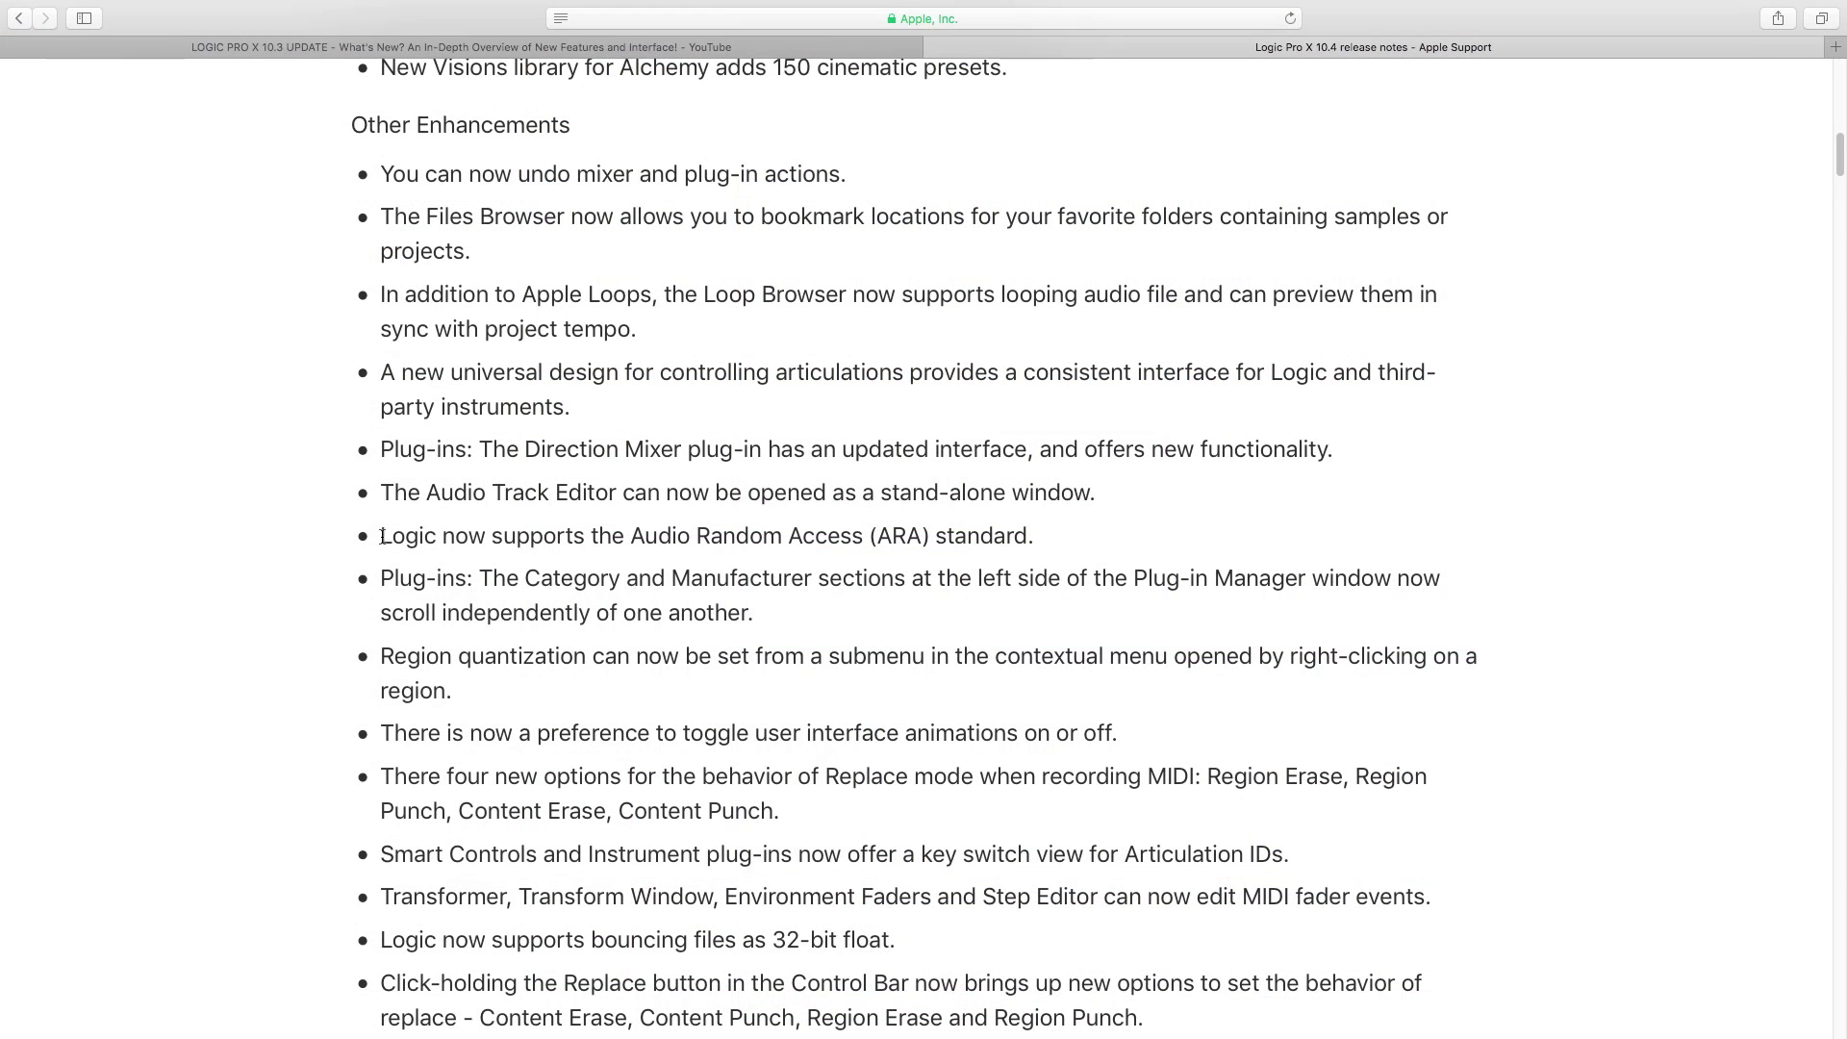
# Step: Select the Other Enhancements bullet about Audio Random Access (ARA) standard support
pyautogui.moveTo(384, 536); pyautogui.dragTo(947, 532)
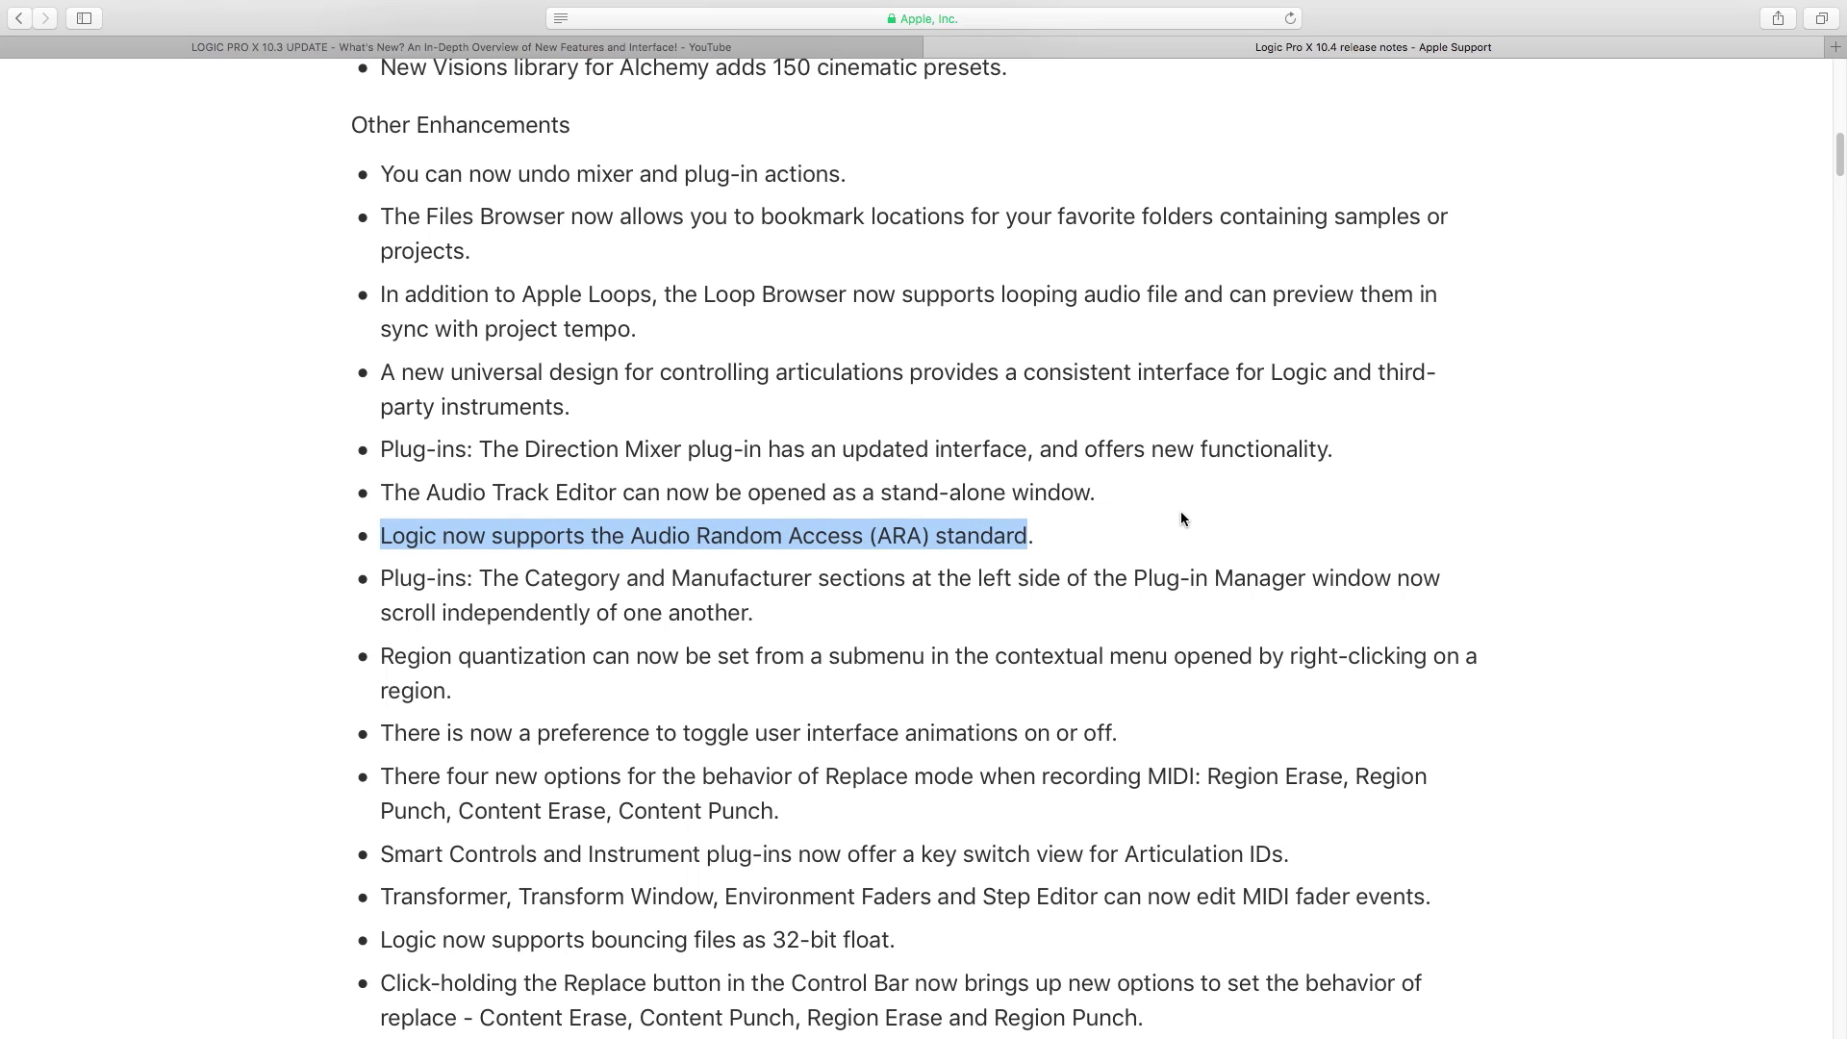